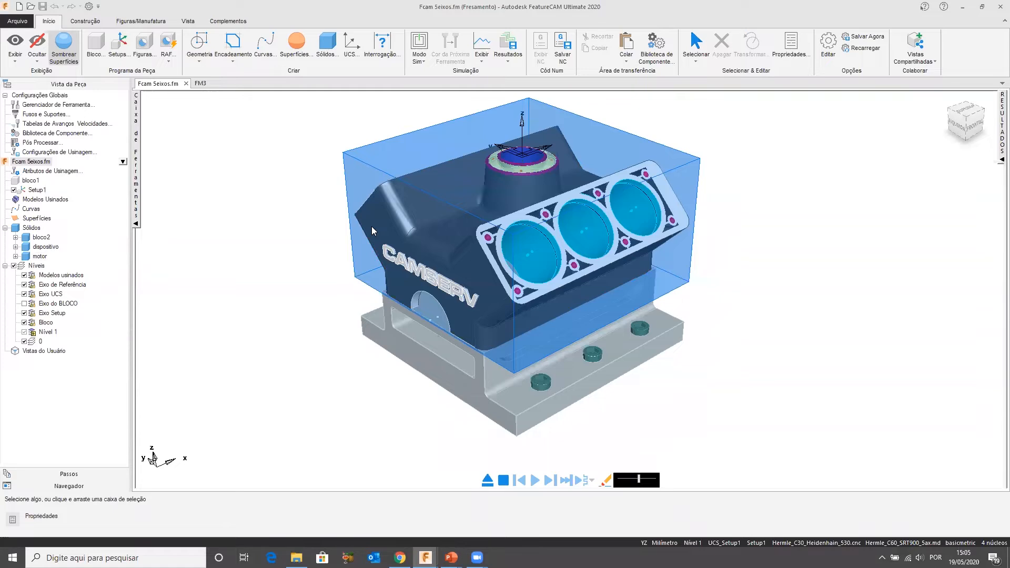
pyautogui.moveTo(522, 281); pyautogui.dragTo(650, 230, button='middle')
pyautogui.moveTo(696, 274); pyautogui.dragTo(656, 284, button='middle')
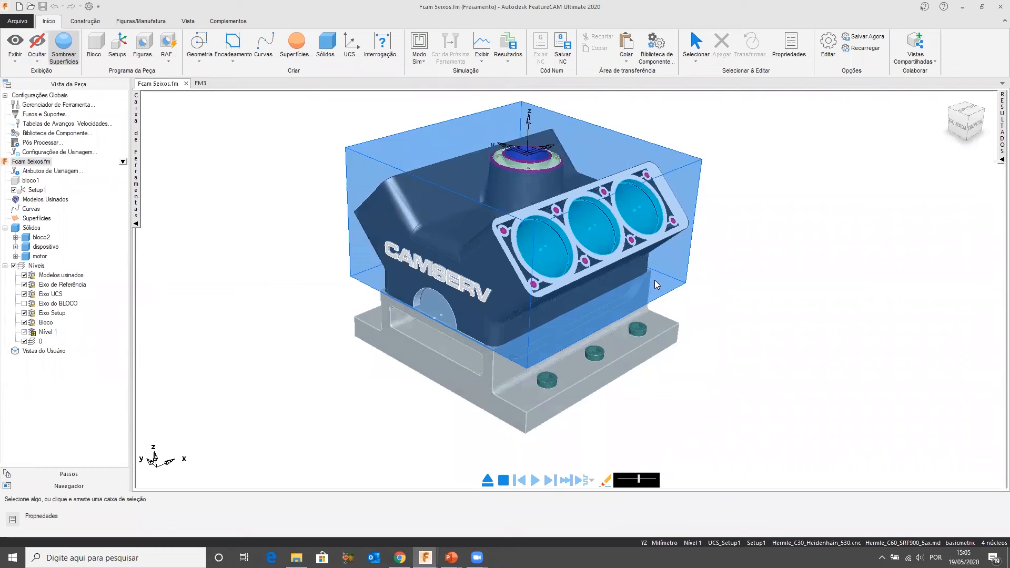
pyautogui.keyDown('shift'); pyautogui.moveTo(575, 239); pyautogui.dragTo(533, 259, button='middle'); pyautogui.keyUp('shift')
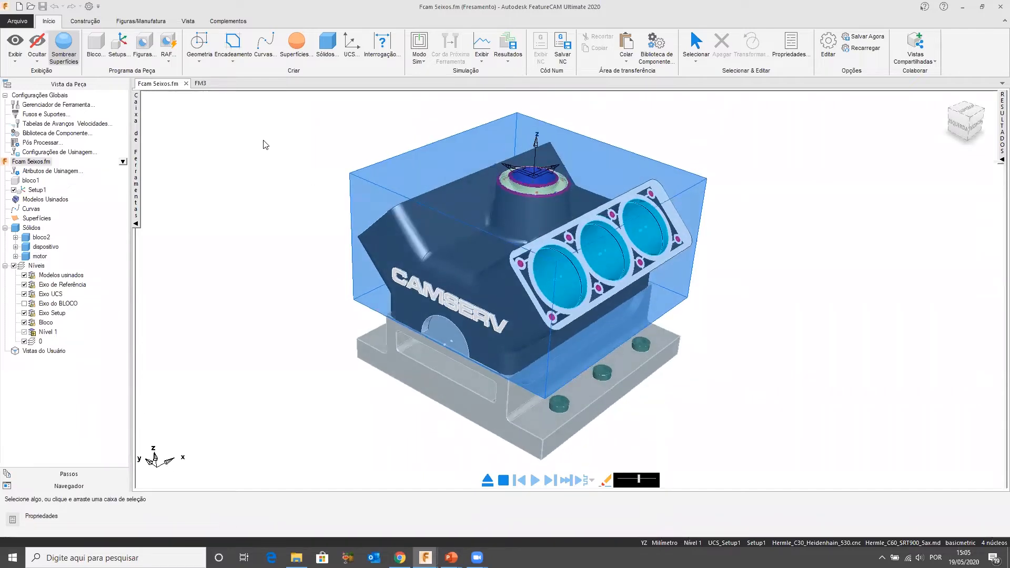
pyautogui.moveTo(431, 195); pyautogui.dragTo(420, 214, button='middle')
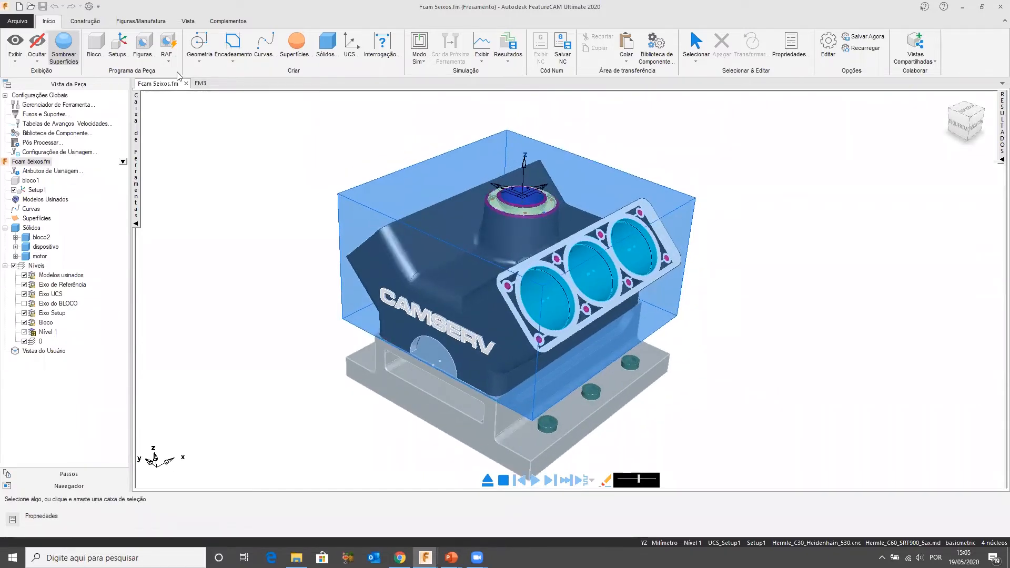
# Switch to the FM3 document and import the Parasolid file Fcam 5eixos.x_t from the webinar 19_05_2020 folder
pyautogui.click(199, 83)
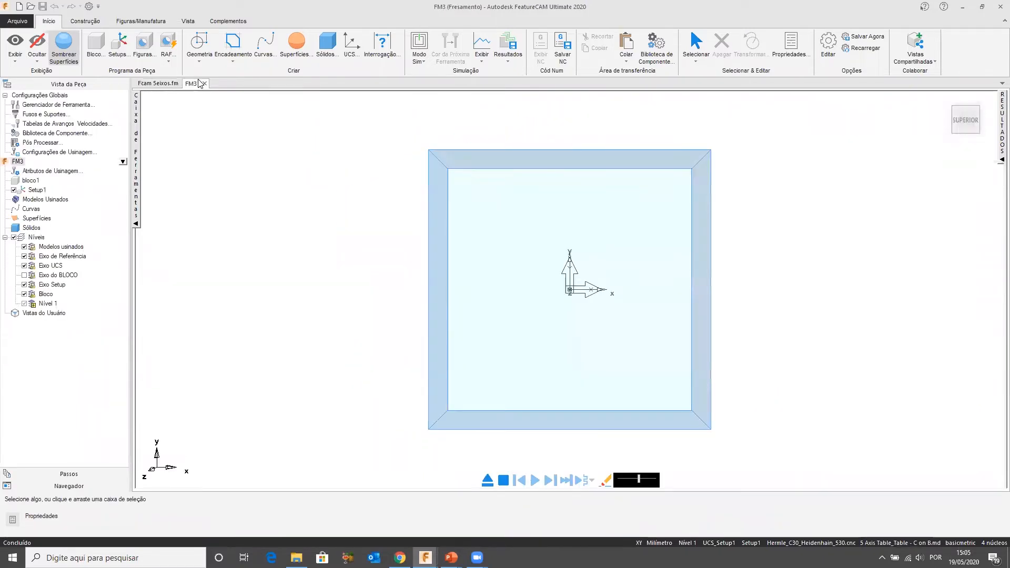
pyautogui.click(18, 22)
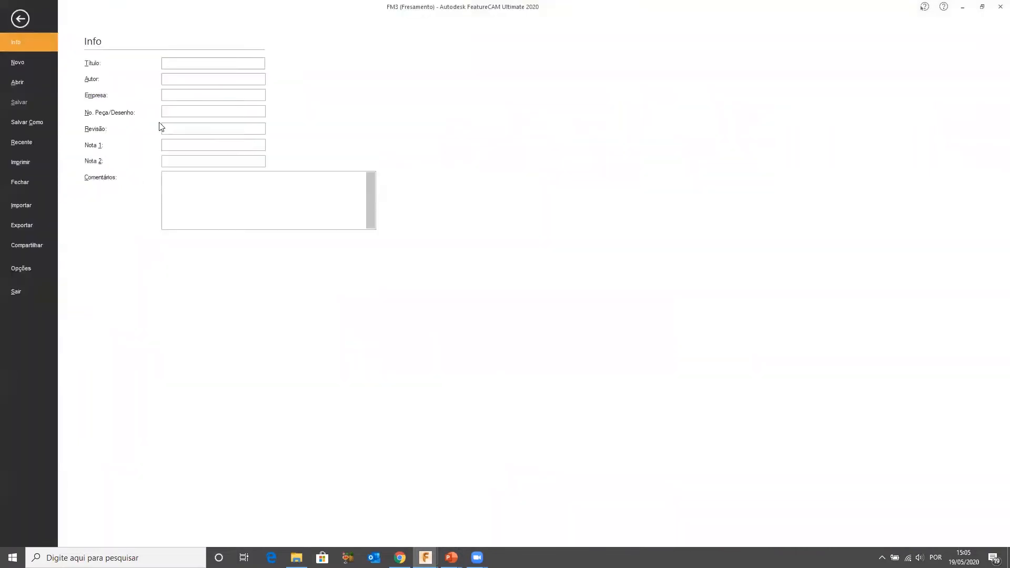
pyautogui.click(21, 205)
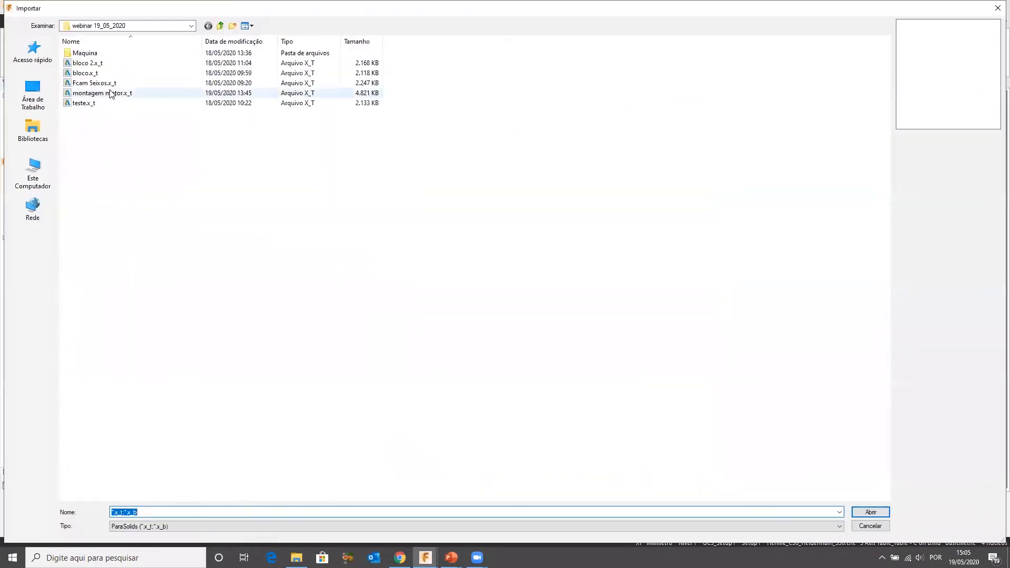
pyautogui.doubleClick(100, 83)
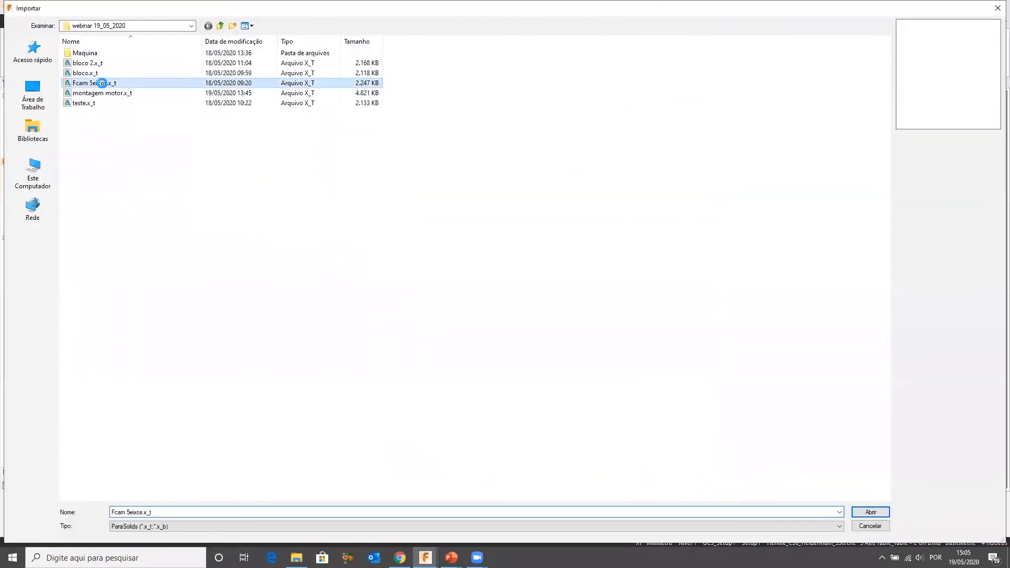
pyautogui.moveTo(447, 285); pyautogui.dragTo(560, 316, button='middle')
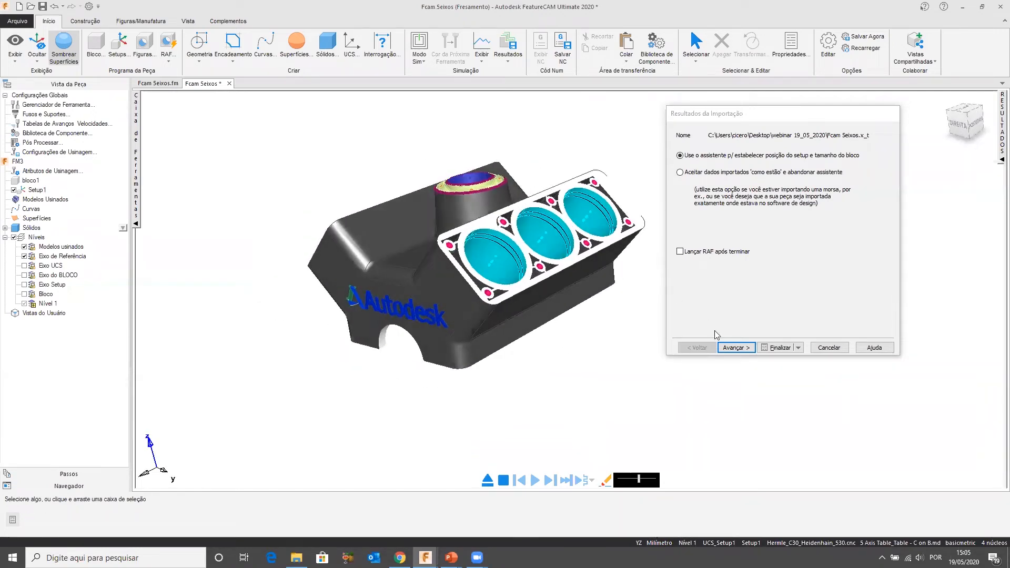
# Using the import wizard, align the setup's Z perpendicular to the engine block's flat bottom face and invert its direction
pyautogui.click(731, 348)
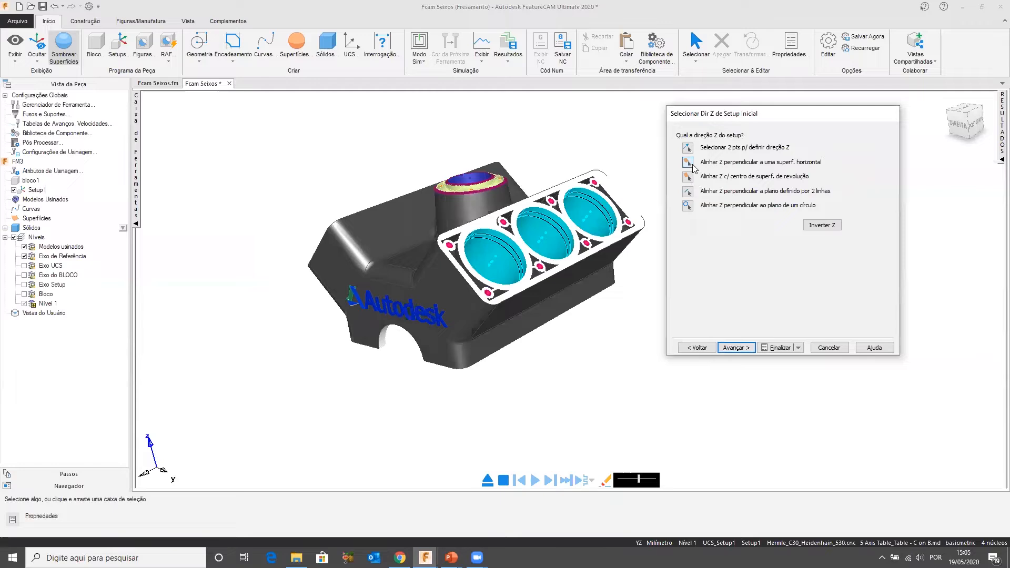
pyautogui.click(688, 162)
pyautogui.moveTo(598, 231); pyautogui.dragTo(553, 190, button='middle')
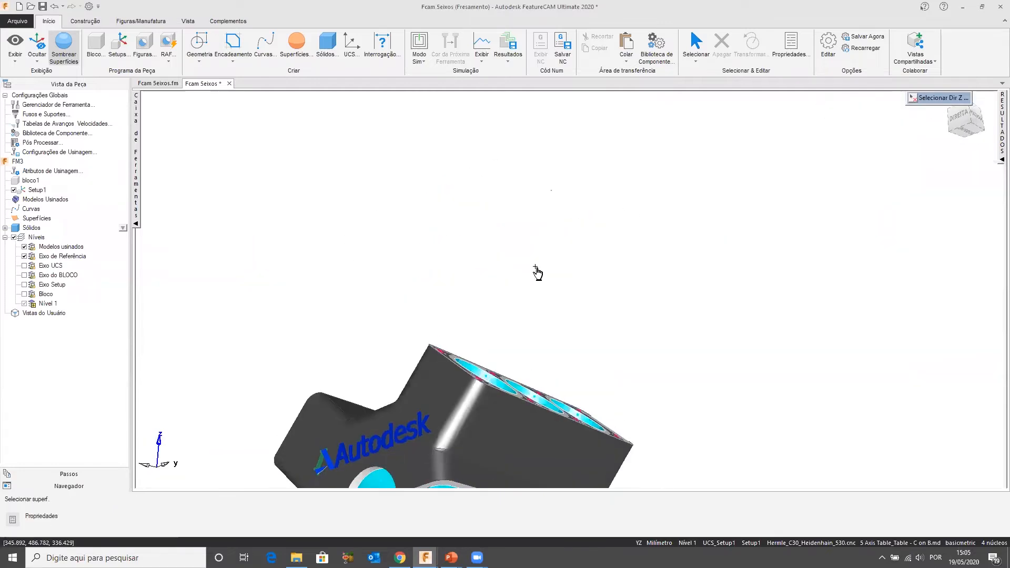
pyautogui.moveTo(527, 322); pyautogui.dragTo(494, 300, button='middle')
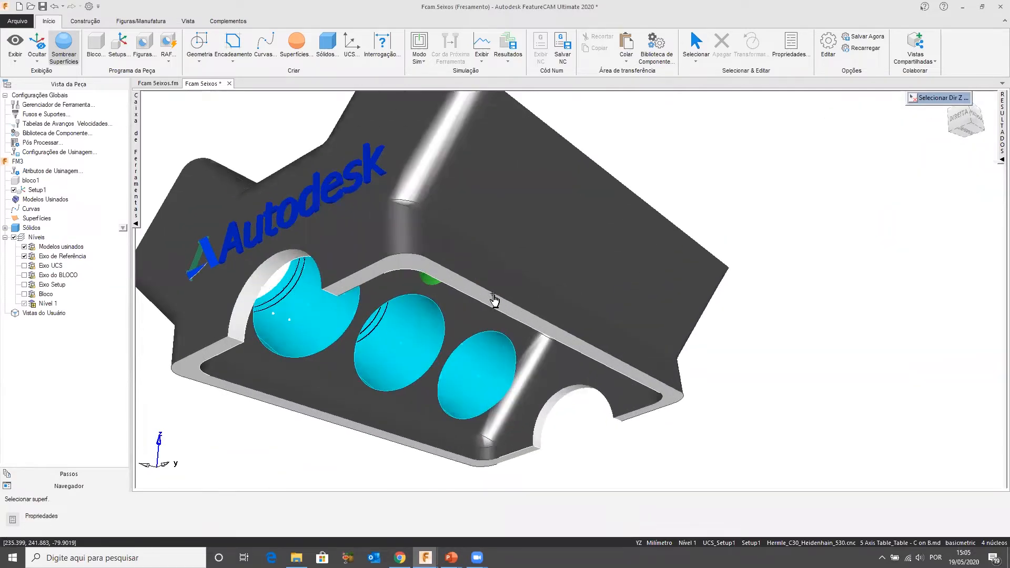
pyautogui.click(487, 299)
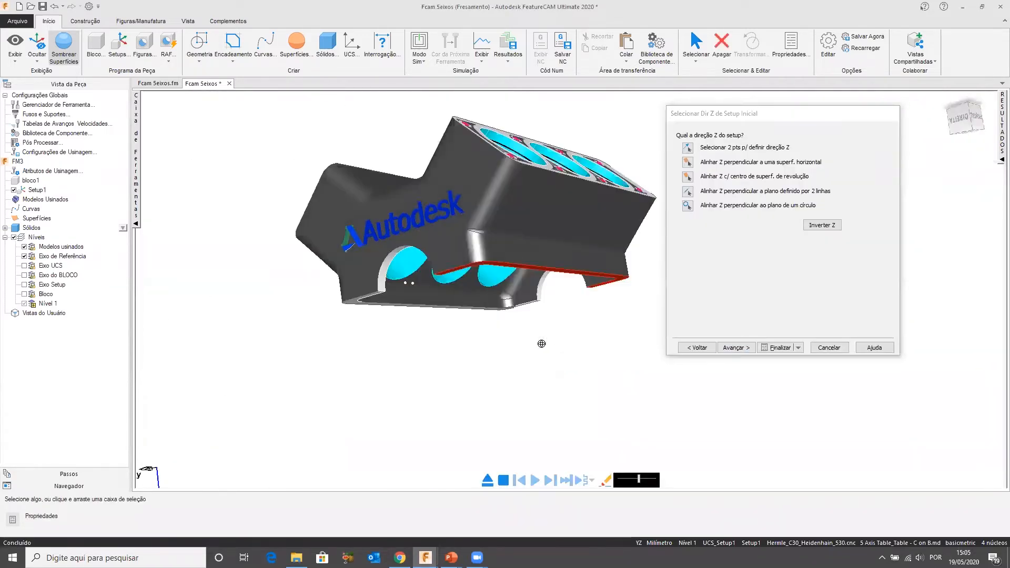
pyautogui.click(809, 230)
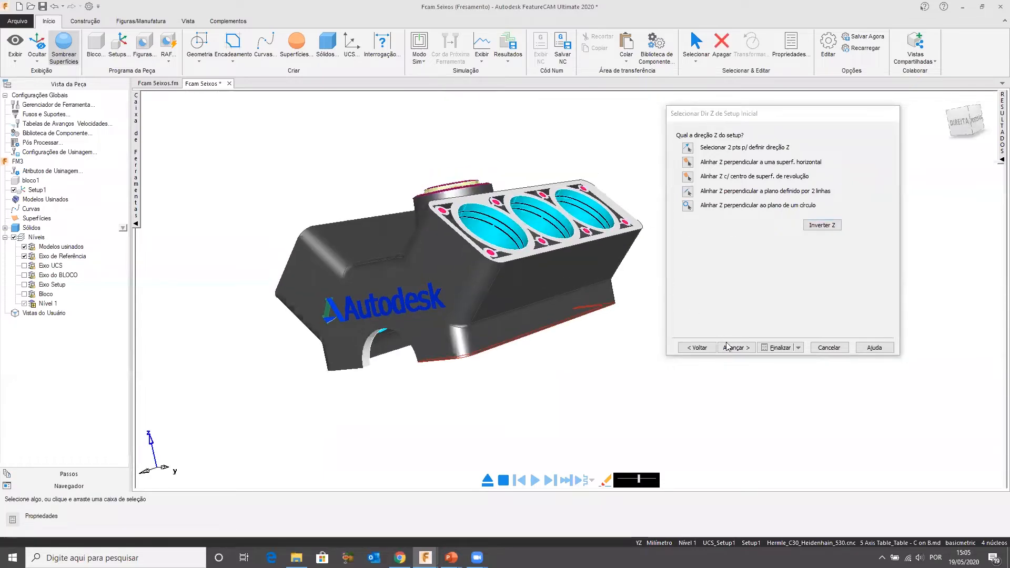
pyautogui.click(734, 347)
# Define the setup's X direction with two points along the long lower edge of the cylinder-bank face
pyautogui.moveTo(570, 232); pyautogui.dragTo(673, 170, button='middle')
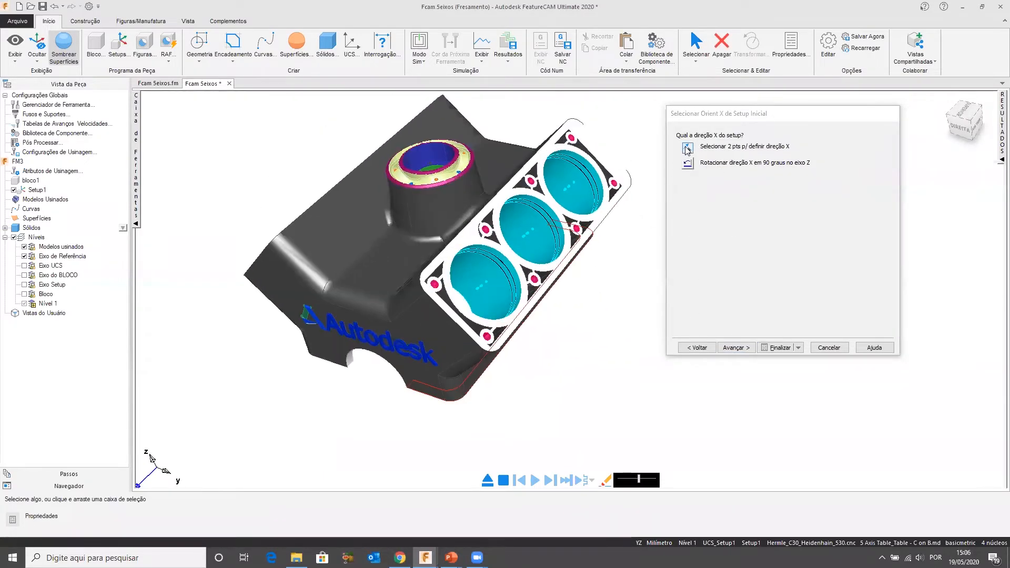
pyautogui.click(687, 149)
pyautogui.scroll(5, 440, 349)
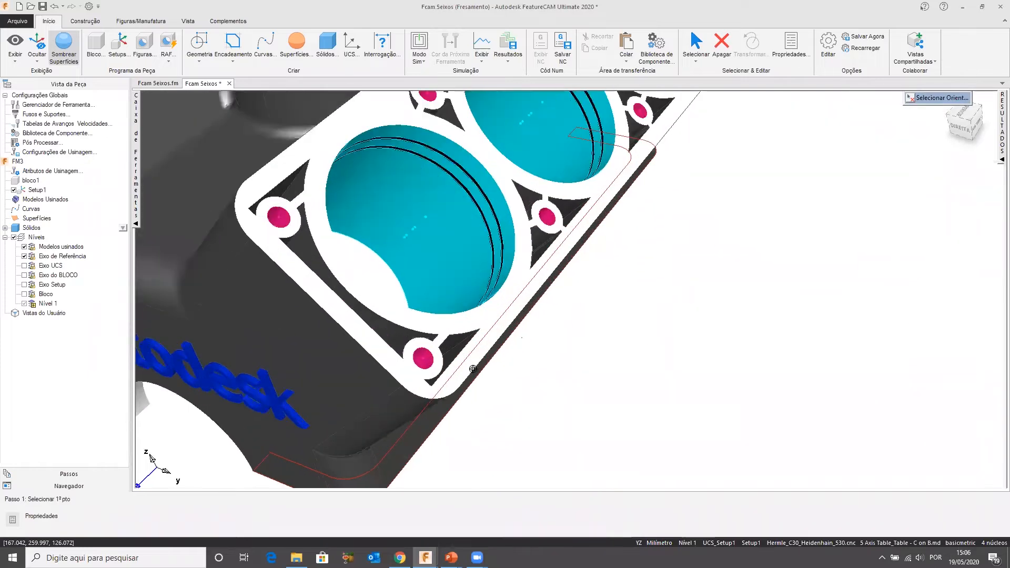
pyautogui.click(440, 349)
pyautogui.scroll(-5, 440, 349)
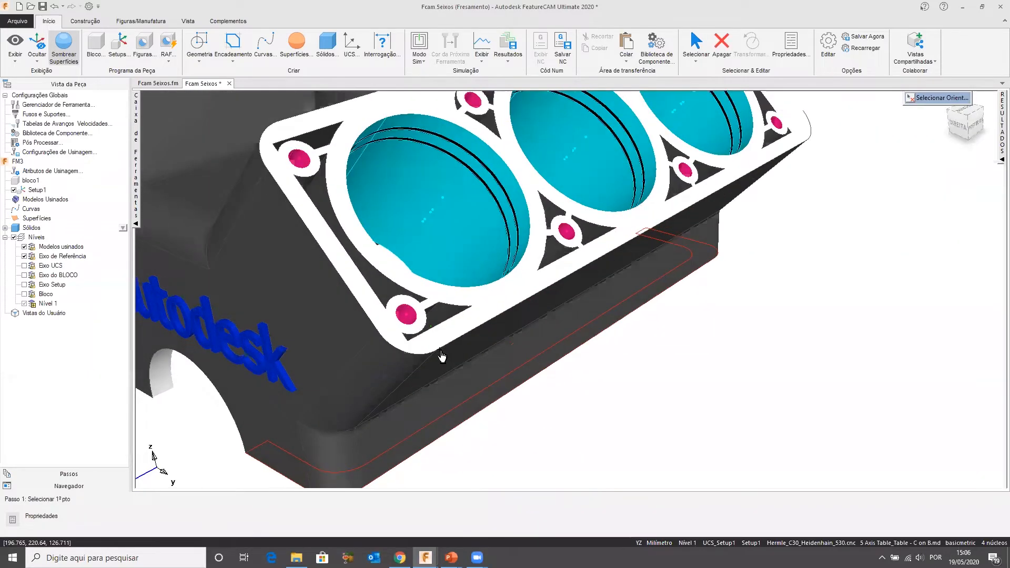
pyautogui.keyDown('shift'); pyautogui.moveTo(638, 271); pyautogui.dragTo(557, 324, button='middle'); pyautogui.keyUp('shift')
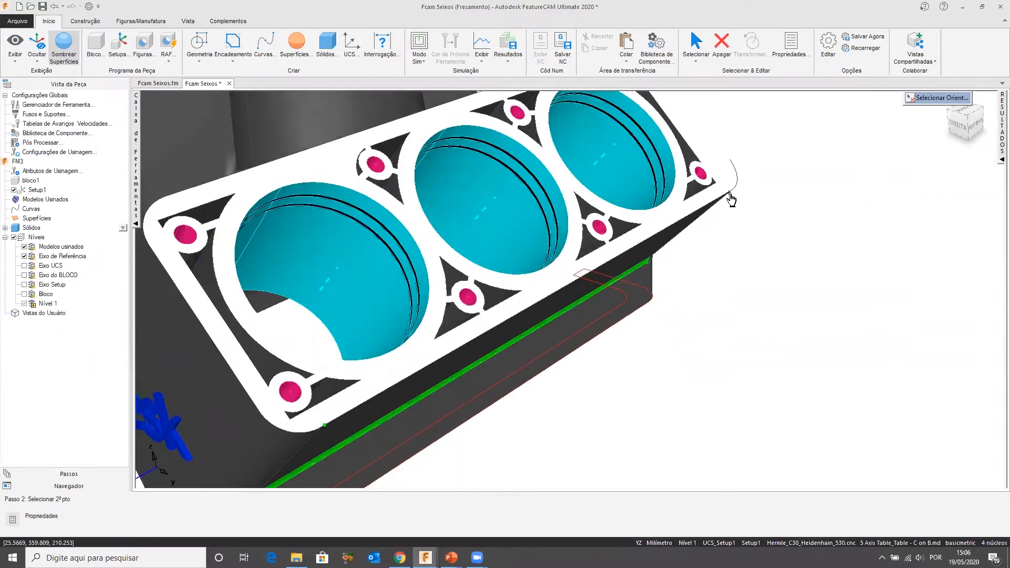
pyautogui.click(620, 234)
pyautogui.scroll(-5, 527, 244)
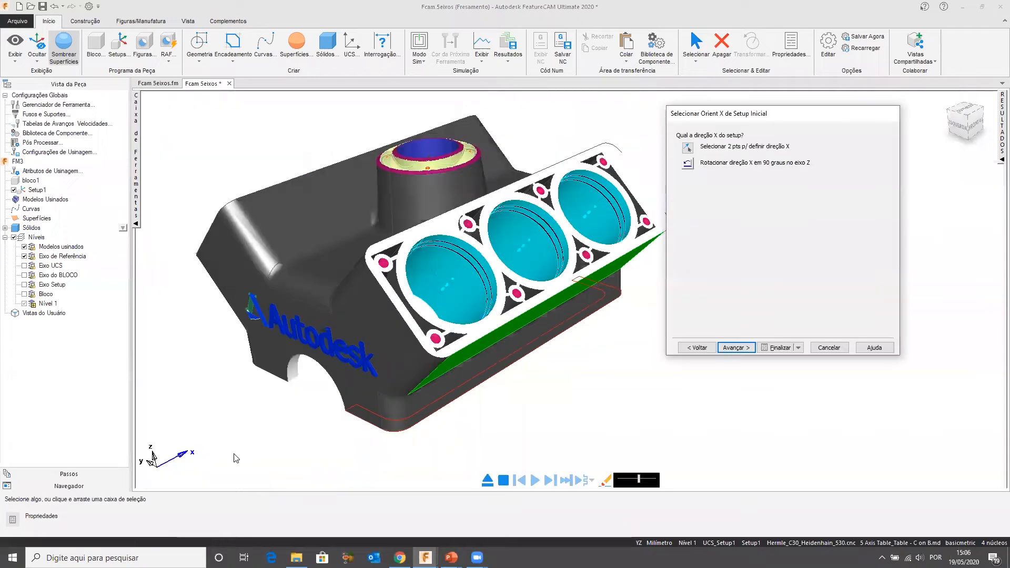
pyautogui.click(751, 350)
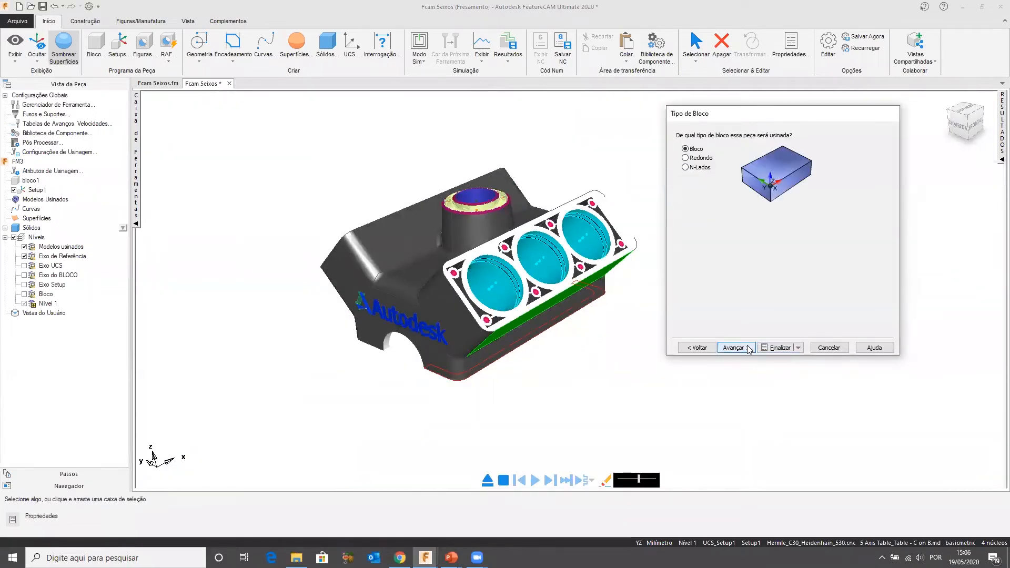
# Accept the Bloco stock type and have the stock dimensions calculated from the part size
pyautogui.click(735, 348)
pyautogui.moveTo(535, 175); pyautogui.dragTo(496, 183, button='middle')
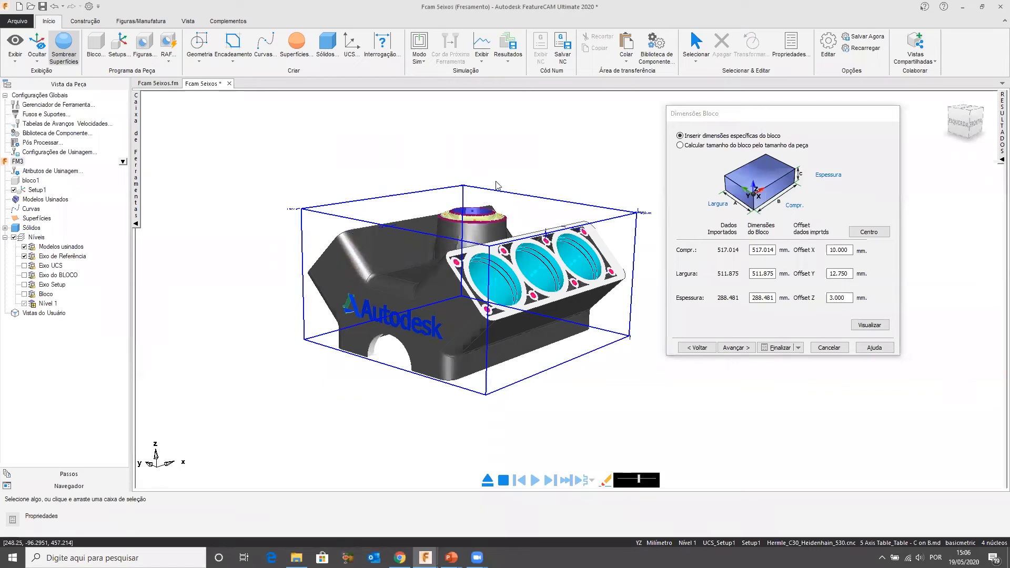
pyautogui.click(698, 153)
pyautogui.click(692, 149)
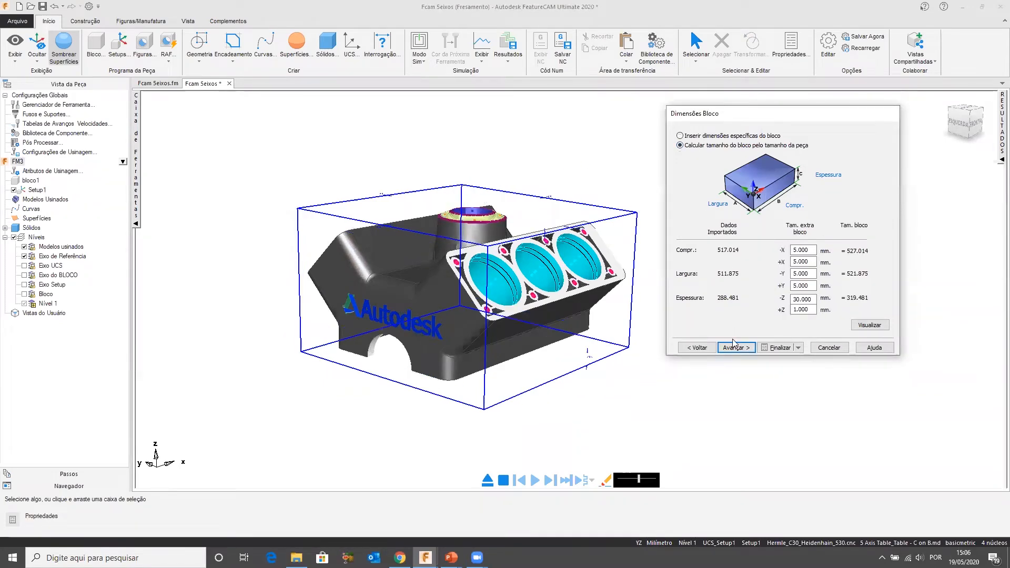
pyautogui.click(736, 348)
# Try to place the setup origin at the center of the boss's inner bore using its surface of revolution
pyautogui.click(575, 179)
pyautogui.moveTo(574, 179); pyautogui.dragTo(605, 261, button='middle')
pyautogui.scroll(10, 451, 235)
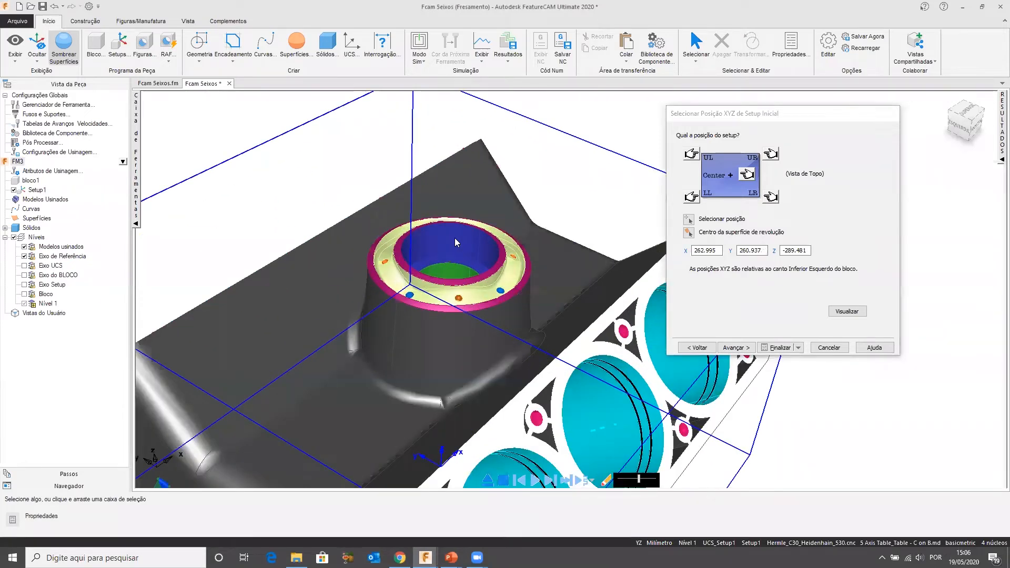
pyautogui.click(449, 230)
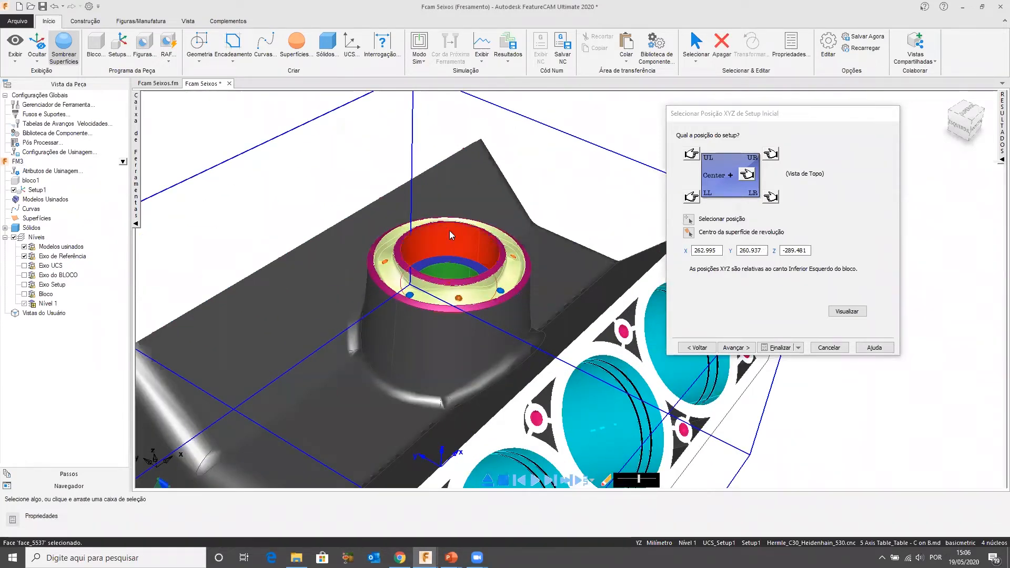
pyautogui.click(334, 154)
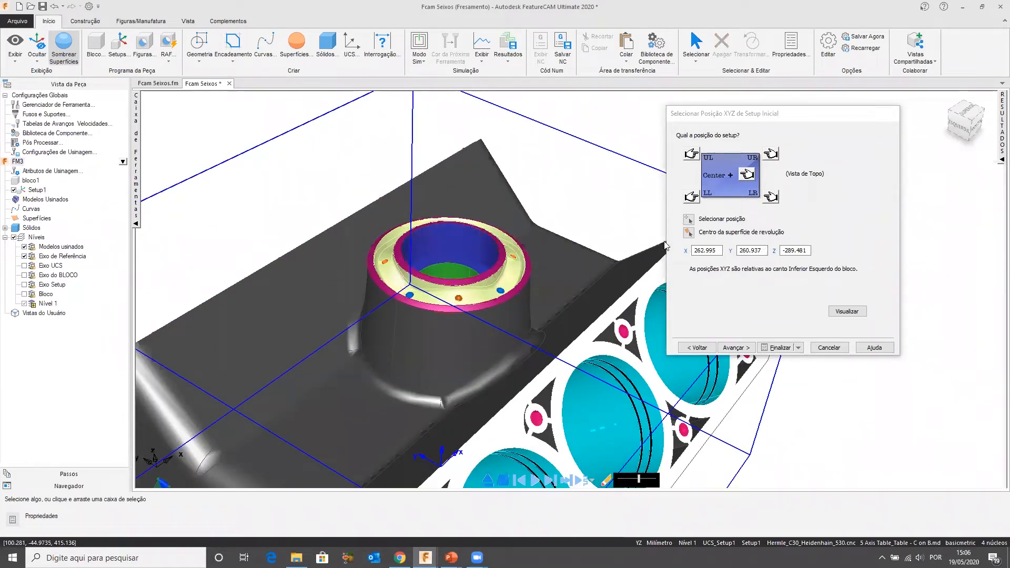
pyautogui.click(689, 233)
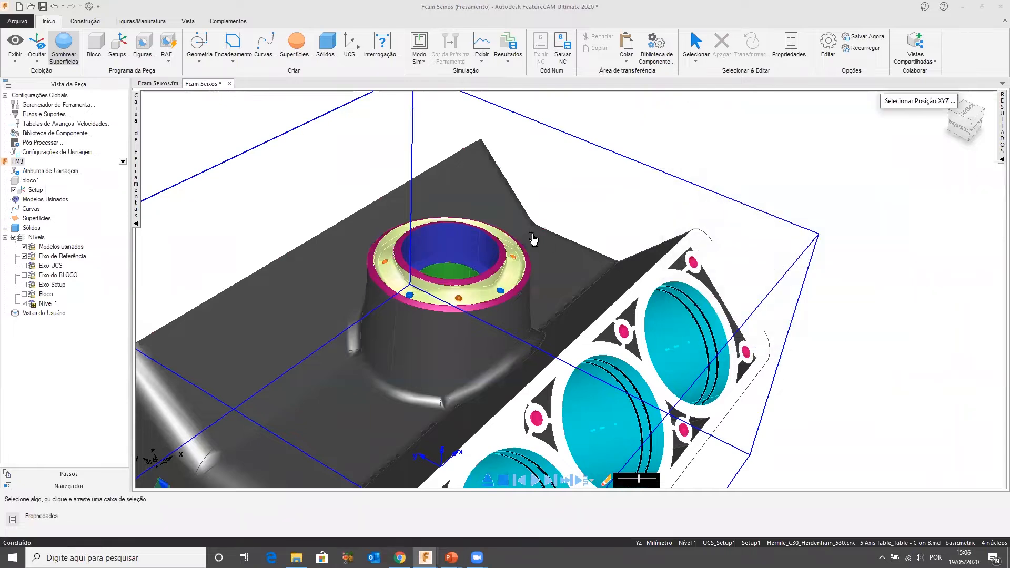
pyautogui.click(490, 235)
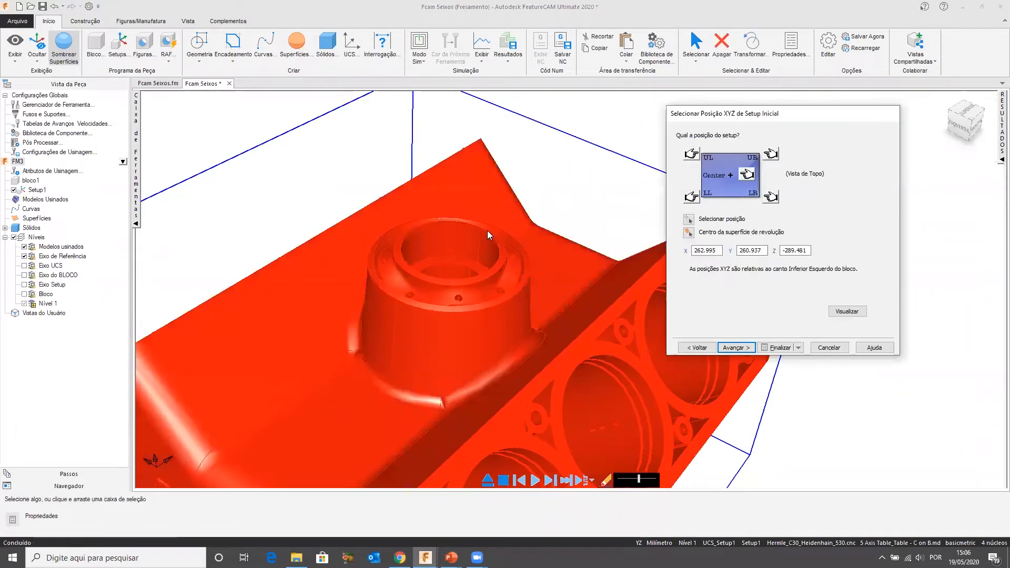
pyautogui.click(563, 164)
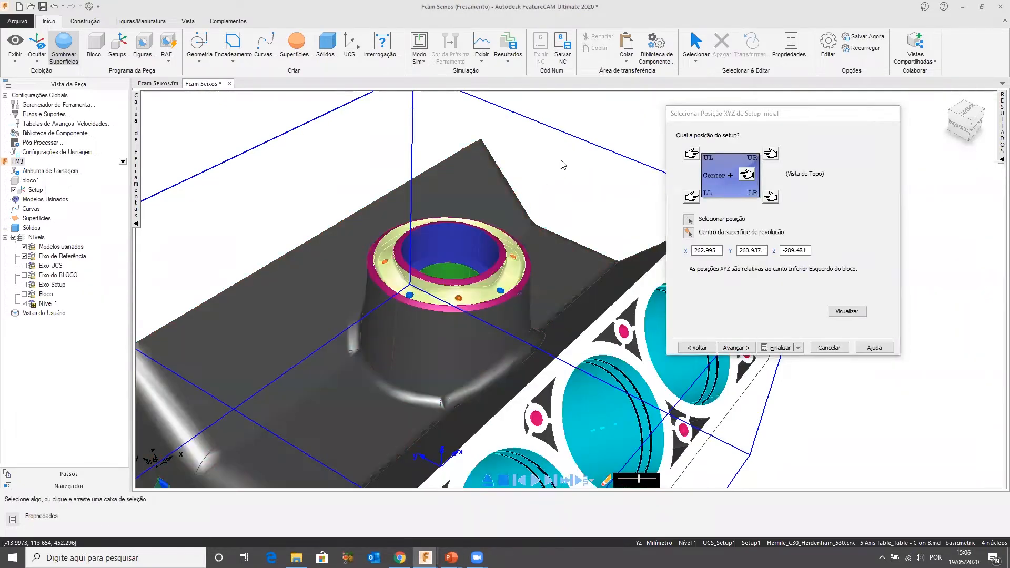
pyautogui.click(689, 232)
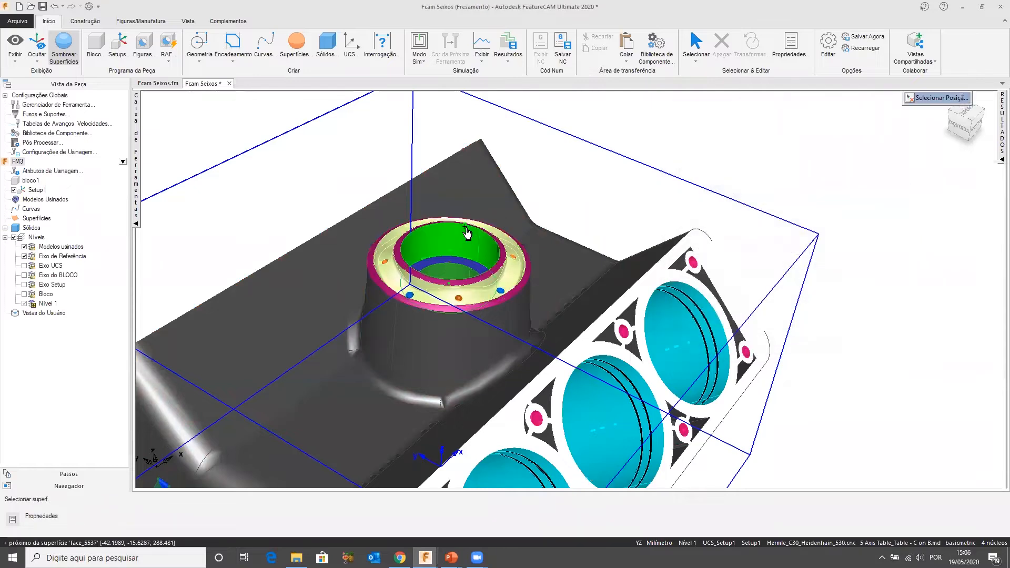
pyautogui.click(467, 233)
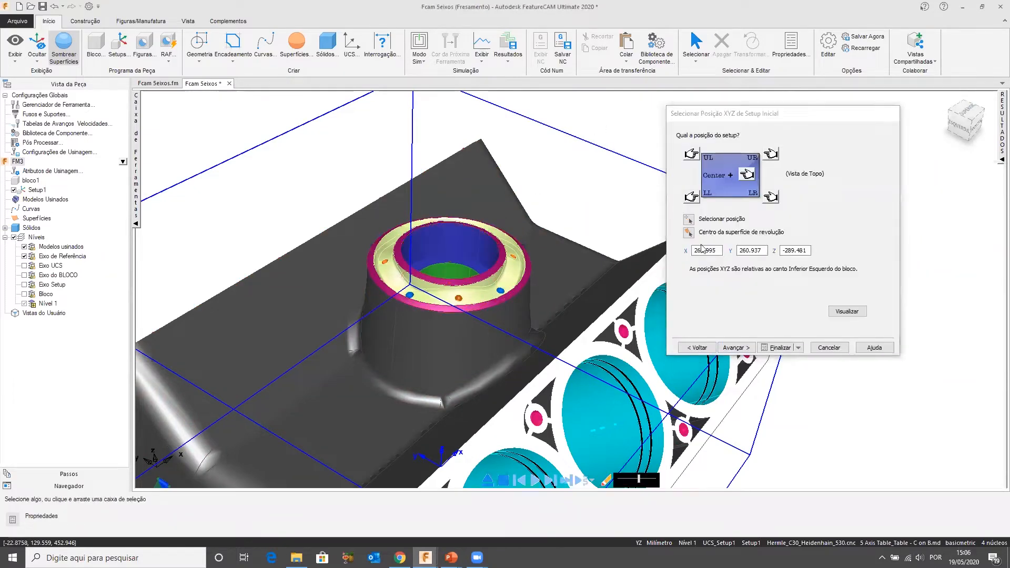
# Place the setup origin at a picked position on the central boss's top opening, at X 262.995, Y 260.937, Z -1.000
pyautogui.click(688, 219)
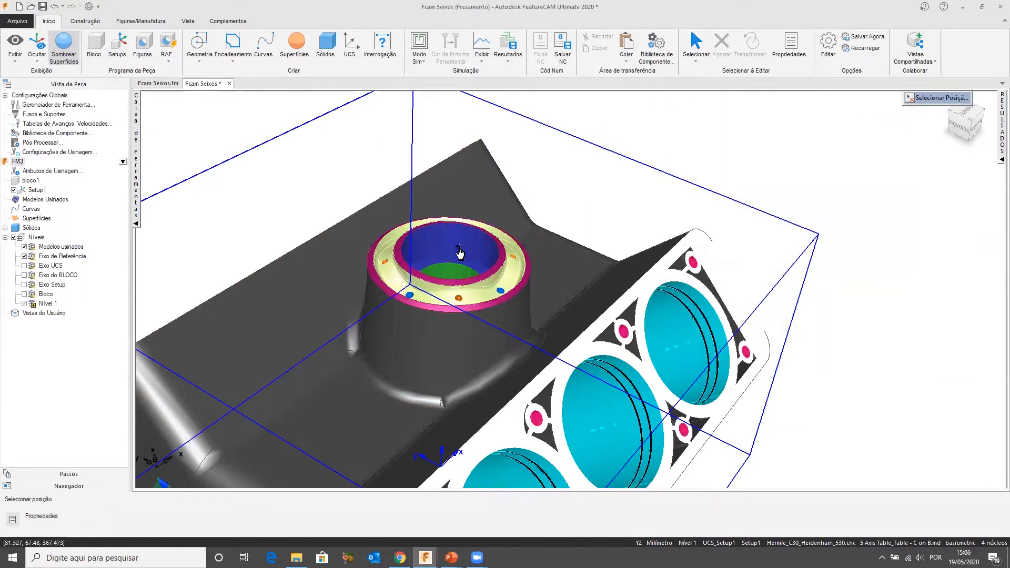
pyautogui.click(474, 268)
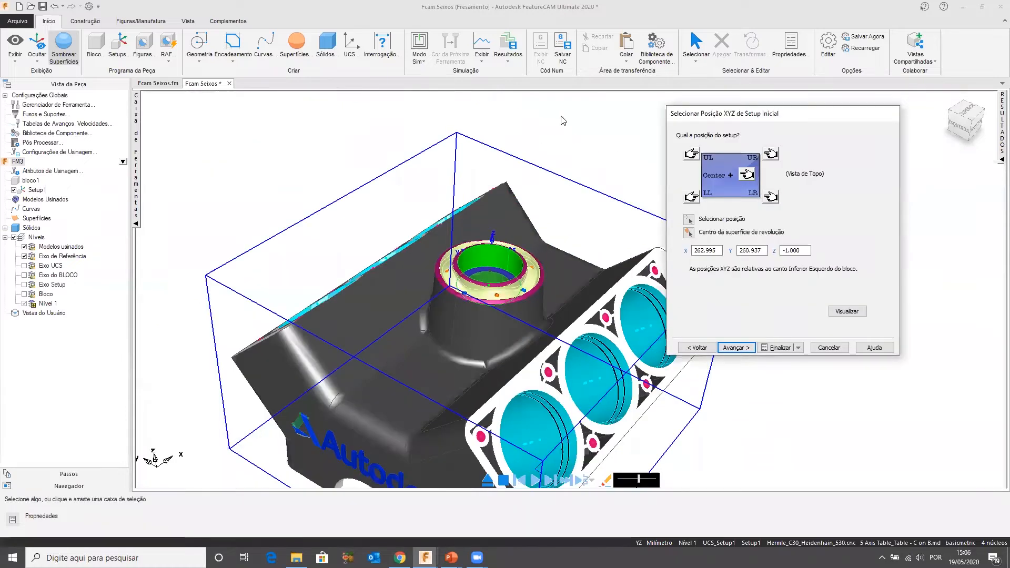
pyautogui.click(735, 348)
# Compare the 4th-axis and 5th-axis positioning options and continue with 5th-axis positioning for the part
pyautogui.scroll(-2, 437, 277)
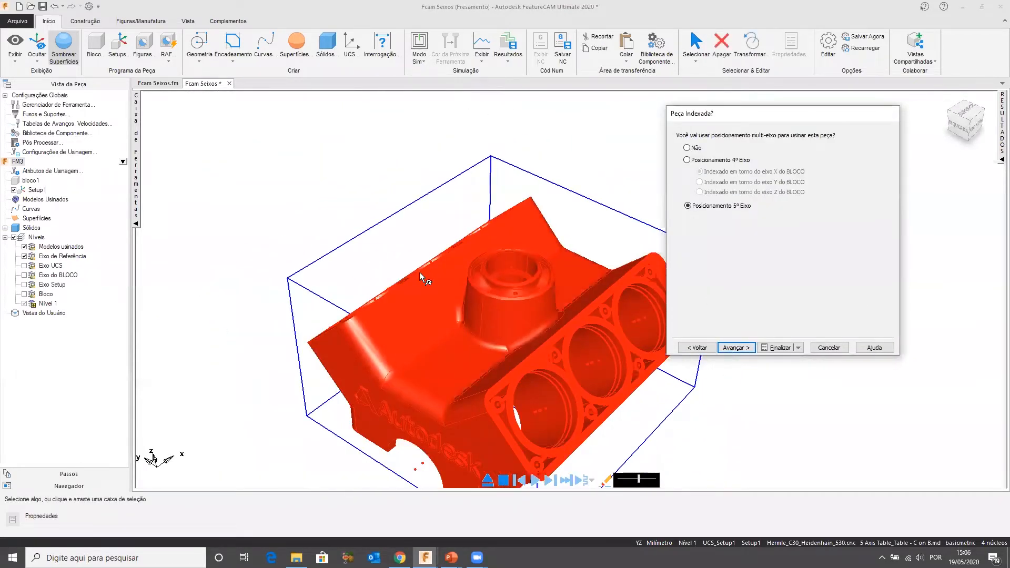
pyautogui.moveTo(428, 258); pyautogui.dragTo(387, 218, button='middle')
pyautogui.click(295, 147)
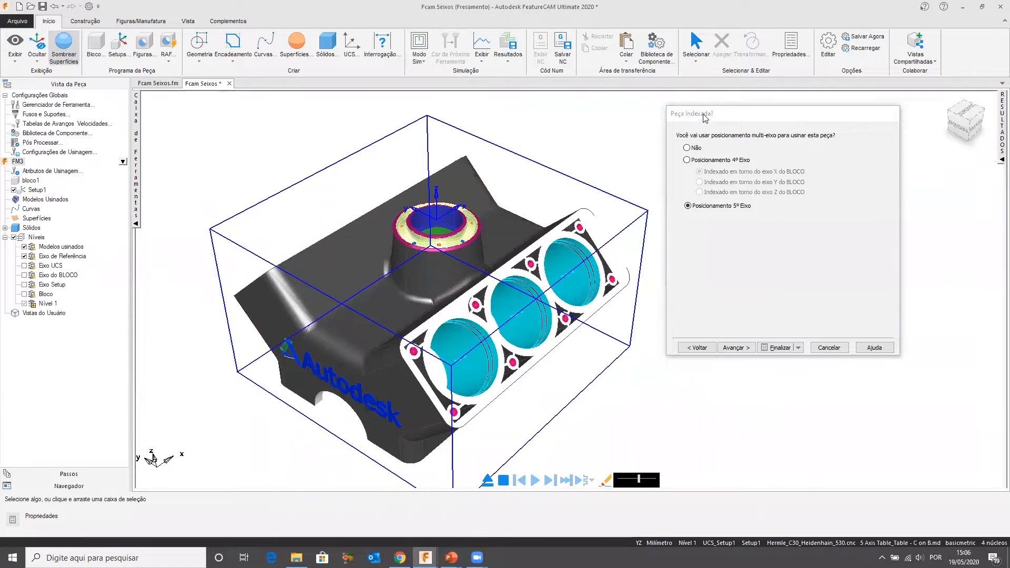
pyautogui.moveTo(691, 113); pyautogui.dragTo(732, 111)
pyautogui.scroll(-2, 500, 223)
pyautogui.moveTo(453, 279); pyautogui.dragTo(495, 256, button='middle')
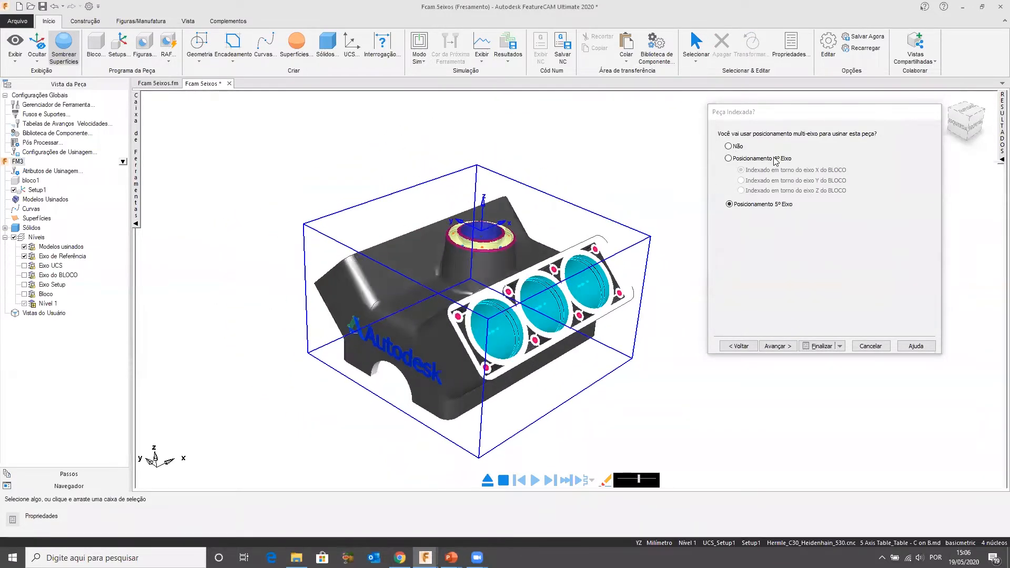
pyautogui.click(729, 159)
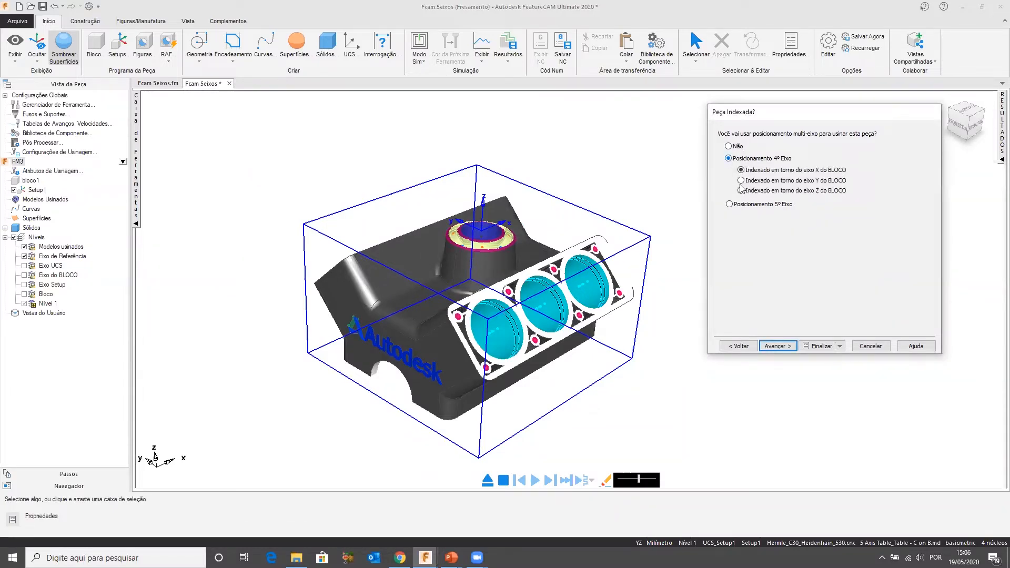
pyautogui.click(730, 205)
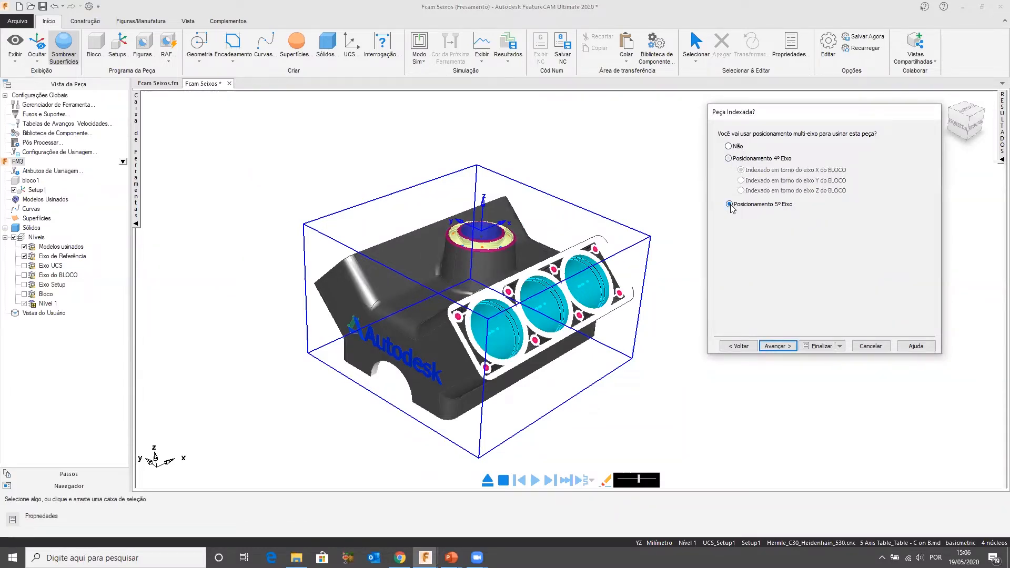
pyautogui.click(776, 346)
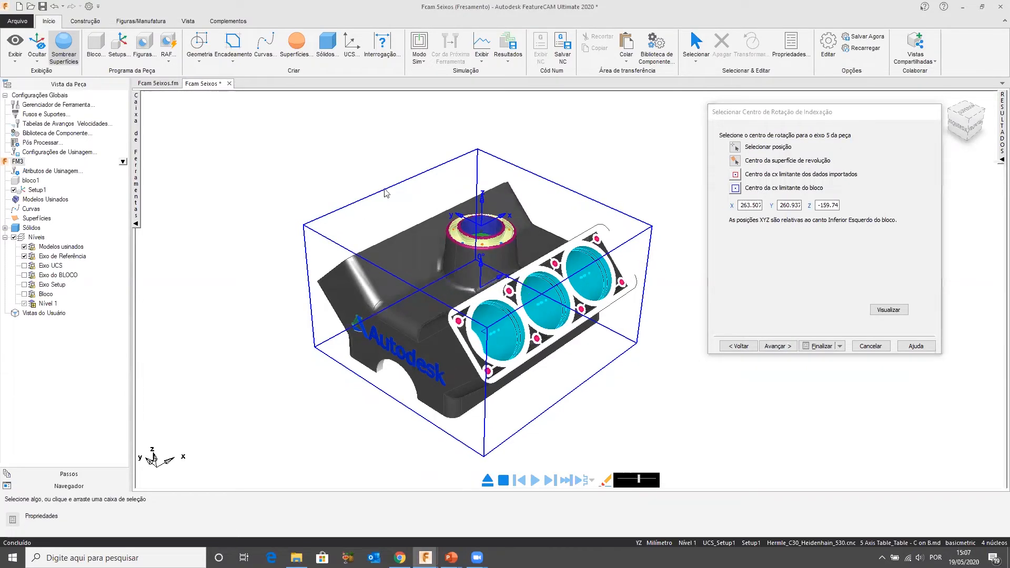
# Cancel the setup wizard and close the new document without saving its changes
pyautogui.moveTo(482, 267); pyautogui.dragTo(533, 293, button='middle')
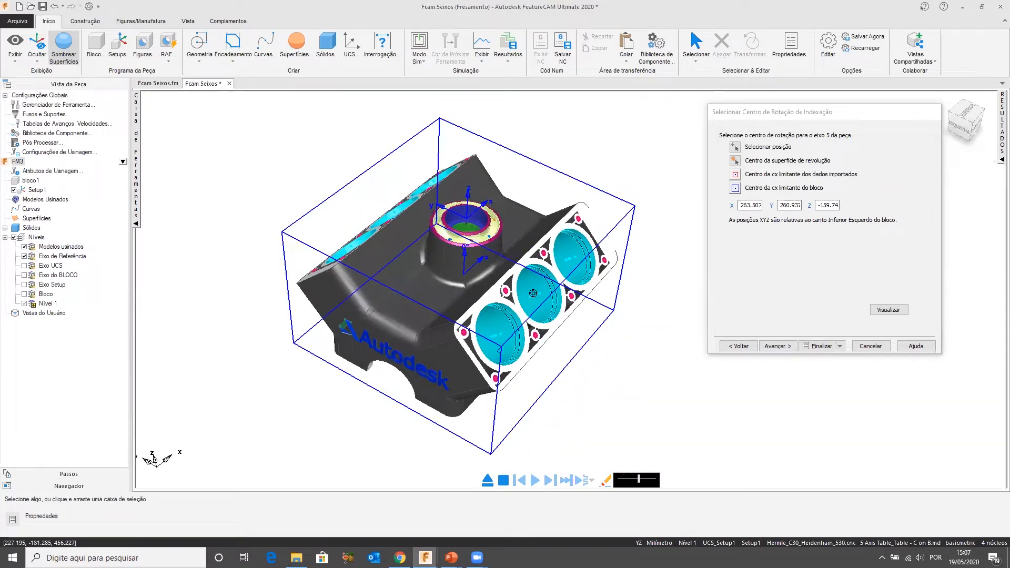
pyautogui.click(871, 346)
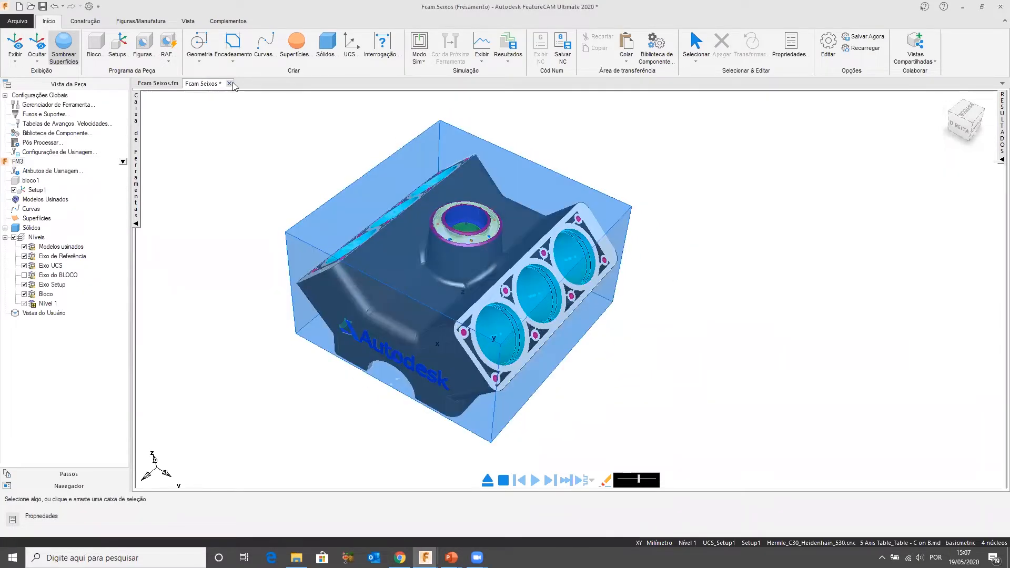
pyautogui.click(229, 83)
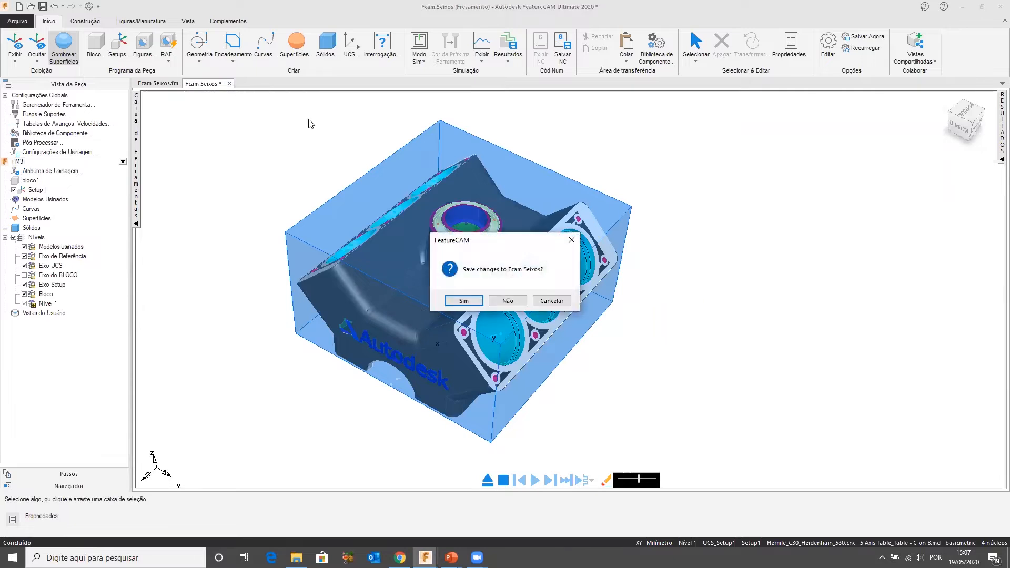
pyautogui.click(521, 304)
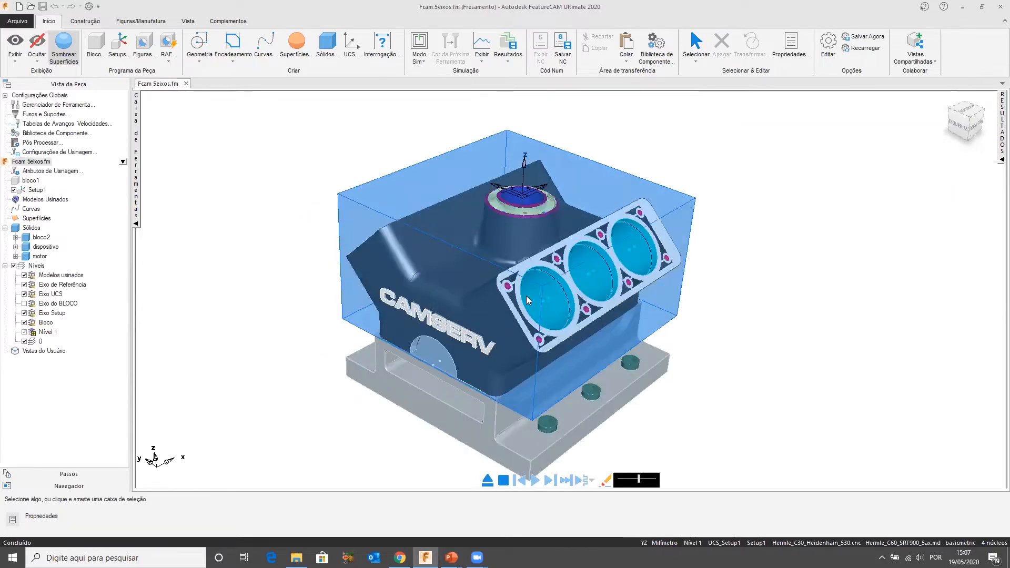
# Review the block mounted on its fixture and the option that uses the dispositivo solid as a clamp
pyautogui.keyDown('shift'); pyautogui.moveTo(473, 288); pyautogui.dragTo(566, 290, button='middle'); pyautogui.keyUp('shift')
pyautogui.moveTo(501, 256); pyautogui.dragTo(497, 278, button='middle')
pyautogui.keyDown('shift'); pyautogui.moveTo(285, 292); pyautogui.dragTo(332, 296, button='middle'); pyautogui.keyUp('shift')
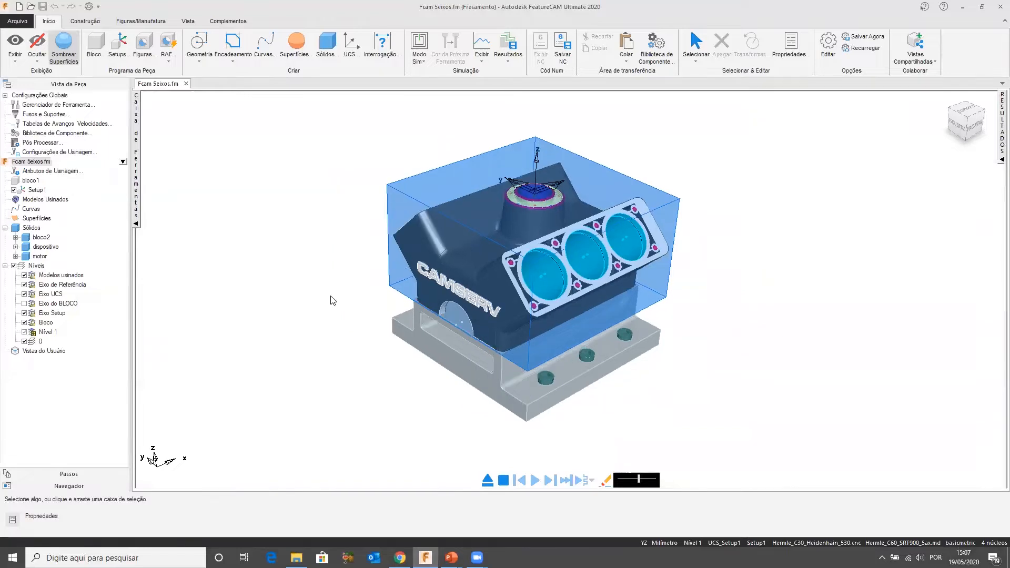
pyautogui.scroll(2, 337, 294)
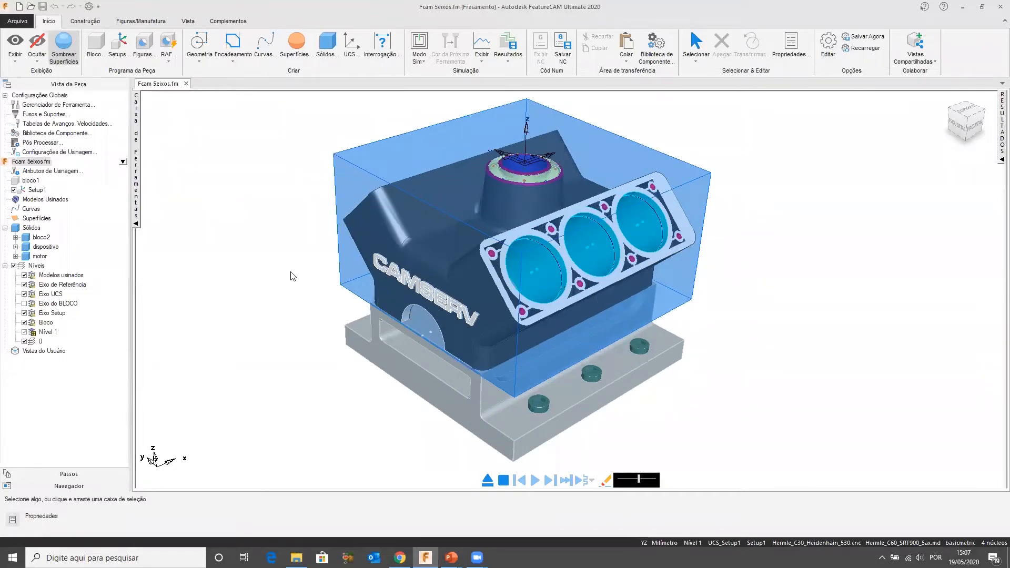
pyautogui.moveTo(447, 270); pyautogui.dragTo(354, 258, button='middle')
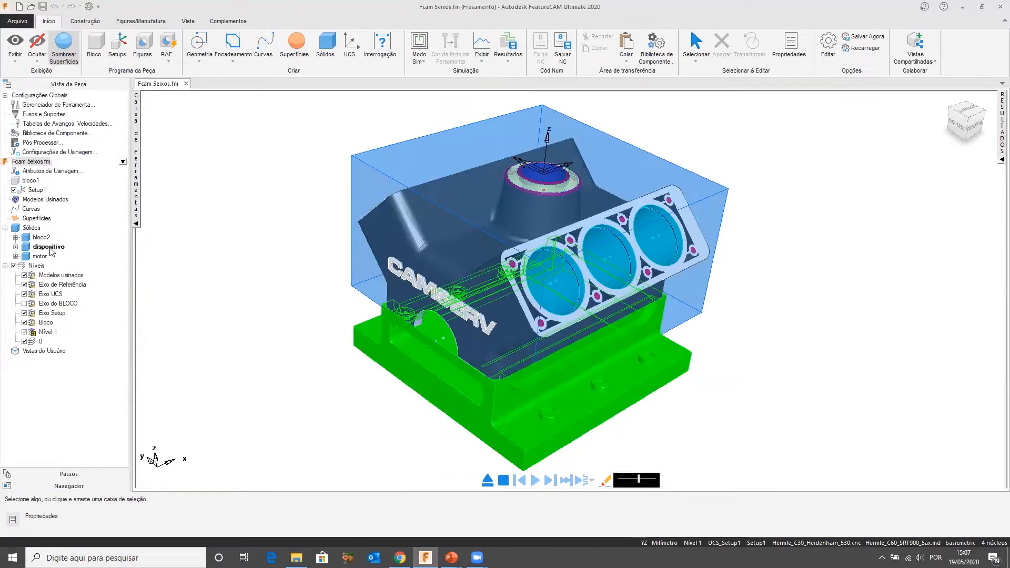
pyautogui.rightClick(52, 248)
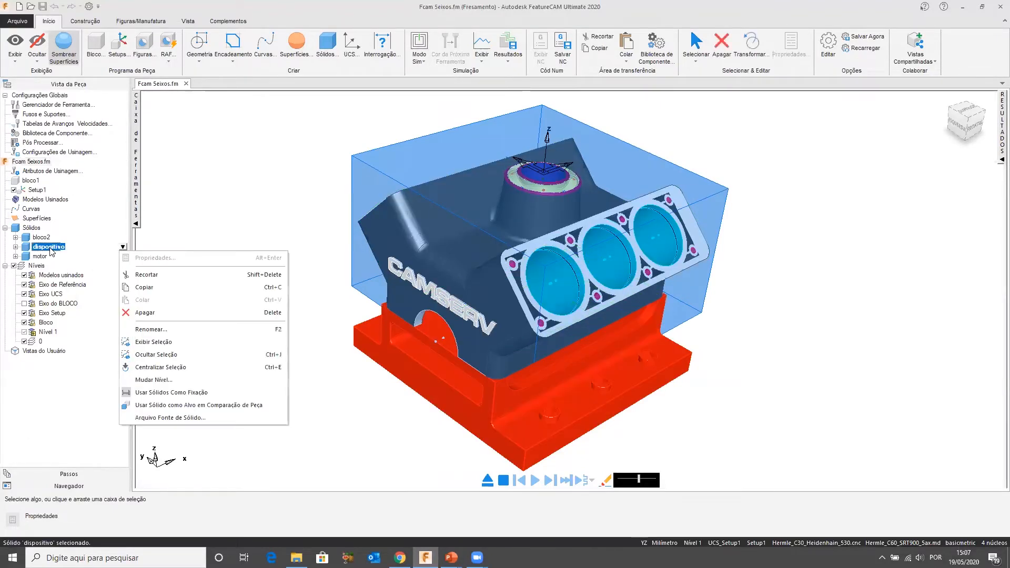
pyautogui.click(151, 393)
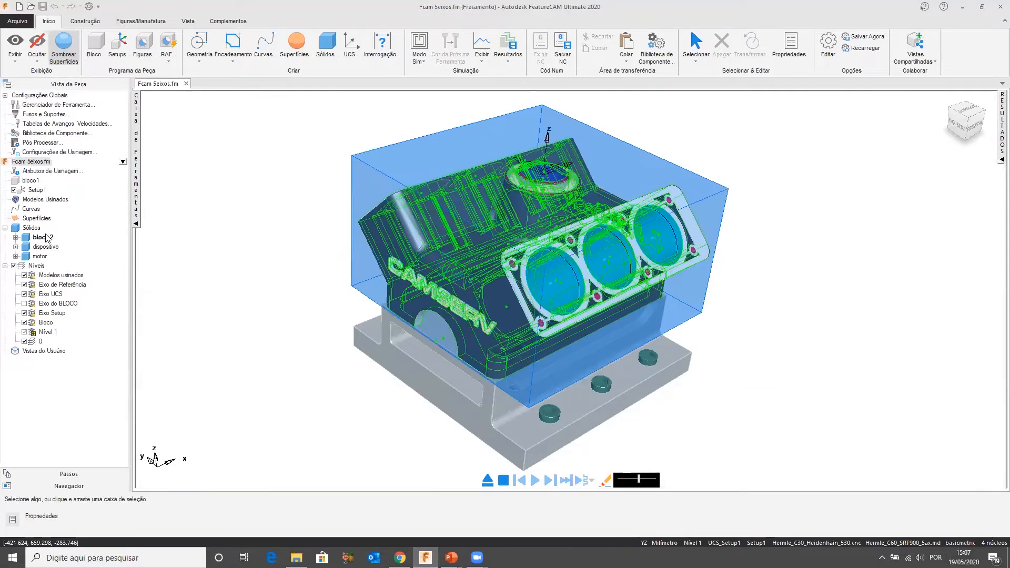
# Change the bloco1 stock to a user-defined shape based on the bloco2 solid
pyautogui.doubleClick(35, 182)
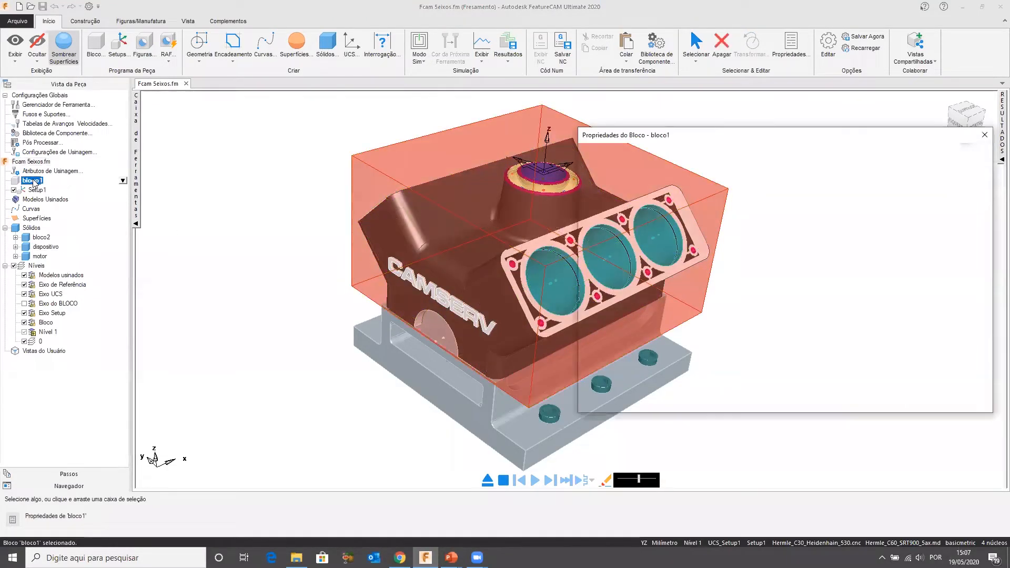
pyautogui.click(781, 213)
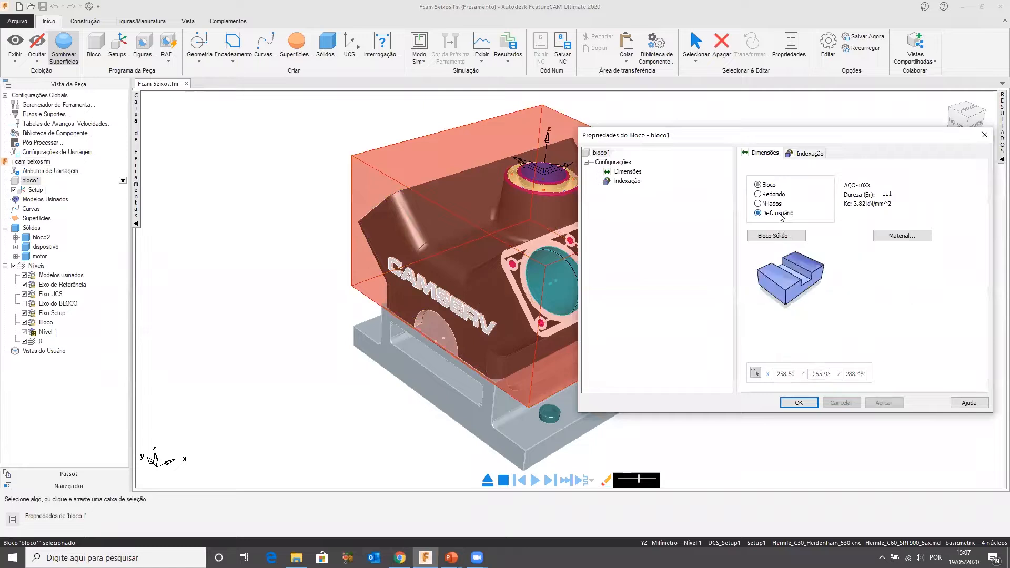
pyautogui.click(777, 236)
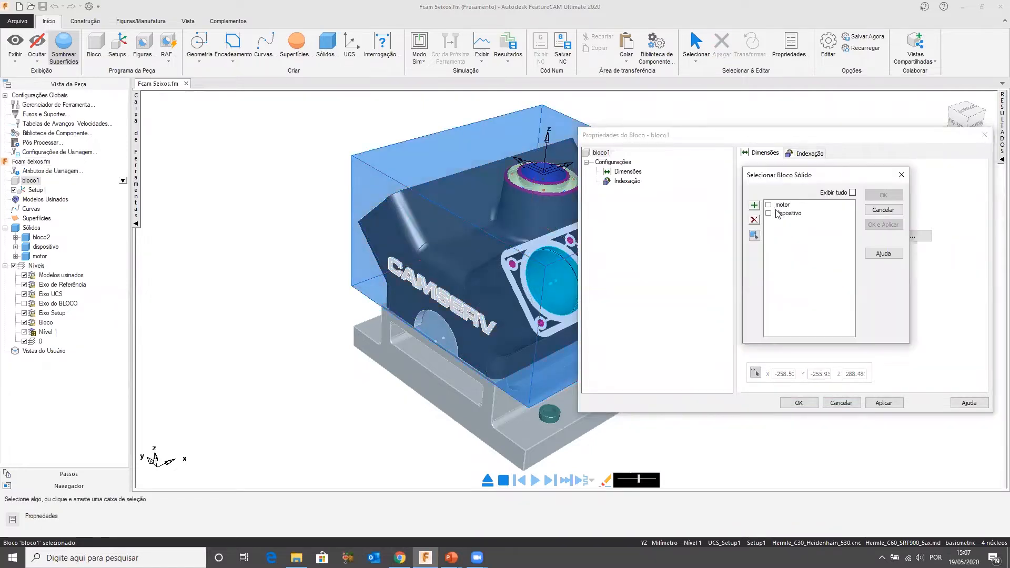
pyautogui.click(777, 206)
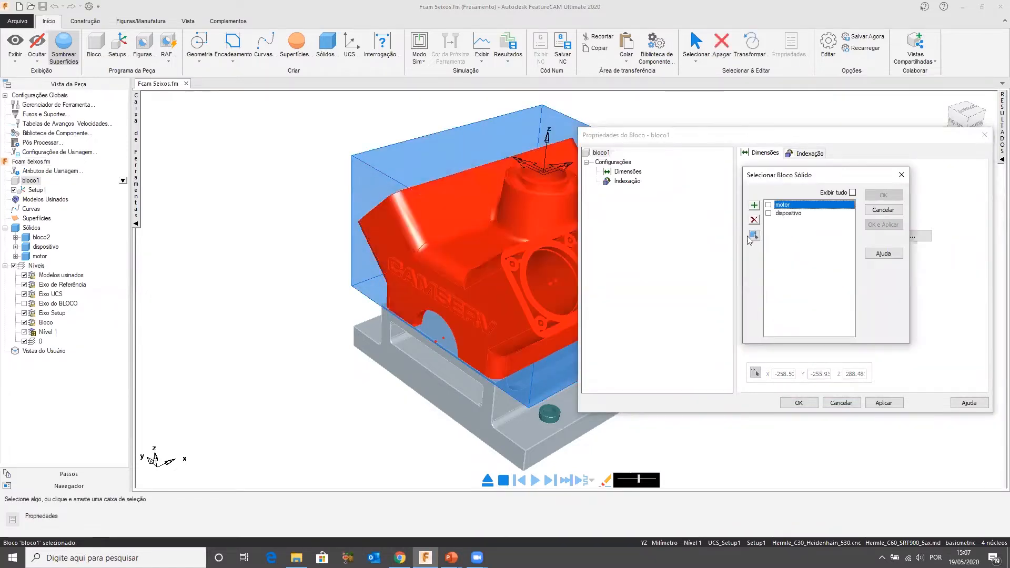
pyautogui.click(45, 235)
pyautogui.click(755, 206)
pyautogui.click(879, 225)
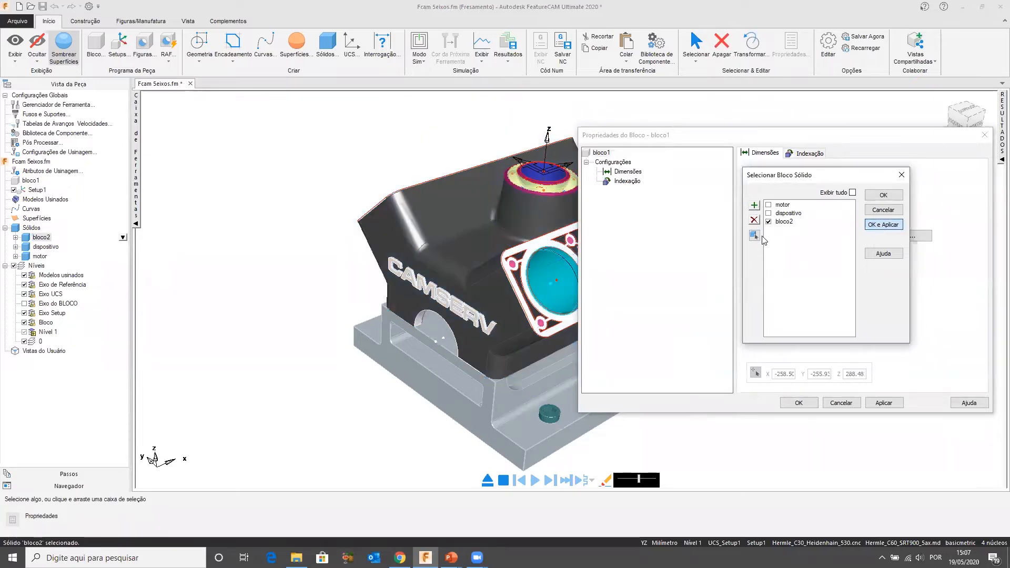
pyautogui.click(799, 403)
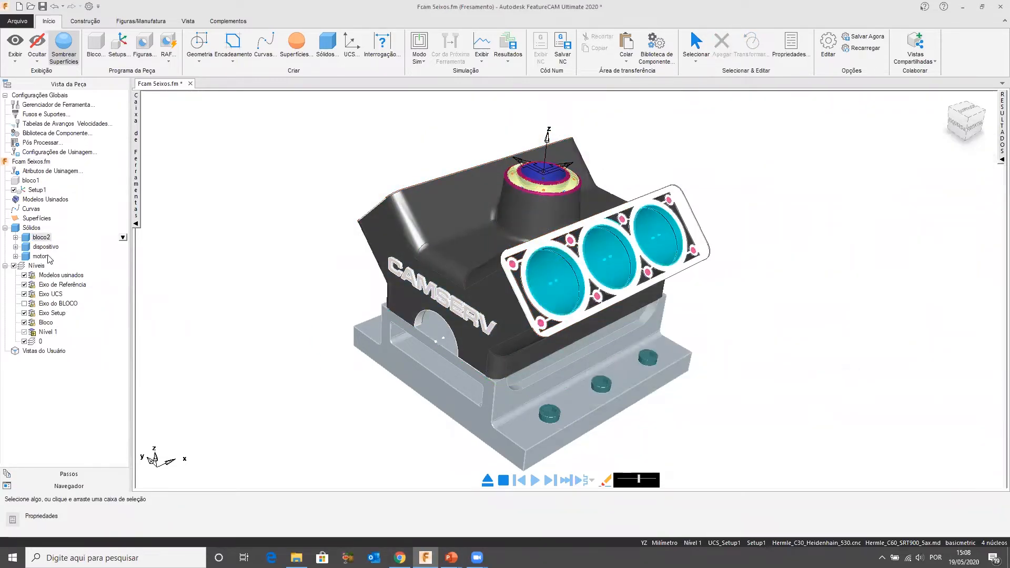
# Hide the bloco2 and motor solids in the part view
pyautogui.rightClick(41, 238)
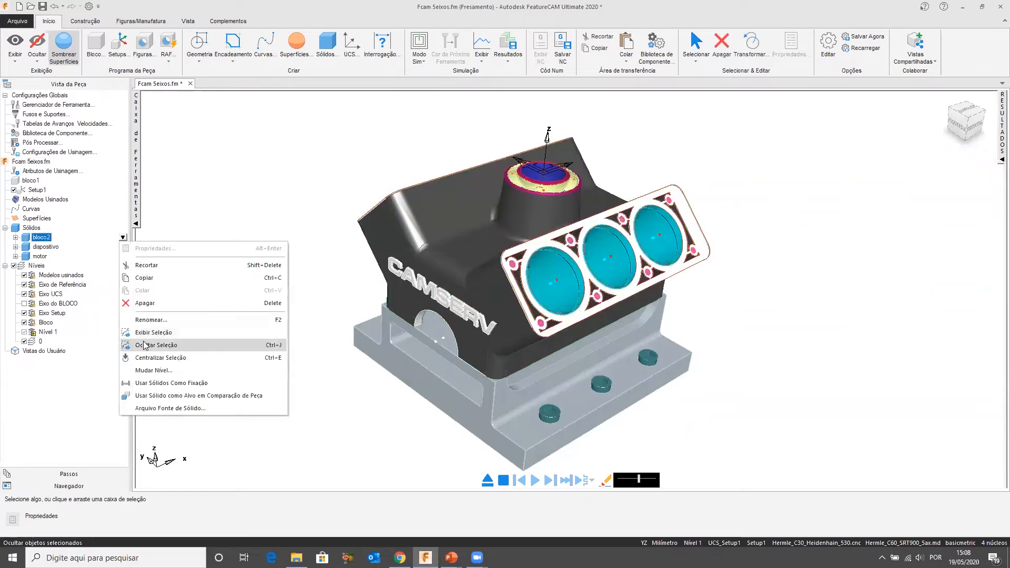
pyautogui.click(145, 346)
pyautogui.press('Down')
pyautogui.press('Down')
pyautogui.rightClick(41, 256)
pyautogui.click(157, 352)
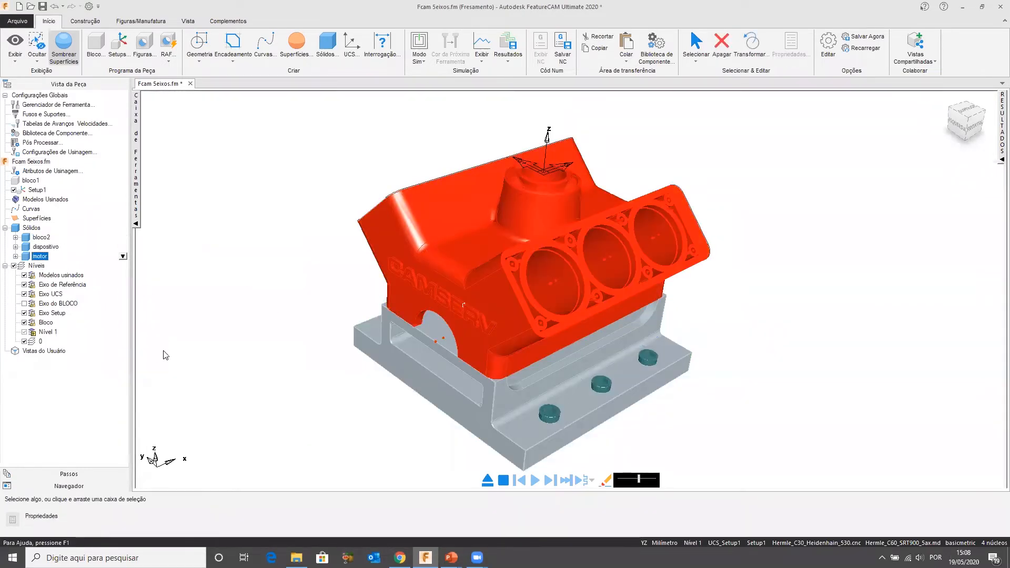
pyautogui.rightClick(41, 257)
pyautogui.click(225, 361)
pyautogui.moveTo(484, 296); pyautogui.dragTo(437, 231, button='middle')
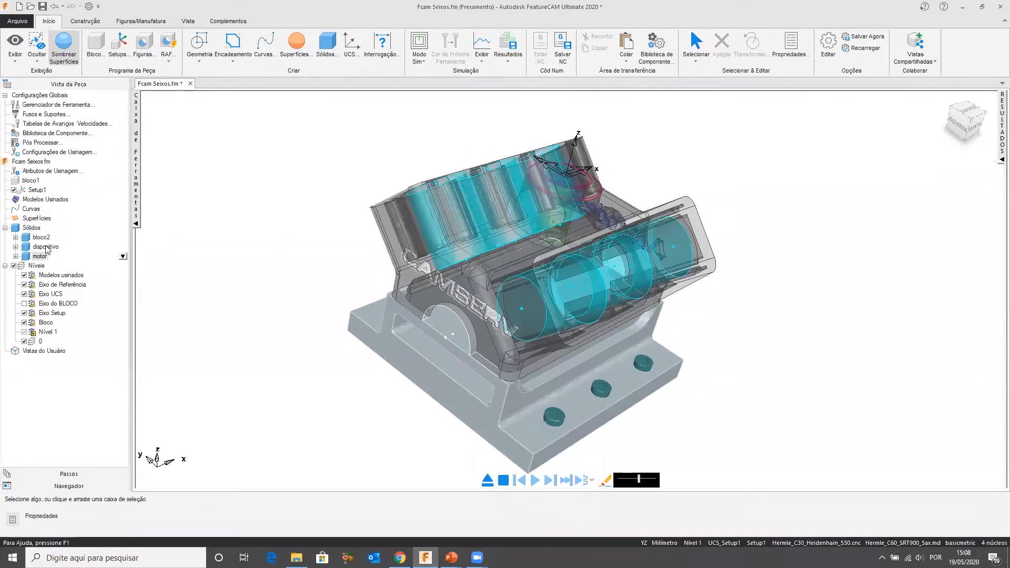
# Show the motor solid in the part view again
pyautogui.click(45, 248)
pyautogui.click(250, 275)
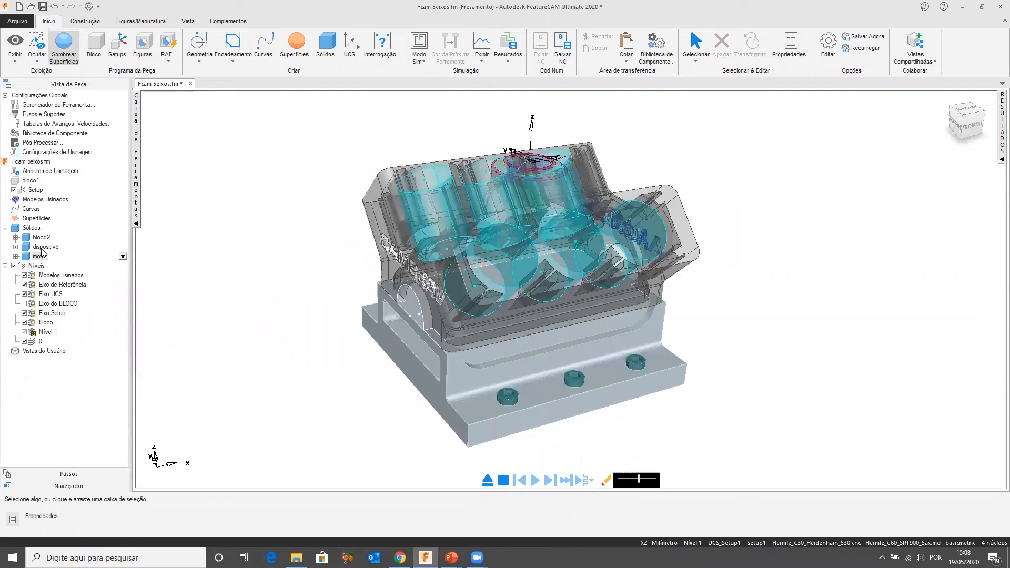
pyautogui.rightClick(46, 247)
pyautogui.rightClick(44, 238)
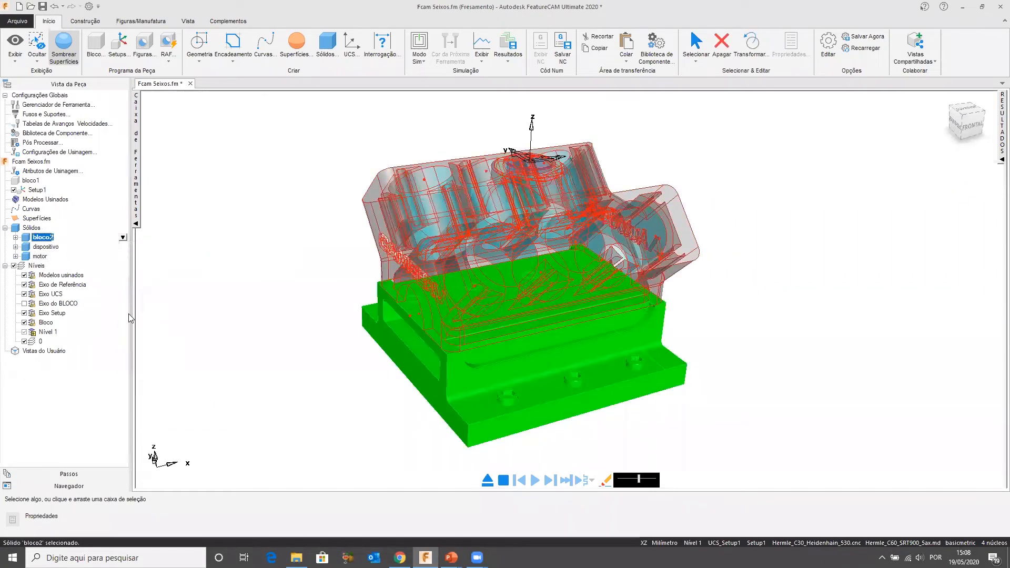
pyautogui.rightClick(38, 257)
pyautogui.click(129, 352)
pyautogui.click(204, 329)
pyautogui.moveTo(429, 282); pyautogui.dragTo(550, 314, button='middle')
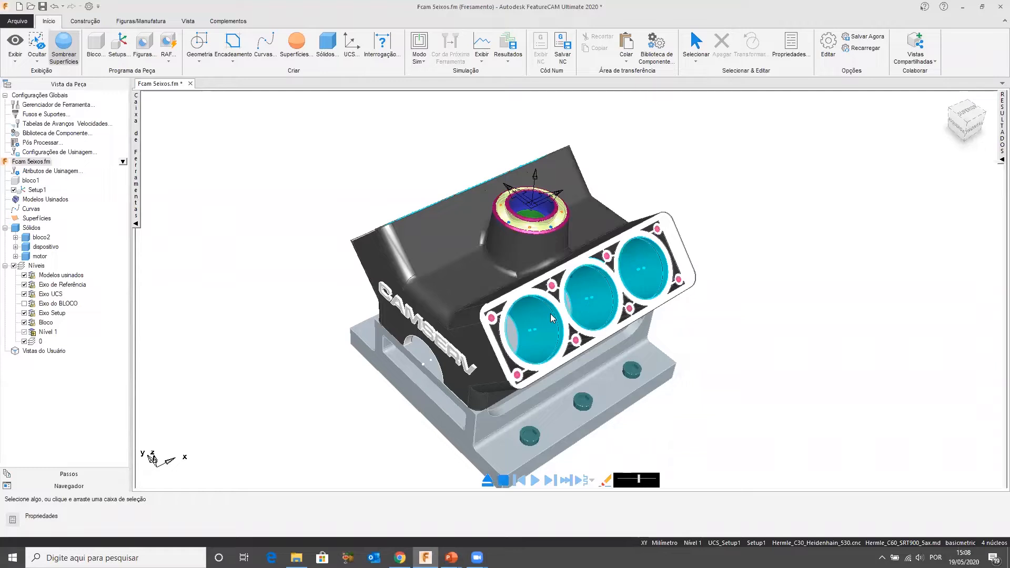
# Examine the inclined cylinder-bank faces on both sides of the engine block
pyautogui.moveTo(528, 319); pyautogui.dragTo(469, 272, button='middle')
pyautogui.moveTo(537, 281); pyautogui.dragTo(577, 306, button='middle')
pyautogui.scroll(5, 560, 279)
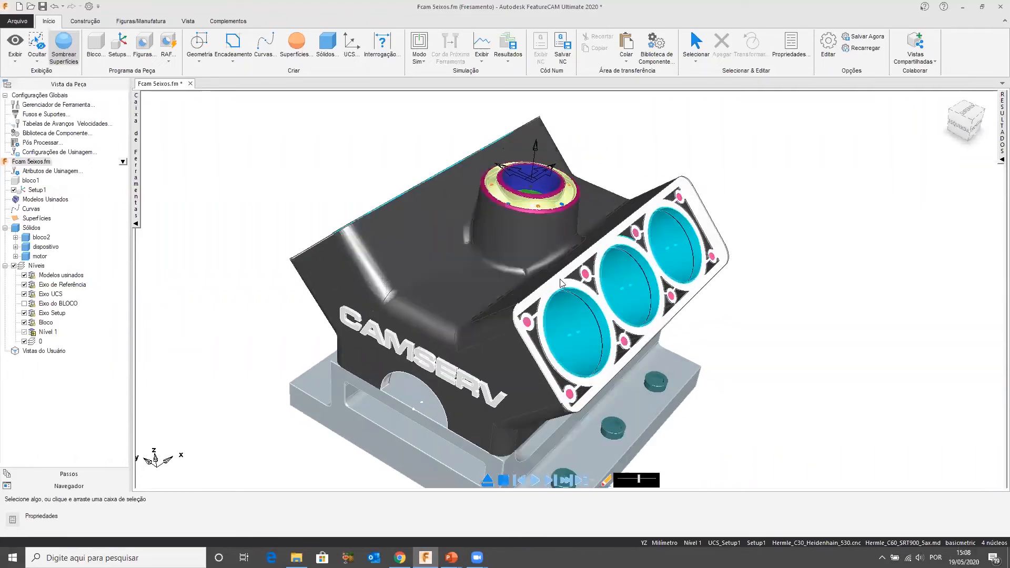
pyautogui.click(558, 279)
pyautogui.moveTo(662, 309); pyautogui.dragTo(455, 210, button='middle')
pyautogui.click(454, 208)
pyautogui.scroll(-5, 468, 215)
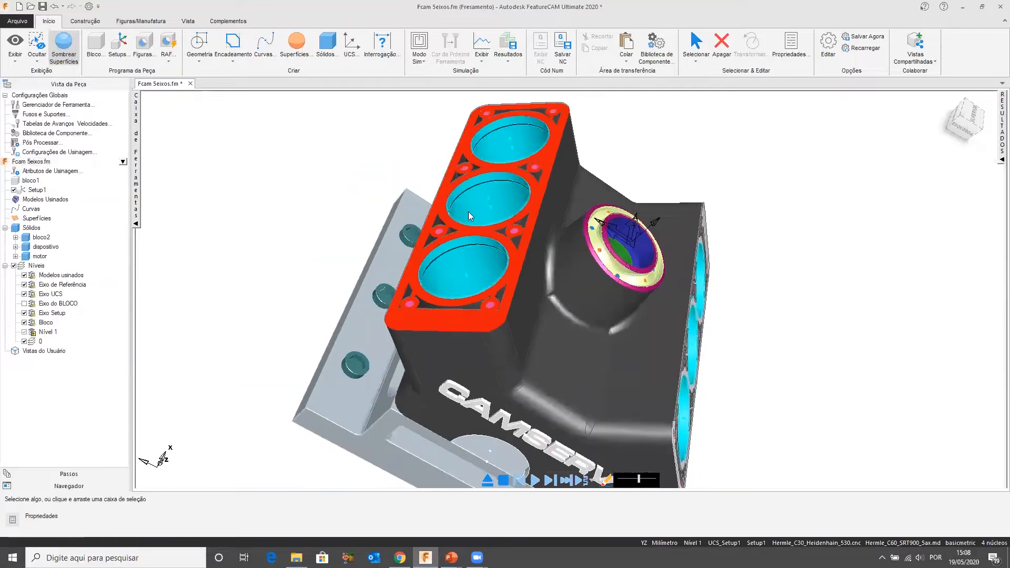
pyautogui.moveTo(645, 270); pyautogui.dragTo(496, 235, button='middle')
pyautogui.scroll(3, 517, 293)
pyautogui.moveTo(517, 293); pyautogui.dragTo(487, 261, button='middle')
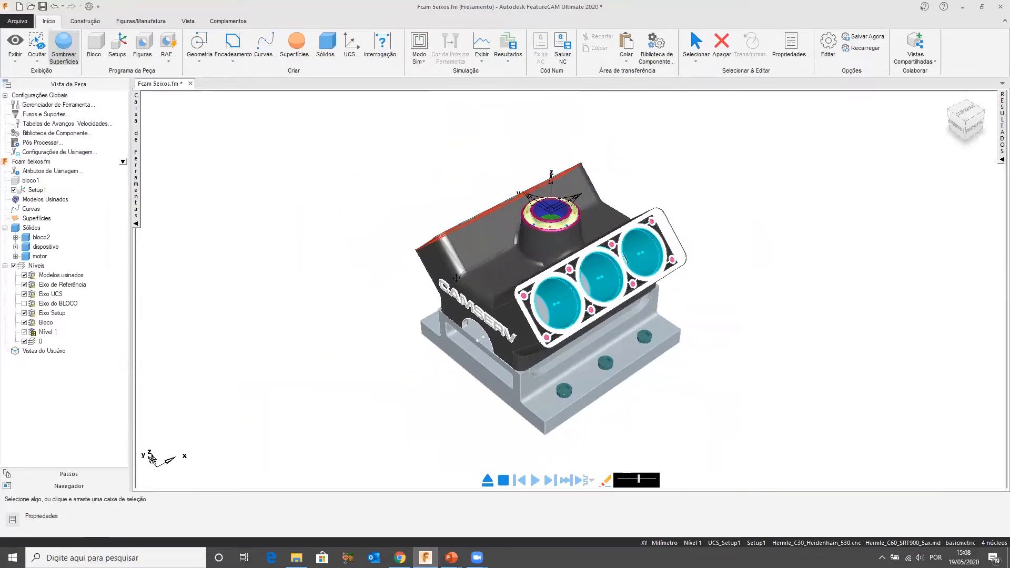
pyautogui.scroll(2, 486, 261)
pyautogui.keyDown('shift'); pyautogui.moveTo(354, 235); pyautogui.dragTo(319, 229, button='middle'); pyautogui.keyUp('shift')
pyautogui.click(193, 157)
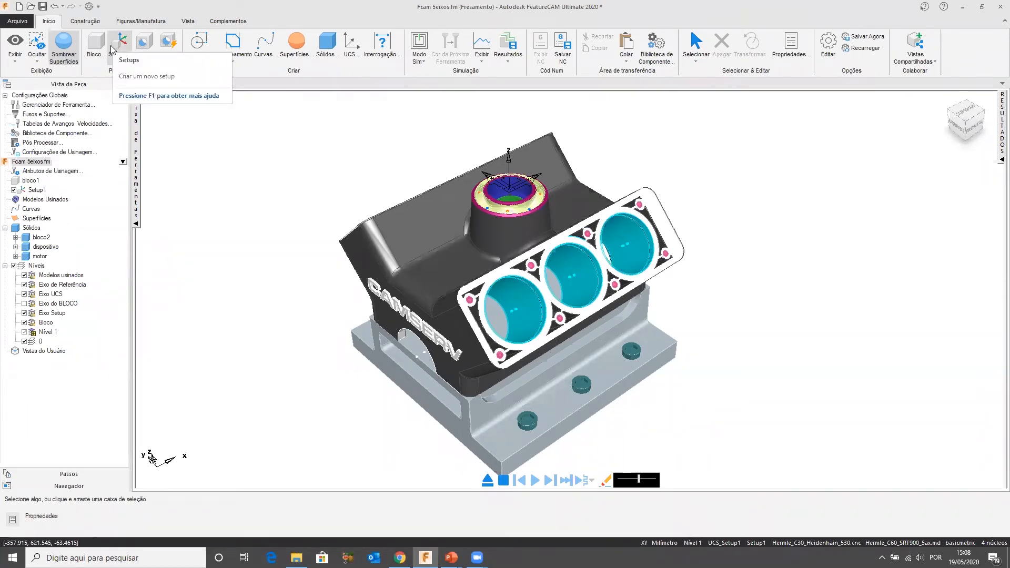
# Start a new milling setup and set its zero to align with the part geometry
pyautogui.click(113, 50)
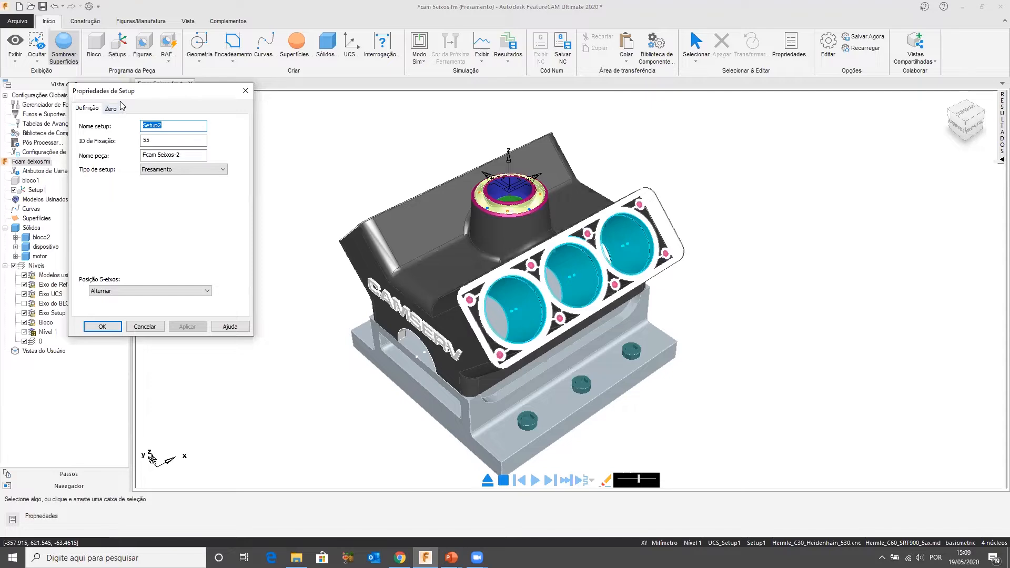
pyautogui.click(111, 108)
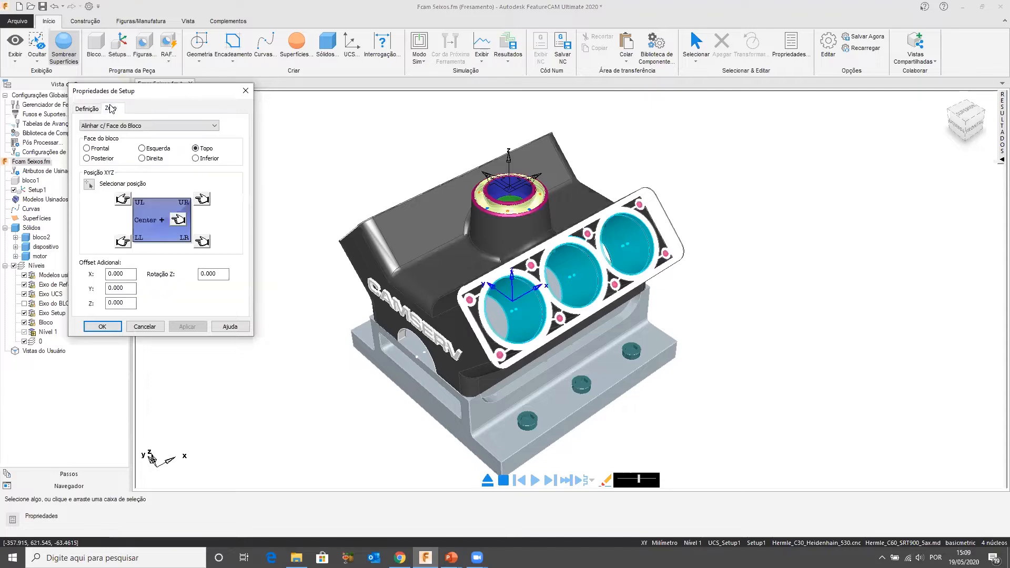
pyautogui.click(156, 127)
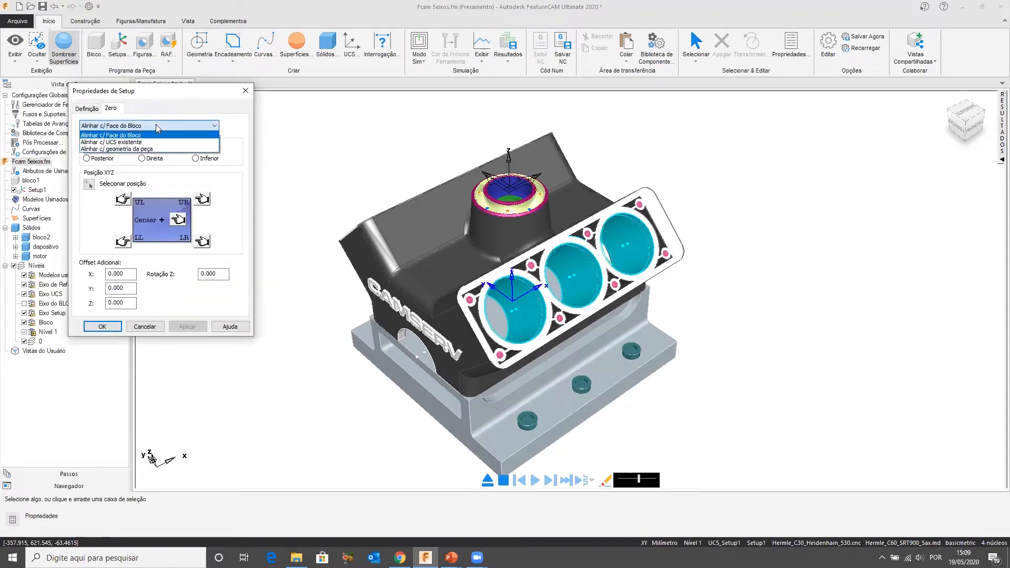
pyautogui.click(111, 150)
# Point the new setup's Z direction along the axis of the cylinder bore nearest the CAMSERV lettering
pyautogui.moveTo(451, 347); pyautogui.dragTo(528, 272, button='middle')
pyautogui.scroll(4, 525, 295)
pyautogui.scroll(-2, 716, 267)
pyautogui.scroll(3, 534, 221)
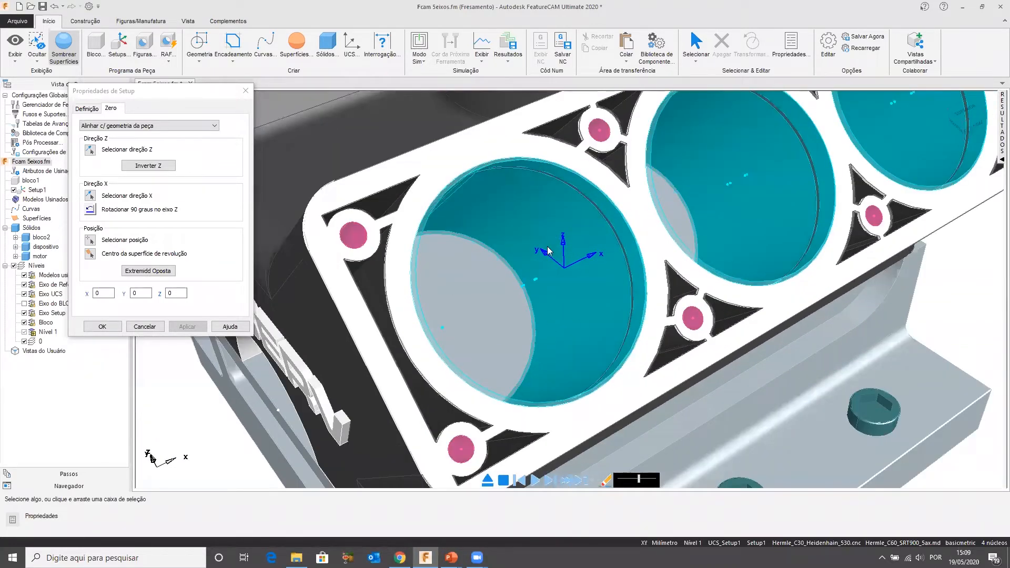
pyautogui.click(91, 151)
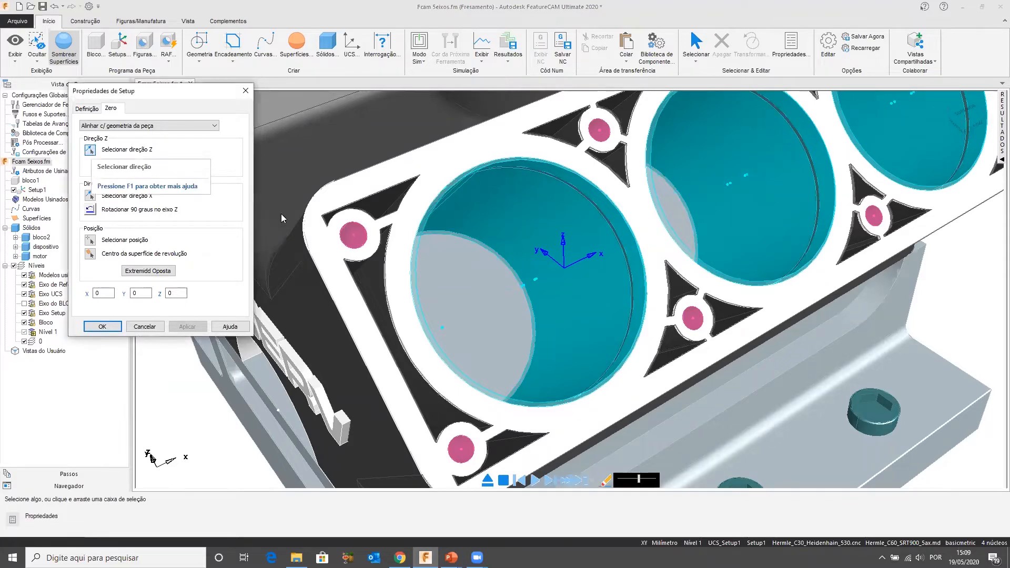
pyautogui.scroll(2, 598, 283)
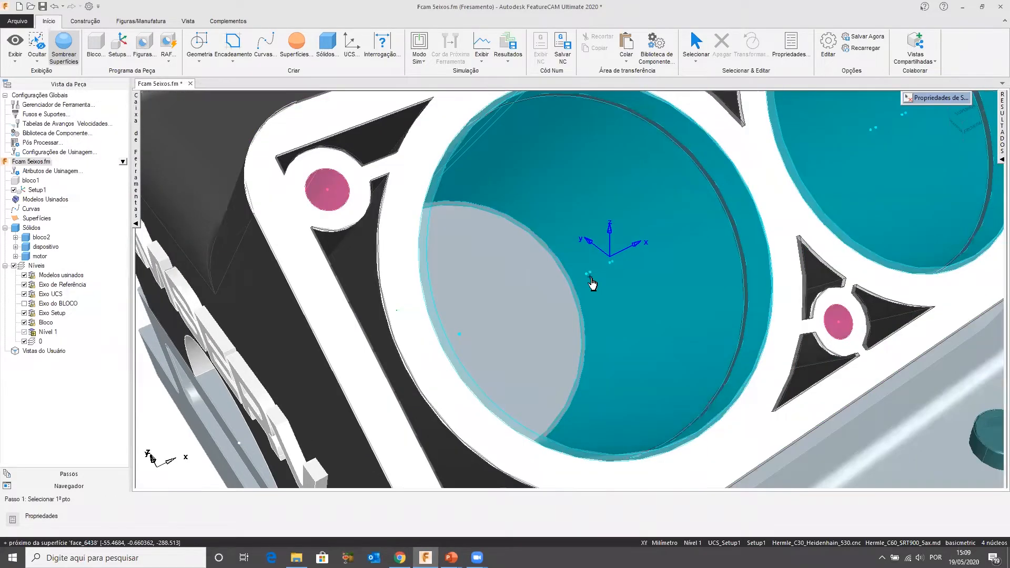
pyautogui.scroll(3, 584, 278)
pyautogui.click(586, 277)
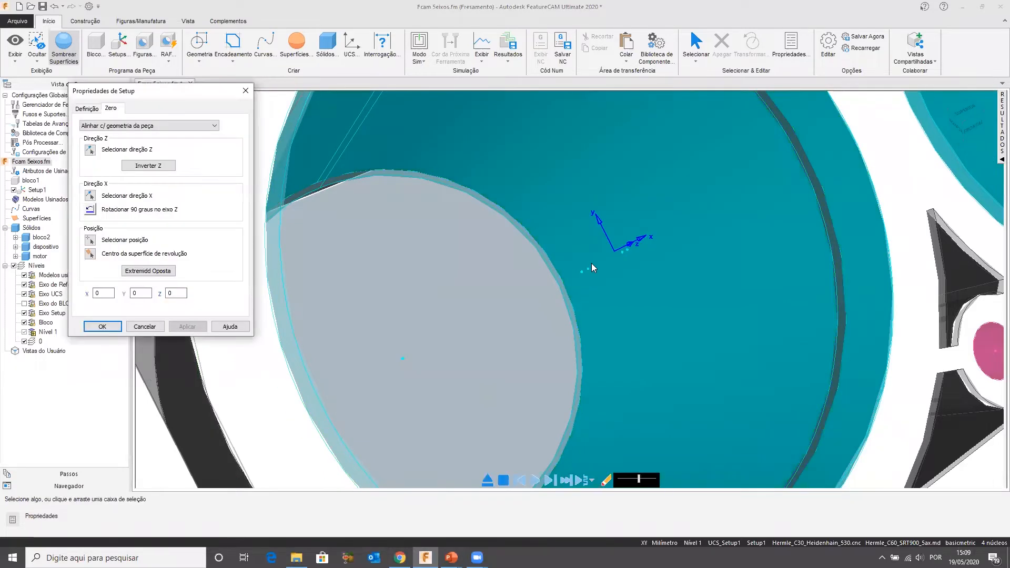
# Place the setup origin at the centre of that same cylinder bore and finish the setup
pyautogui.scroll(-5, 591, 263)
pyautogui.moveTo(516, 306); pyautogui.dragTo(625, 271, button='middle')
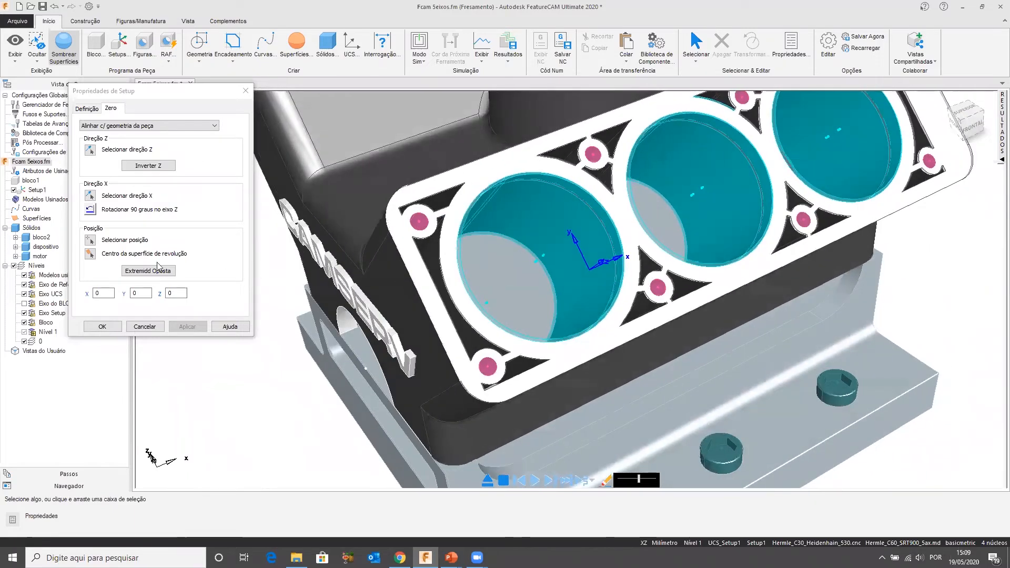
pyautogui.click(91, 242)
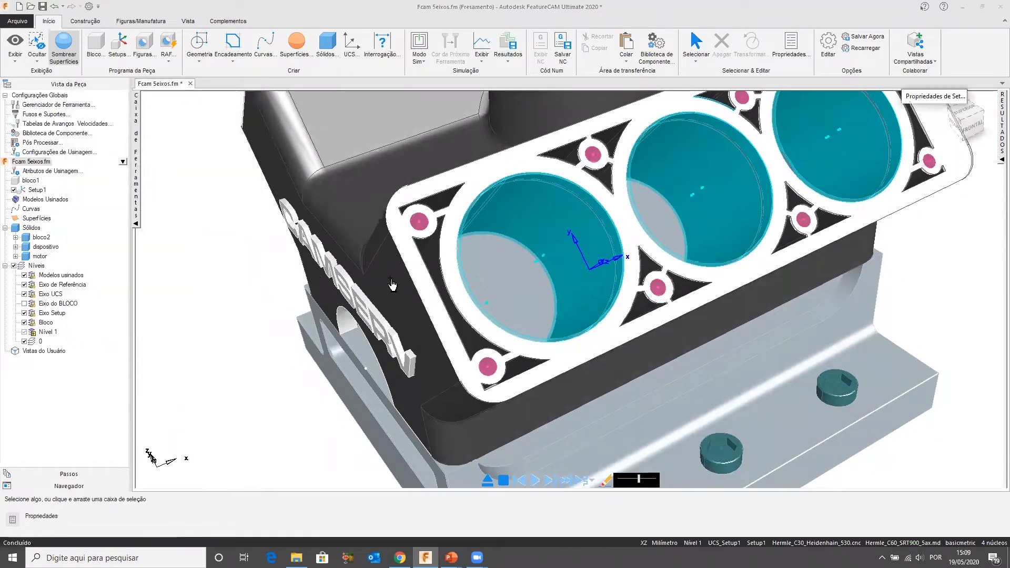
pyautogui.click(546, 258)
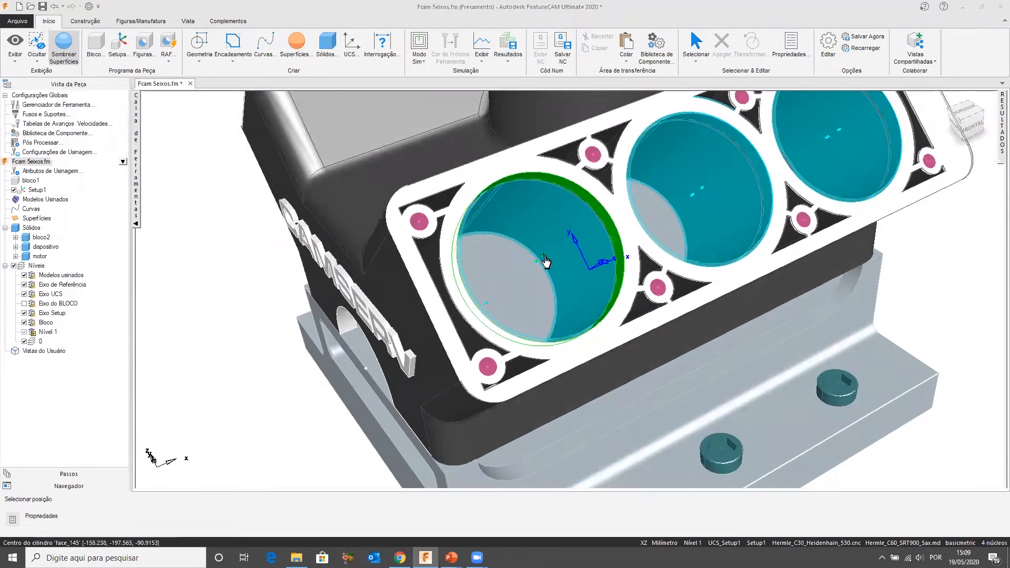
pyautogui.scroll(-3, 546, 258)
pyautogui.scroll(1, 545, 258)
pyautogui.moveTo(545, 258); pyautogui.dragTo(607, 249, button='middle')
pyautogui.scroll(-3, 682, 243)
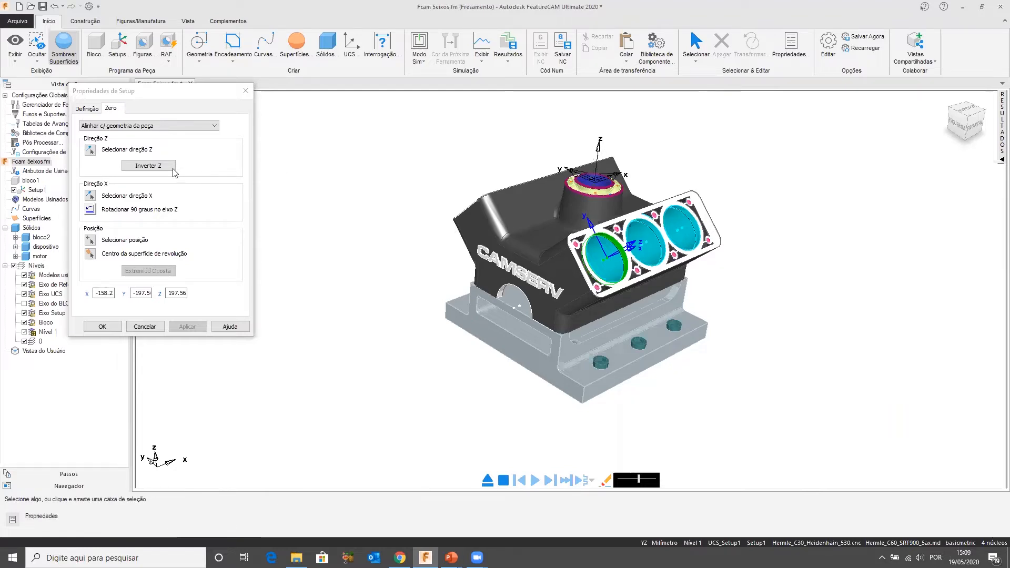
pyautogui.click(102, 325)
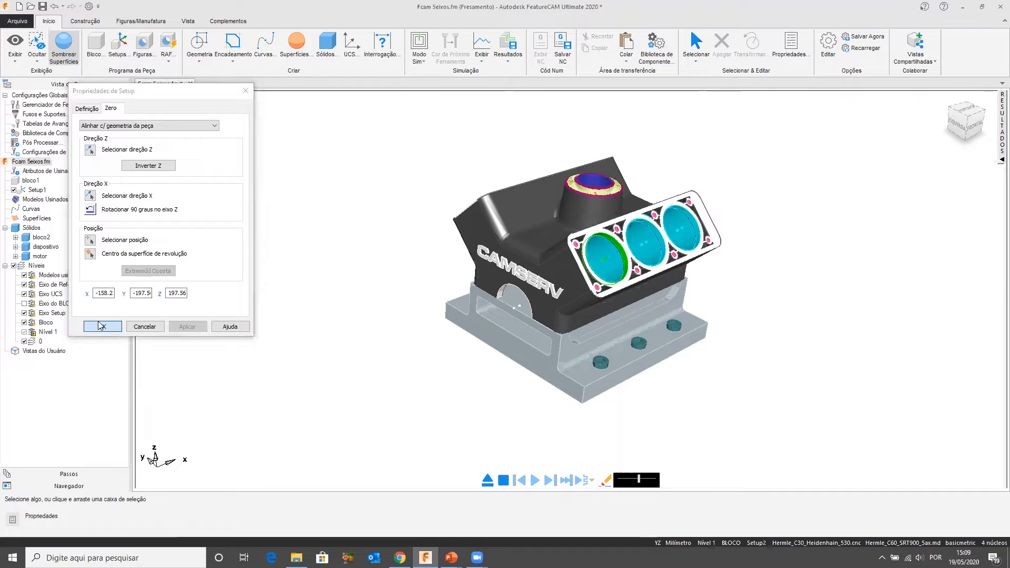
# Start another setup for the opposite cylinder bank, with its zero aligned to the part geometry
pyautogui.moveTo(576, 301); pyautogui.dragTo(531, 311, button='middle')
pyautogui.scroll(4, 782, 289)
pyautogui.moveTo(742, 295); pyautogui.dragTo(532, 289, button='middle')
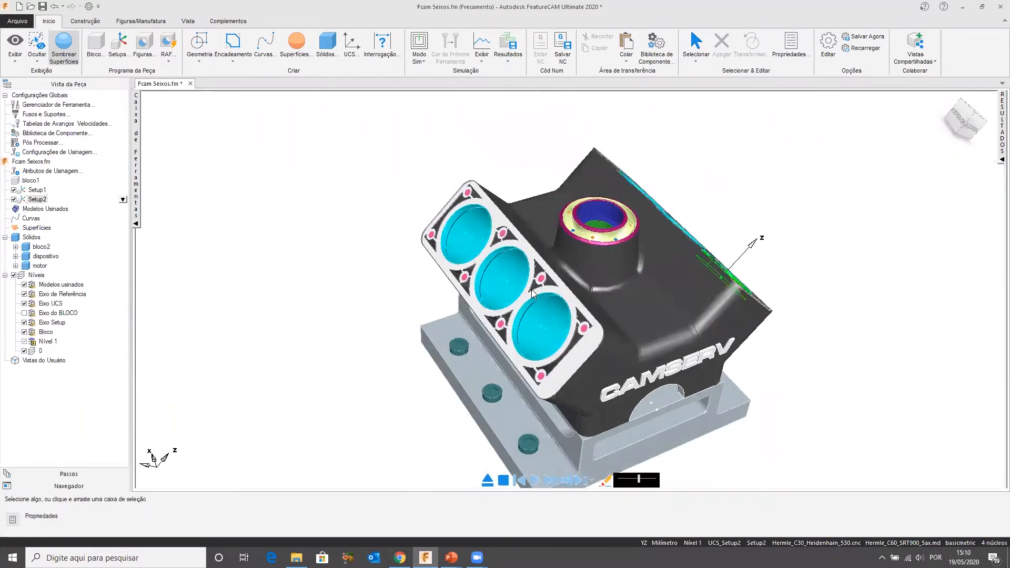
pyautogui.scroll(3, 519, 272)
pyautogui.click(118, 46)
pyautogui.click(111, 108)
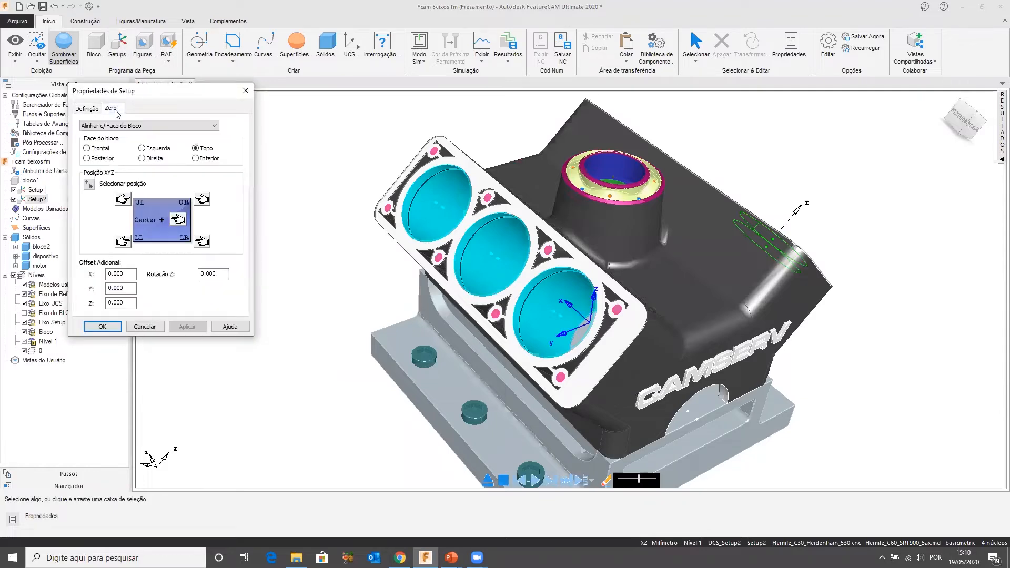
pyautogui.click(142, 126)
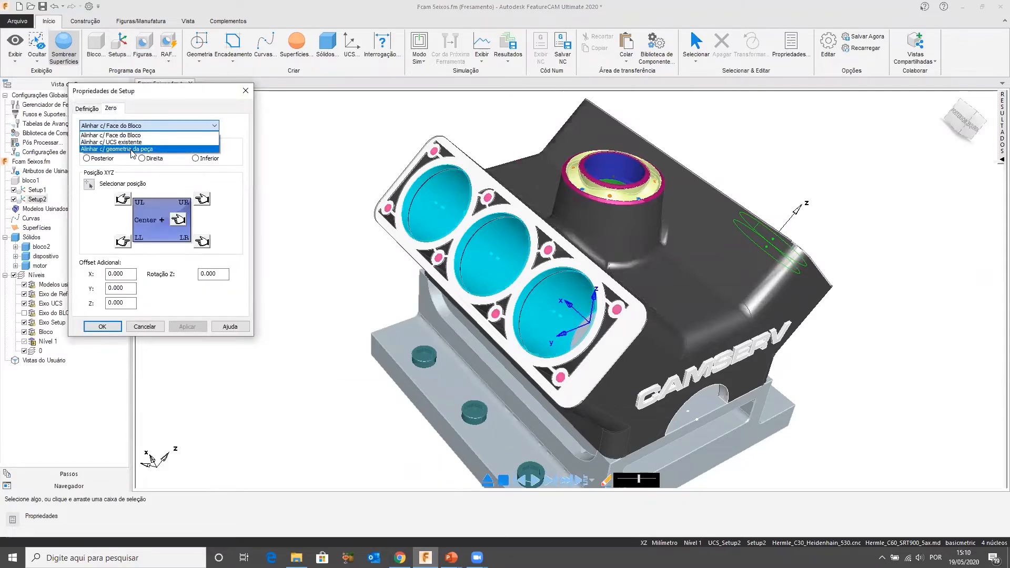
pyautogui.click(136, 147)
# Set the Z direction along the axis of the opposite bank's cylinder bore nearest the CAMSERV lettering, using two points
pyautogui.scroll(5, 552, 289)
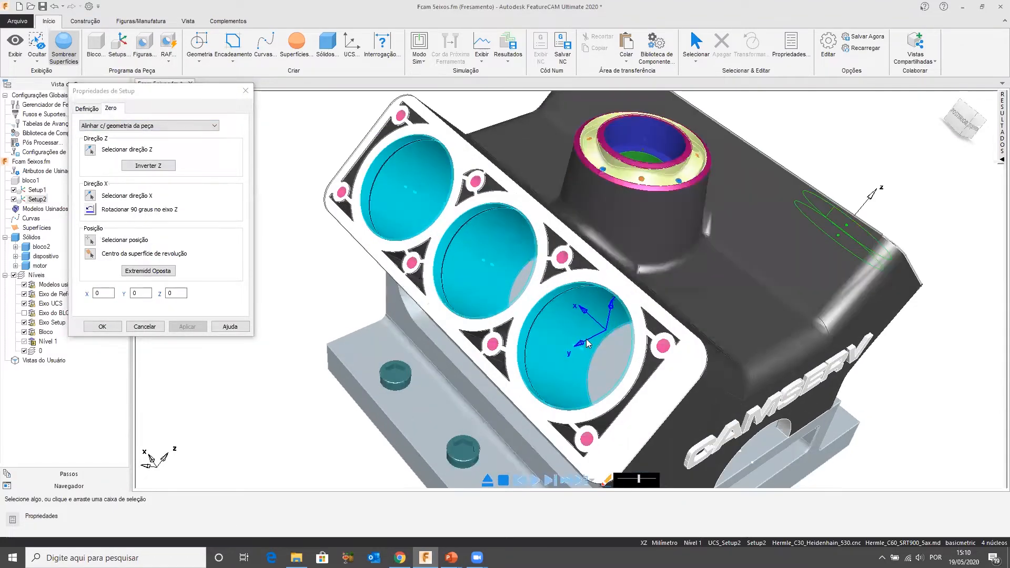
pyautogui.scroll(5, 552, 289)
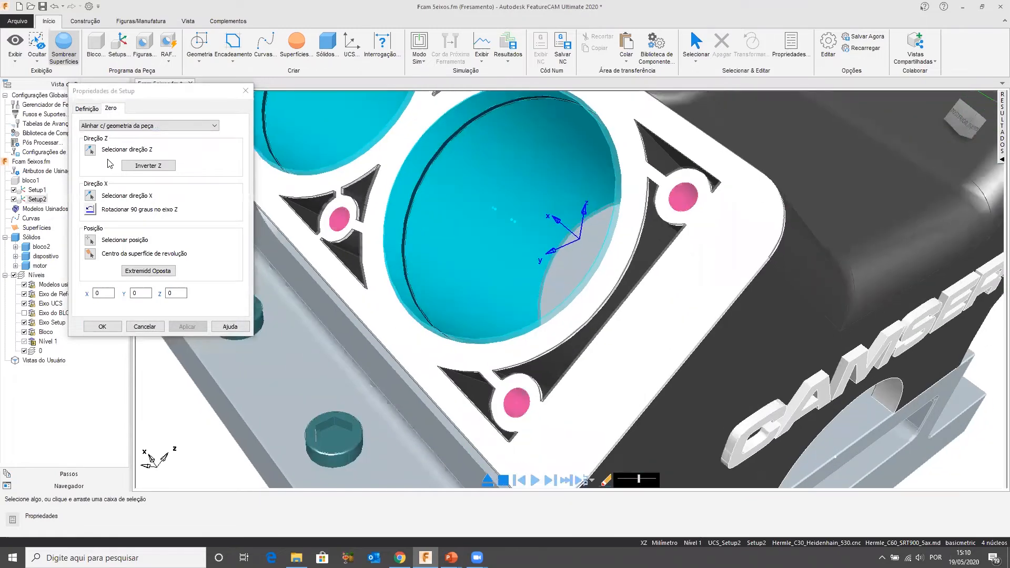
pyautogui.click(91, 151)
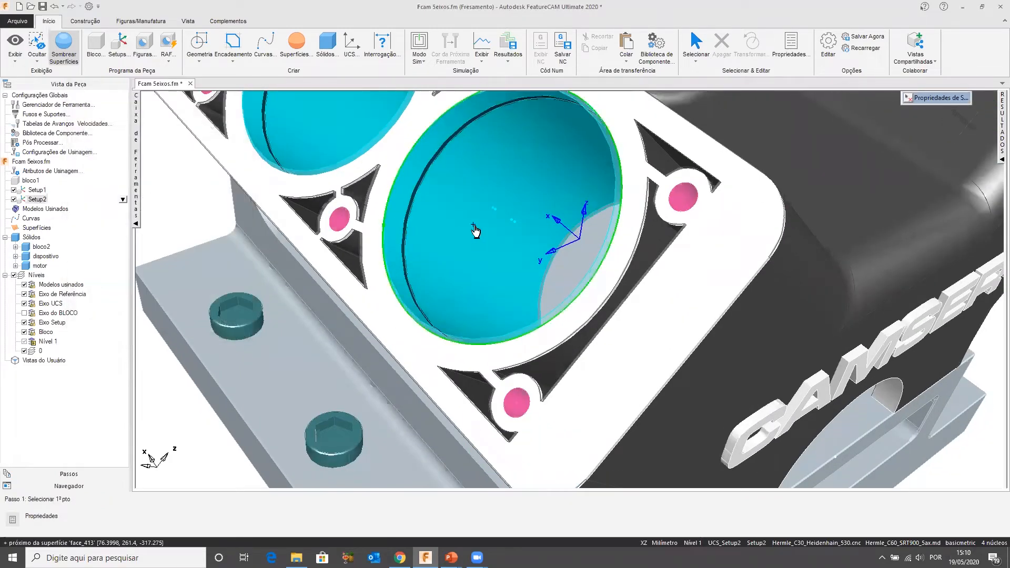
pyautogui.click(512, 221)
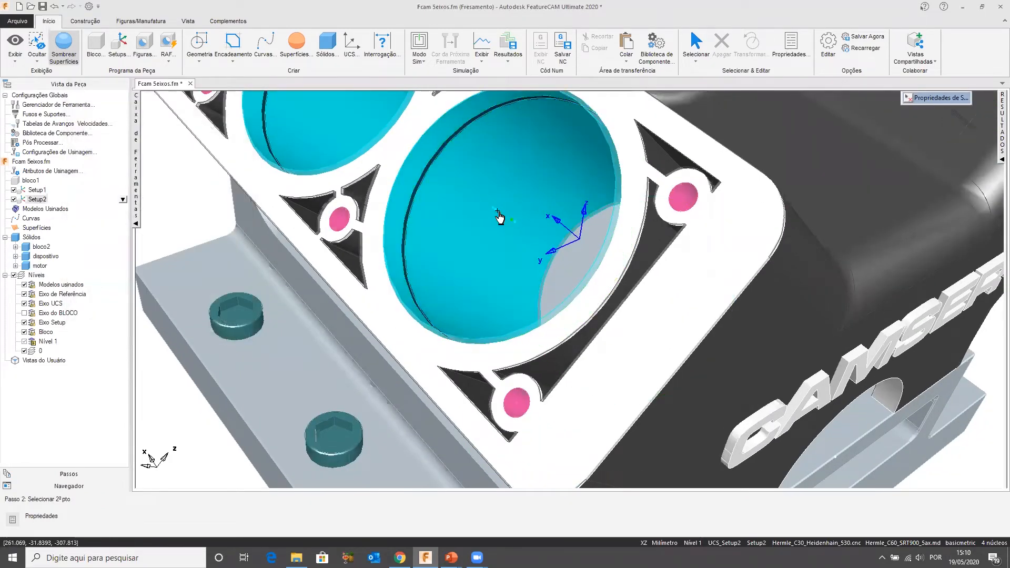
pyautogui.click(451, 230)
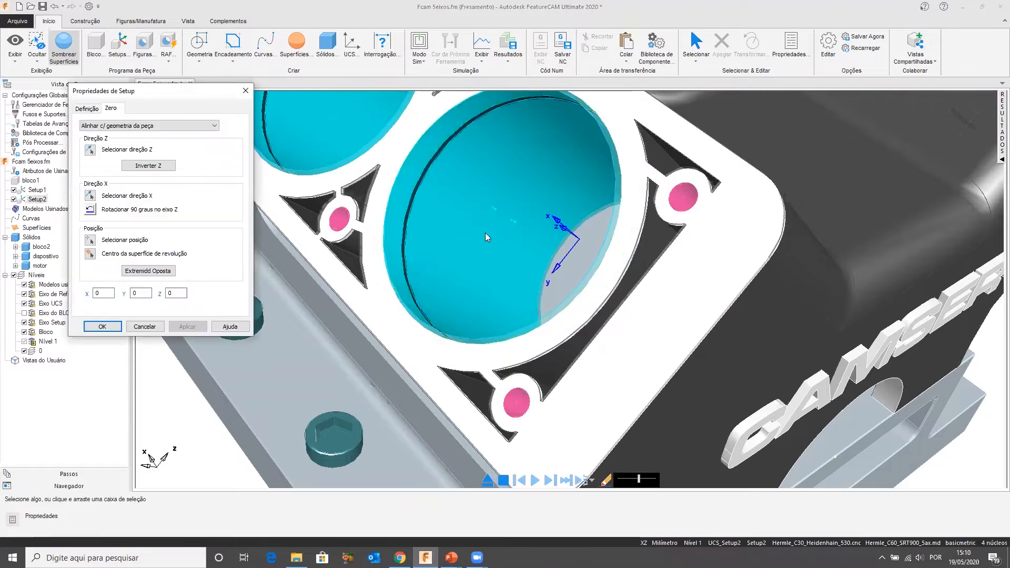
# Place the opposite bank's setup origin at the centre of its bore nearest the lettering and finish the setup
pyautogui.scroll(-4, 485, 232)
pyautogui.moveTo(613, 221); pyautogui.dragTo(576, 223, button='middle')
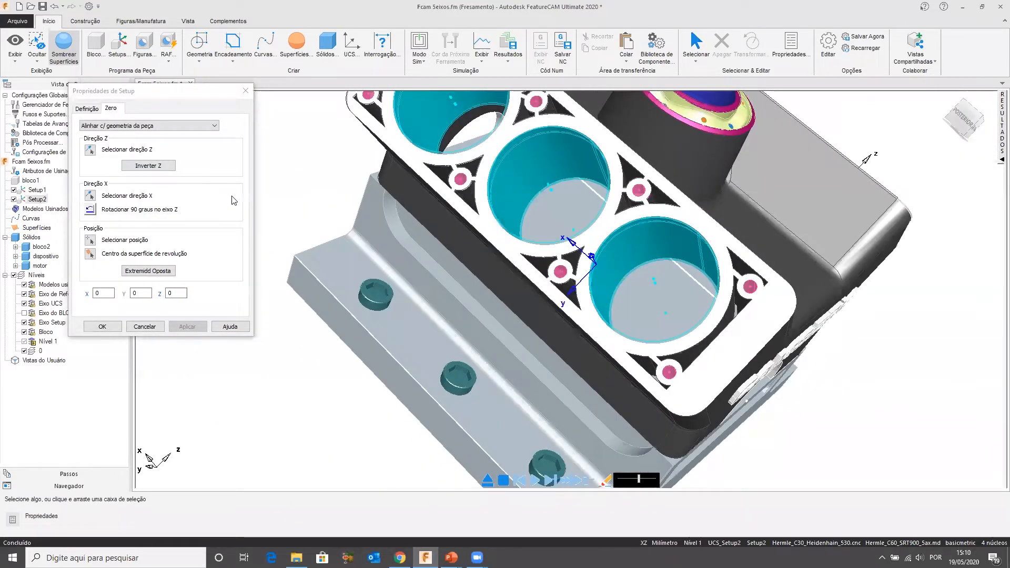
pyautogui.click(91, 240)
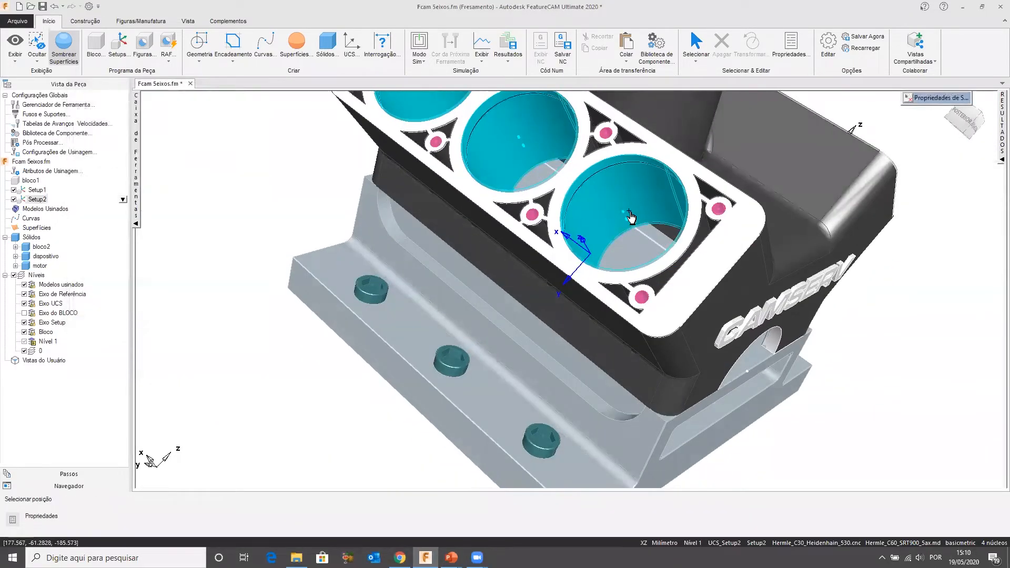
pyautogui.click(582, 228)
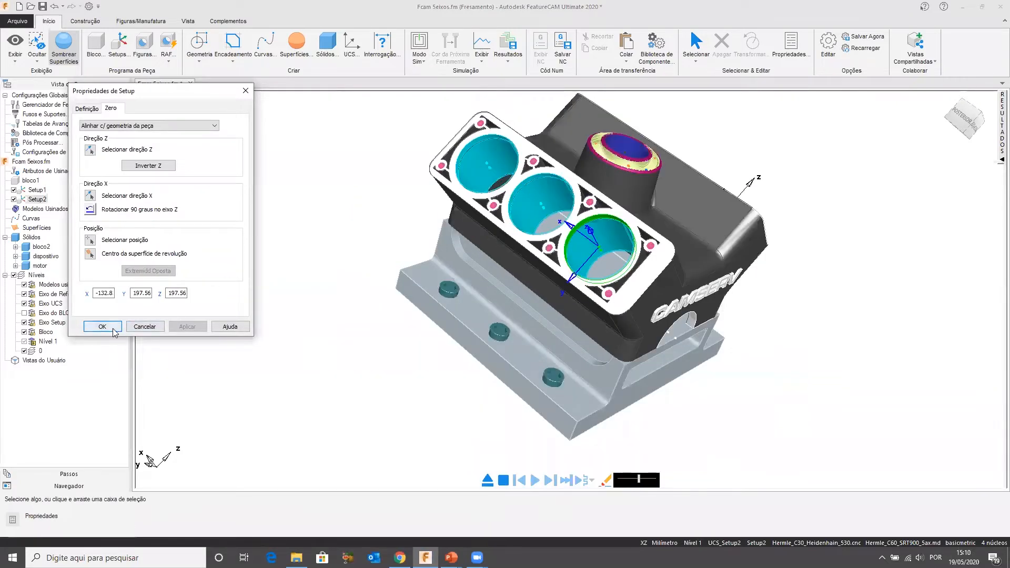
pyautogui.click(103, 327)
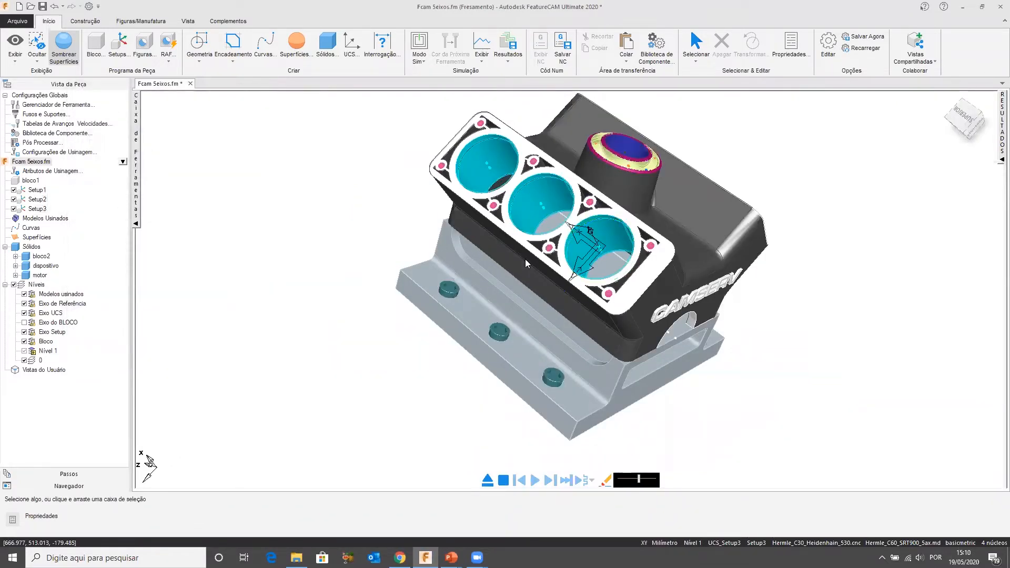
# Make Setup2 the active setup and bring its cylinder bank into view
pyautogui.moveTo(372, 345); pyautogui.dragTo(195, 273, button='middle')
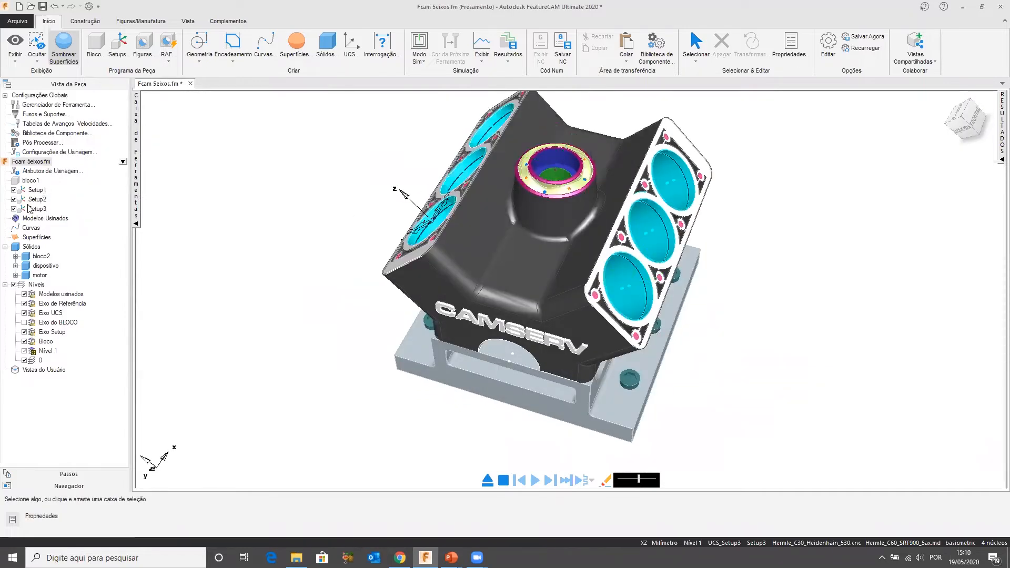
pyautogui.scroll(-2, 337, 283)
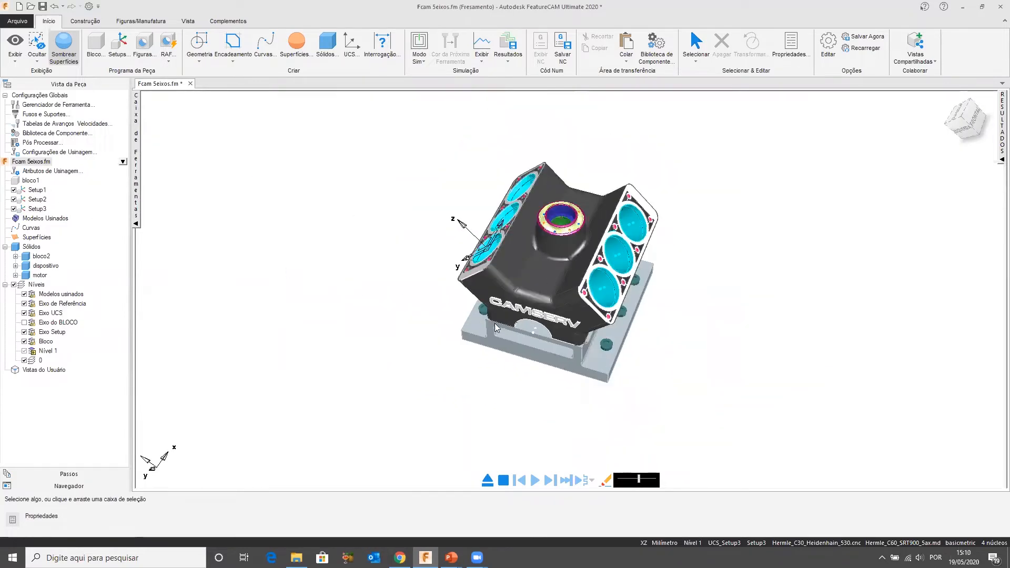
pyautogui.moveTo(507, 360); pyautogui.dragTo(285, 277, button='middle')
pyautogui.scroll(2, 516, 270)
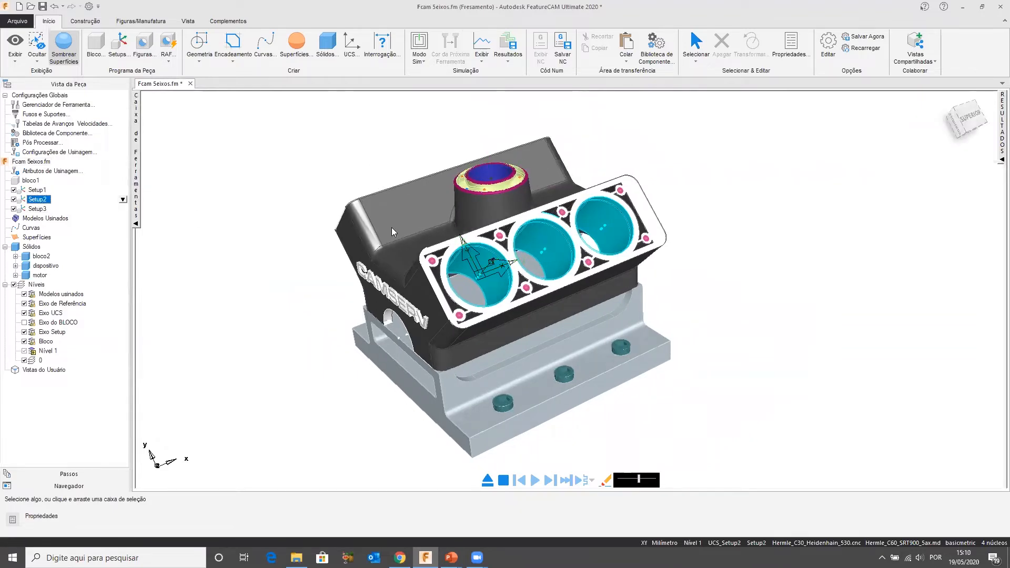
pyautogui.scroll(-2, 432, 274)
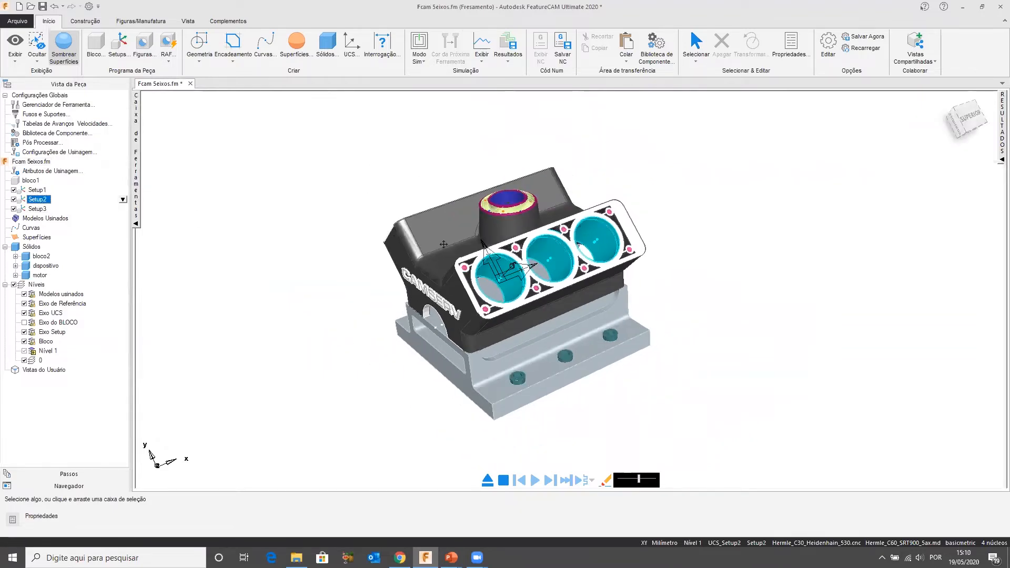
# Start a Face feature in Setup2, extracted with feature recognition from the inclined cylinder-bank face
pyautogui.click(142, 45)
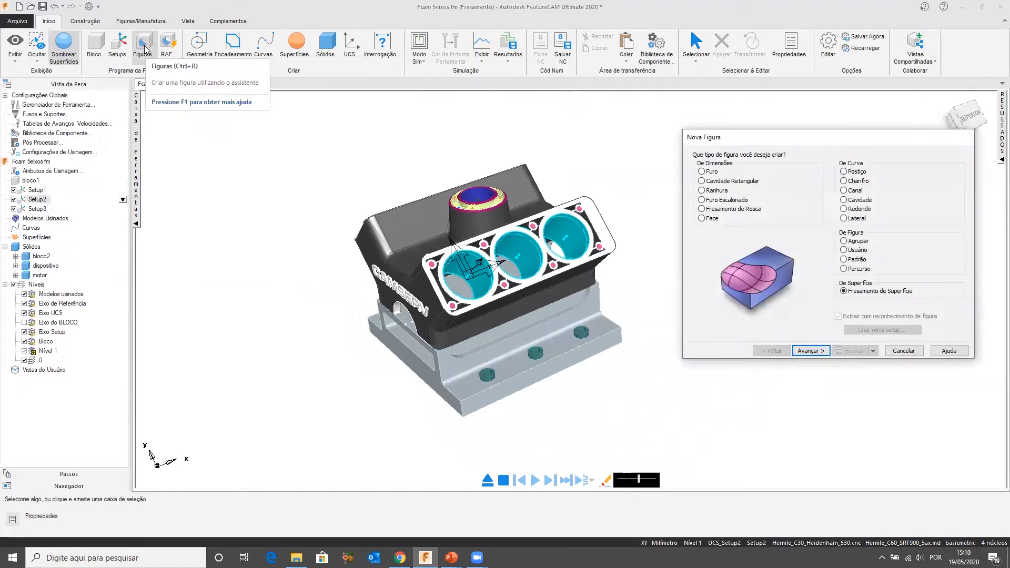
pyautogui.scroll(3, 507, 245)
pyautogui.moveTo(507, 241); pyautogui.dragTo(449, 216, button='middle')
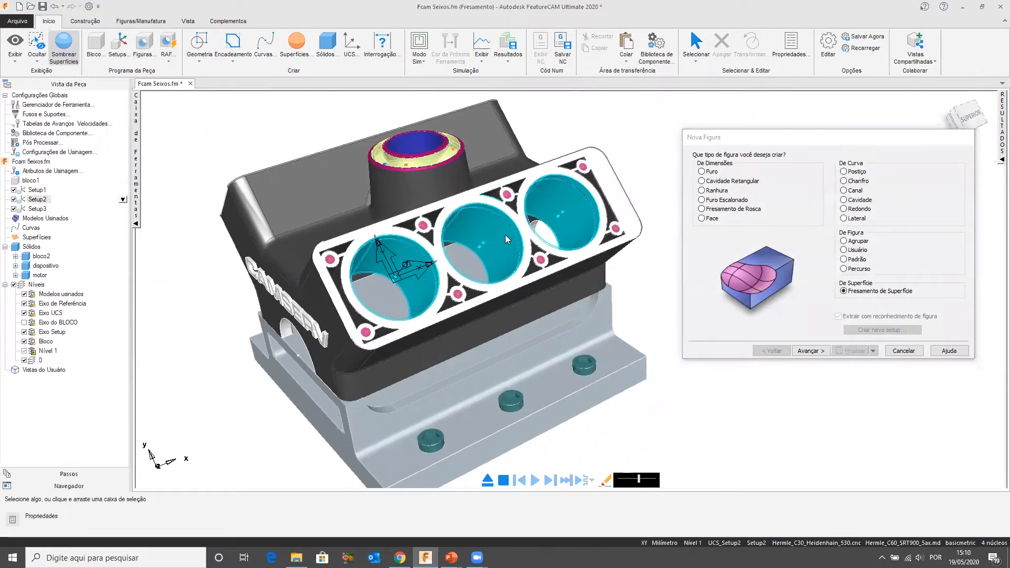
pyautogui.click(702, 219)
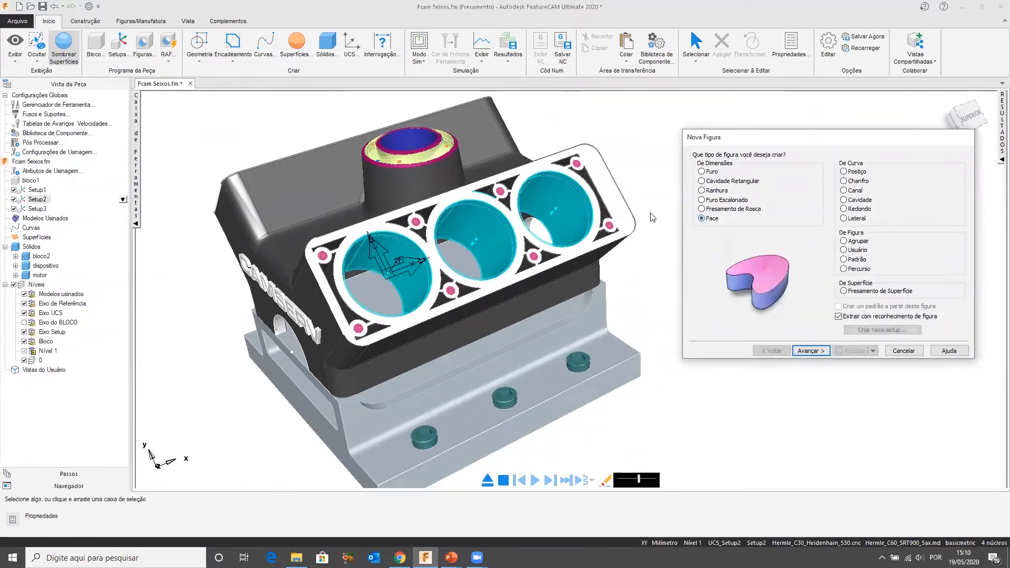
pyautogui.click(626, 212)
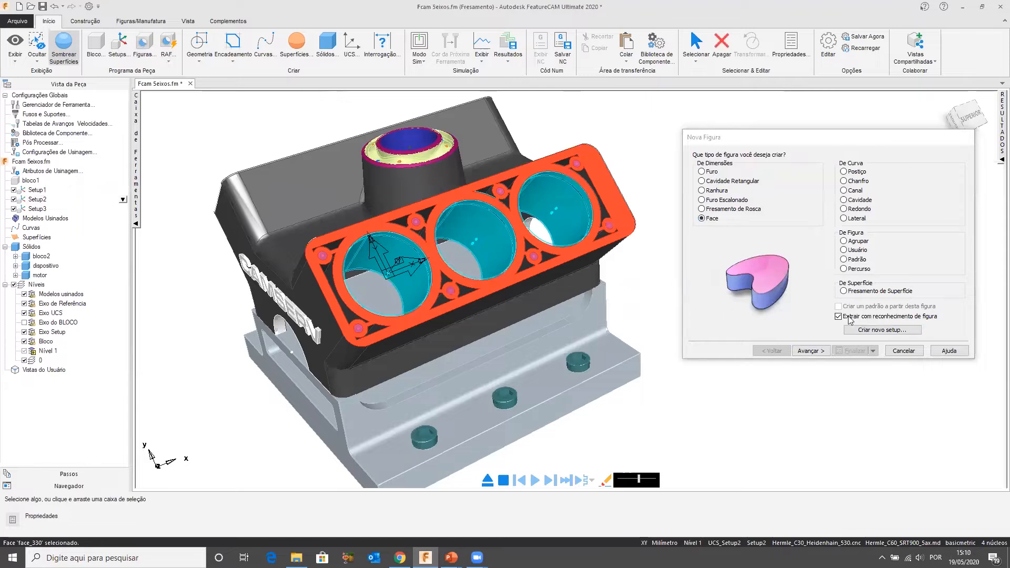
pyautogui.click(809, 351)
pyautogui.click(698, 184)
pyautogui.click(813, 351)
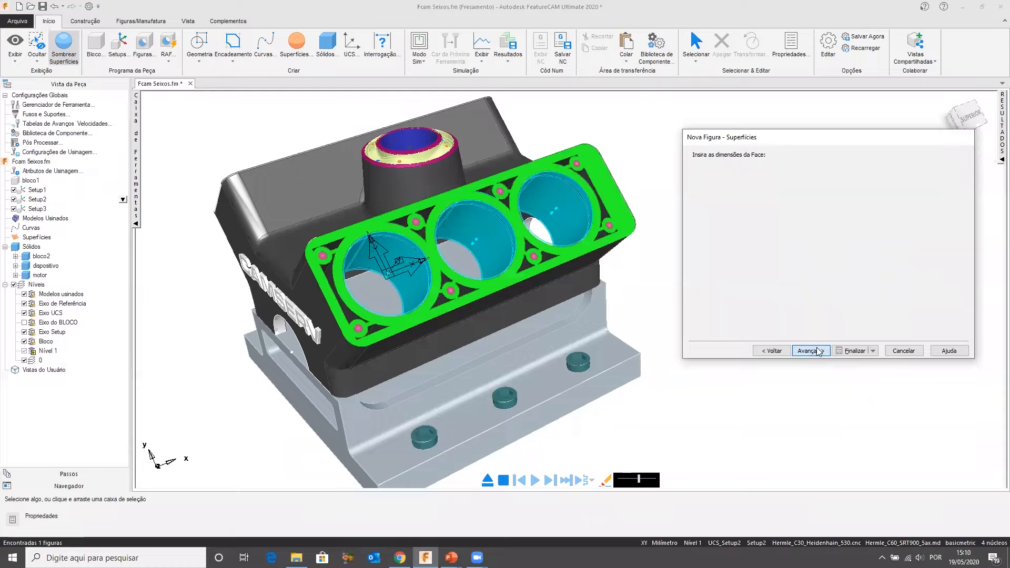
# Check the face outline on the cylinder bank and finish the Face feature with a thickness of 2.000
pyautogui.scroll(-3, 485, 249)
pyautogui.moveTo(485, 249); pyautogui.dragTo(612, 254, button='middle')
pyautogui.scroll(3, 612, 254)
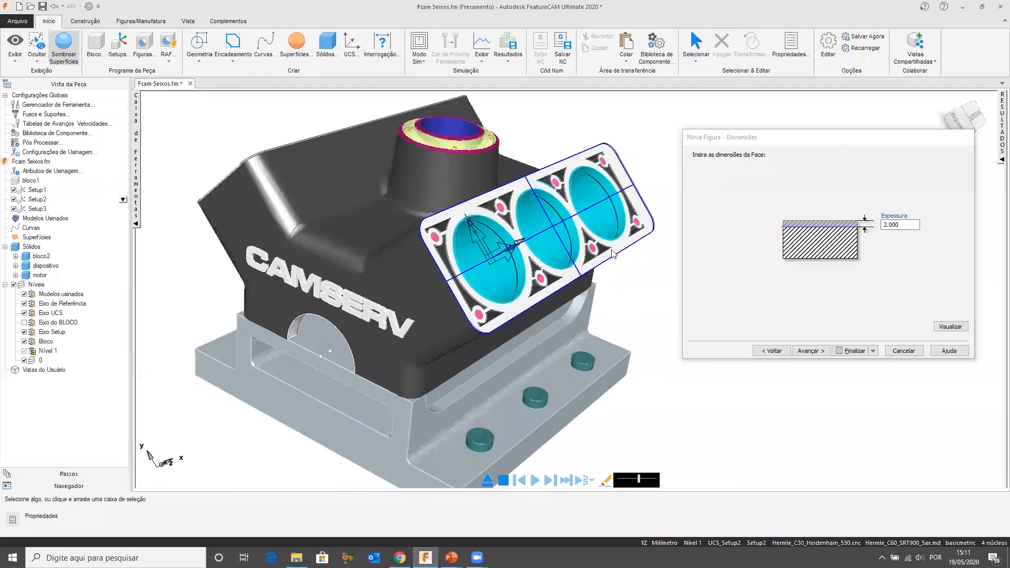
pyautogui.click(844, 352)
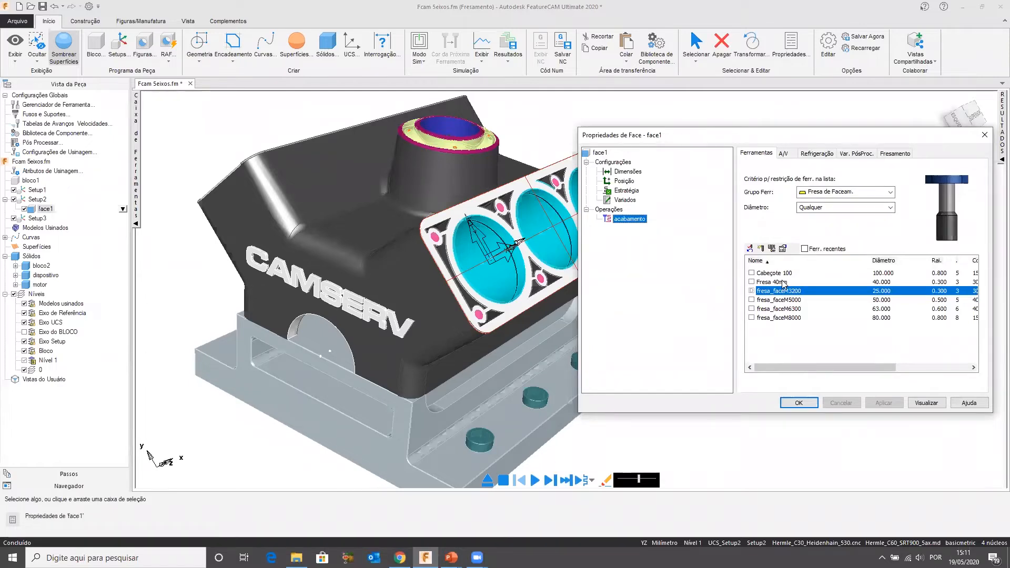
# Assign the fresa_faceM8000 tool to face1's finishing operation and accept the feature properties
pyautogui.scroll(-3, 473, 215)
pyautogui.moveTo(474, 215); pyautogui.dragTo(423, 209, button='middle')
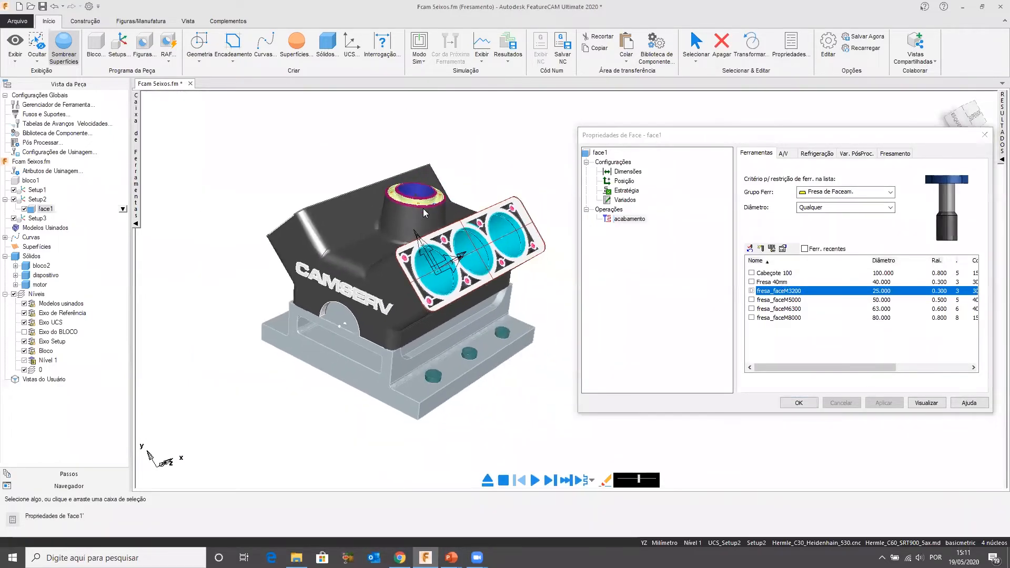
pyautogui.scroll(2, 423, 209)
pyautogui.moveTo(664, 137); pyautogui.dragTo(655, 121)
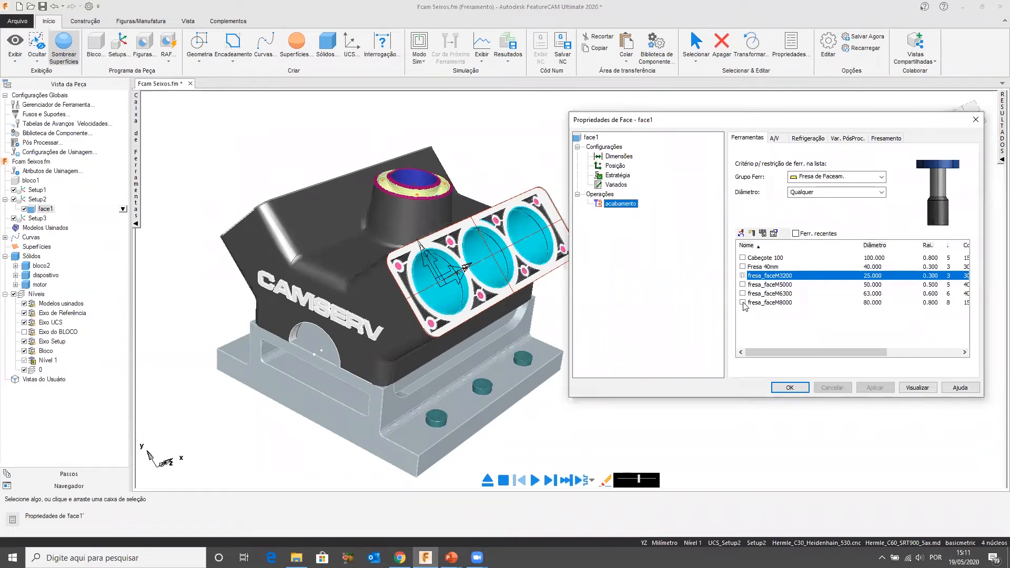
pyautogui.click(744, 303)
pyautogui.click(873, 386)
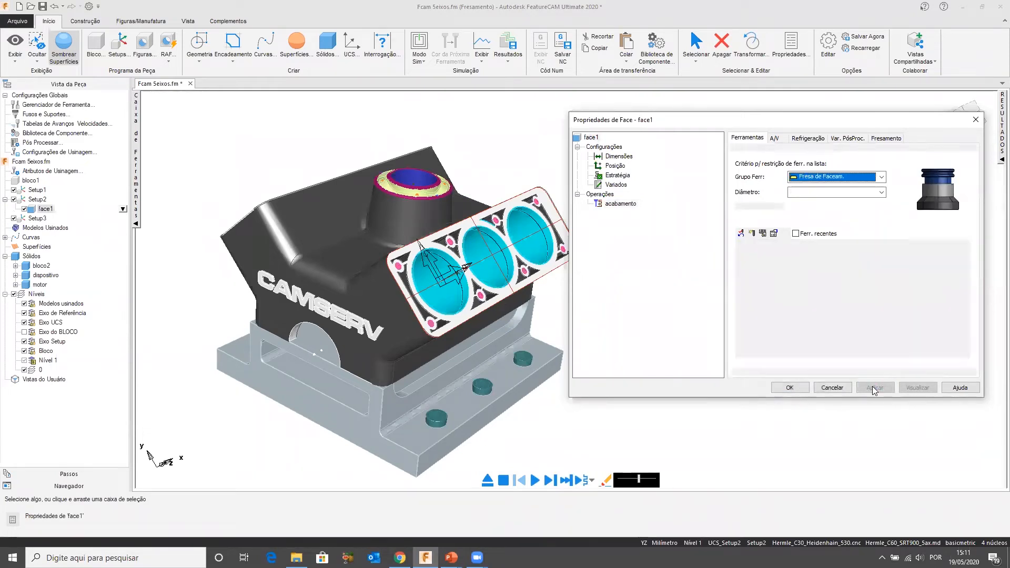
pyautogui.click(790, 388)
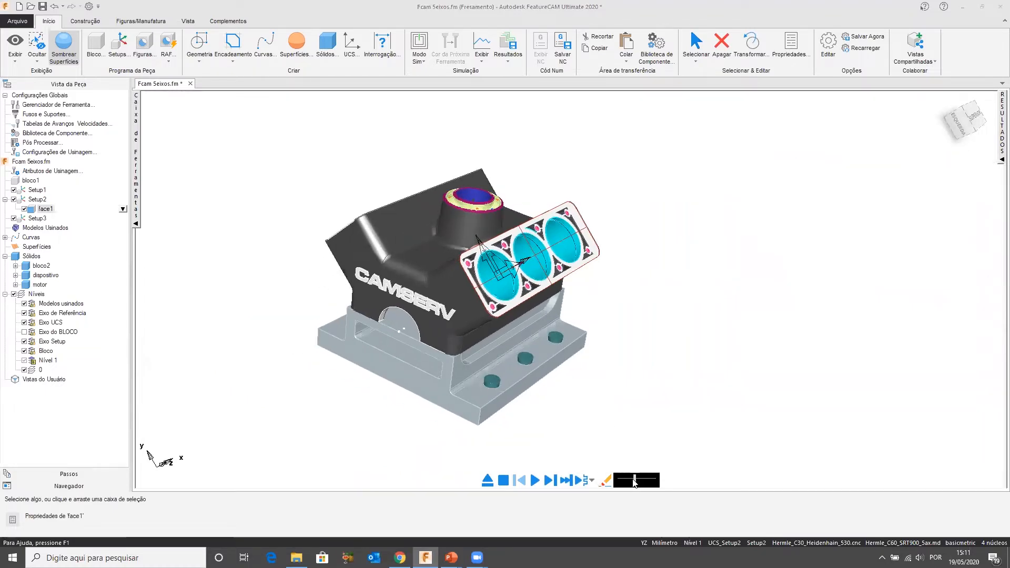
# Run the centreline simulation of face1 and examine its toolpath on the cylinder bank
pyautogui.click(533, 480)
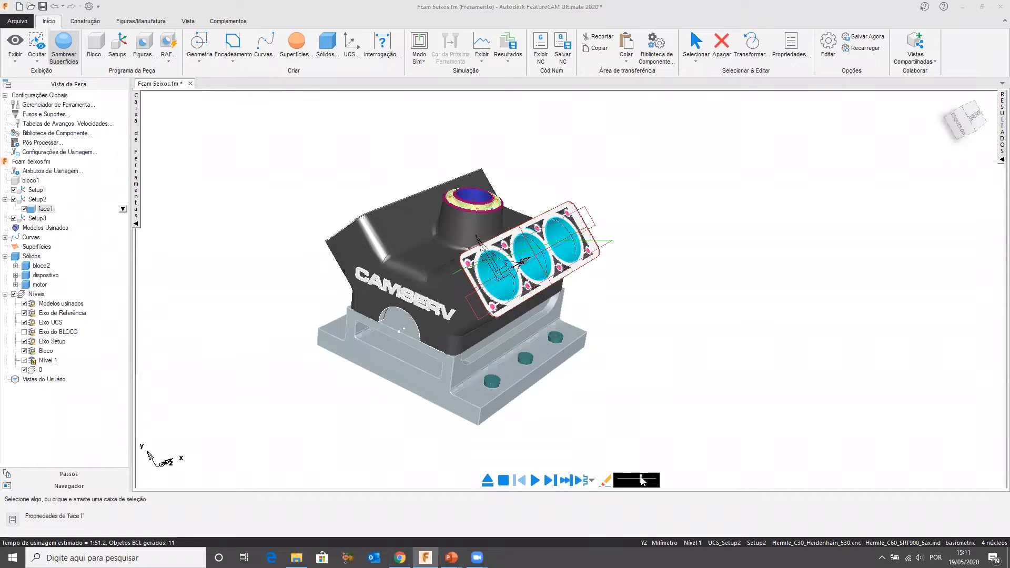
pyautogui.moveTo(488, 281)
pyautogui.mouseDown(button='middle')
pyautogui.moveTo(480, 284)
pyautogui.moveTo(479, 264)
pyautogui.moveTo(478, 282)
pyautogui.moveTo(487, 282)
pyautogui.mouseUp(button='middle')
pyautogui.scroll(3, 572, 294)
pyautogui.moveTo(594, 287); pyautogui.dragTo(651, 318, button='middle')
pyautogui.scroll(-3, 634, 310)
pyautogui.moveTo(458, 317); pyautogui.dragTo(322, 302, button='middle')
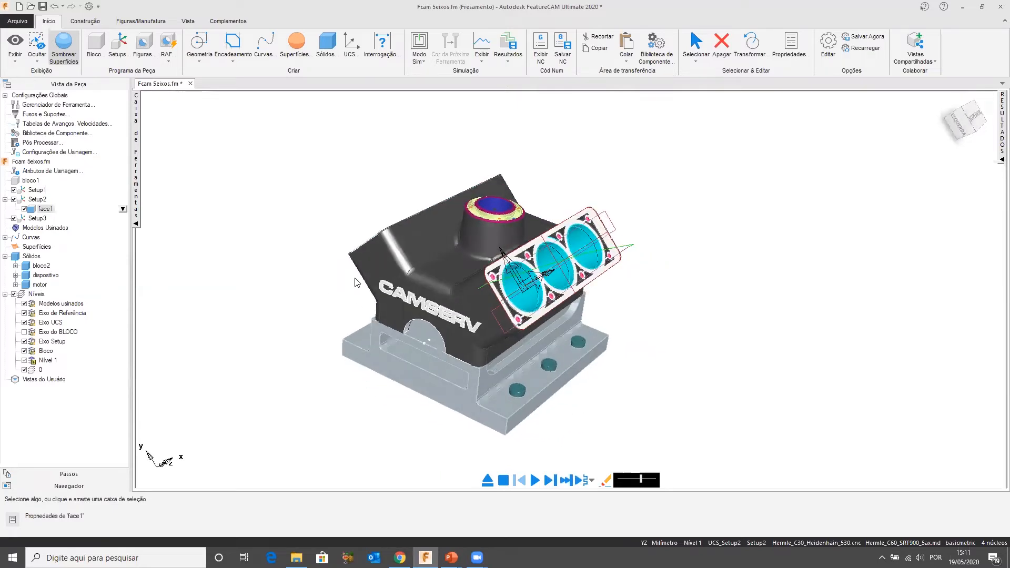
# Activate Setup3 and create a Face feature from its inclined bank surface using feature recognition, with a thickness of 2.000
pyautogui.click(35, 219)
pyautogui.moveTo(337, 328); pyautogui.dragTo(620, 326, button='middle')
pyautogui.click(142, 45)
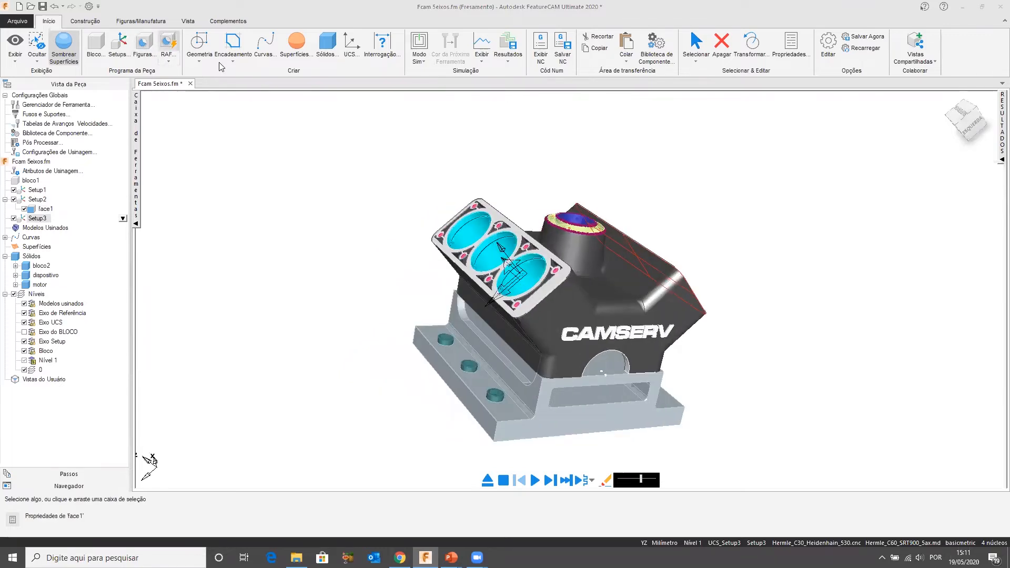
pyautogui.click(558, 280)
pyautogui.click(699, 182)
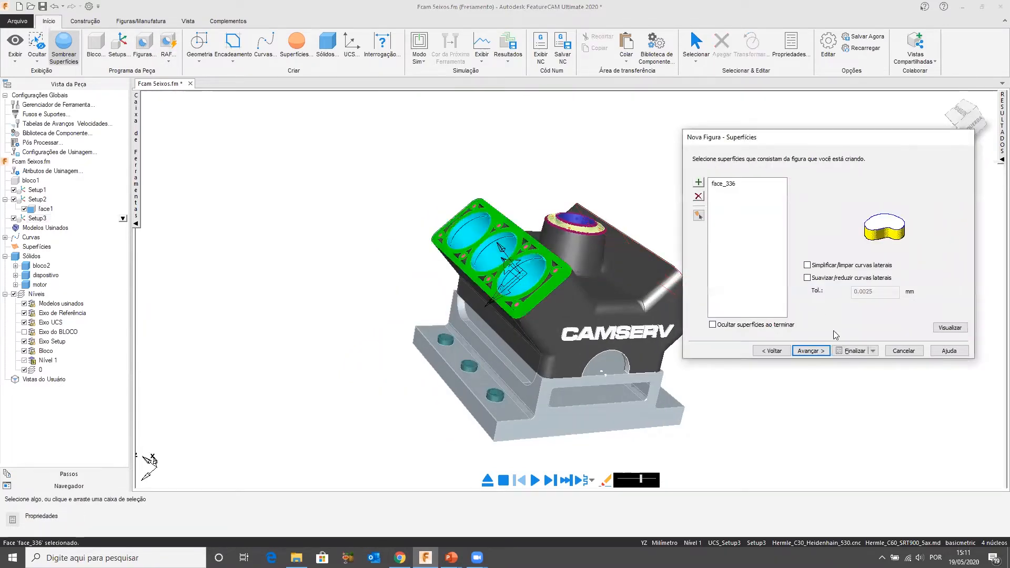
pyautogui.click(811, 351)
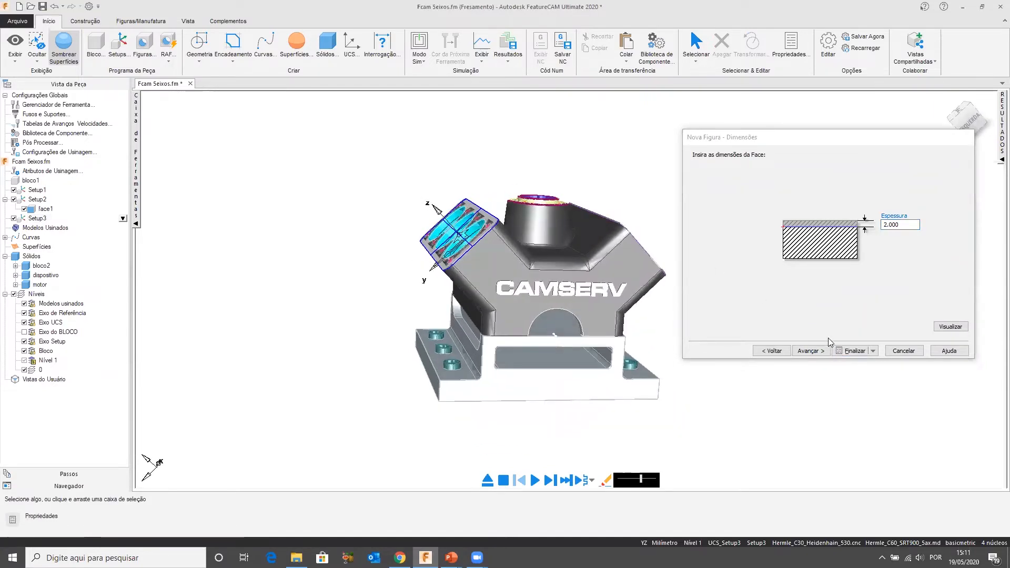
pyautogui.click(850, 350)
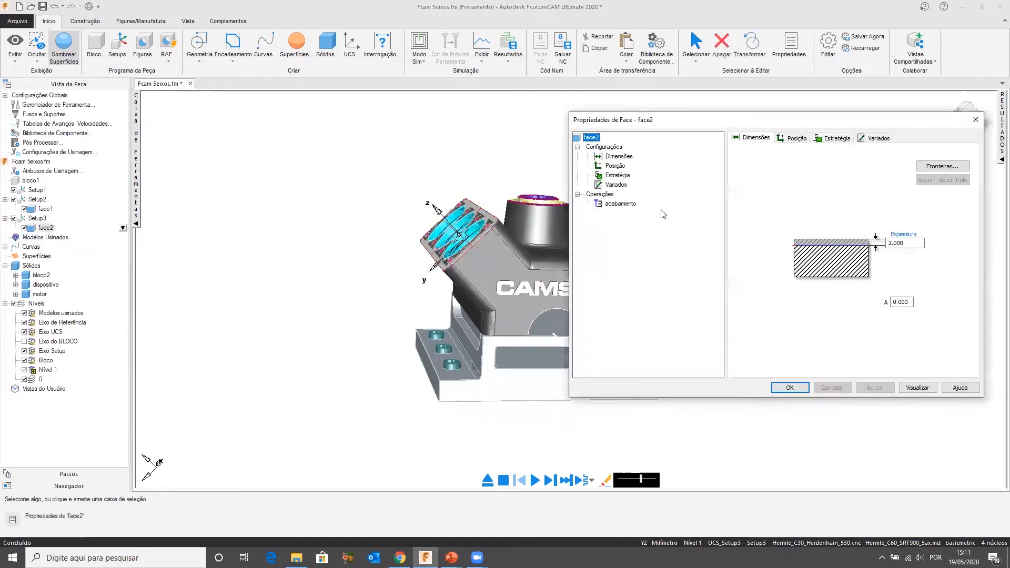
# Assign the fresa_faceM8000 tool to face2's finishing operation and accept the feature properties
pyautogui.click(630, 204)
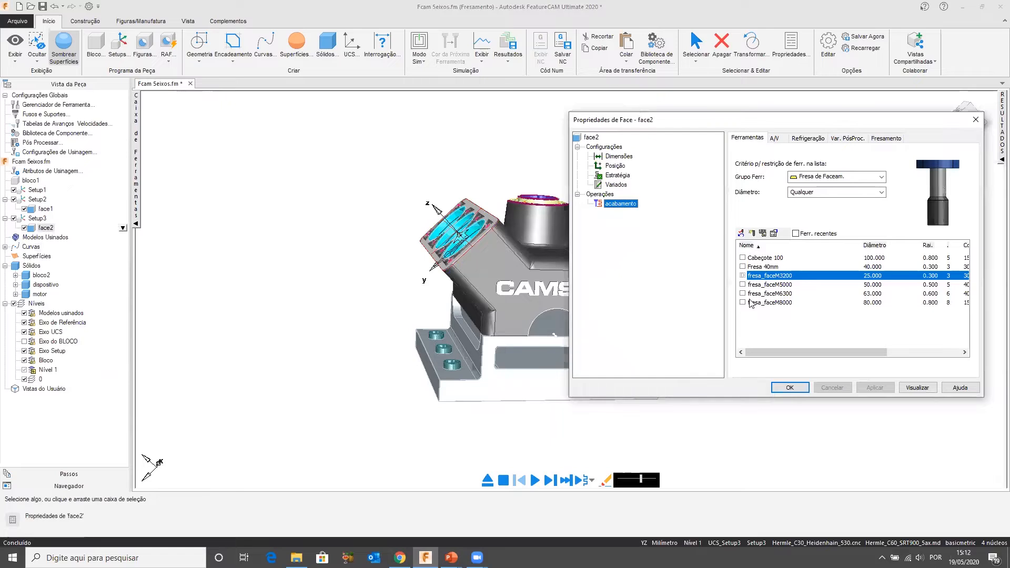
pyautogui.click(770, 303)
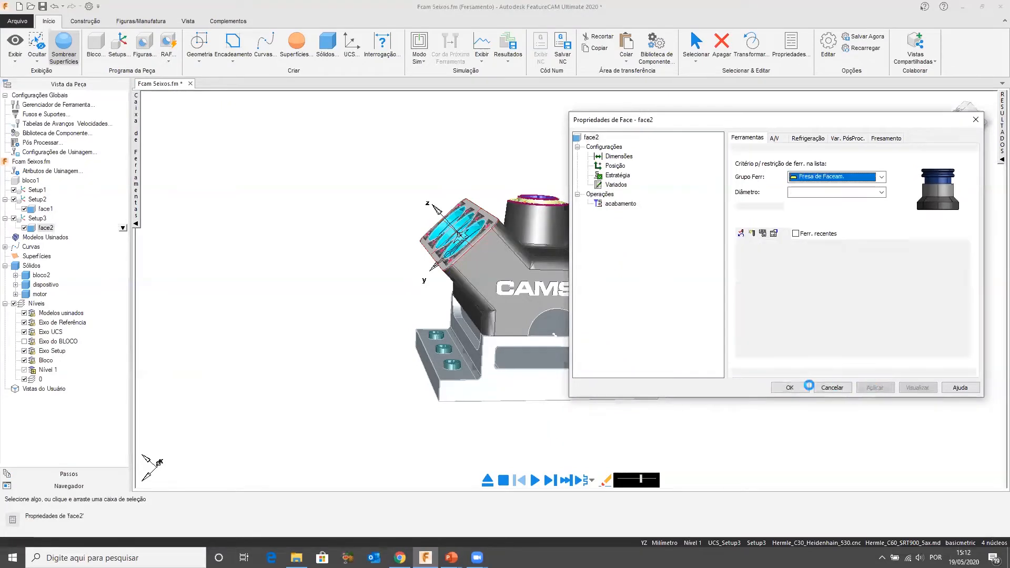
pyautogui.click(791, 387)
# Simulate both facing operations as centreline paths and examine the tool's transition between the two cylinder banks
pyautogui.moveTo(602, 343); pyautogui.dragTo(234, 368, button='middle')
pyautogui.click(535, 481)
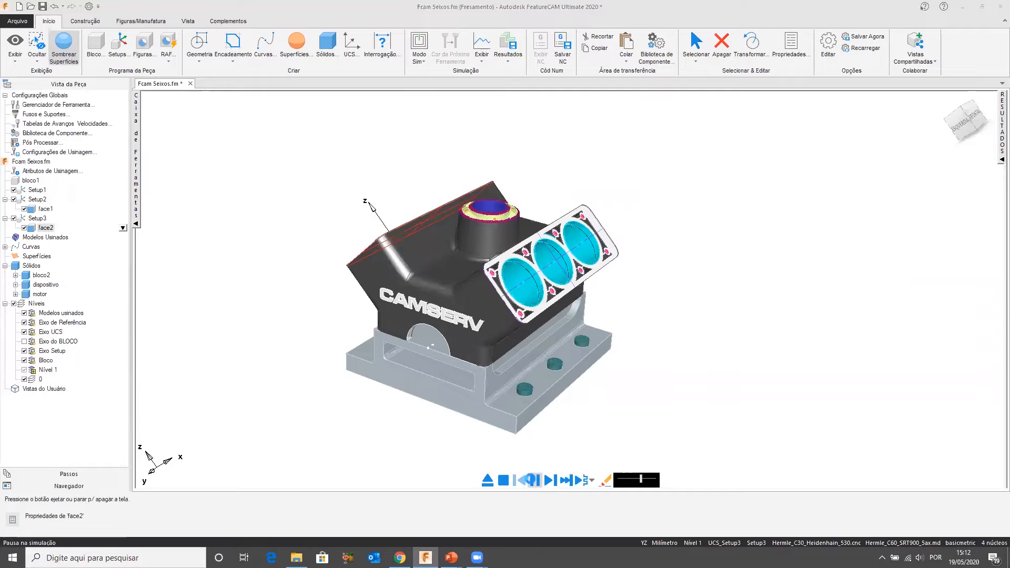
pyautogui.moveTo(493, 303); pyautogui.dragTo(593, 244, button='middle')
pyautogui.scroll(2, 591, 263)
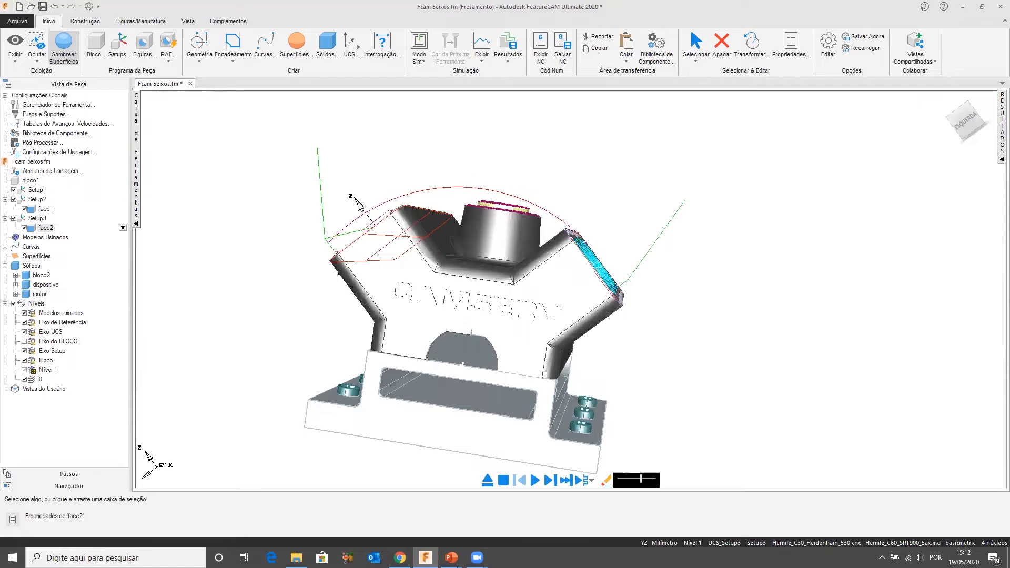
pyautogui.scroll(-2, 371, 209)
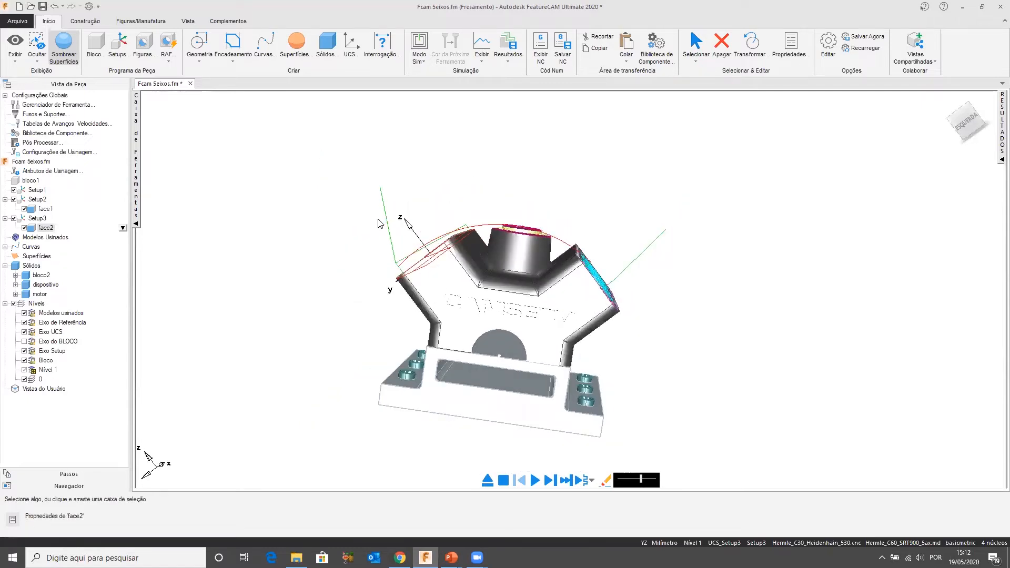
pyautogui.moveTo(378, 221); pyautogui.dragTo(398, 129, button='middle')
# Start a simulation in Machine mode and bring the rotary table with the engine block into view
pyautogui.click(419, 61)
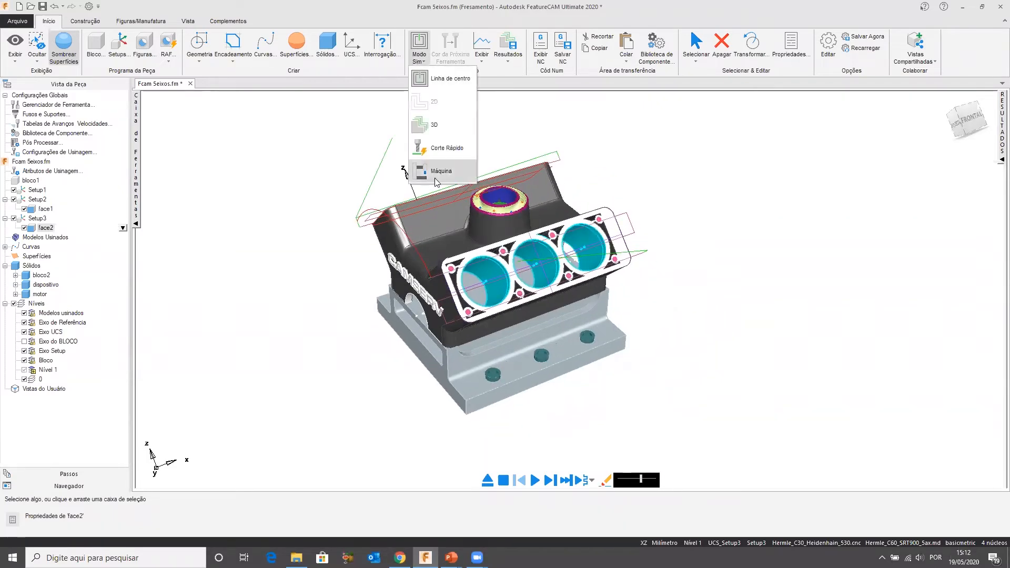
pyautogui.click(435, 180)
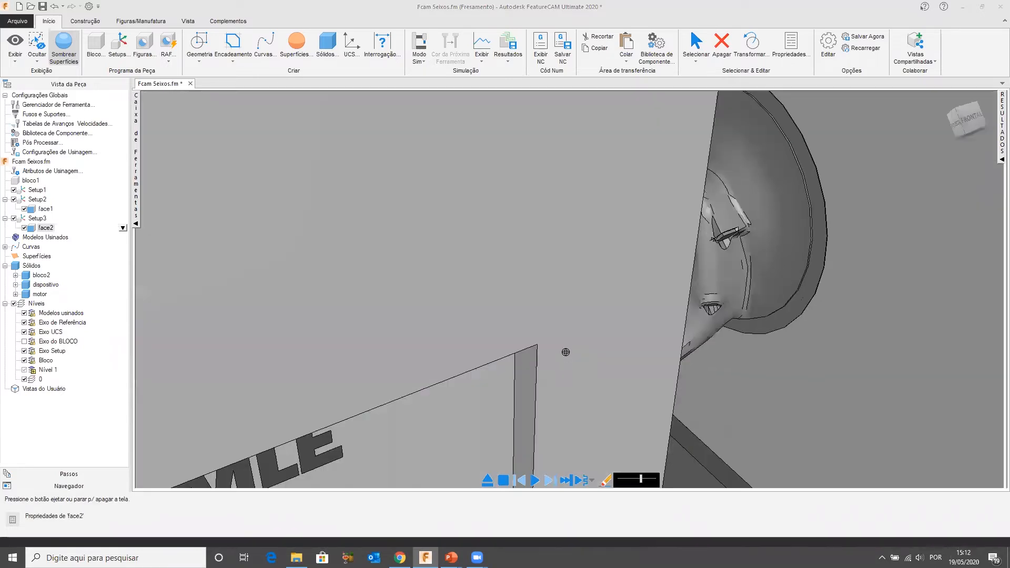
pyautogui.scroll(-5, 568, 336)
pyautogui.moveTo(522, 375); pyautogui.dragTo(543, 289, button='middle')
pyautogui.scroll(3, 543, 289)
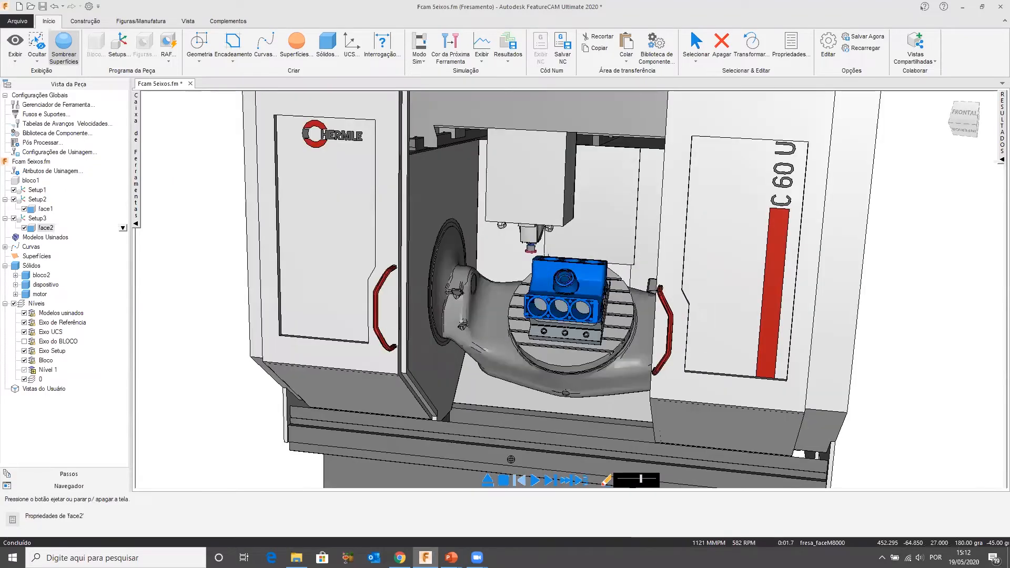
# Restart the machine simulation, run both facing operations, and inspect the machined bank faces before ending it
pyautogui.click(503, 481)
pyautogui.click(550, 480)
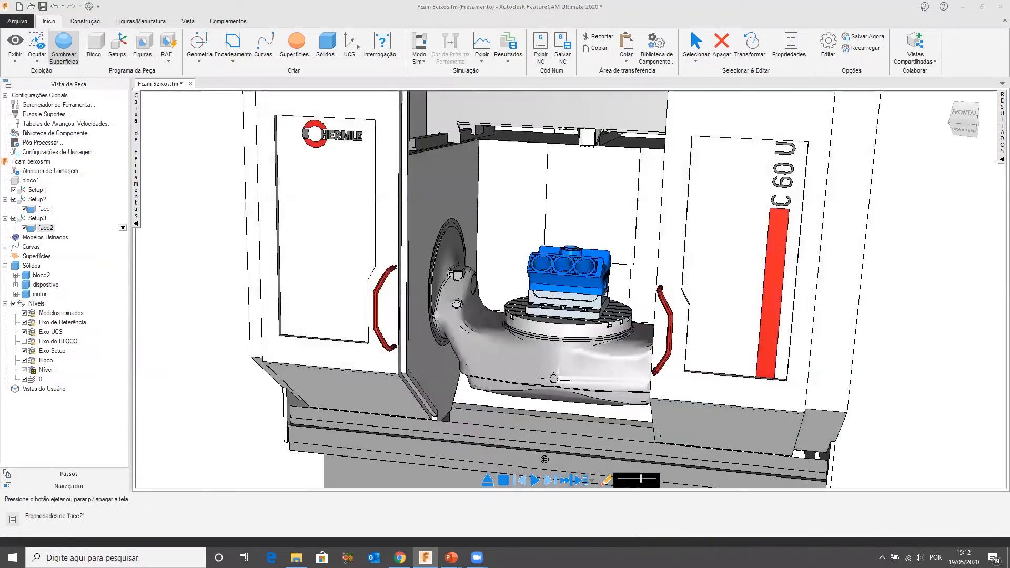
pyautogui.scroll(3, 565, 306)
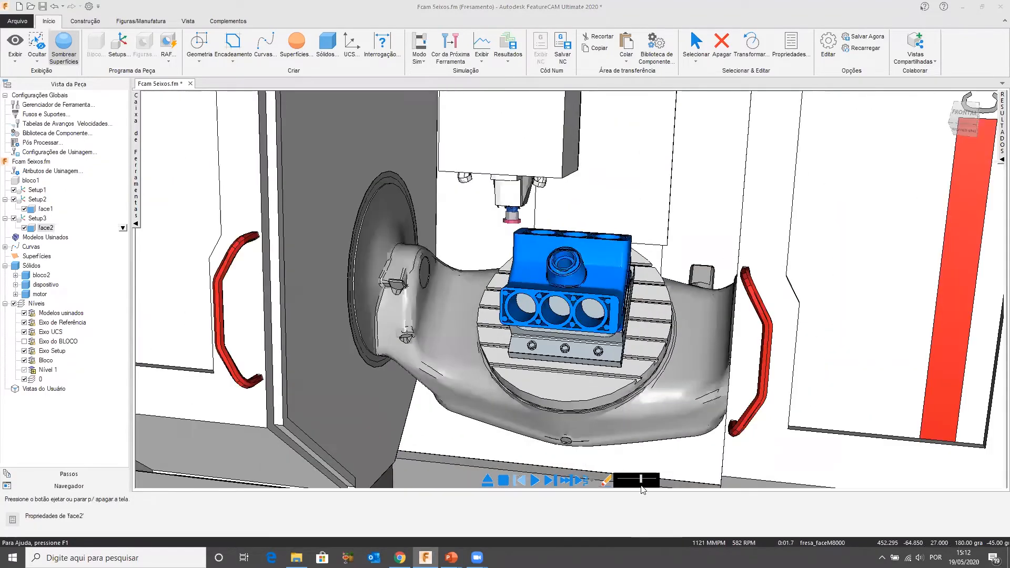
pyautogui.click(536, 480)
pyautogui.scroll(-3, 571, 289)
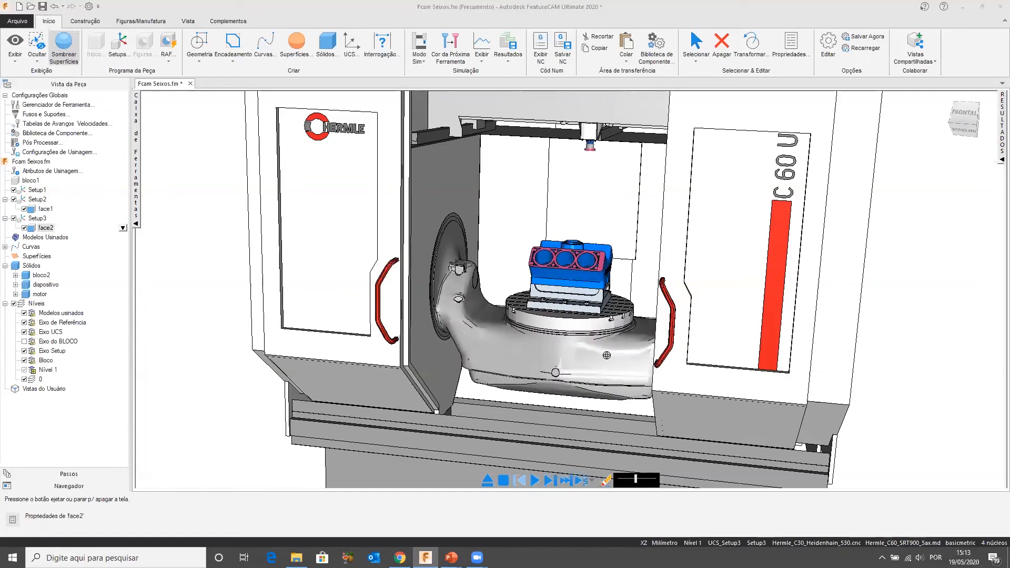
pyautogui.scroll(4, 573, 239)
pyautogui.moveTo(573, 239); pyautogui.dragTo(547, 373, button='middle')
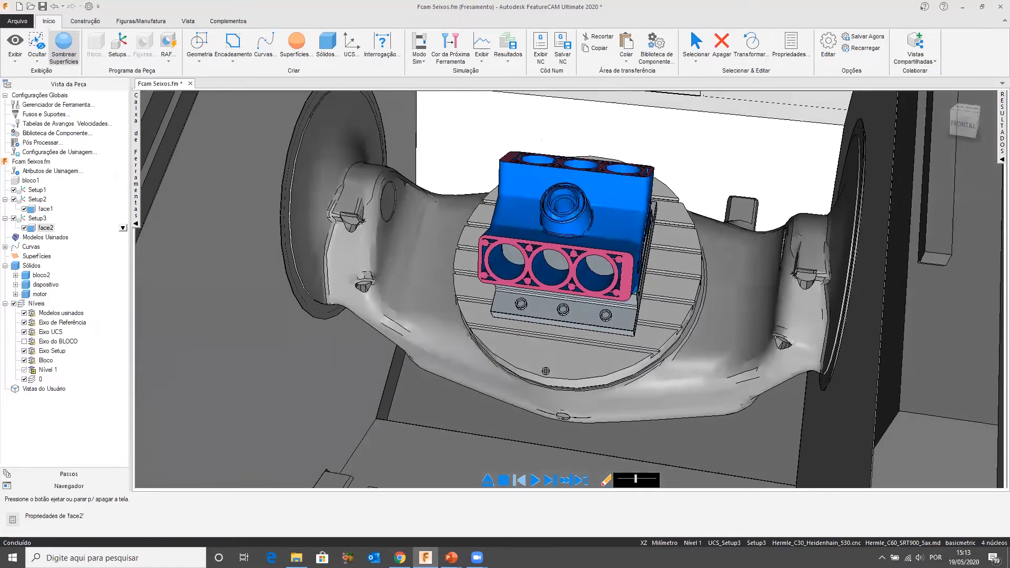
pyautogui.click(504, 480)
# Examine the inside of the cylinder bores on the inclined bank, especially the groove below the bore edge
pyautogui.moveTo(597, 279); pyautogui.dragTo(521, 345, button='middle')
pyautogui.scroll(5, 511, 285)
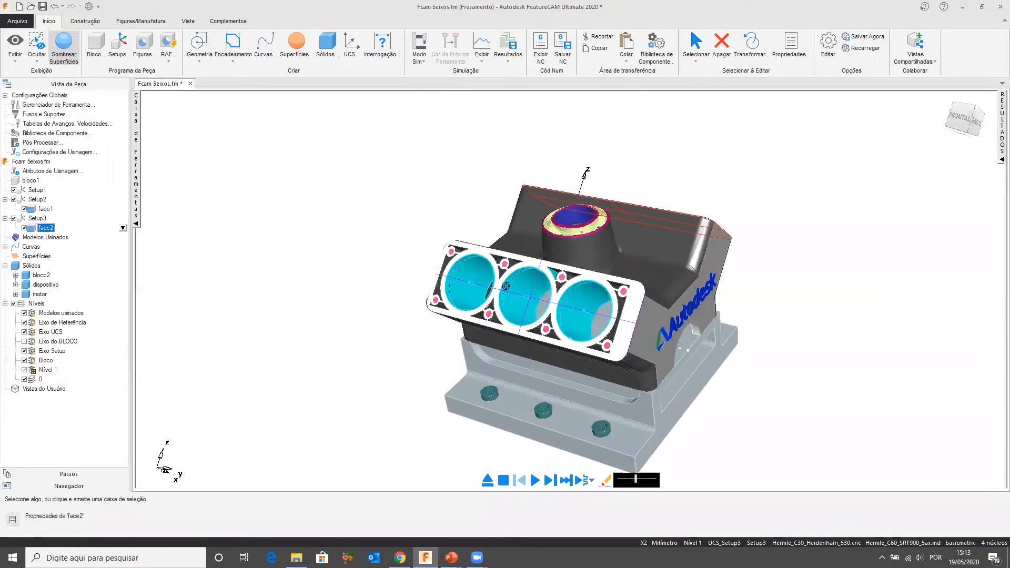
pyautogui.moveTo(584, 306); pyautogui.dragTo(252, 321, button='middle')
pyautogui.moveTo(501, 282); pyautogui.dragTo(379, 316, button='middle')
pyautogui.keyDown('shift'); pyautogui.moveTo(579, 379); pyautogui.dragTo(431, 292, button='middle'); pyautogui.keyUp('shift')
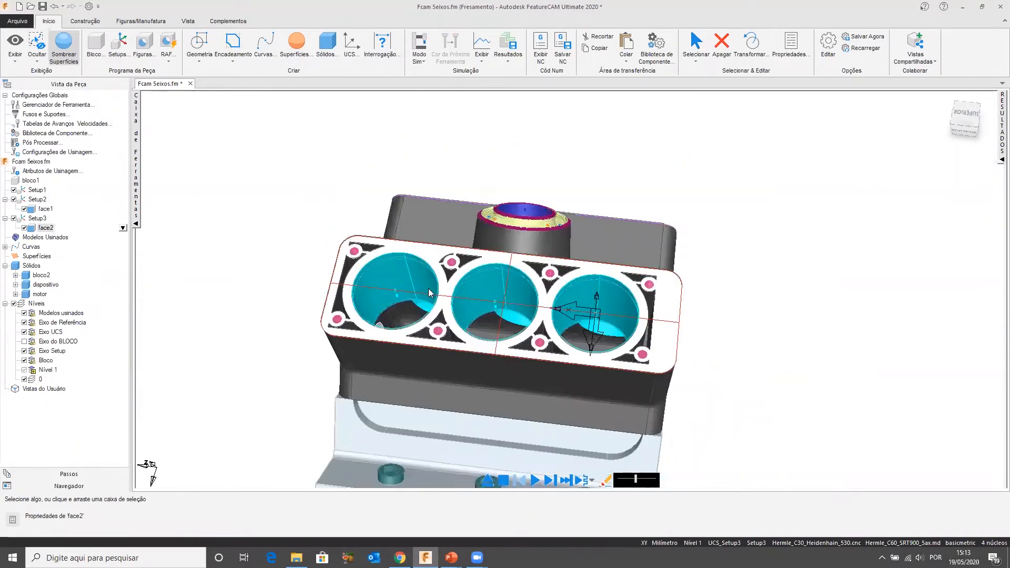
pyautogui.scroll(10, 430, 293)
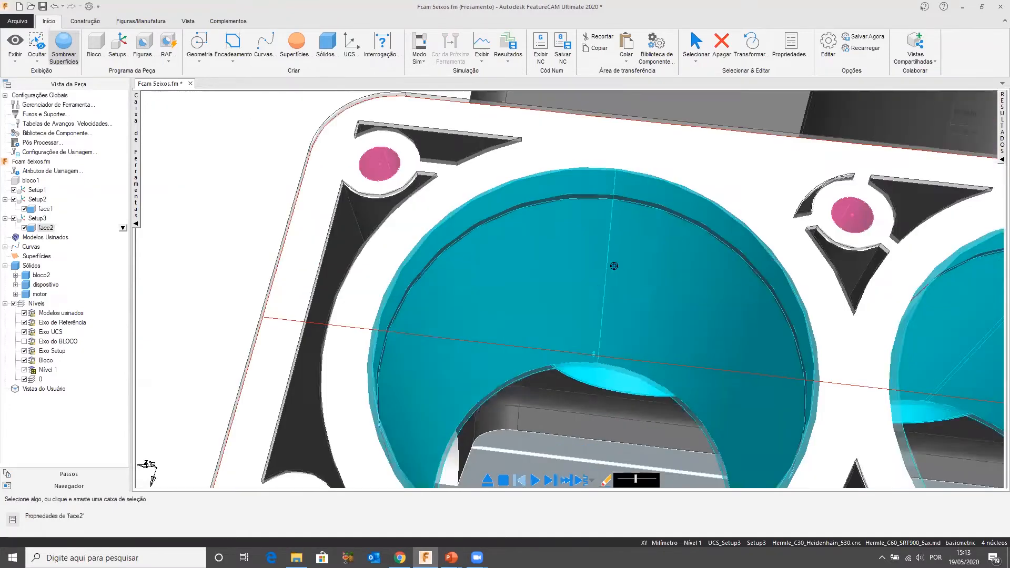
pyautogui.scroll(-5, 614, 265)
pyautogui.moveTo(614, 266); pyautogui.dragTo(453, 382, button='middle')
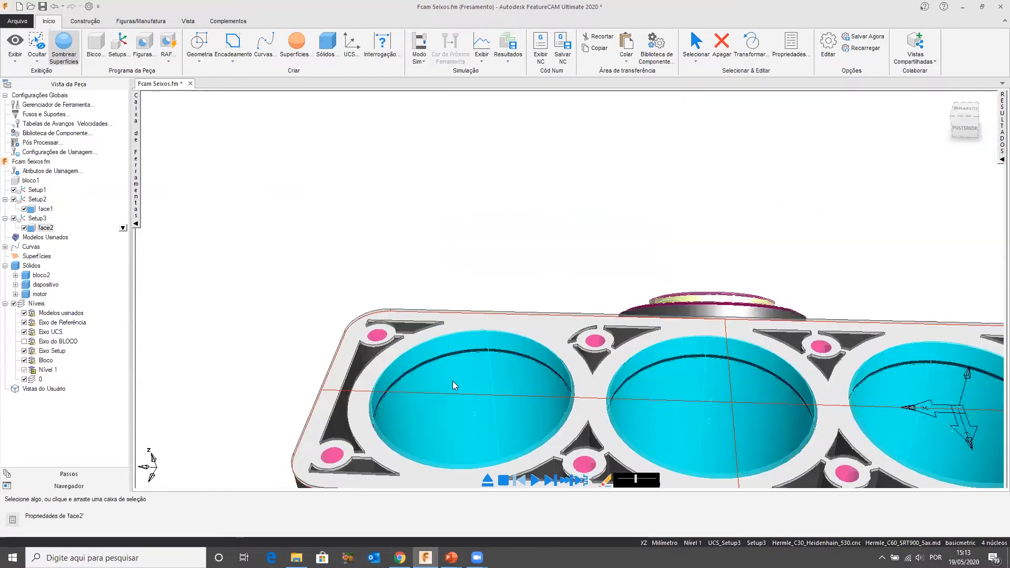
pyautogui.scroll(10, 452, 381)
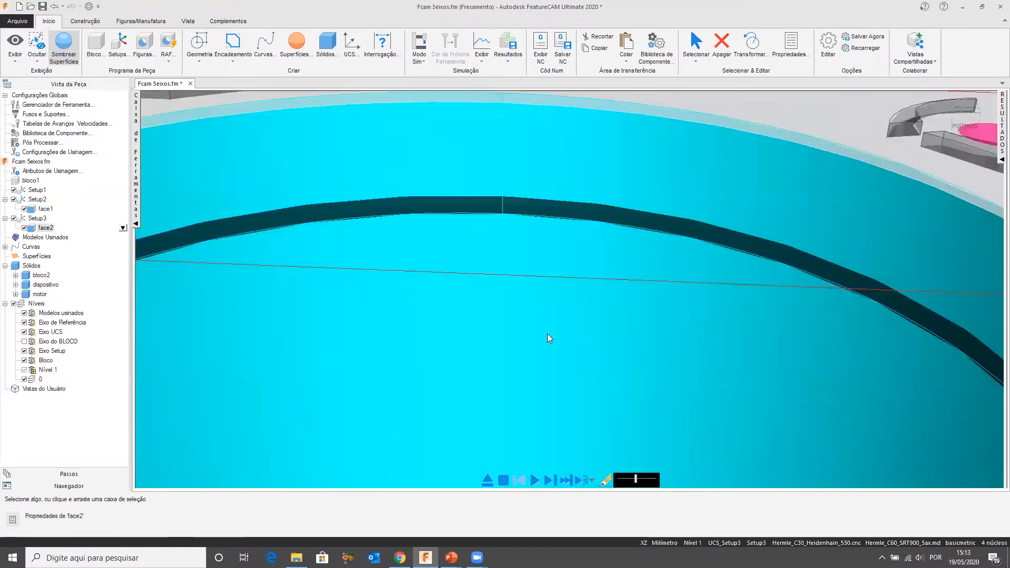
pyautogui.scroll(-10, 547, 336)
pyautogui.moveTo(657, 309); pyautogui.dragTo(660, 300, button='middle')
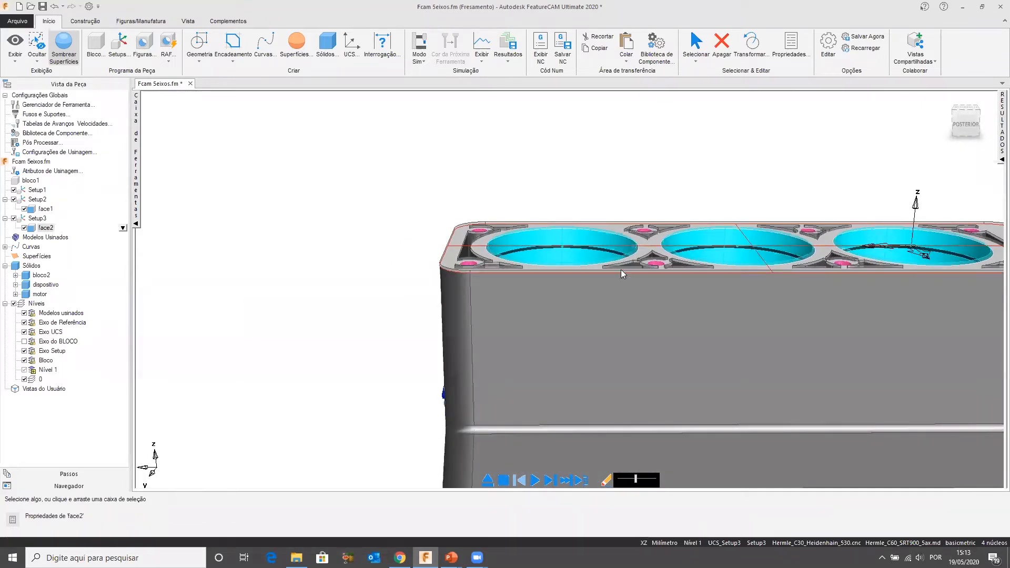
# Make Setup2 active and bring the bore at its origin into close view
pyautogui.scroll(-3, 621, 269)
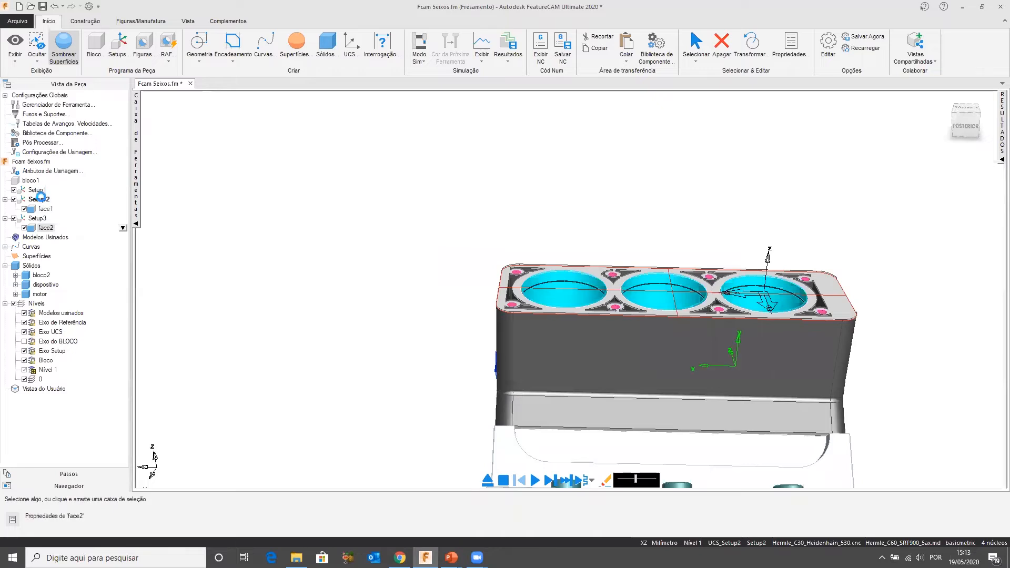
pyautogui.moveTo(402, 255); pyautogui.dragTo(512, 220, button='middle')
pyautogui.scroll(6, 513, 220)
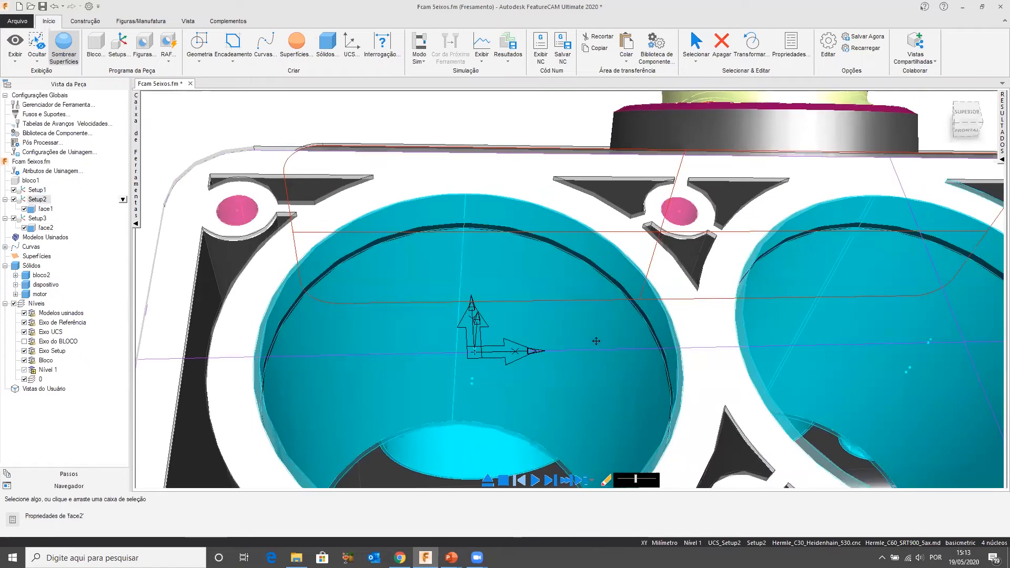
pyautogui.moveTo(597, 341); pyautogui.dragTo(671, 337, button='middle')
pyautogui.scroll(3, 627, 327)
pyautogui.scroll(-4, 667, 295)
# Start a Side (Lateral) feature in Setup2, extracted with feature recognition by selecting side surfaces
pyautogui.click(143, 46)
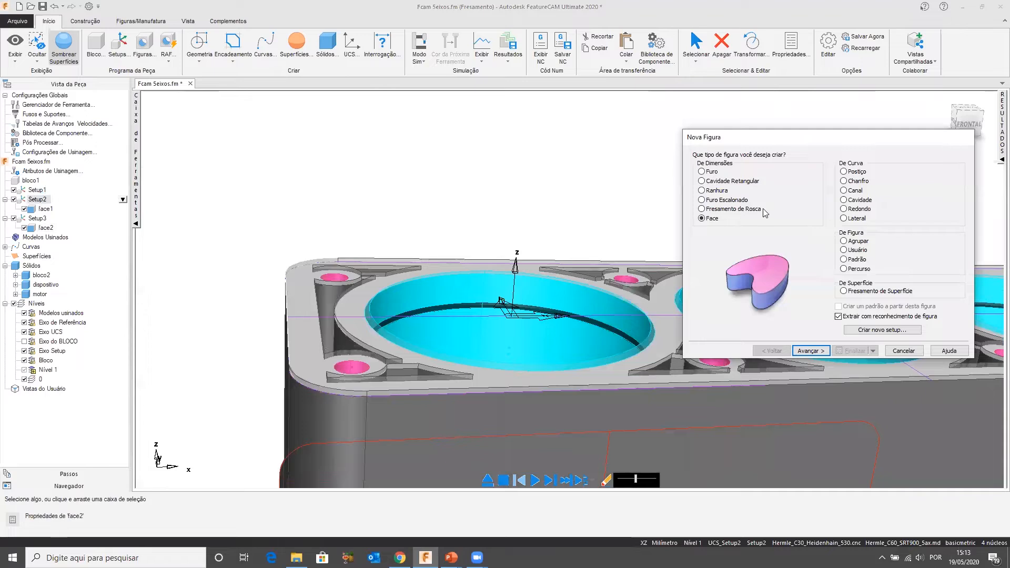
pyautogui.click(845, 219)
pyautogui.click(811, 351)
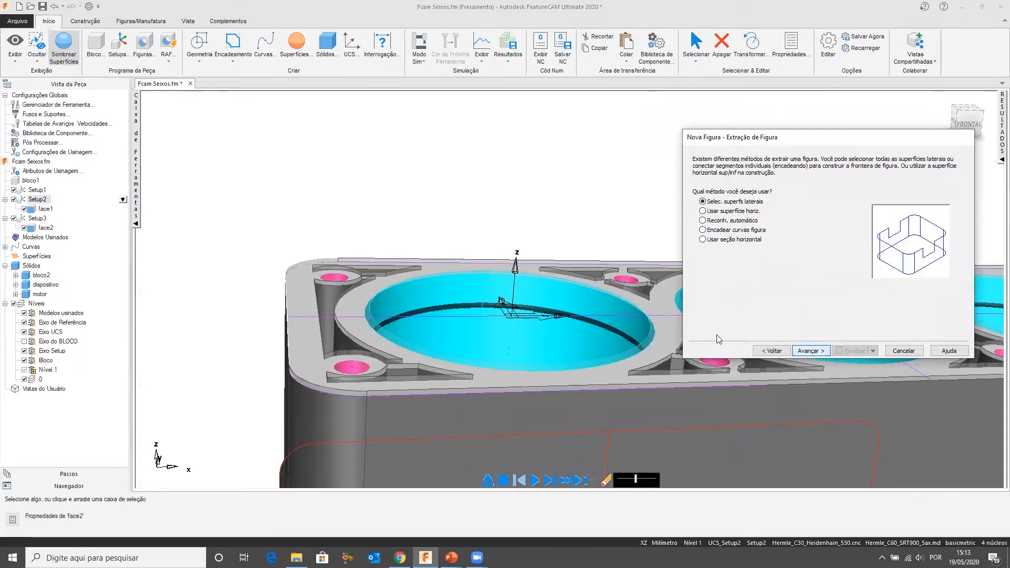
pyautogui.click(819, 352)
# Use the groove's cylindrical wall in the first bore as the side surface of the new feature
pyautogui.scroll(5, 624, 320)
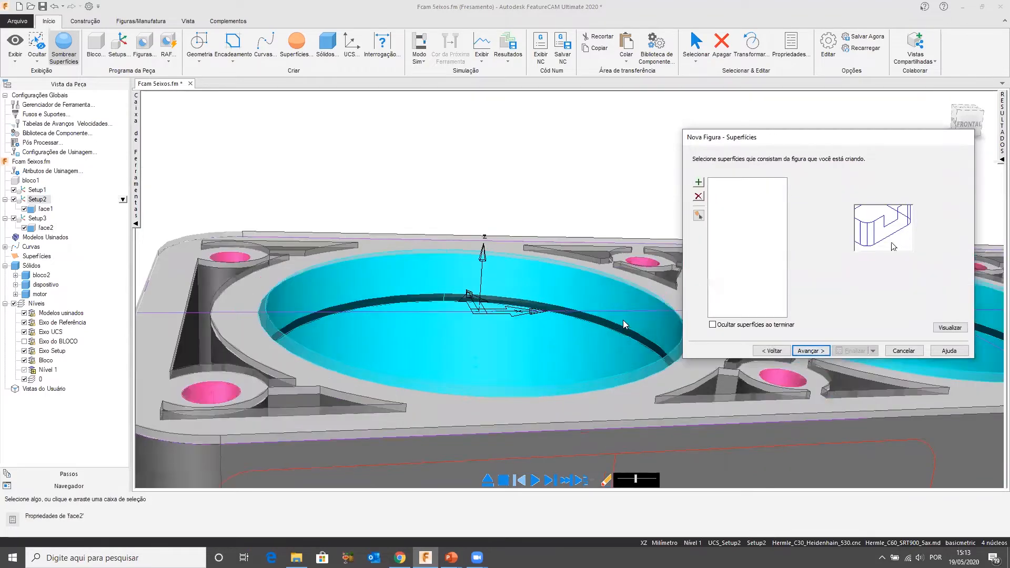
pyautogui.scroll(-2, 577, 323)
pyautogui.scroll(-5, 578, 323)
pyautogui.moveTo(578, 324); pyautogui.dragTo(592, 293, button='middle')
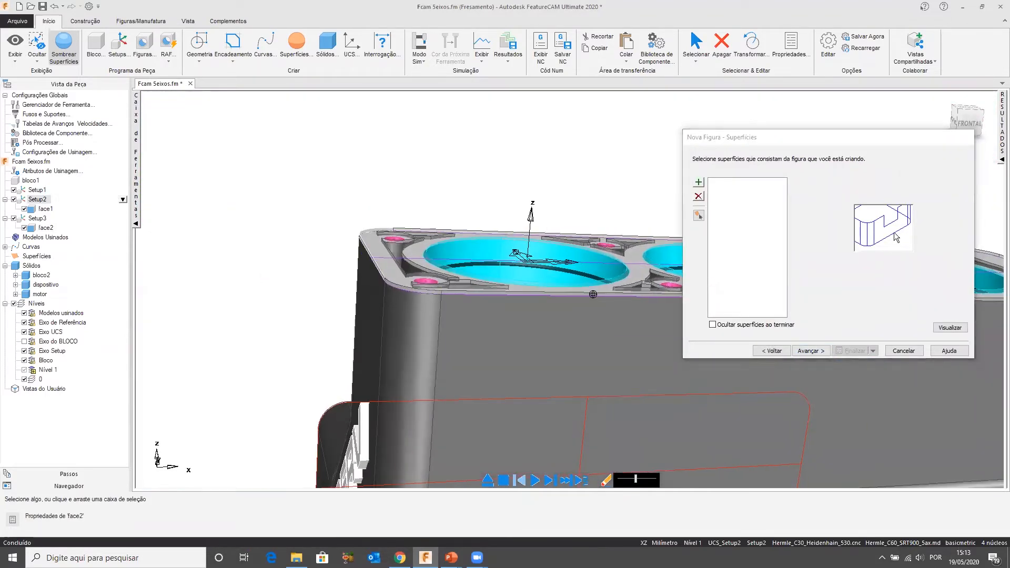
pyautogui.scroll(6, 592, 294)
pyautogui.moveTo(458, 251); pyautogui.dragTo(422, 270, button='middle')
pyautogui.click(422, 270)
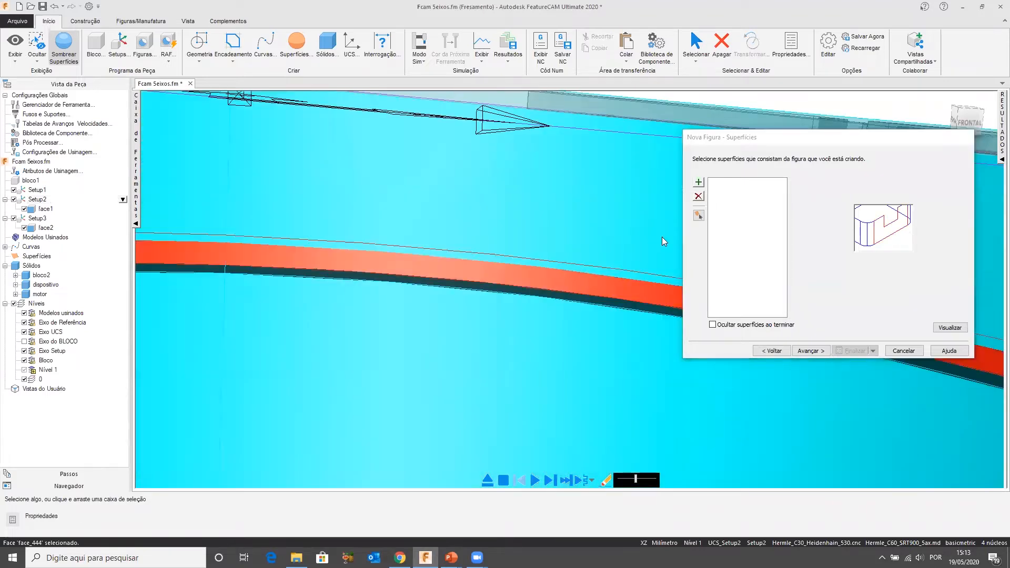
pyautogui.click(811, 351)
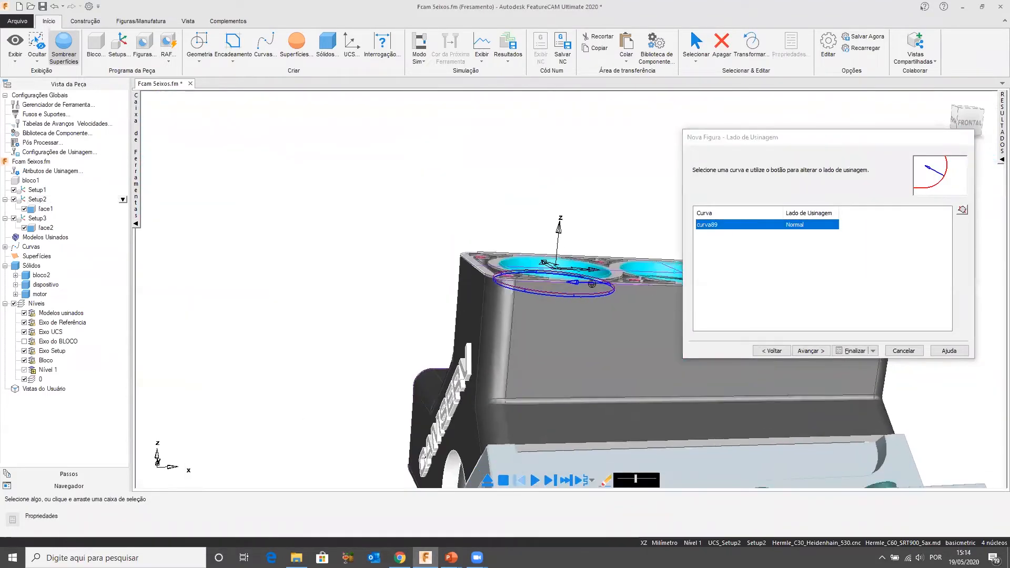
# Accept the normal machining side, Z positions of -15 and -18 and the 3 mm depth, and finish creating the Side feature
pyautogui.moveTo(592, 284); pyautogui.dragTo(611, 253, button='middle')
pyautogui.scroll(4, 578, 336)
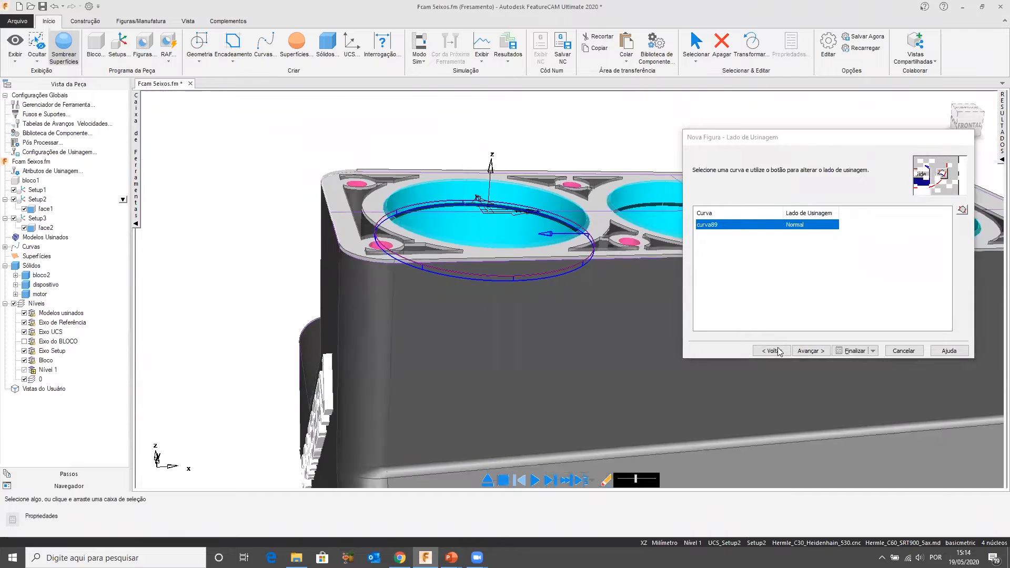
pyautogui.click(811, 351)
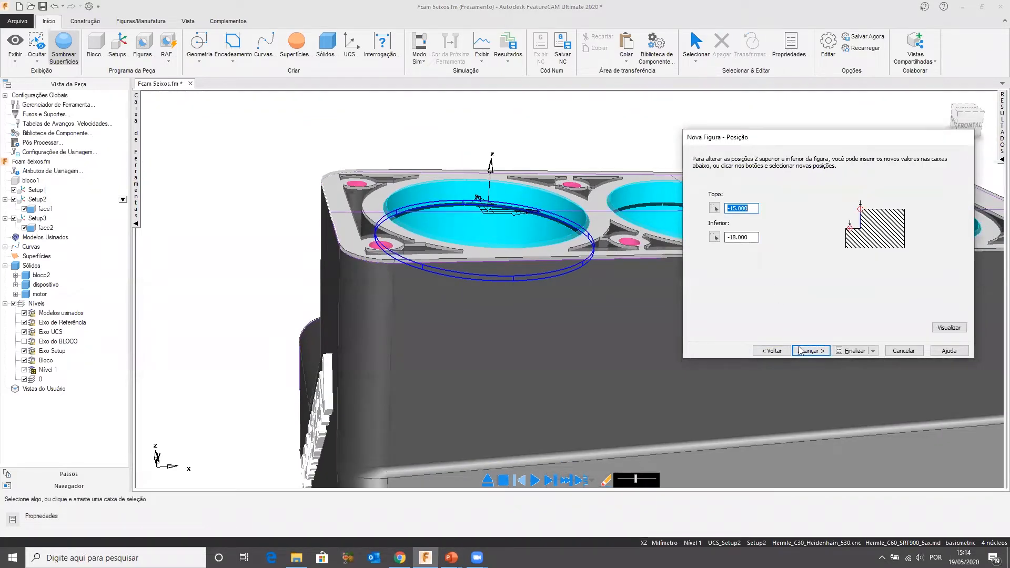
pyautogui.click(811, 351)
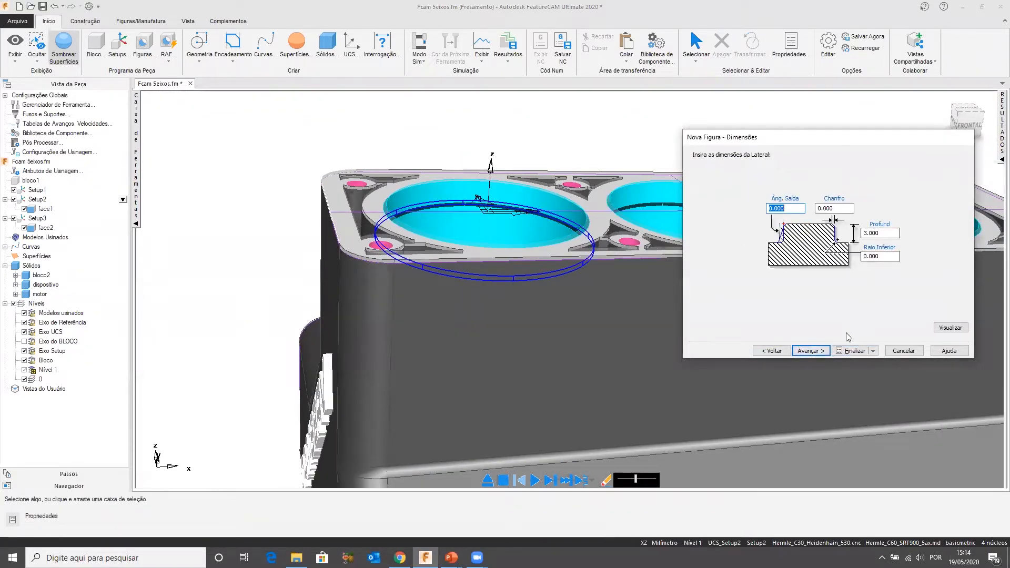
pyautogui.click(850, 351)
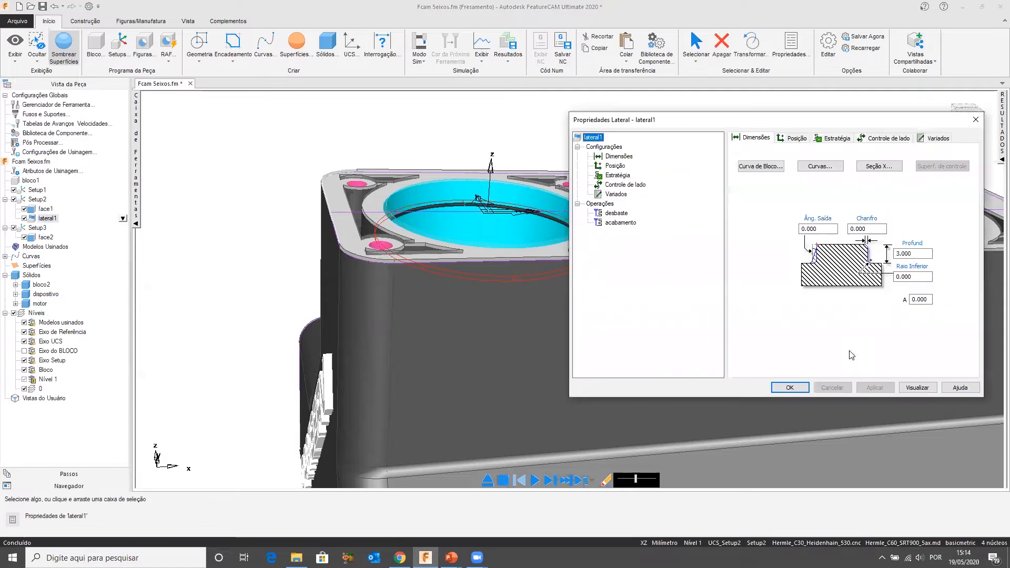
# Turn off the roughing pass of the Side feature and assign the "disco 3mm" tool to its finishing operation
pyautogui.click(626, 176)
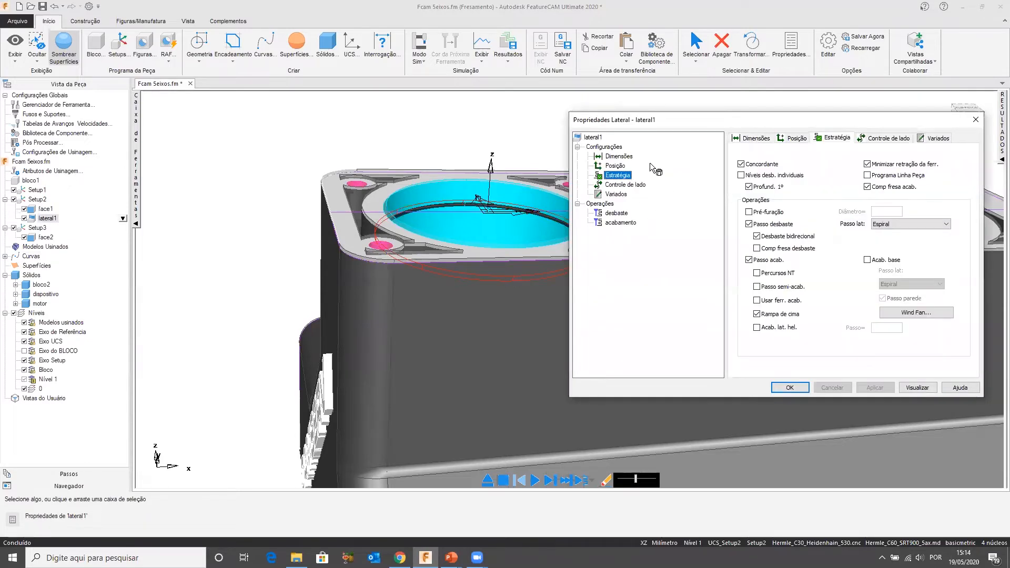
pyautogui.moveTo(436, 281); pyautogui.dragTo(304, 252, button='middle')
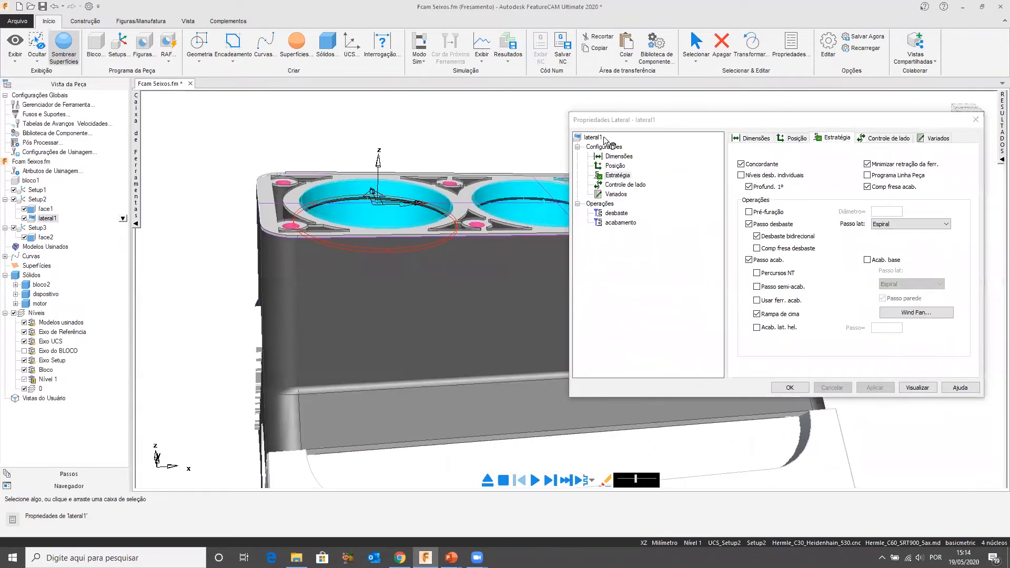
pyautogui.moveTo(629, 124); pyautogui.dragTo(663, 131)
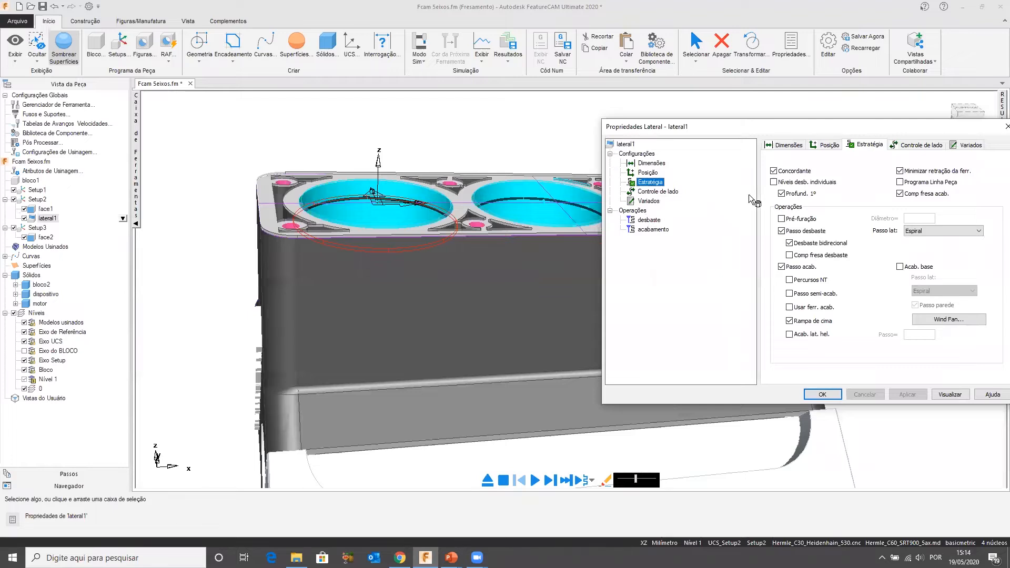
pyautogui.click(782, 231)
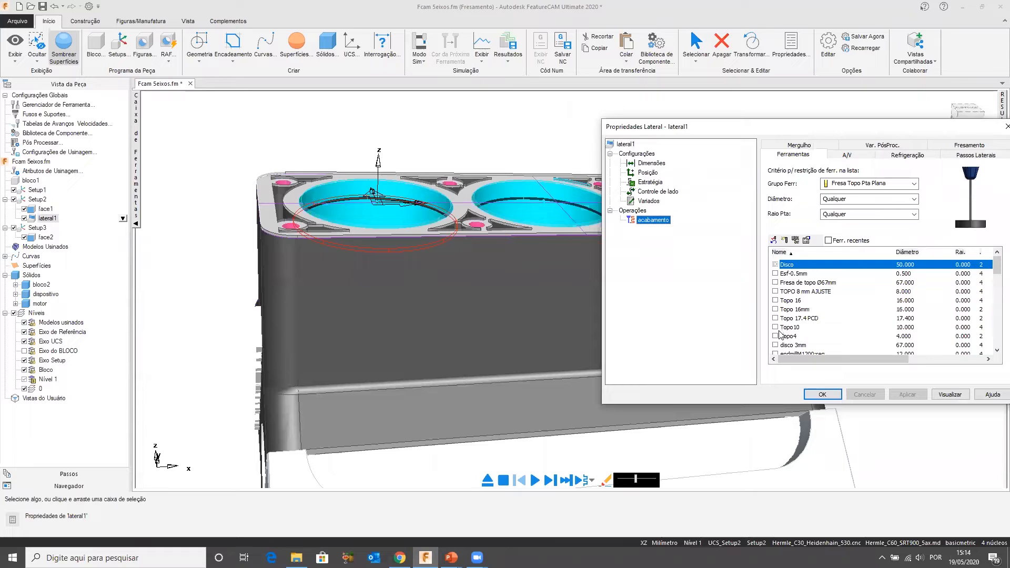
pyautogui.click(775, 346)
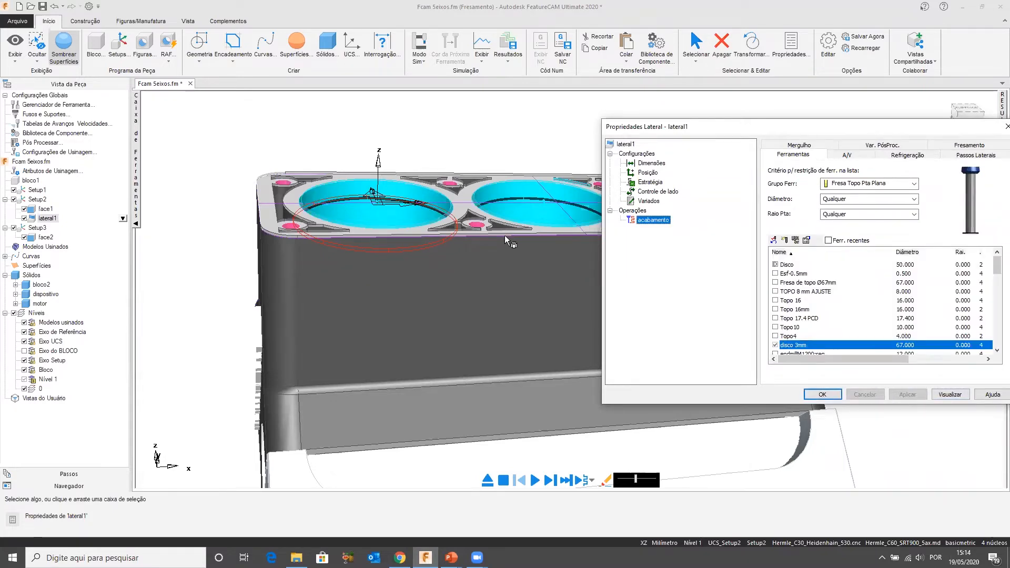
# Set the finishing operation's plunge point at the centre of the first bore, picked in the top view
pyautogui.scroll(-2, 505, 240)
pyautogui.hotkey('ctrl', '5')
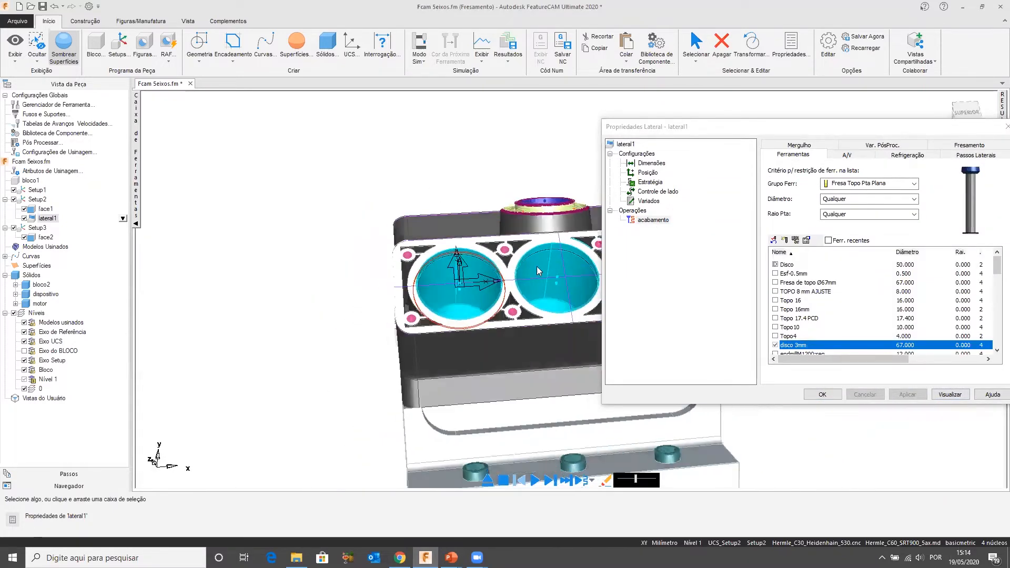
pyautogui.keyDown('shift'); pyautogui.moveTo(566, 279); pyautogui.dragTo(429, 229, button='middle'); pyautogui.keyUp('shift')
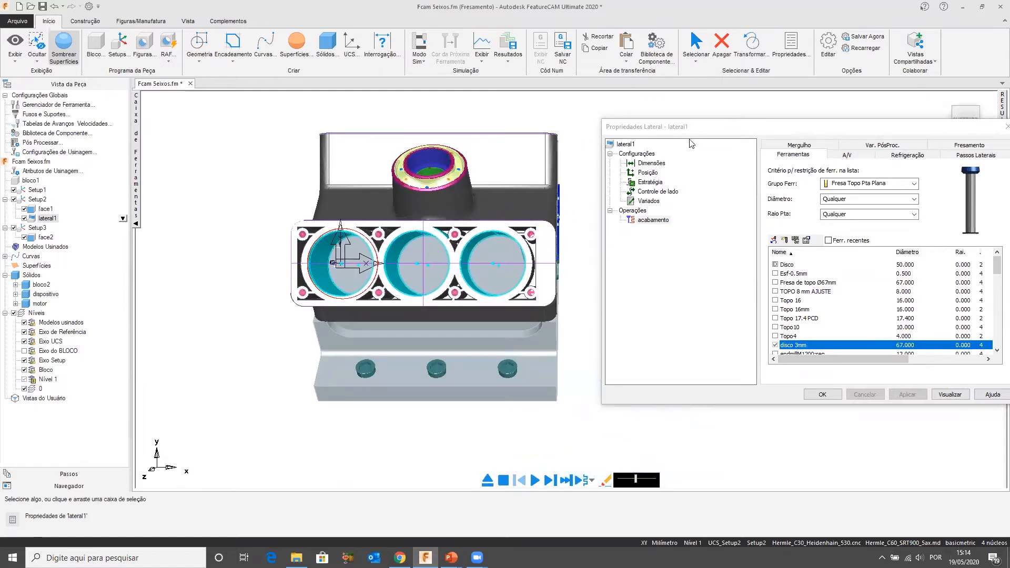
pyautogui.moveTo(693, 131); pyautogui.dragTo(626, 129)
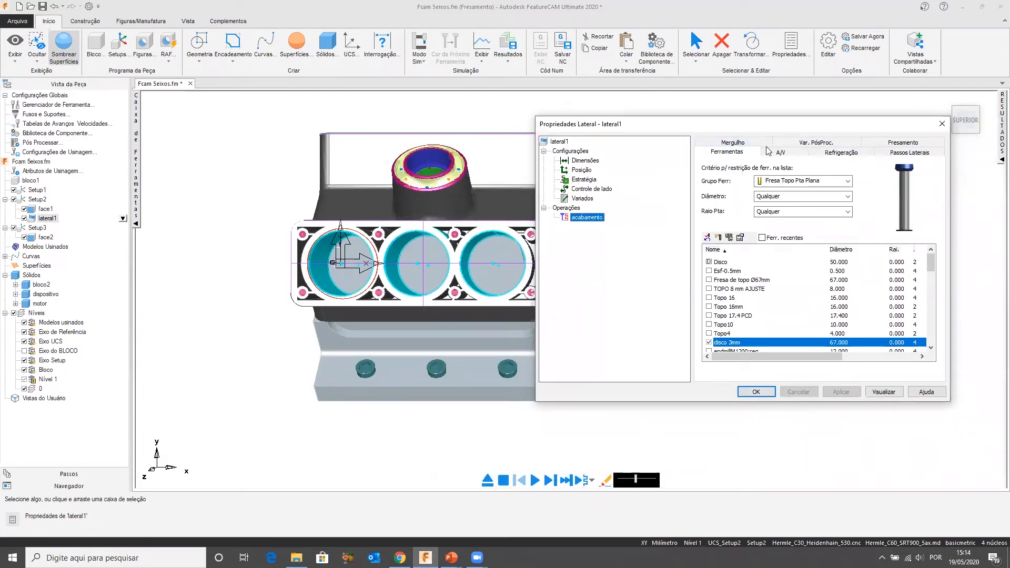
pyautogui.keyDown('shift'); pyautogui.moveTo(461, 225); pyautogui.dragTo(427, 223, button='middle'); pyautogui.keyUp('shift')
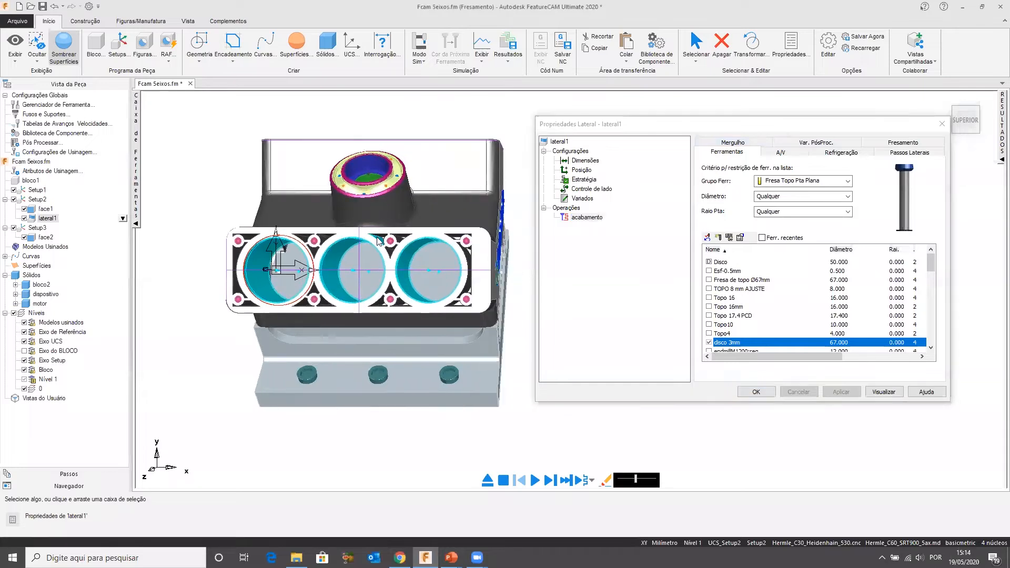
pyautogui.hotkey('ctrl', '5')
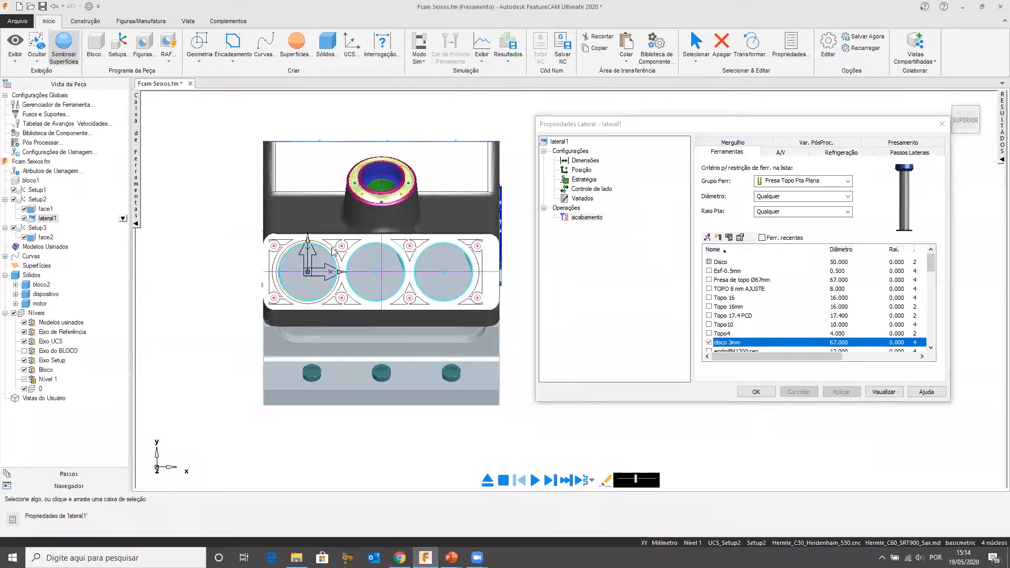
pyautogui.scroll(5, 282, 261)
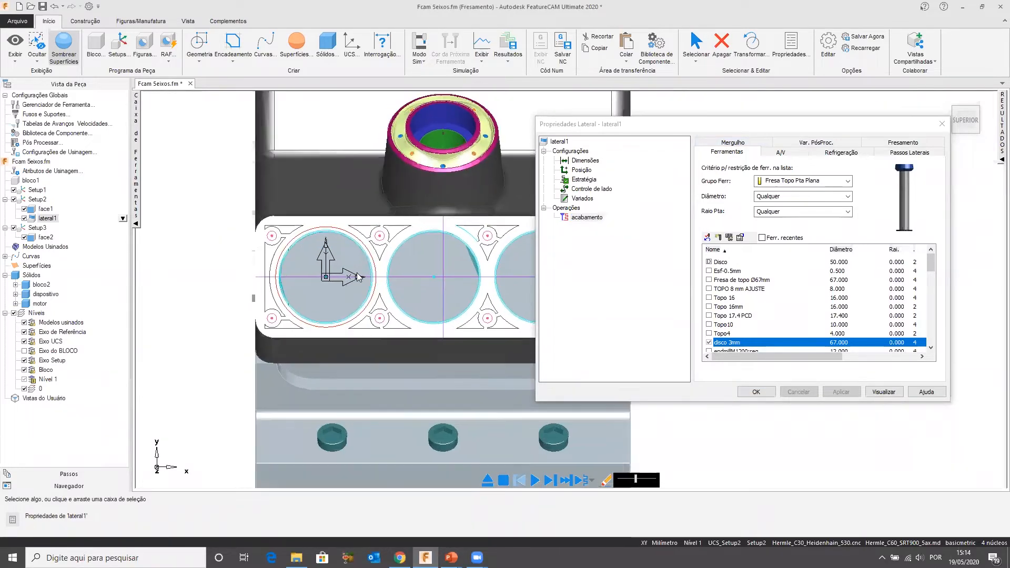
pyautogui.click(733, 142)
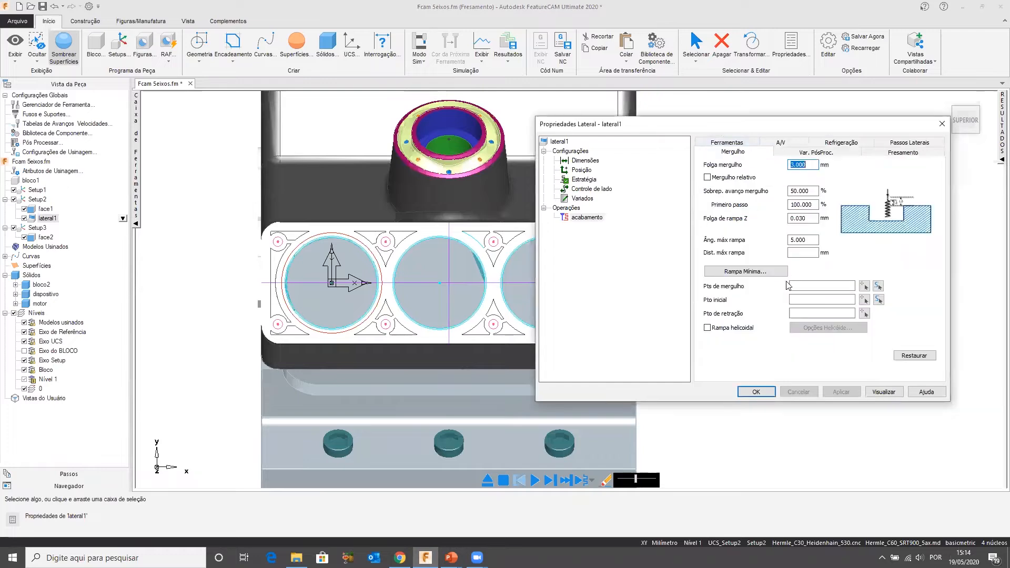
pyautogui.click(865, 286)
pyautogui.scroll(4, 333, 288)
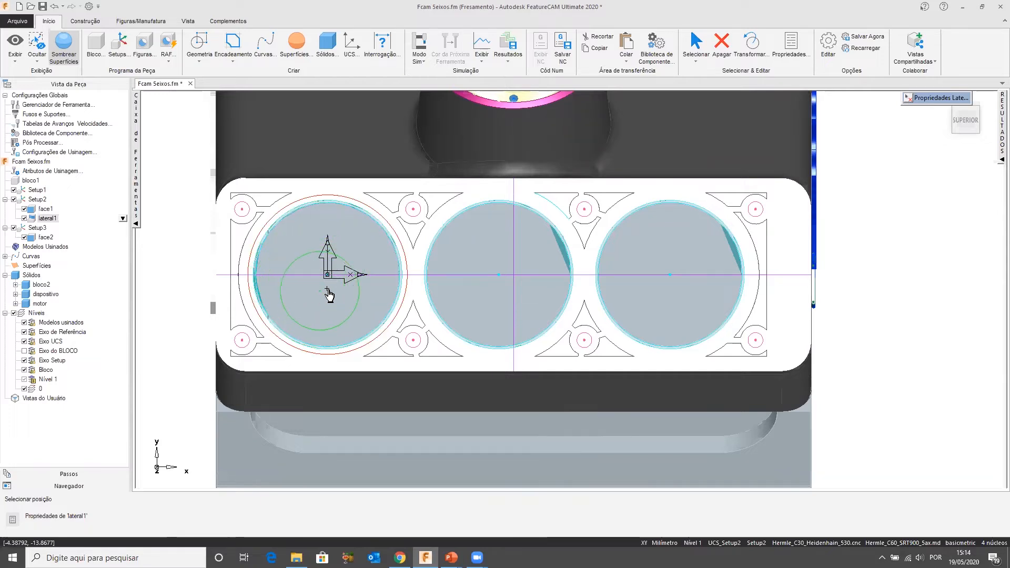
pyautogui.click(331, 275)
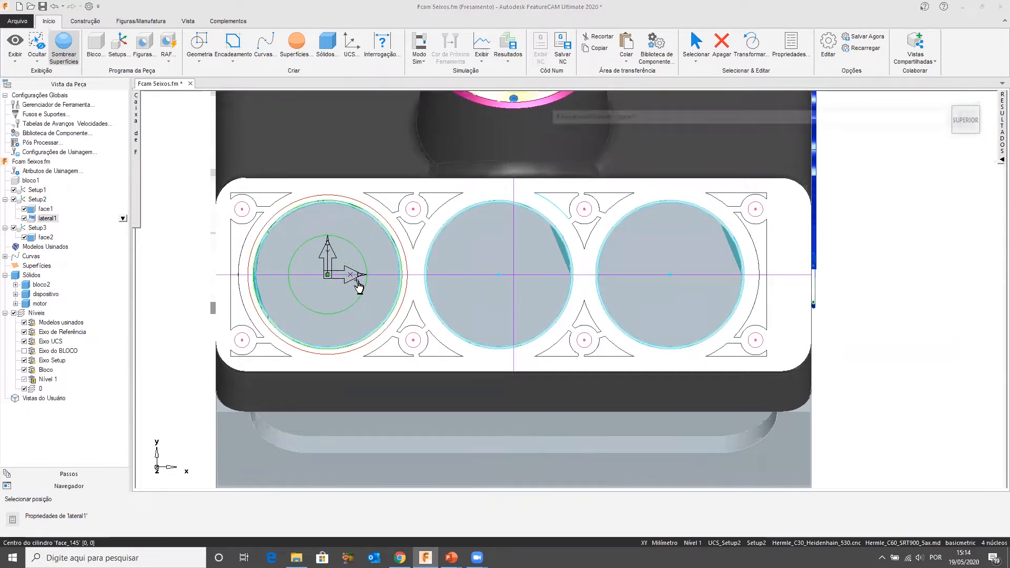
# Set the retract point at the same bore centre and apply the operation settings
pyautogui.click(865, 314)
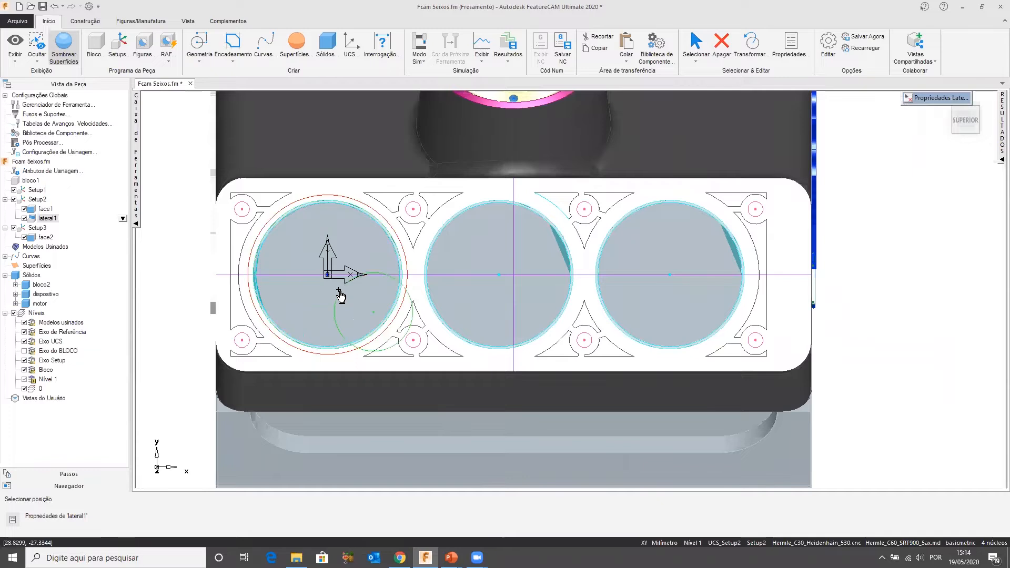
pyautogui.scroll(3, 330, 272)
pyautogui.click(324, 269)
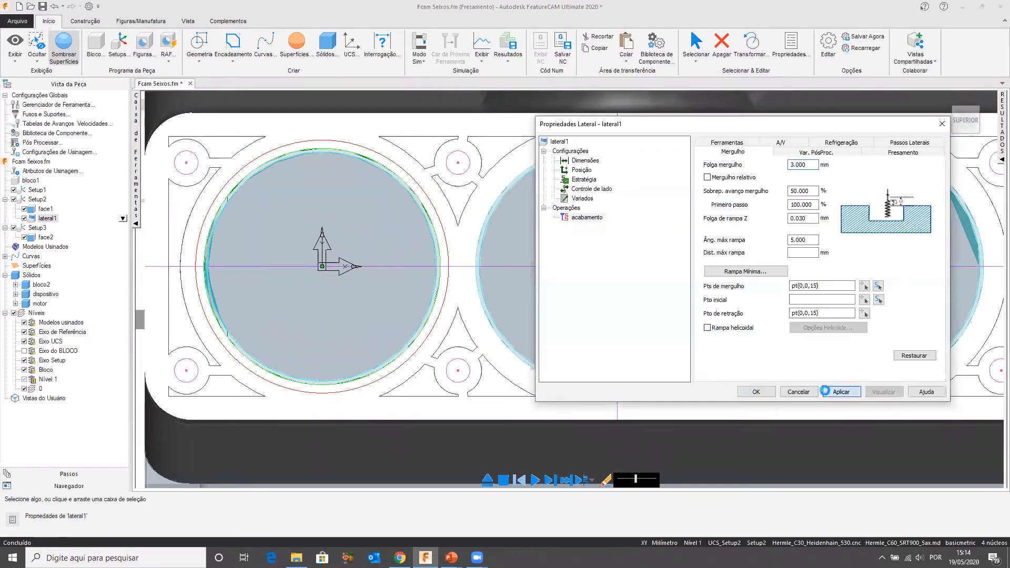
pyautogui.click(887, 394)
# Simulate one step of the selected Side feature, stop the simulation and inspect the toolpath in the first bore
pyautogui.scroll(-2, 437, 330)
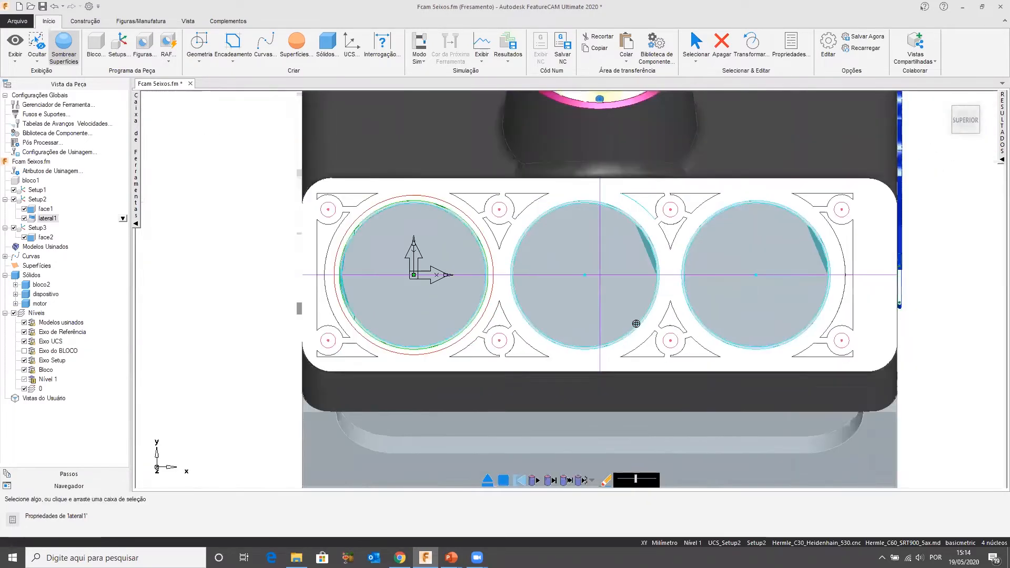
pyautogui.moveTo(636, 323); pyautogui.dragTo(593, 268, button='middle')
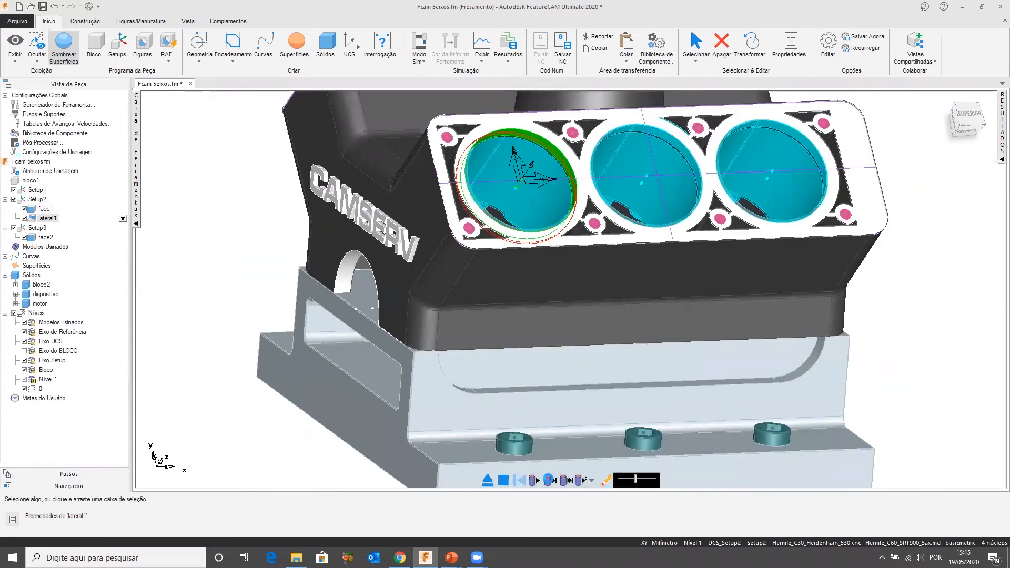
pyautogui.click(549, 480)
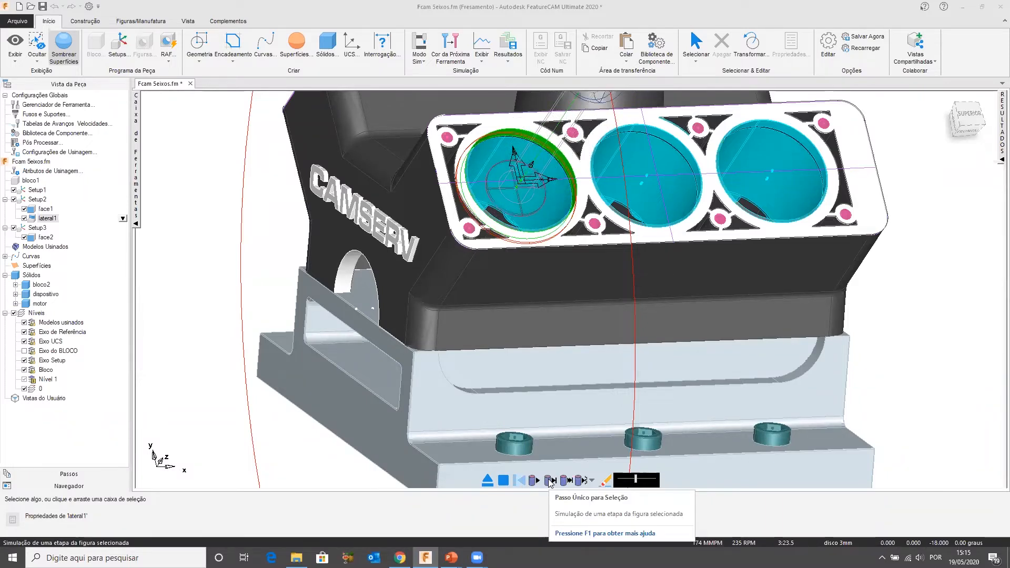
pyautogui.click(502, 483)
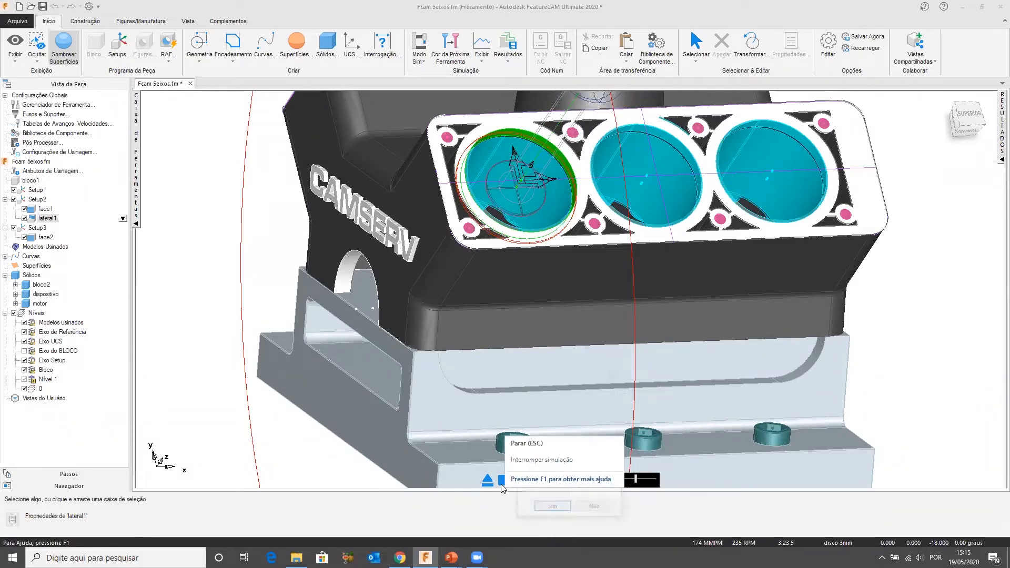
pyautogui.click(548, 507)
pyautogui.scroll(-3, 596, 303)
pyautogui.moveTo(596, 304); pyautogui.dragTo(538, 350, button='middle')
pyautogui.moveTo(627, 207); pyautogui.dragTo(611, 258, button='middle')
pyautogui.scroll(3, 596, 274)
pyautogui.moveTo(539, 273); pyautogui.dragTo(517, 251, button='middle')
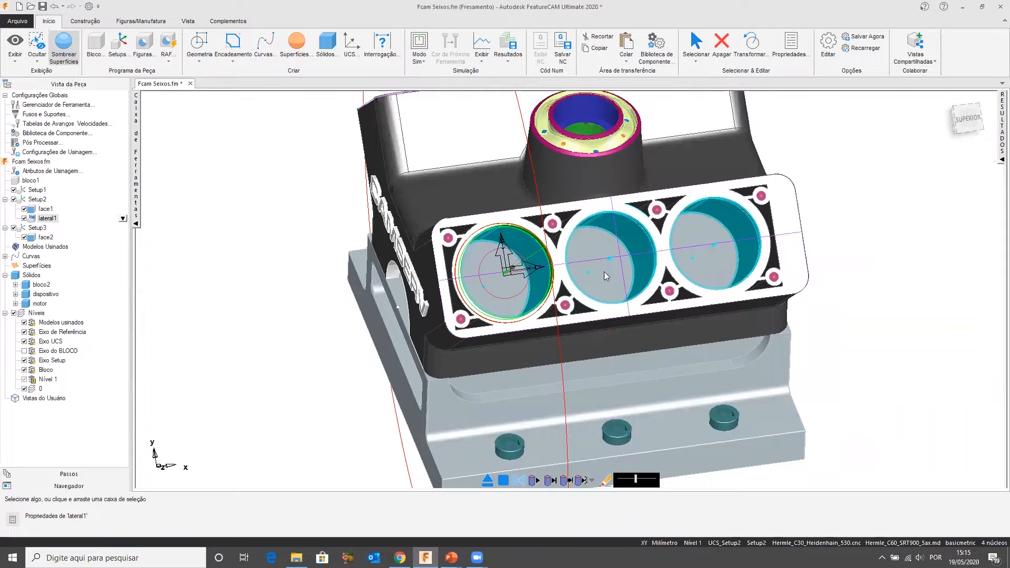
pyautogui.moveTo(596, 286); pyautogui.dragTo(655, 263, button='middle')
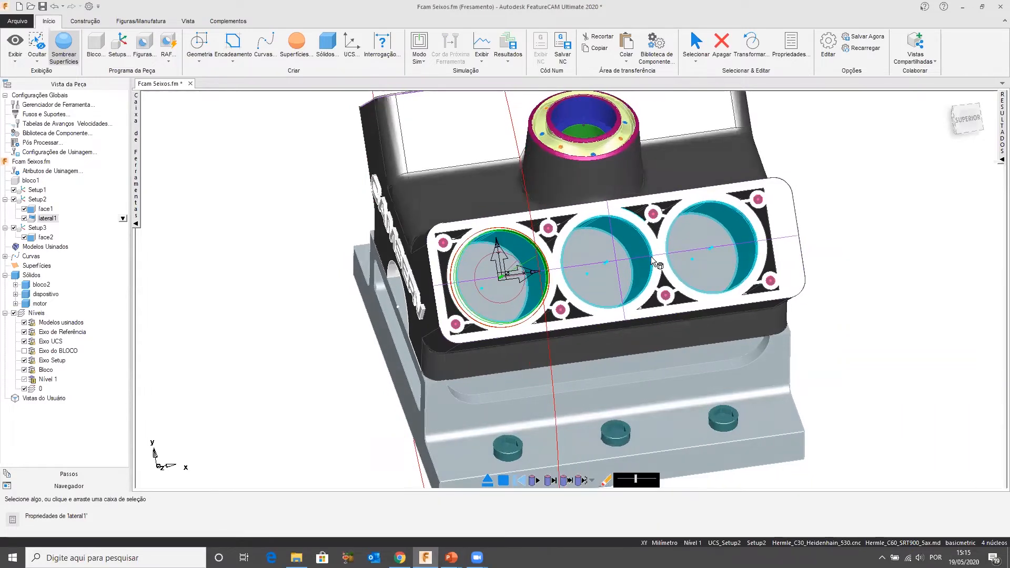
# Dimension the horizontal distance between the centres of the first and second bores in the top view
pyautogui.hotkey('ctrl', '5')
pyautogui.scroll(3, 555, 321)
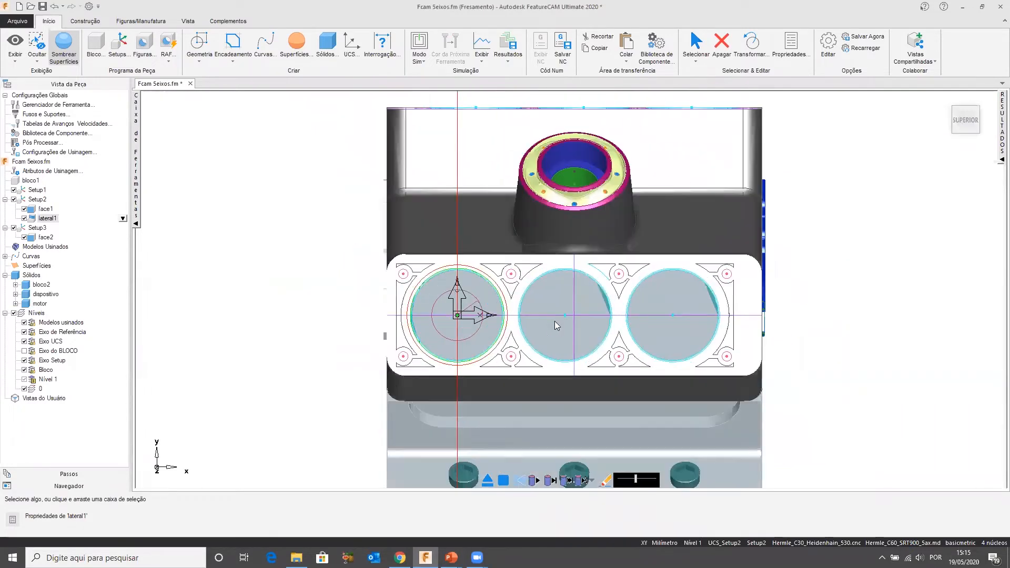
pyautogui.click(85, 21)
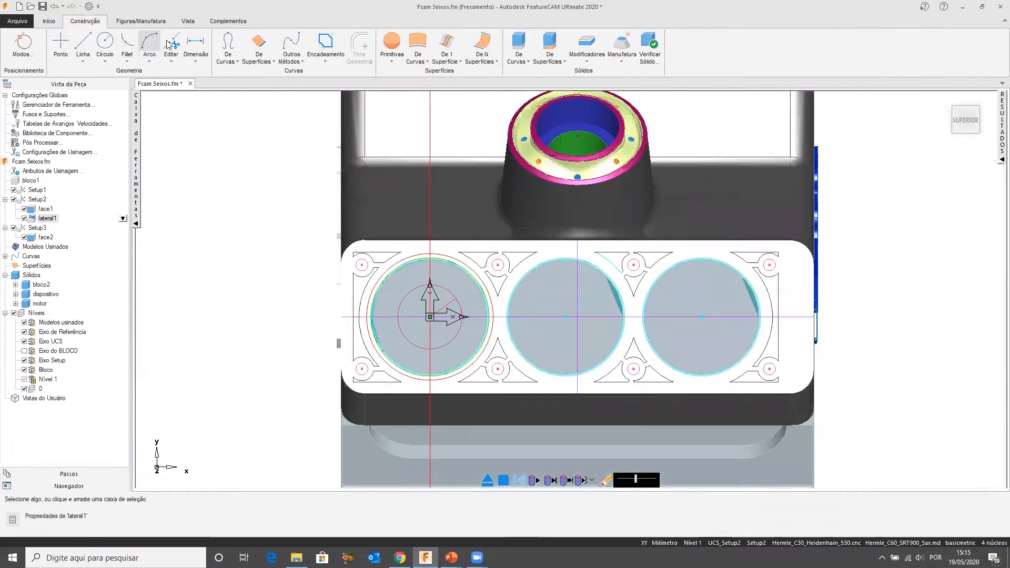
pyautogui.click(195, 44)
pyautogui.scroll(2, 434, 315)
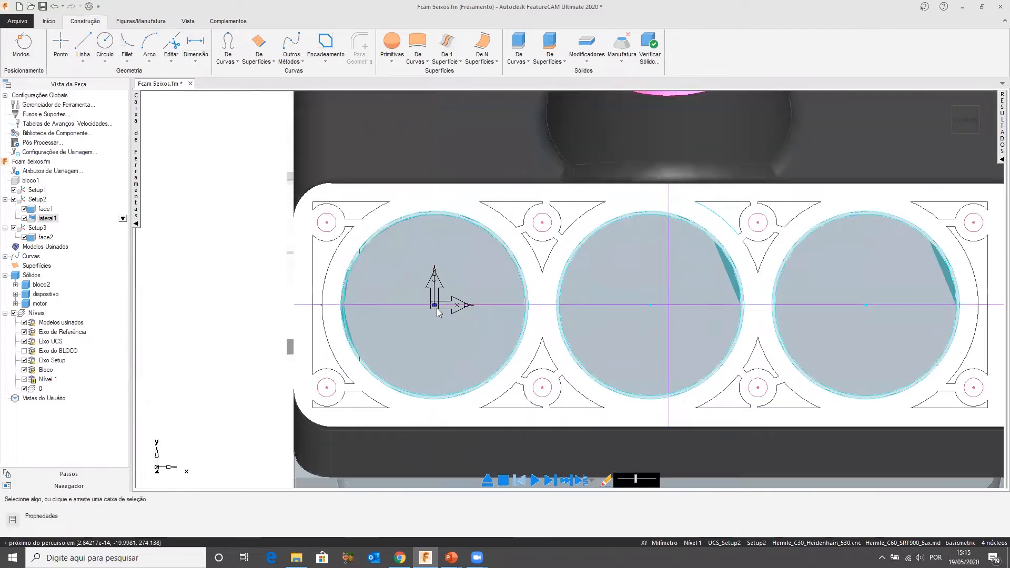
pyautogui.scroll(3, 437, 312)
pyautogui.click(195, 43)
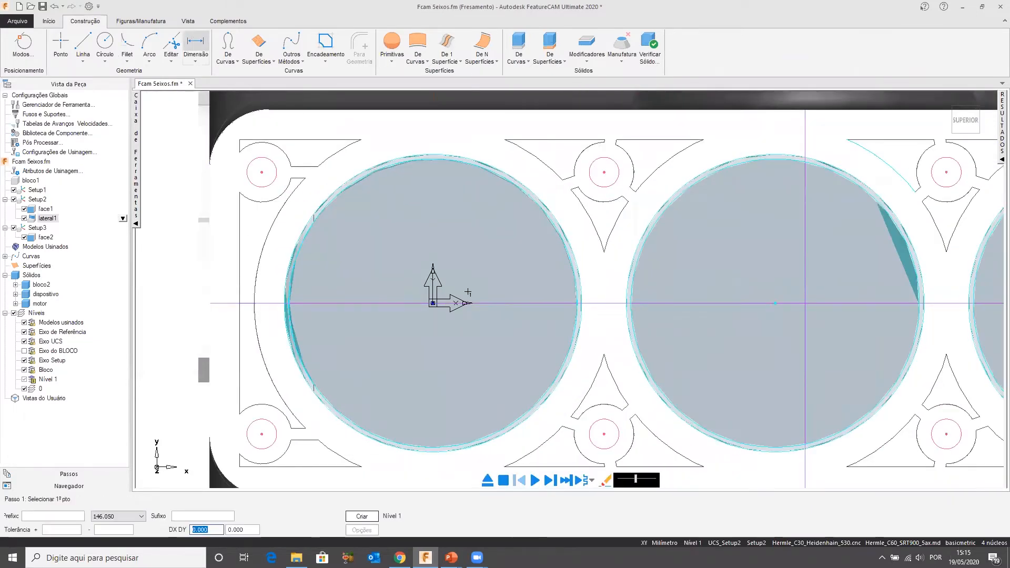
pyautogui.click(440, 317)
pyautogui.click(776, 303)
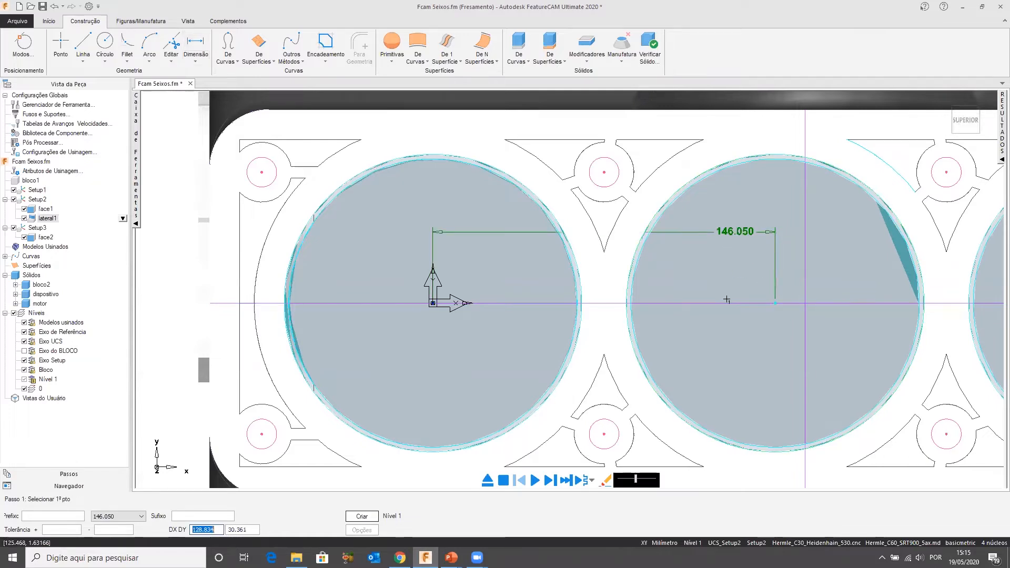
# Copy the first bore's Side feature to the other two bores with Transform, making 2 copies translated 146.05 mm along X
pyautogui.scroll(-3, 727, 300)
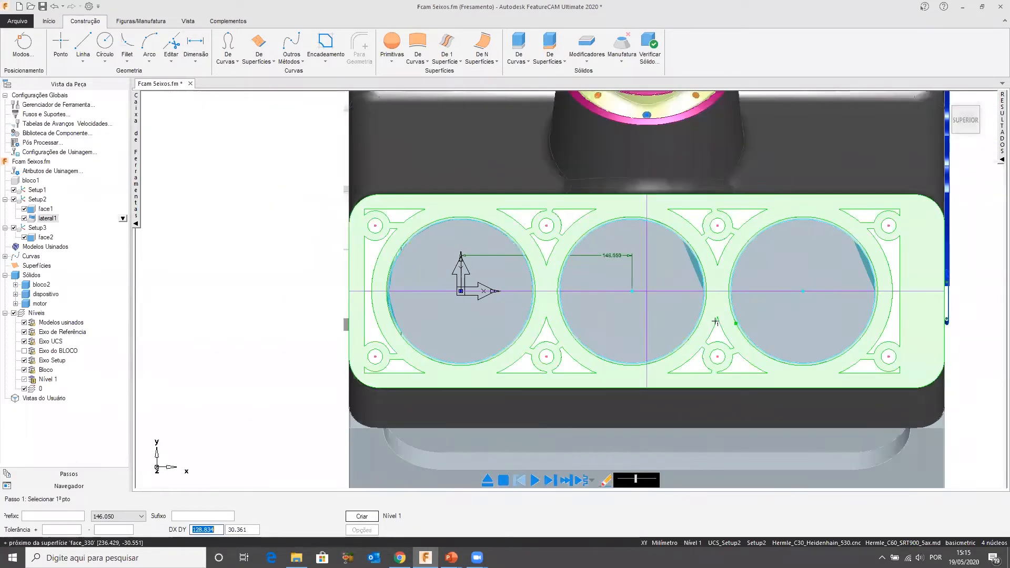
pyautogui.scroll(-3, 793, 344)
pyautogui.moveTo(796, 296); pyautogui.dragTo(806, 252, button='middle')
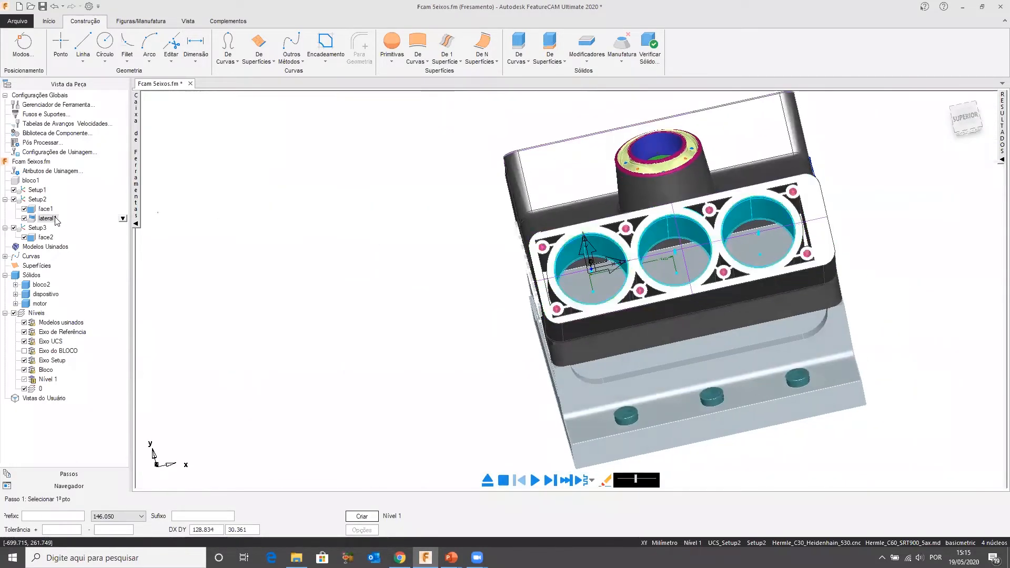
pyautogui.click(48, 21)
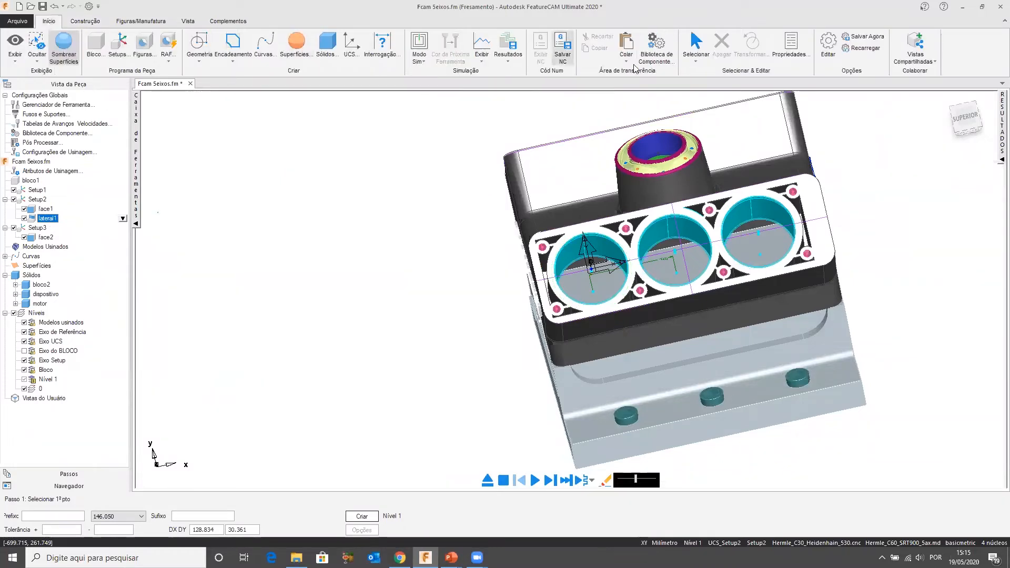
pyautogui.click(45, 209)
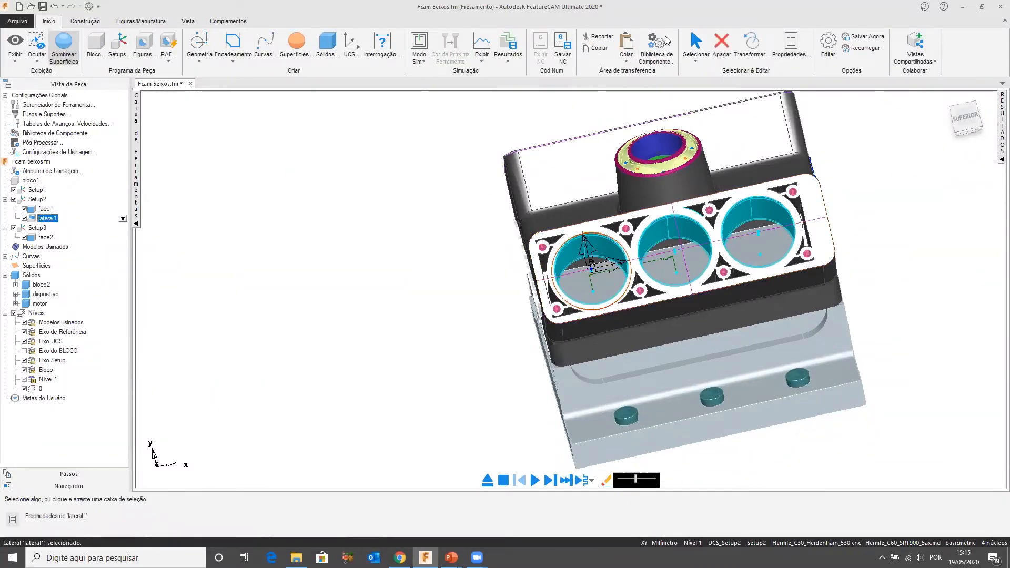
pyautogui.click(750, 44)
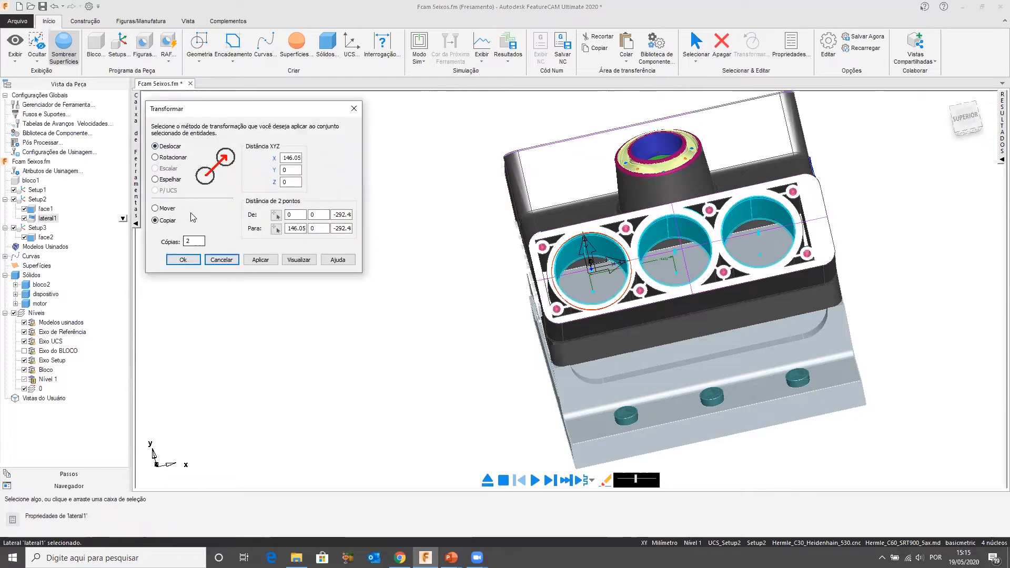
pyautogui.moveTo(403, 248); pyautogui.dragTo(498, 225, button='middle')
pyautogui.scroll(4, 497, 226)
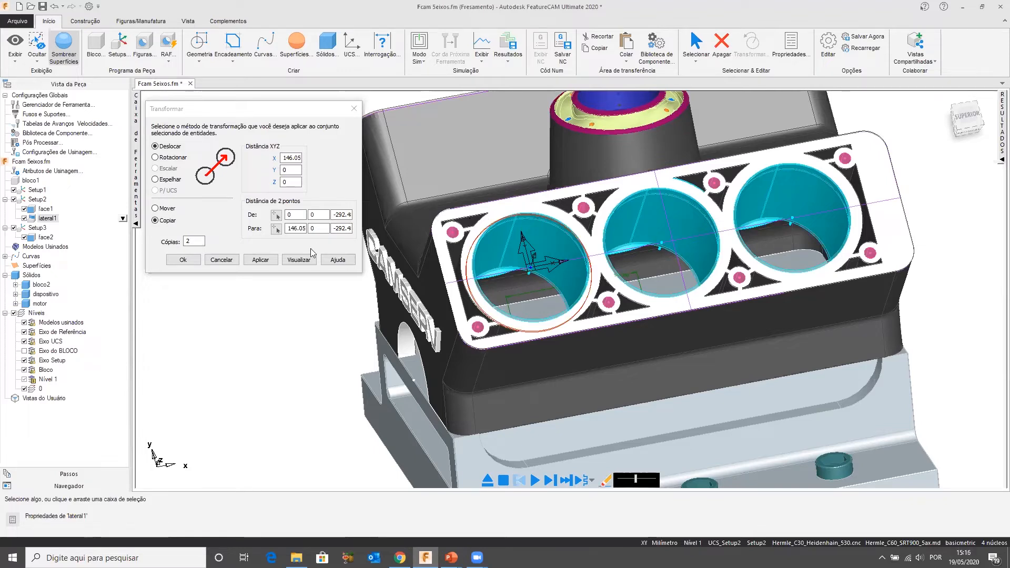
pyautogui.click(294, 261)
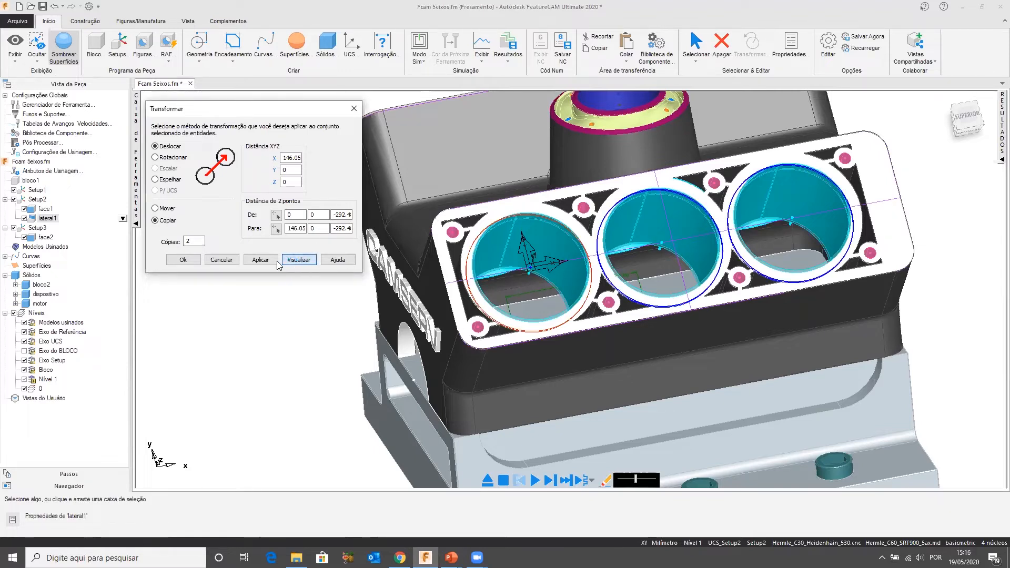
pyautogui.click(261, 261)
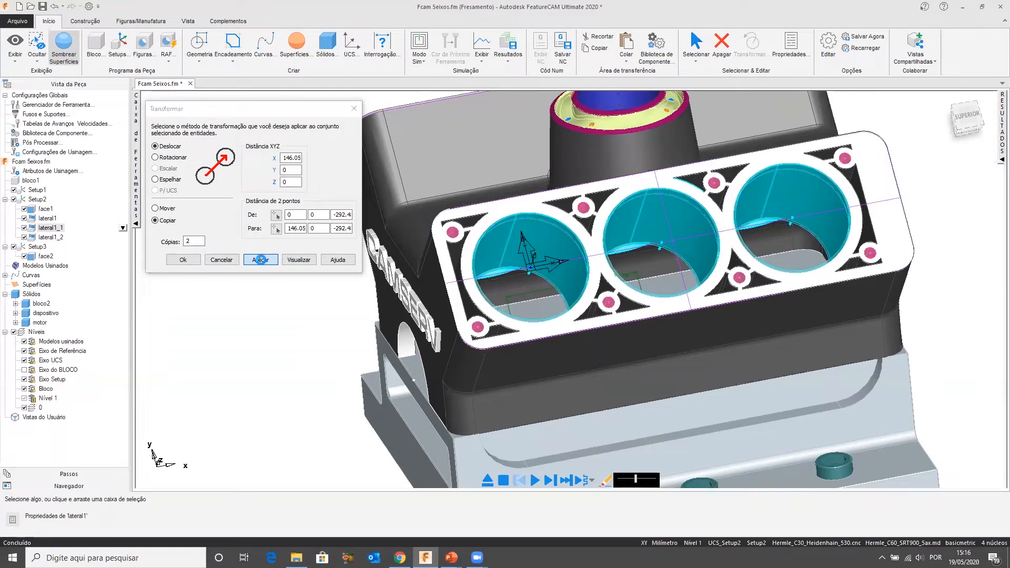
pyautogui.click(183, 260)
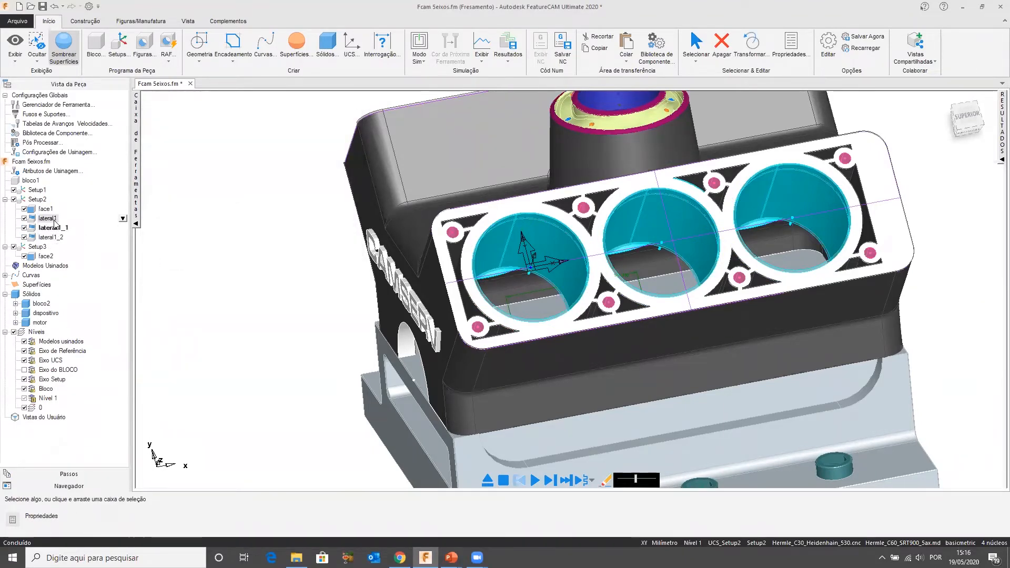
# Activate Setup1, run the machine simulation over both cylinder banks and stop it
pyautogui.scroll(-2, 421, 263)
pyautogui.moveTo(643, 250); pyautogui.dragTo(507, 265, button='middle')
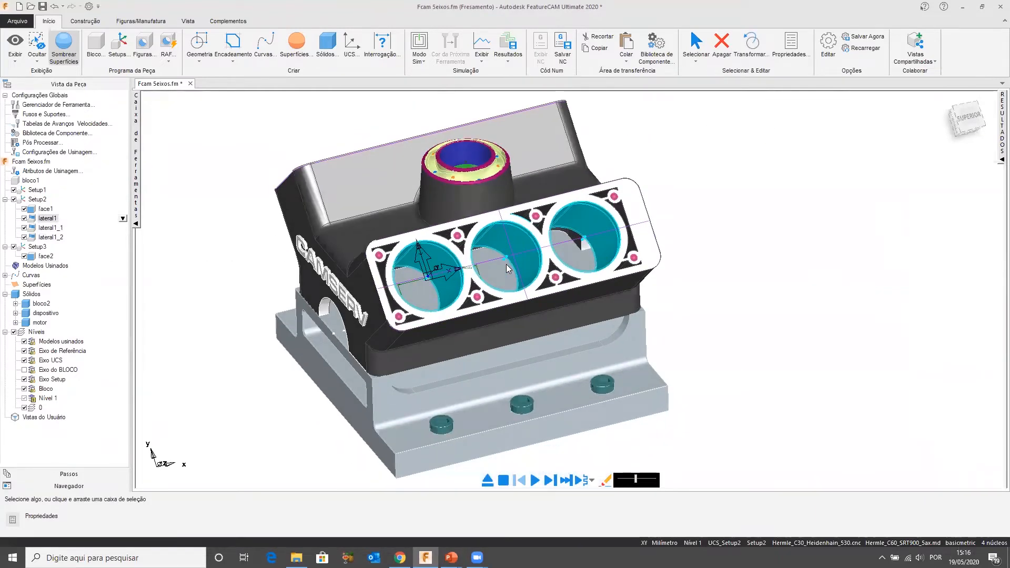
pyautogui.click(41, 191)
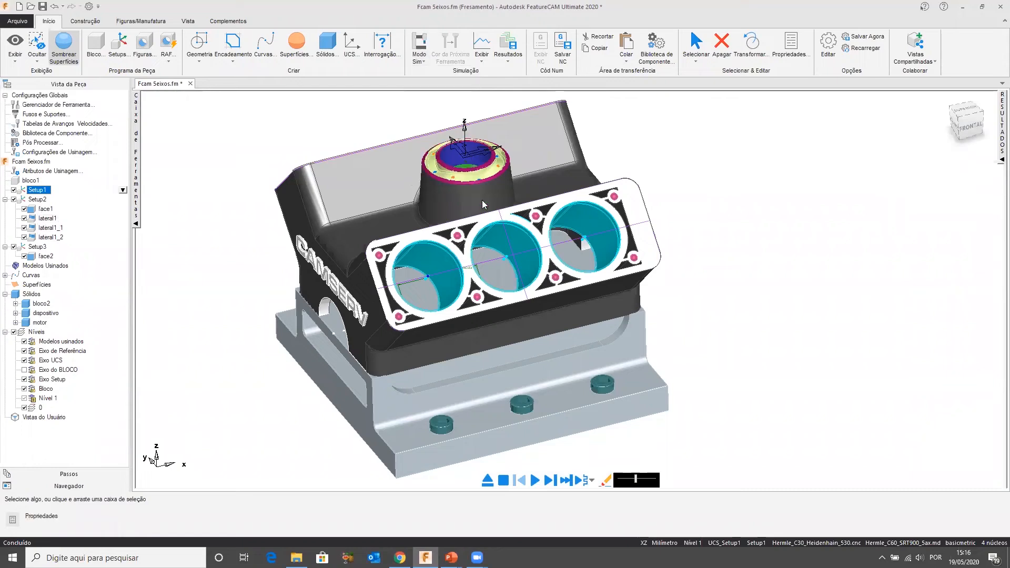
pyautogui.scroll(-4, 513, 243)
pyautogui.click(551, 481)
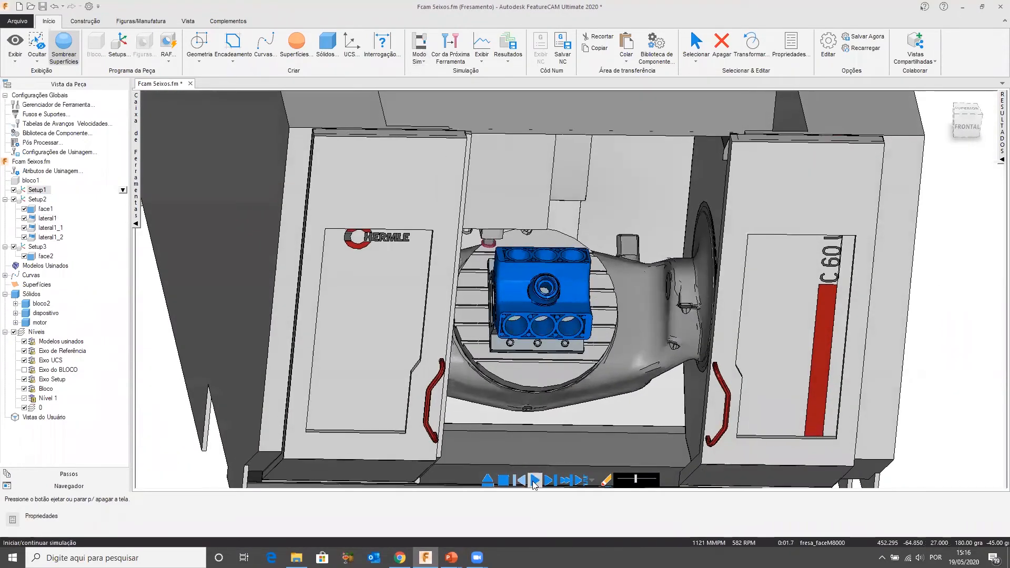
pyautogui.click(534, 480)
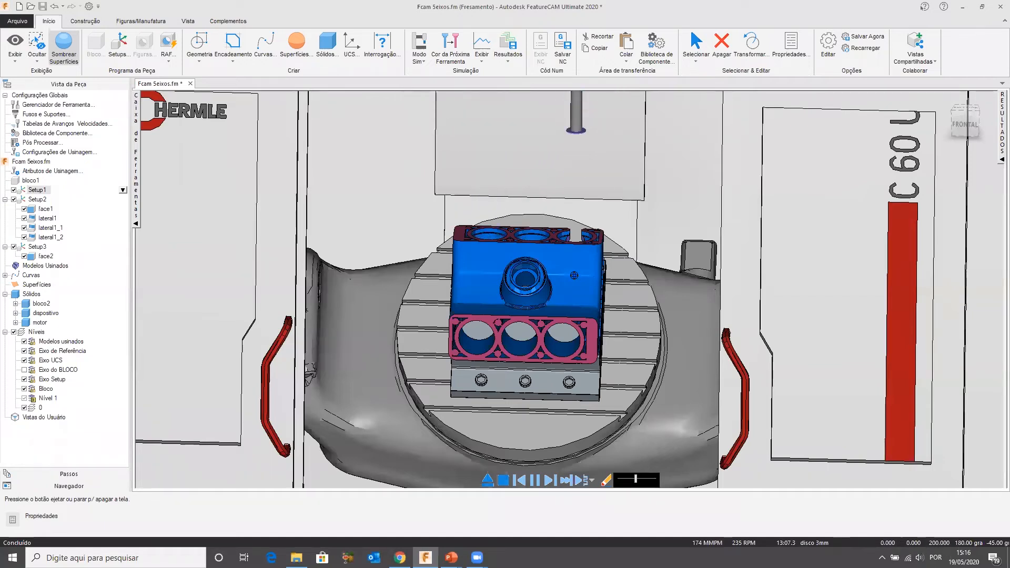
pyautogui.click(503, 480)
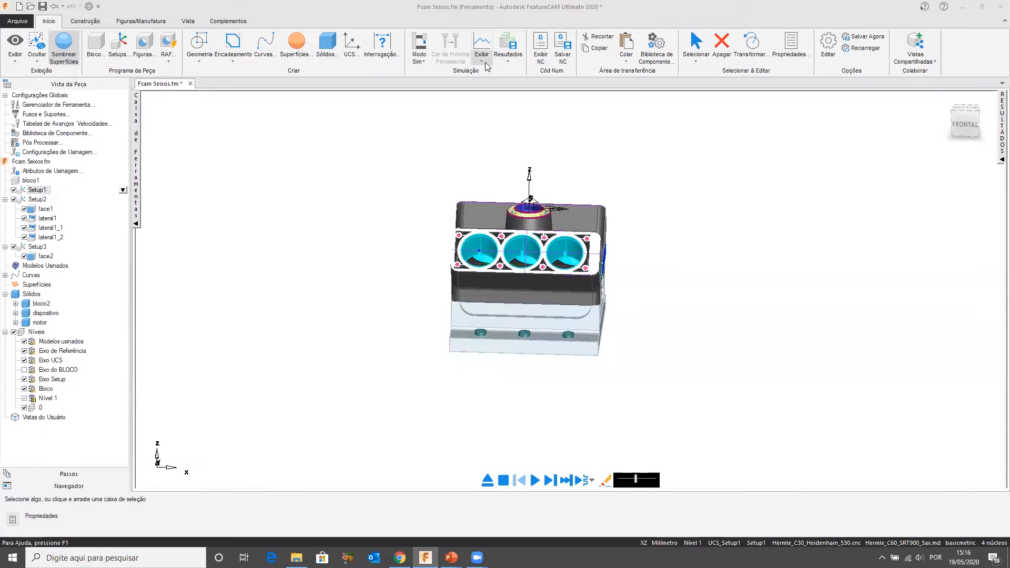
# Toggle the pause-on-gouge simulation option, rerun the machine simulation and stop it
pyautogui.click(485, 62)
pyautogui.click(481, 263)
pyautogui.click(549, 481)
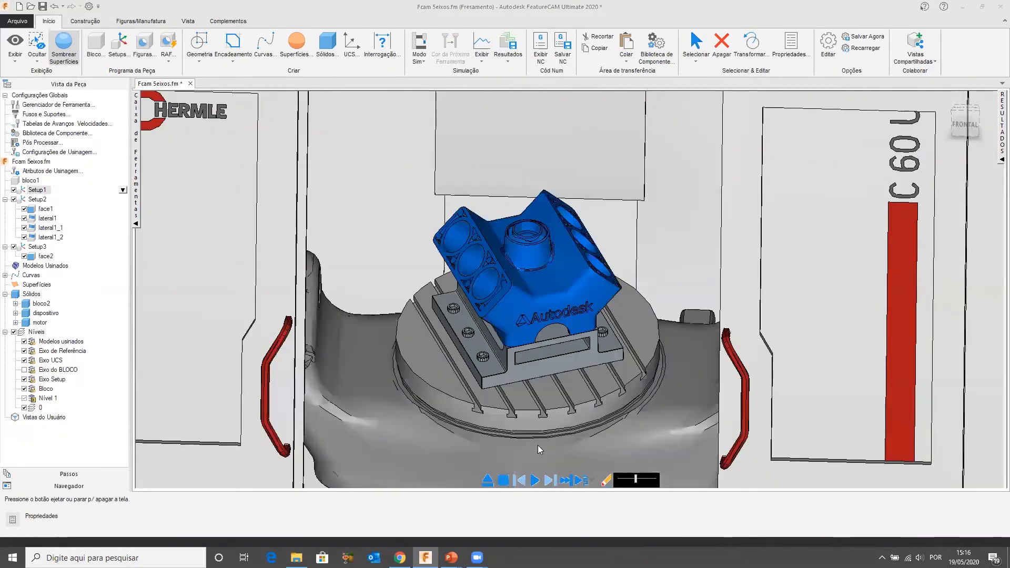
pyautogui.click(535, 480)
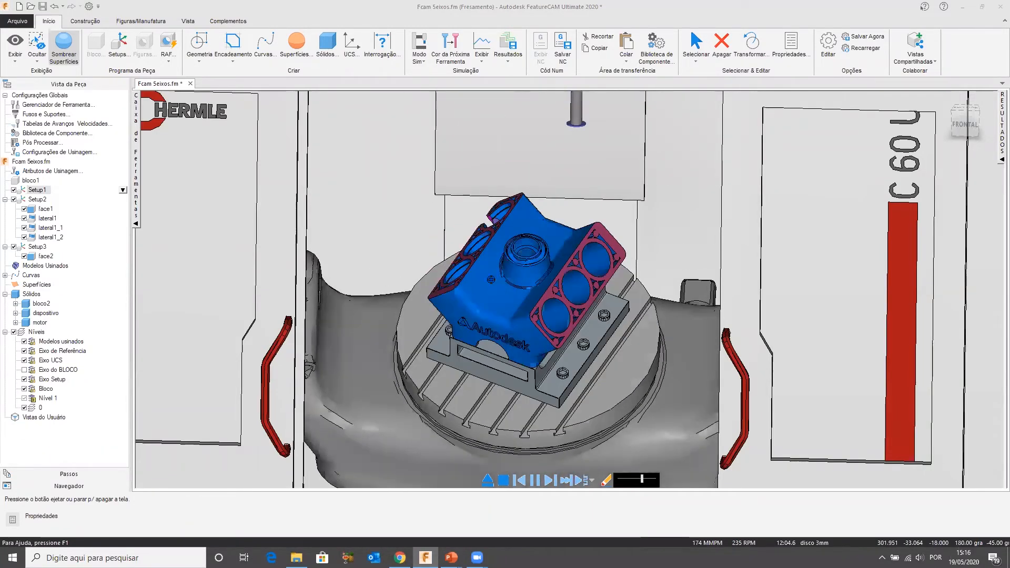
pyautogui.press('Escape')
pyautogui.moveTo(527, 276); pyautogui.dragTo(518, 279, button='middle')
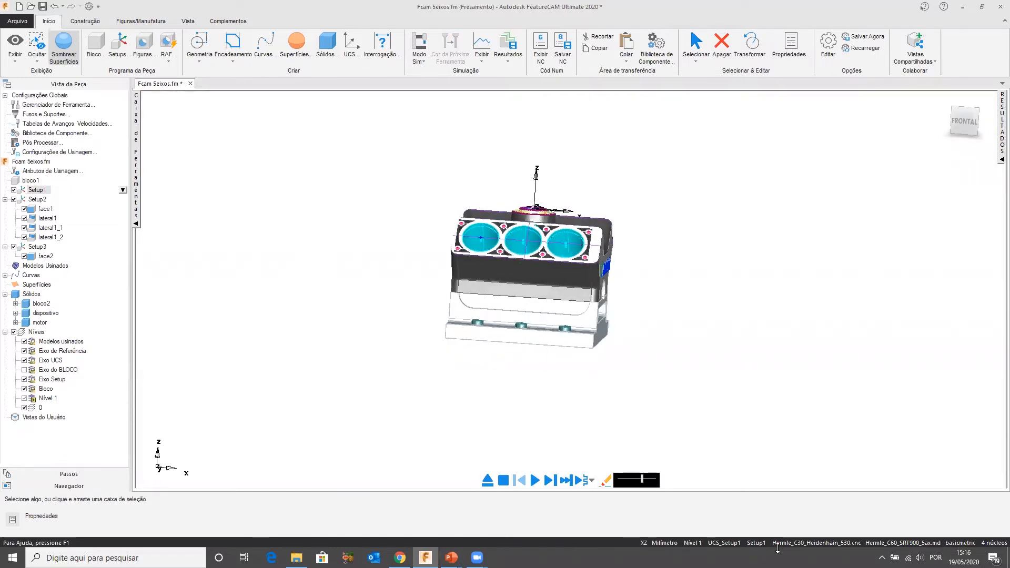
# Change the Z value of the tool change position in the milling post-processor options
pyautogui.doubleClick(800, 543)
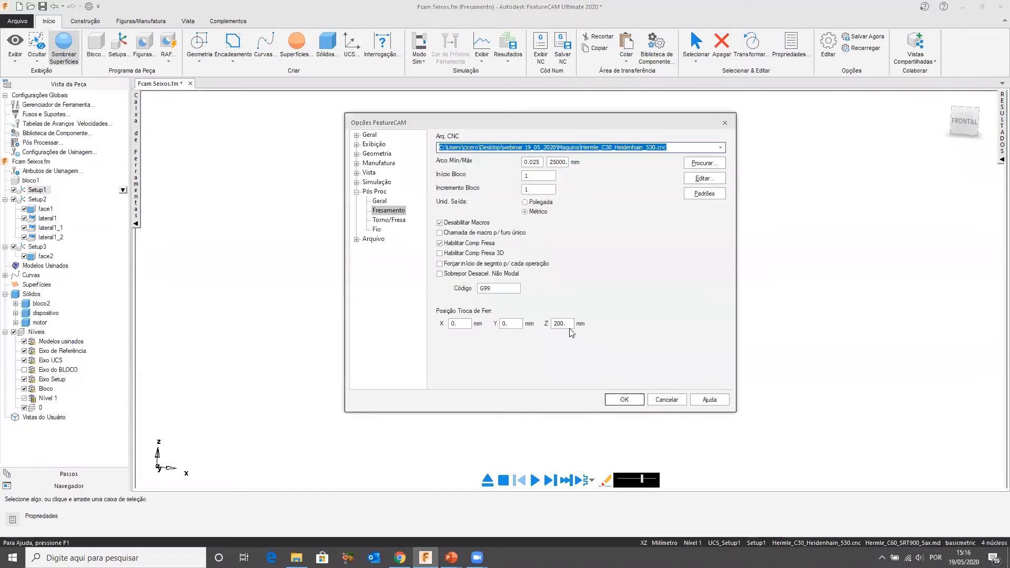
pyautogui.click(567, 324)
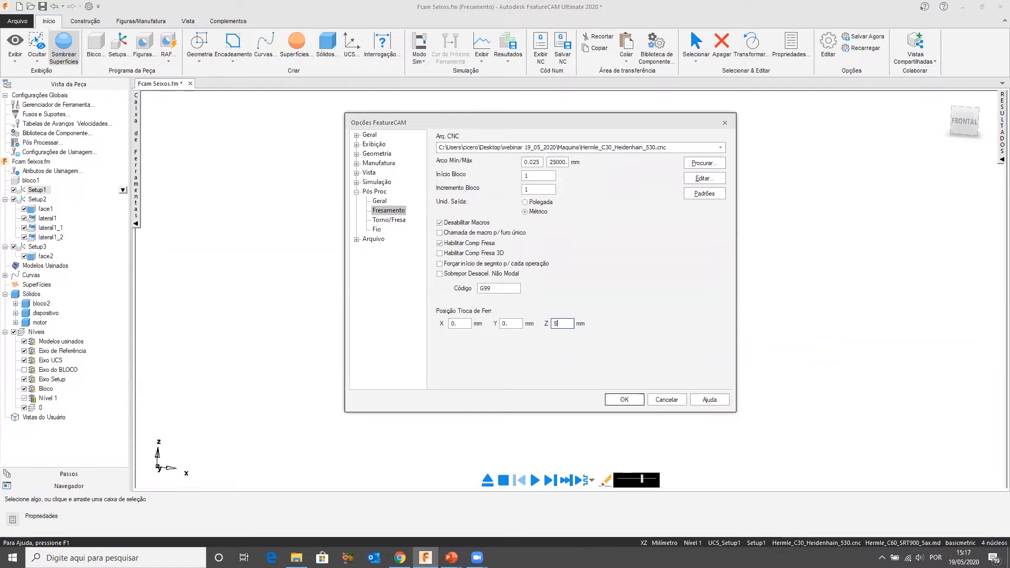
pyautogui.click(625, 400)
# Toggle pause-on-gouge again, run the machine simulation, advance it step by step while watching the bank repositioning, and stop it
pyautogui.moveTo(553, 351); pyautogui.dragTo(467, 212, button='middle')
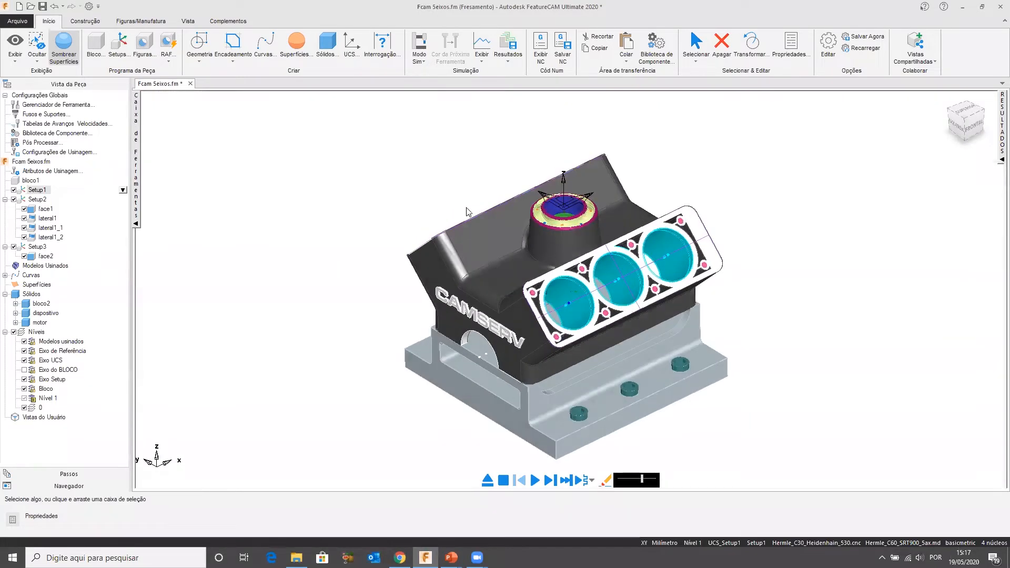
pyautogui.click(486, 62)
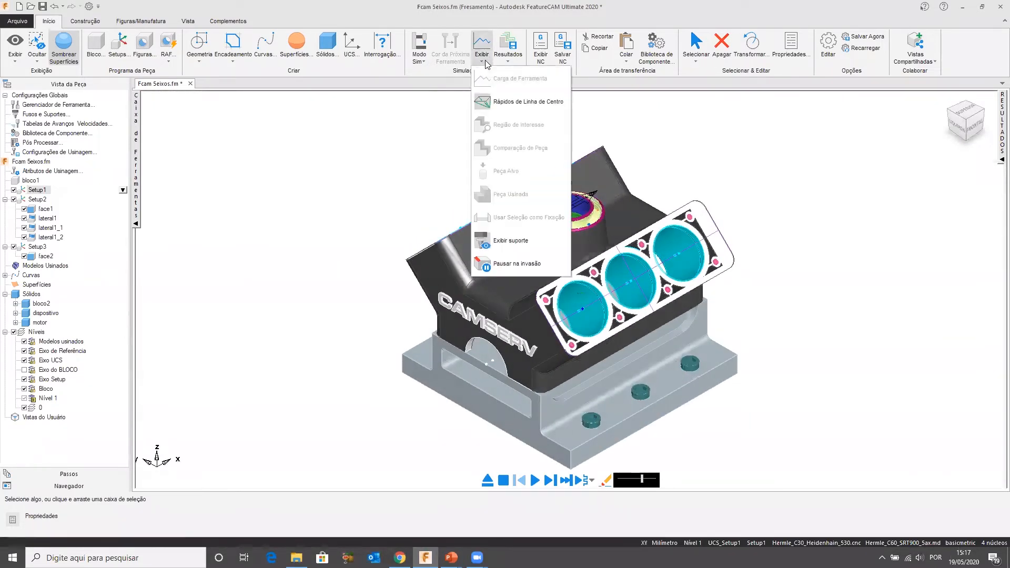
pyautogui.click(481, 266)
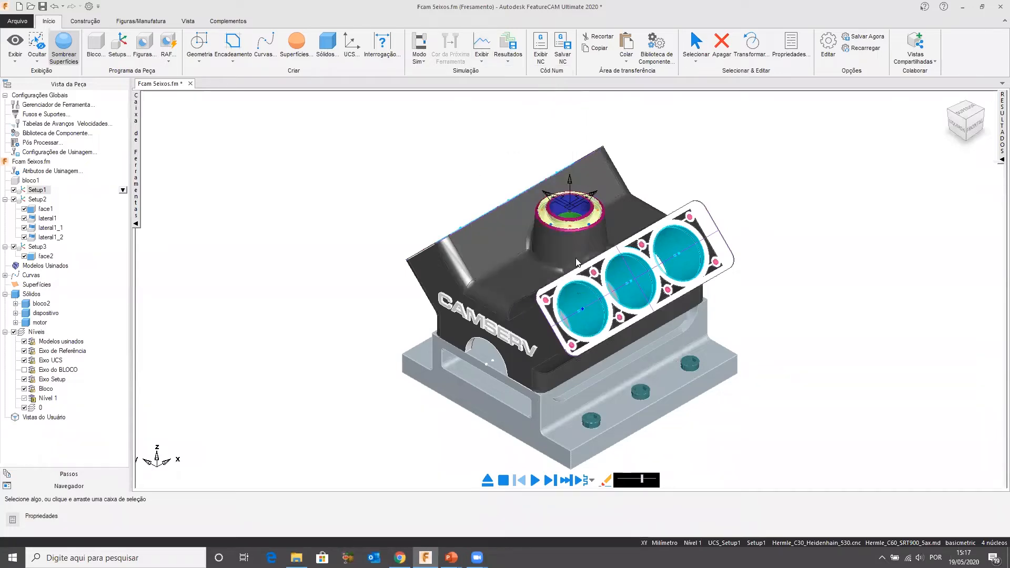
pyautogui.scroll(-3, 576, 263)
pyautogui.click(535, 480)
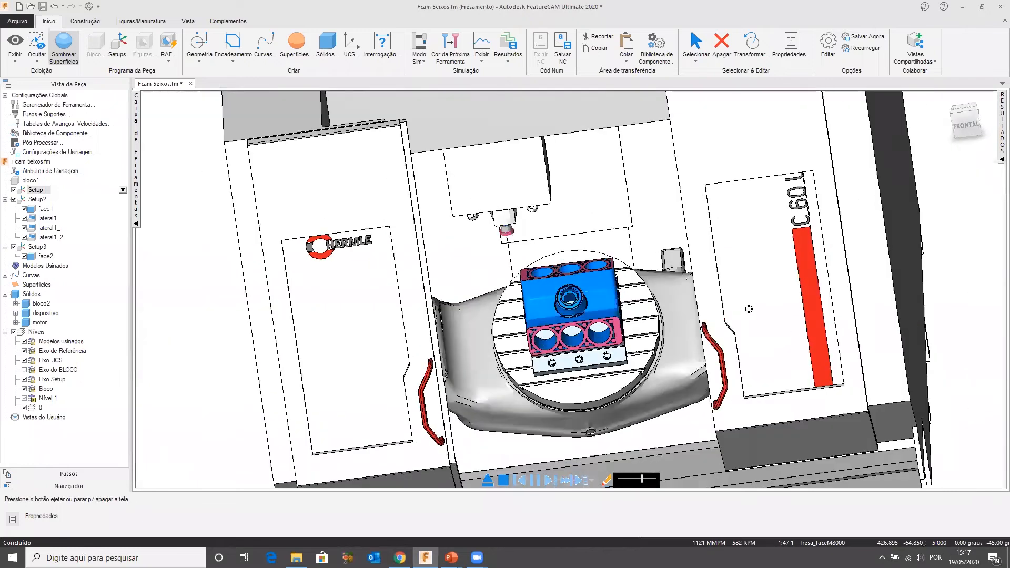
pyautogui.click(551, 480)
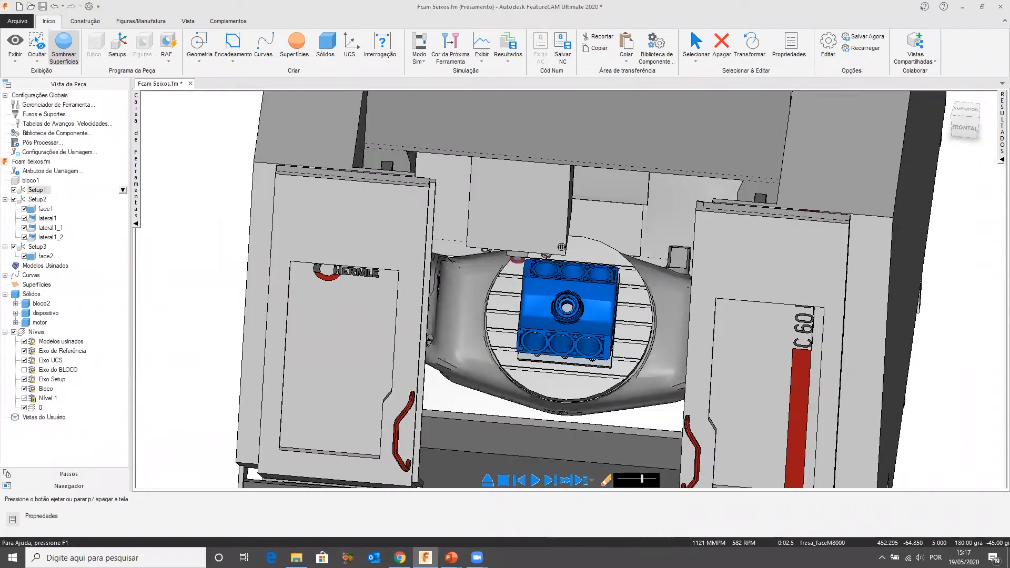
pyautogui.moveTo(548, 316); pyautogui.dragTo(584, 402, button='middle')
pyautogui.scroll(3, 552, 421)
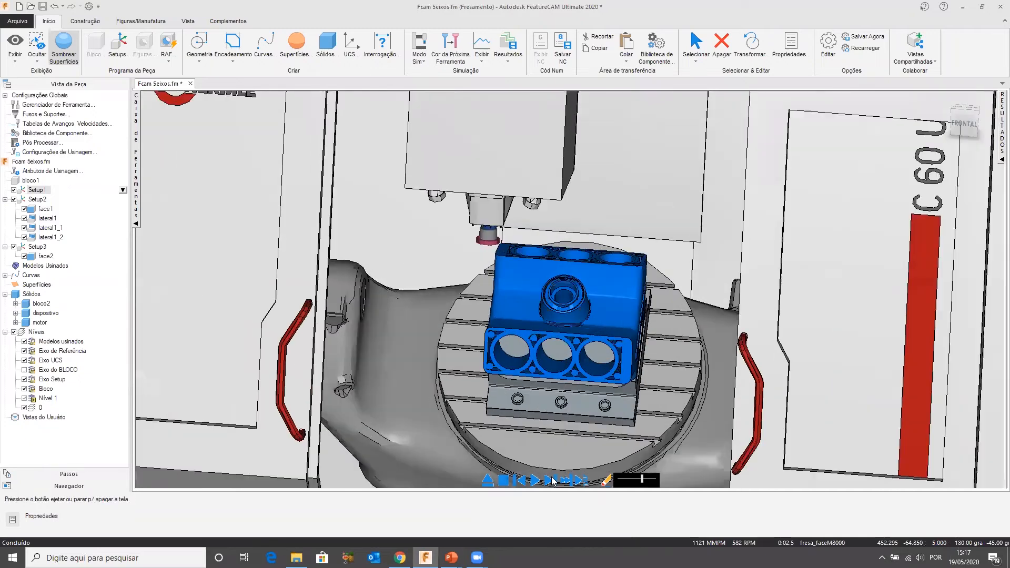
pyautogui.click(551, 480)
pyautogui.click(550, 480)
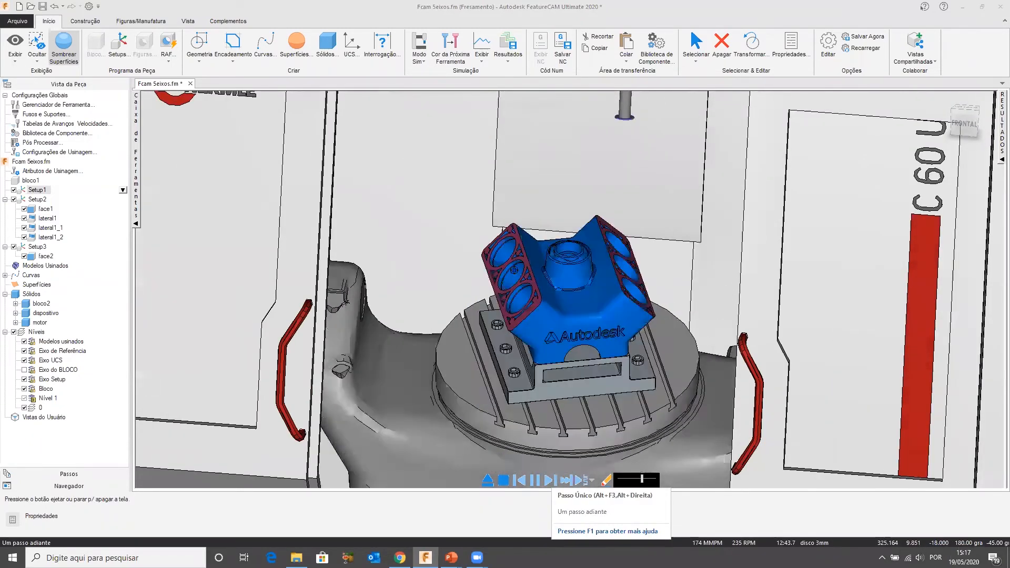
pyautogui.moveTo(541, 312); pyautogui.dragTo(535, 341, button='middle')
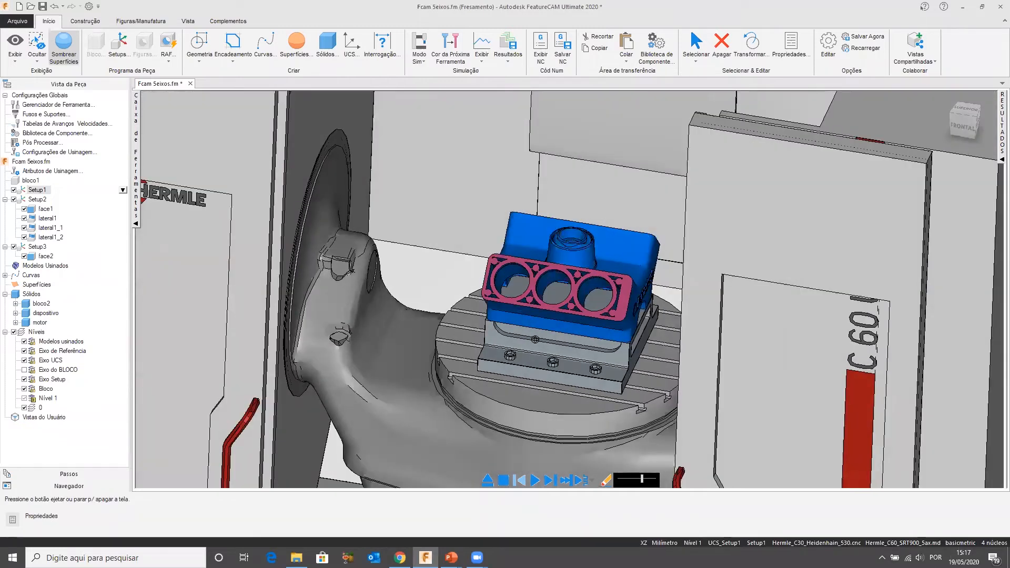
pyautogui.press('Escape')
# Examine the bores on both cylinder banks from several sides and activate Setup2
pyautogui.moveTo(505, 312); pyautogui.dragTo(479, 205, button='middle')
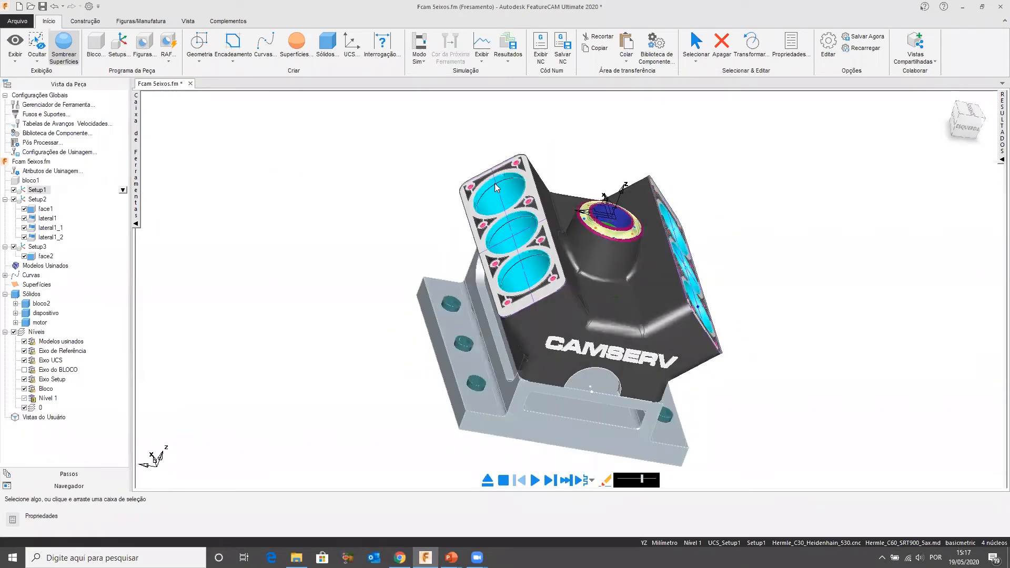
pyautogui.scroll(3, 479, 204)
pyautogui.moveTo(479, 262); pyautogui.dragTo(40, 218, button='middle')
pyautogui.moveTo(325, 246); pyautogui.dragTo(425, 295, button='middle')
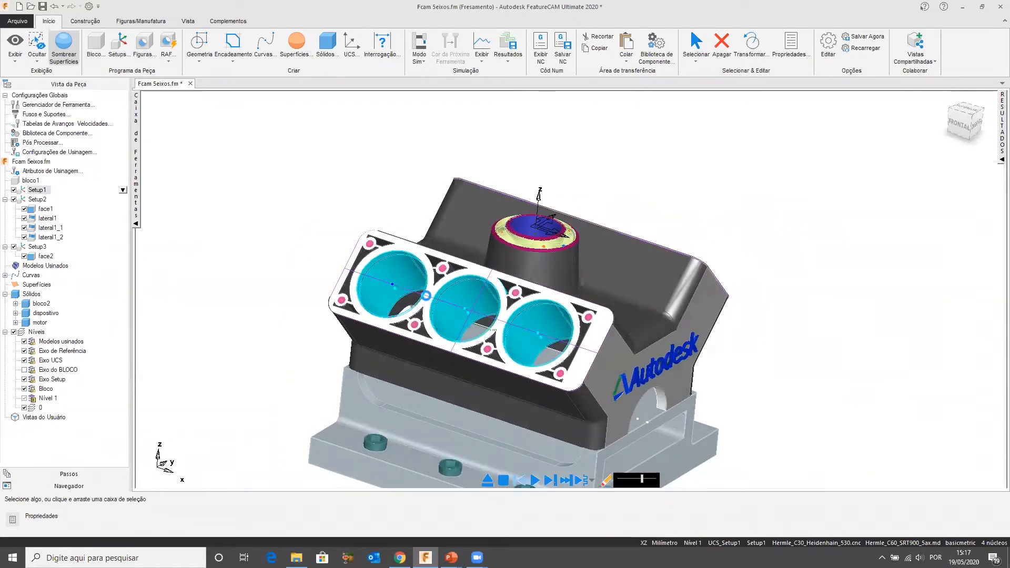
pyautogui.moveTo(421, 349); pyautogui.dragTo(529, 363, button='middle')
pyautogui.scroll(3, 529, 364)
pyautogui.moveTo(289, 331); pyautogui.dragTo(592, 325, button='middle')
pyautogui.click(44, 200)
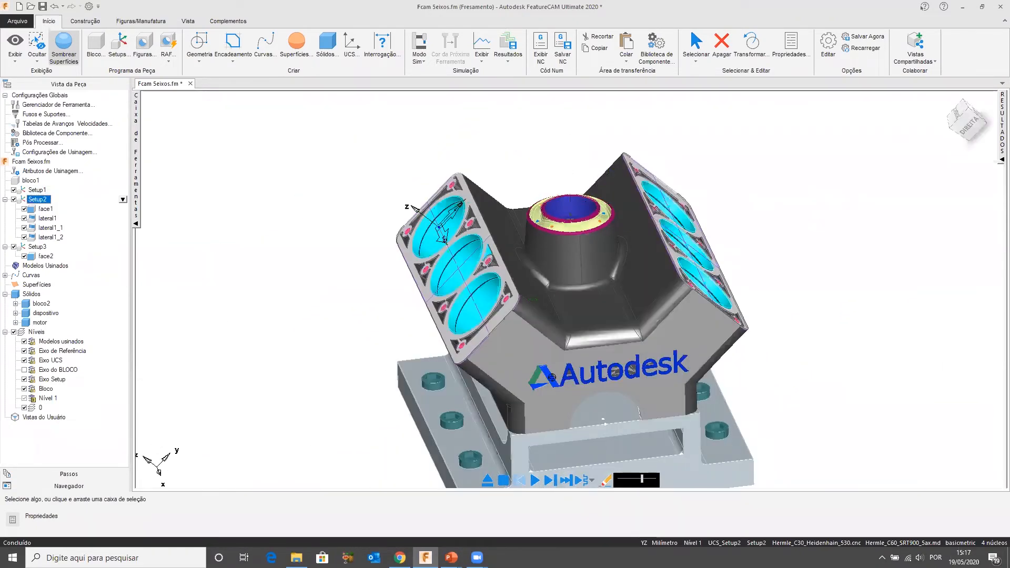
# Examine the small holes around the central flange ring and reactivate Setup1
pyautogui.moveTo(618, 297); pyautogui.dragTo(523, 212, button='middle')
pyautogui.scroll(2, 522, 212)
pyautogui.moveTo(525, 281); pyautogui.dragTo(581, 315, button='middle')
pyautogui.scroll(1, 555, 269)
pyautogui.scroll(3, 568, 313)
pyautogui.click(569, 315)
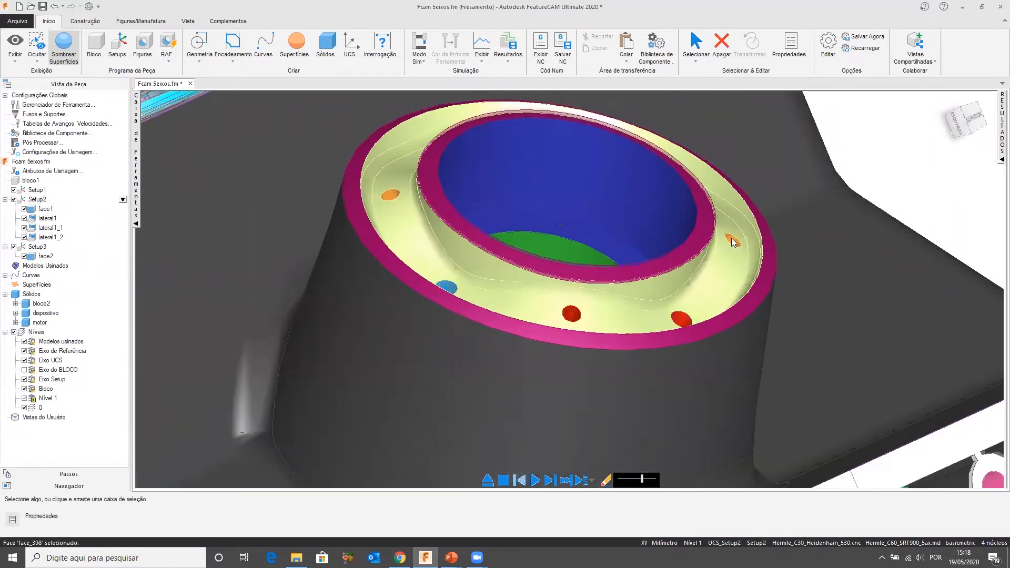
pyautogui.scroll(-3, 682, 280)
pyautogui.moveTo(695, 336); pyautogui.dragTo(544, 342, button='middle')
pyautogui.scroll(3, 545, 342)
pyautogui.scroll(2, 544, 338)
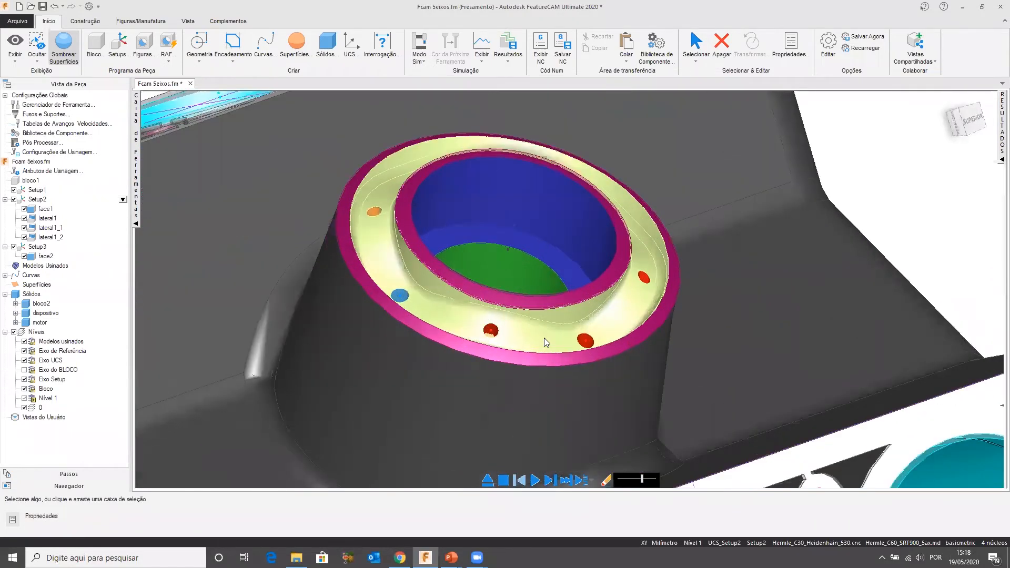
pyautogui.scroll(-6, 545, 339)
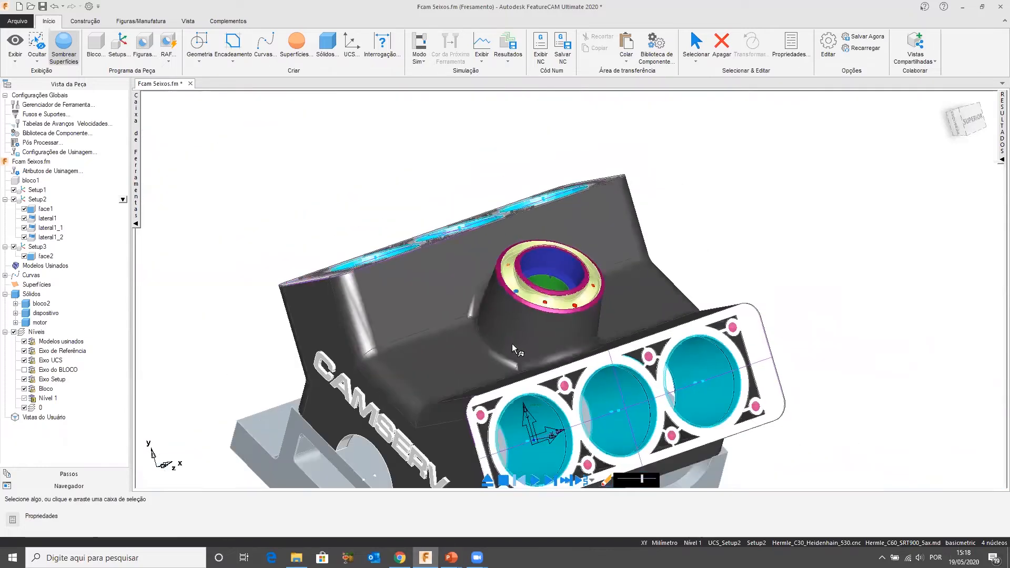
pyautogui.moveTo(561, 308); pyautogui.dragTo(526, 243, button='middle')
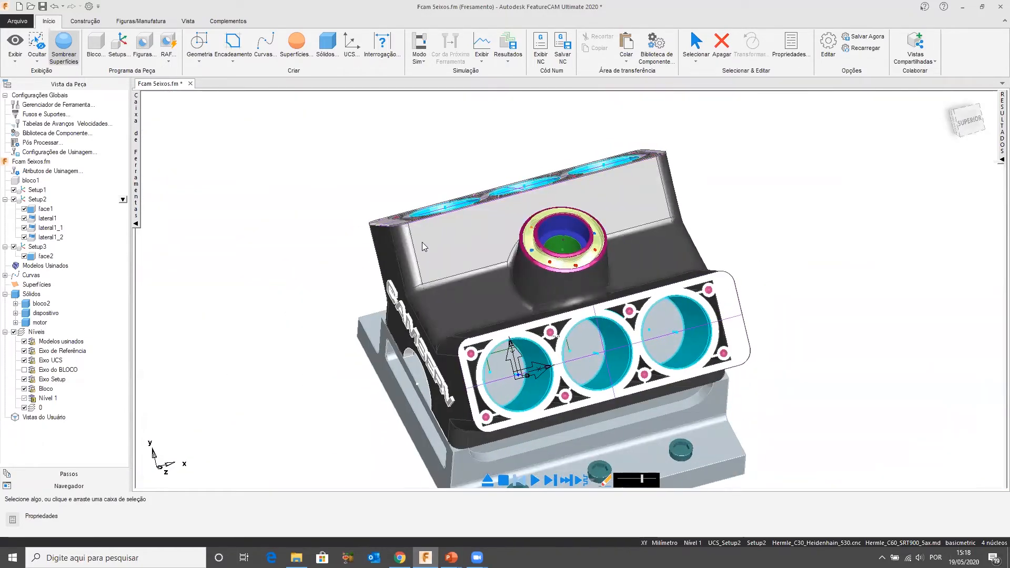
pyautogui.scroll(-2, 527, 308)
pyautogui.moveTo(262, 246); pyautogui.dragTo(293, 234, button='middle')
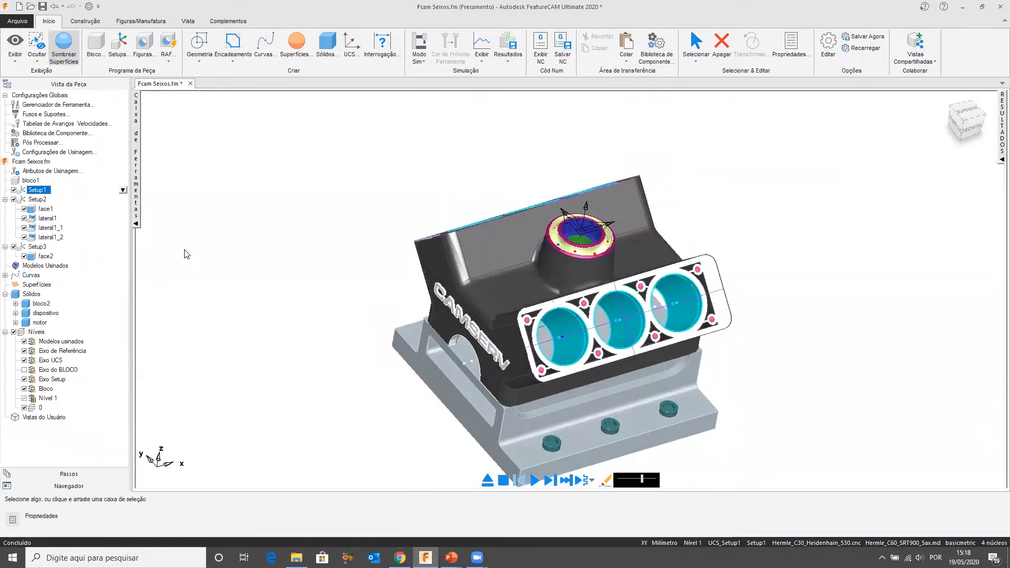
# Set up a new hole feature along a vector in Setup1, recognizing all holes and excluding diameters greater than 25 mm
pyautogui.click(143, 43)
pyautogui.click(703, 171)
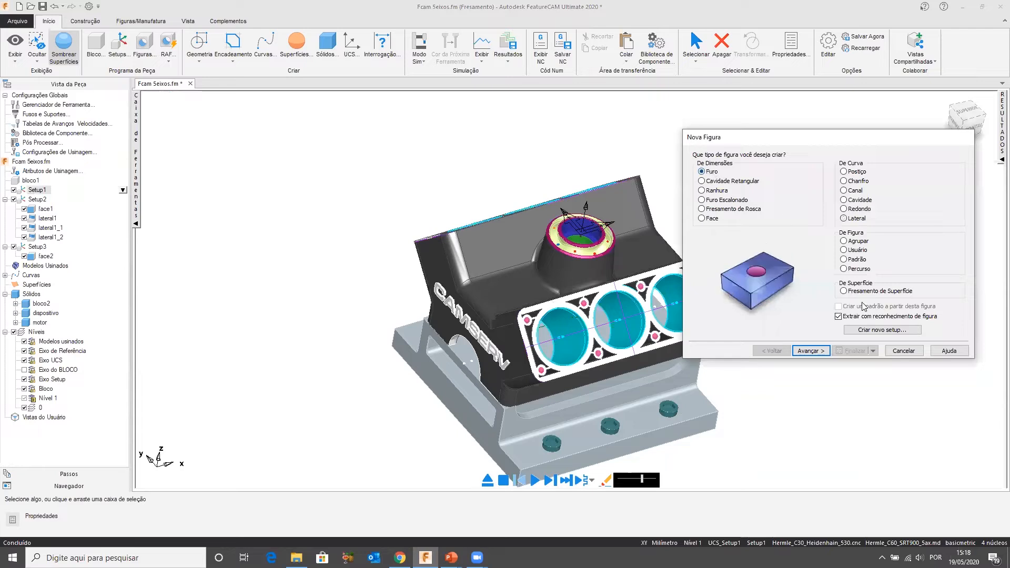
pyautogui.click(811, 351)
pyautogui.moveTo(469, 260); pyautogui.dragTo(634, 242, button='middle')
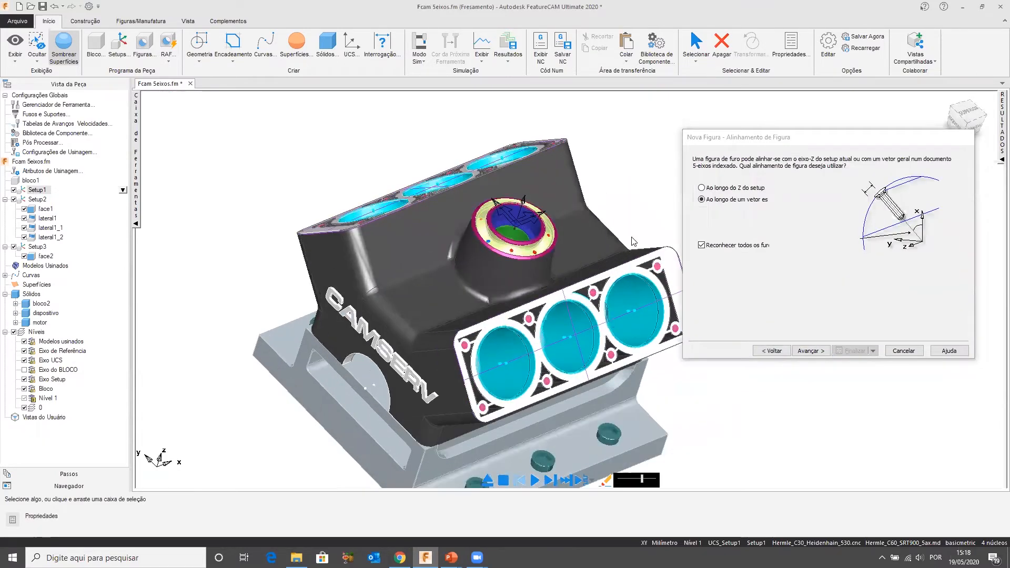
pyautogui.scroll(2, 552, 258)
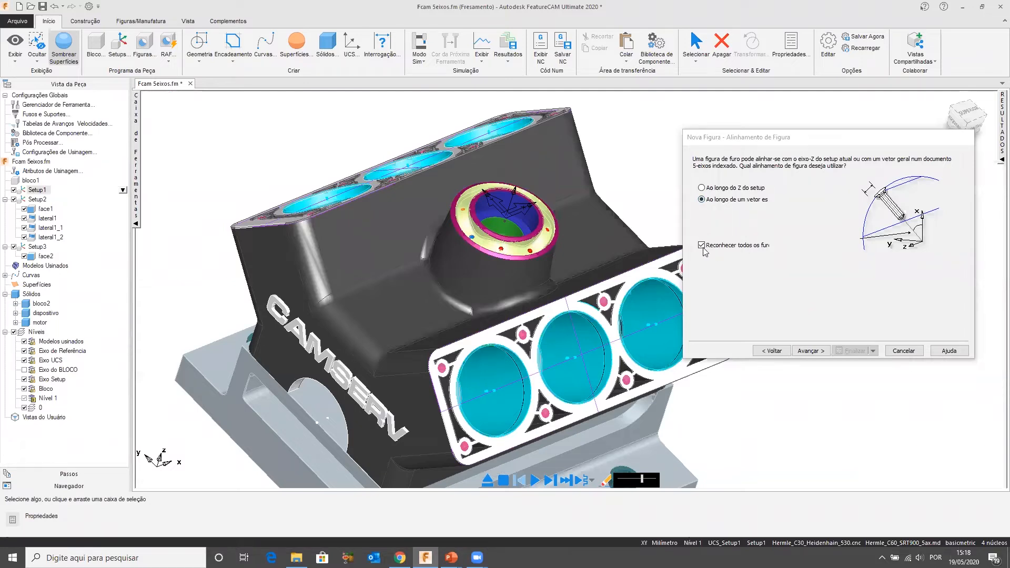
pyautogui.click(801, 352)
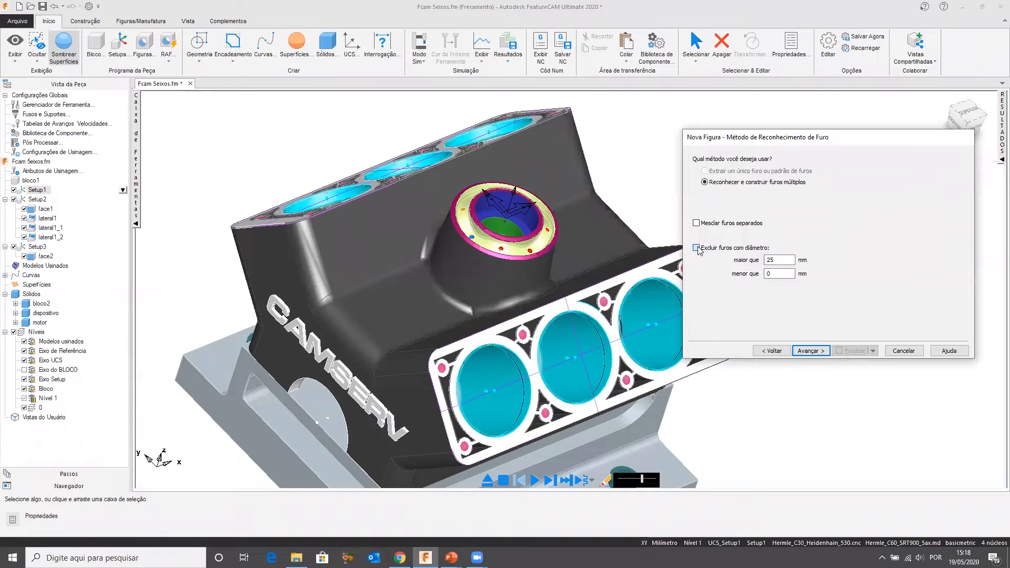
pyautogui.scroll(-3, 535, 248)
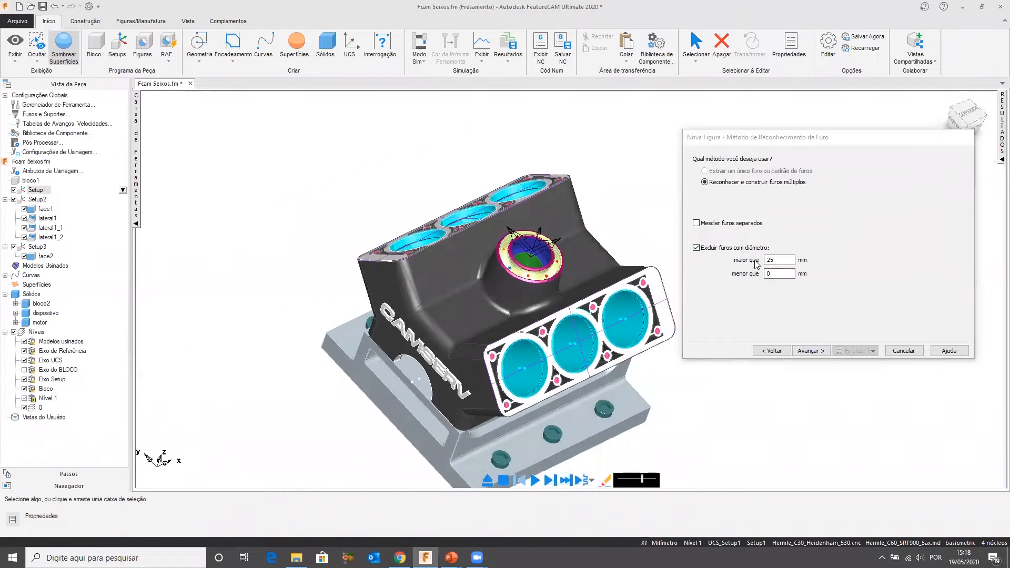
pyautogui.click(805, 351)
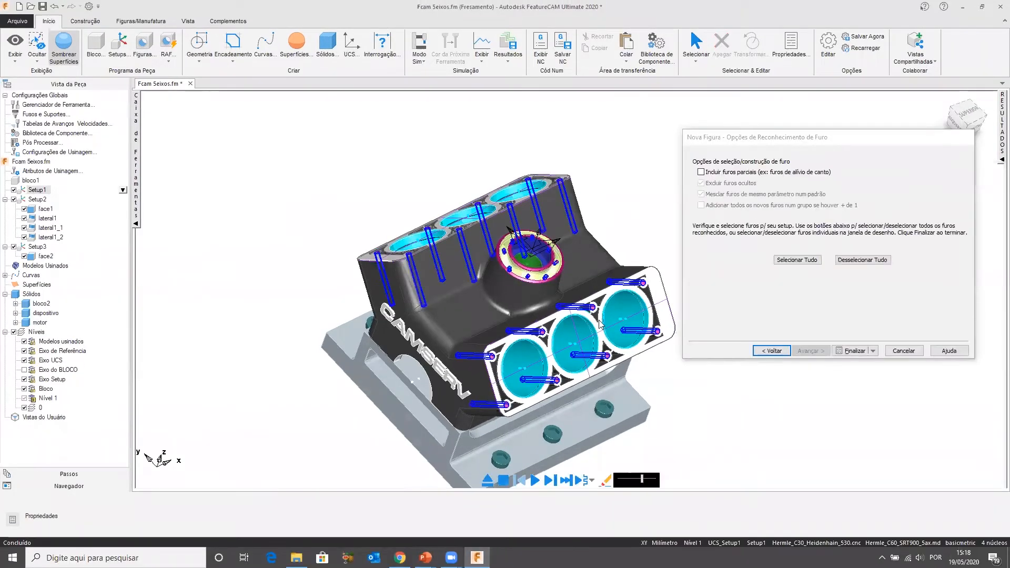
# Inspect the recognized holes on both cylinder banks and the flange, select all of them, and create the hole features
pyautogui.moveTo(572, 275); pyautogui.dragTo(386, 330, button='middle')
pyautogui.scroll(5, 384, 331)
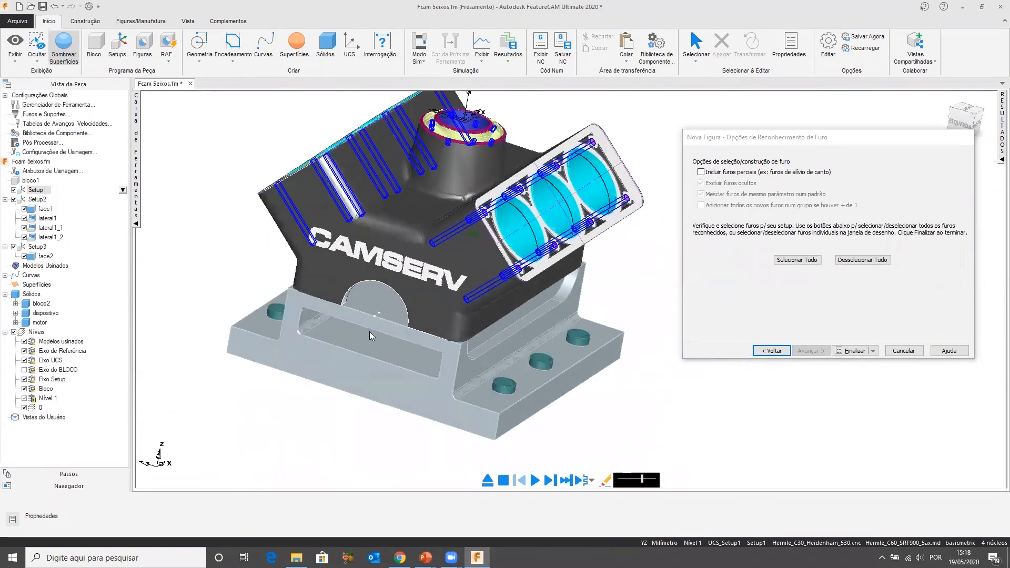
pyautogui.moveTo(449, 367); pyautogui.dragTo(295, 354, button='middle')
pyautogui.moveTo(598, 334); pyautogui.dragTo(343, 343, button='middle')
pyautogui.scroll(-3, 343, 343)
pyautogui.moveTo(542, 348); pyautogui.dragTo(568, 264, button='middle')
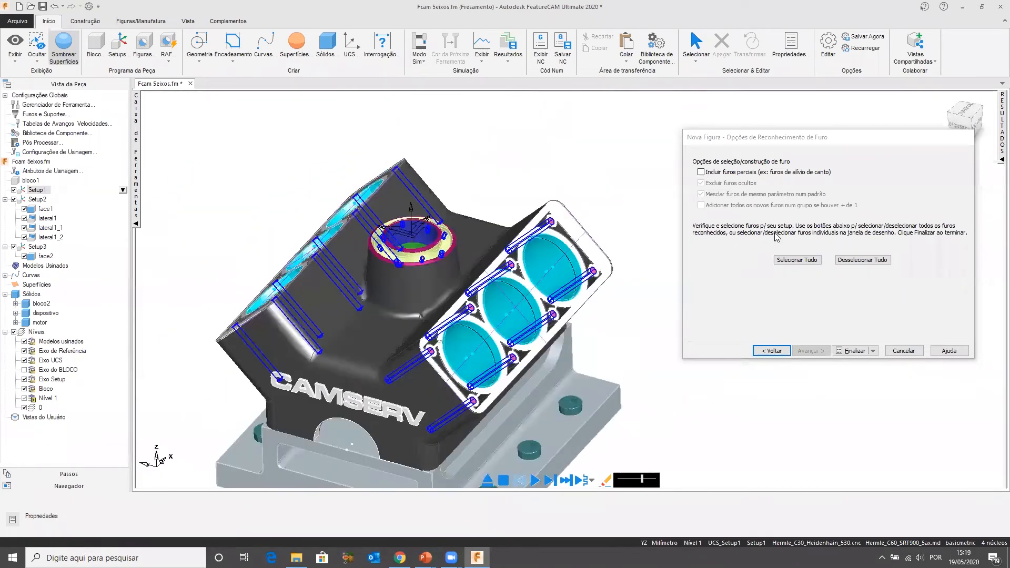
pyautogui.click(797, 260)
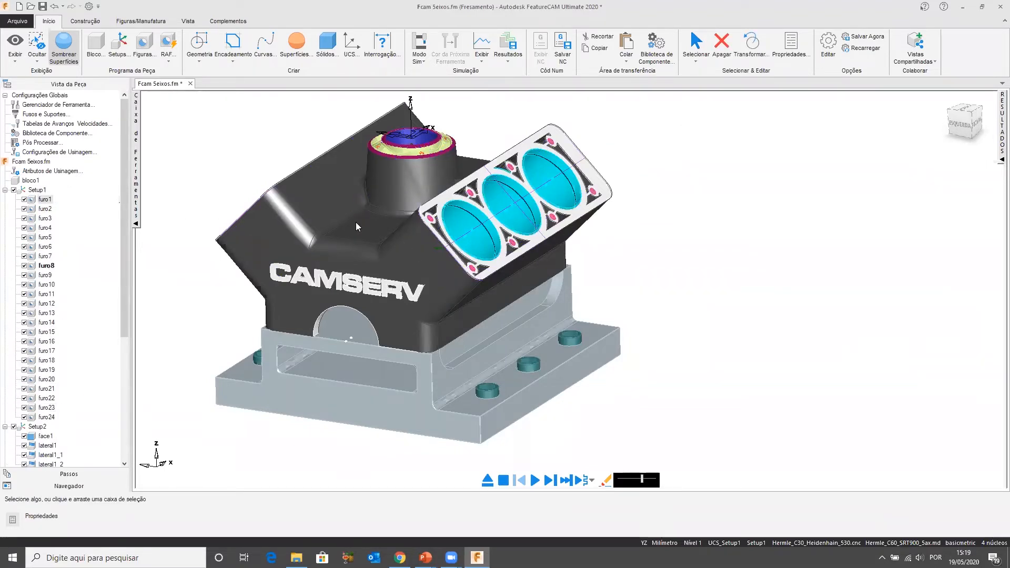
# Move the face1 and face2 finishing operations ahead of all drilling operations in the manually ordered operation list
pyautogui.click(1002, 160)
pyautogui.moveTo(820, 181); pyautogui.dragTo(750, 176)
pyautogui.scroll(-2, 583, 200)
pyautogui.moveTo(612, 246); pyautogui.dragTo(551, 264, button='middle')
pyautogui.keyDown('shift'); pyautogui.moveTo(641, 284); pyautogui.dragTo(712, 306, button='middle'); pyautogui.keyUp('shift')
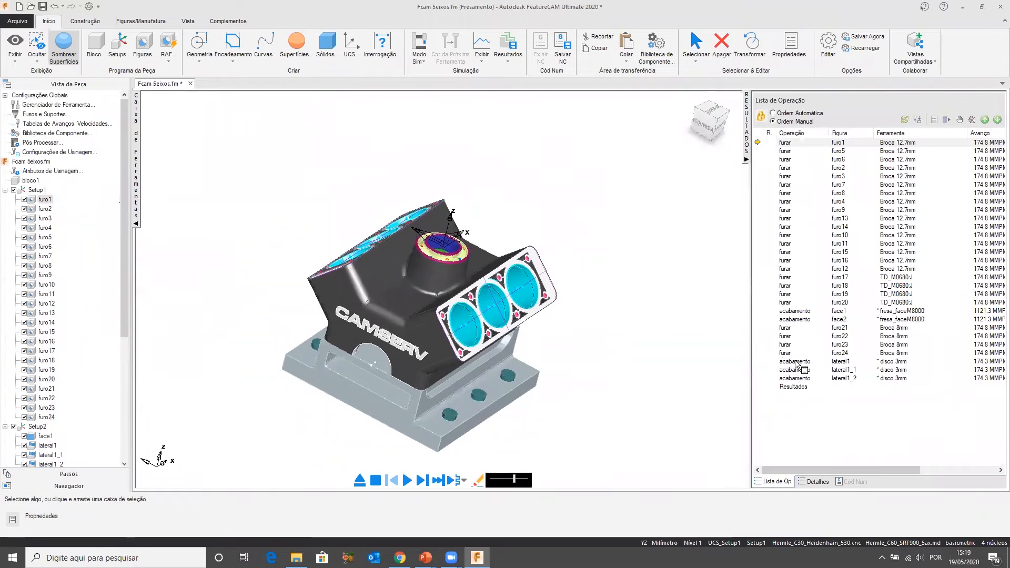
pyautogui.click(797, 362)
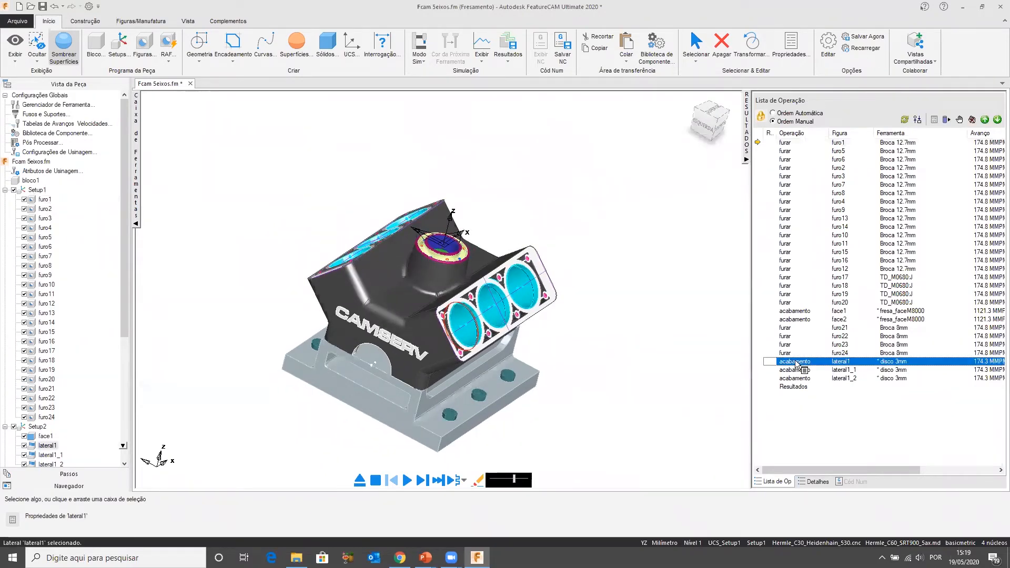
pyautogui.click(793, 319)
pyautogui.keyDown('shift'); pyautogui.click(797, 312); pyautogui.keyUp('shift')
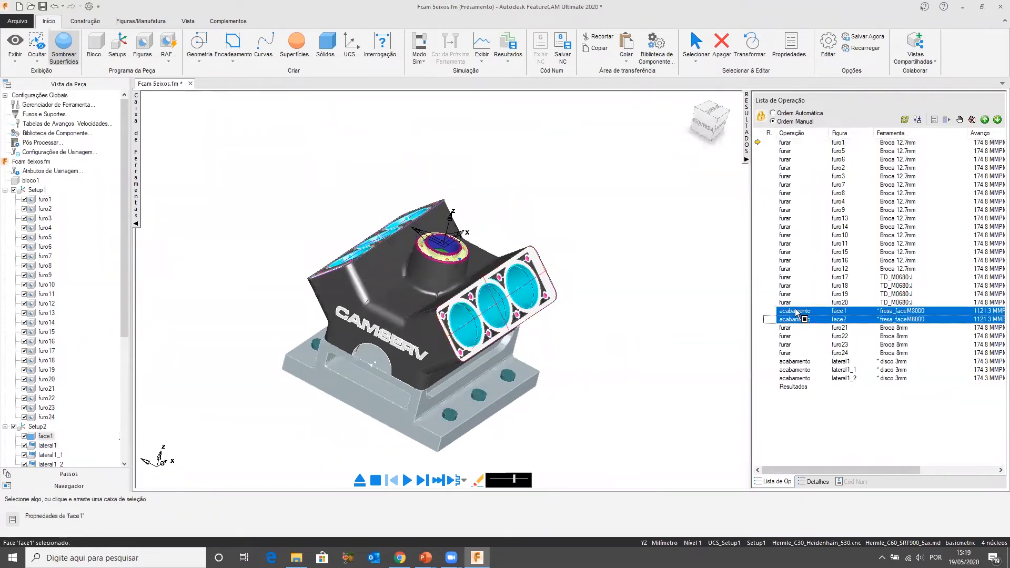
pyautogui.moveTo(803, 263); pyautogui.dragTo(811, 146)
# Run the machine simulation of the facing, drilling and grooving operations with the operation list collapsed, and exit it
pyautogui.scroll(-3, 600, 199)
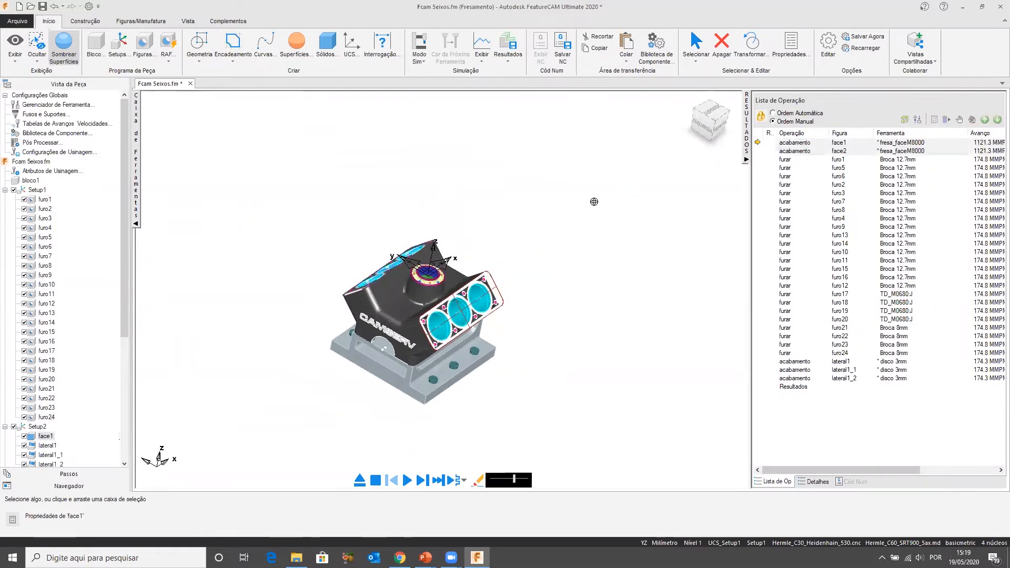
pyautogui.click(422, 479)
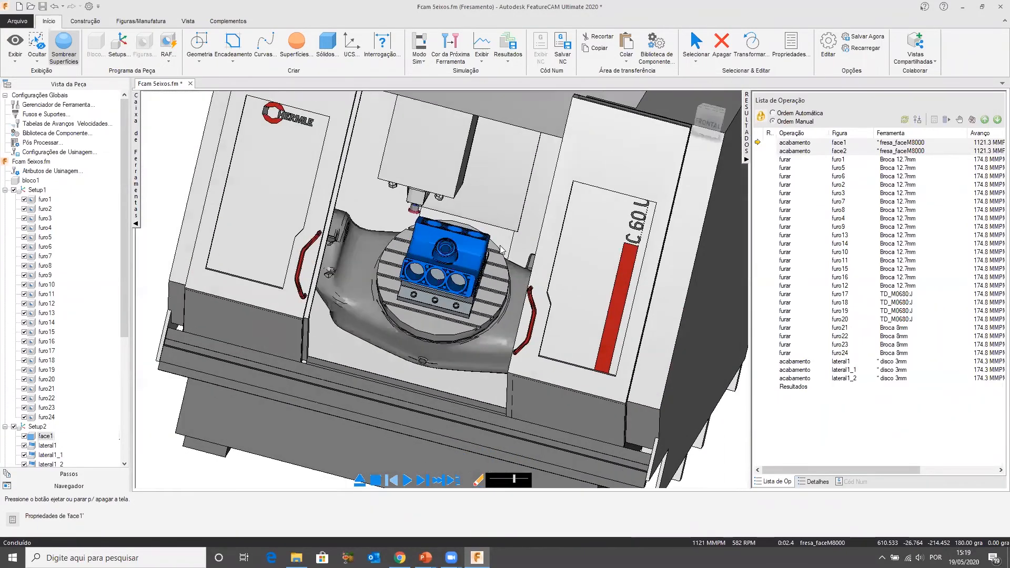
pyautogui.click(747, 159)
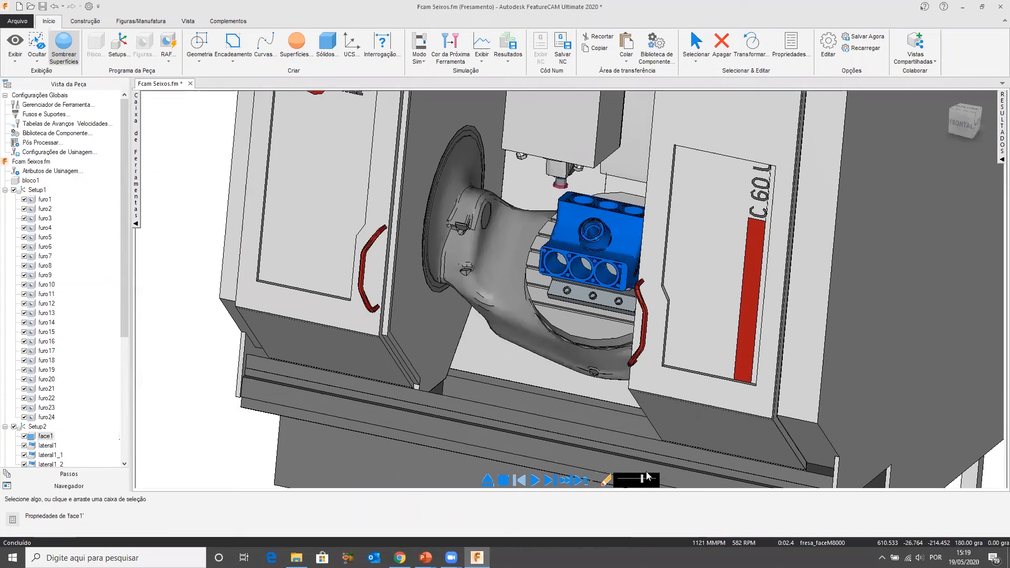
pyautogui.click(535, 480)
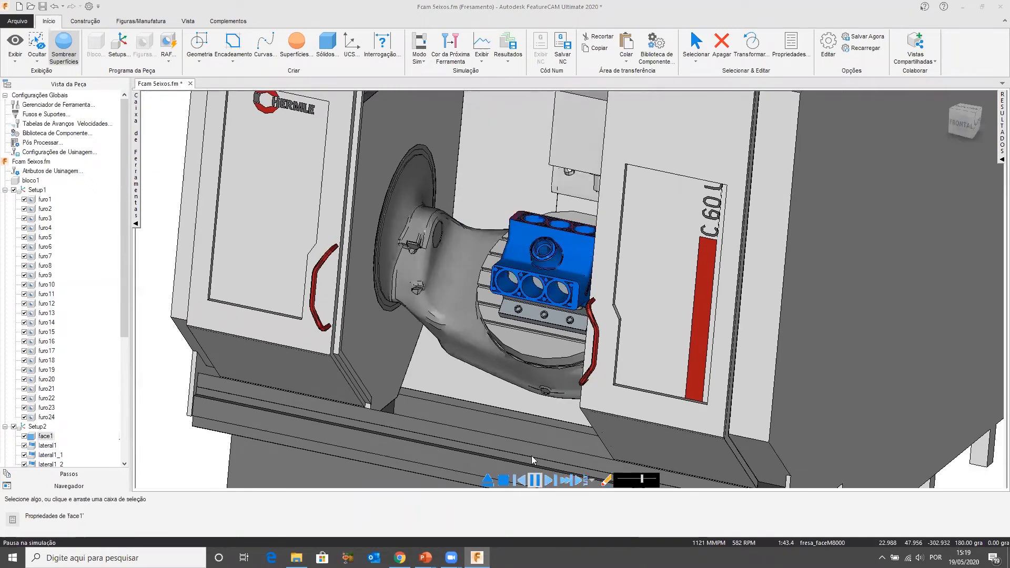
pyautogui.moveTo(637, 353); pyautogui.dragTo(637, 347, button='middle')
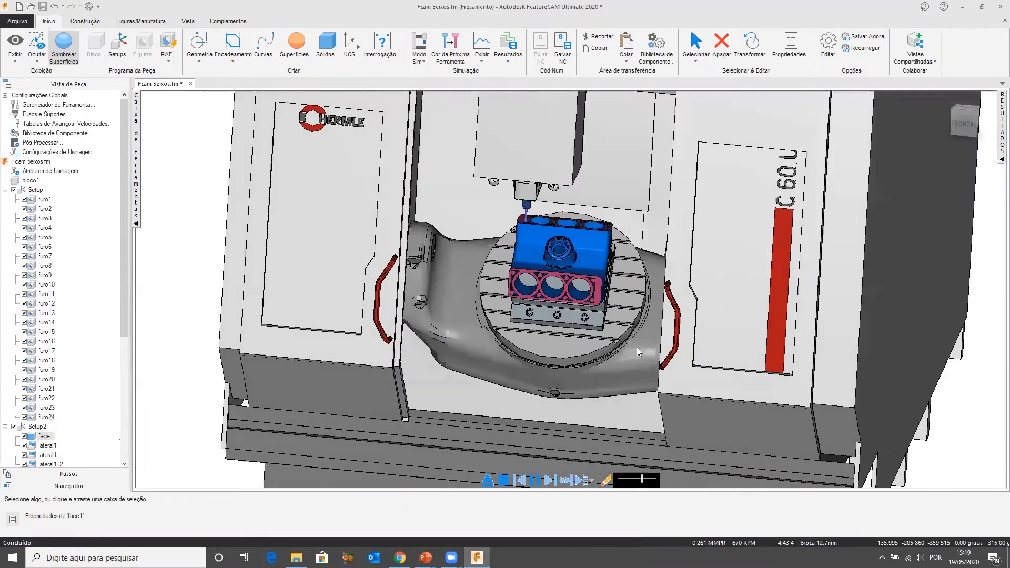
pyautogui.scroll(1, 615, 285)
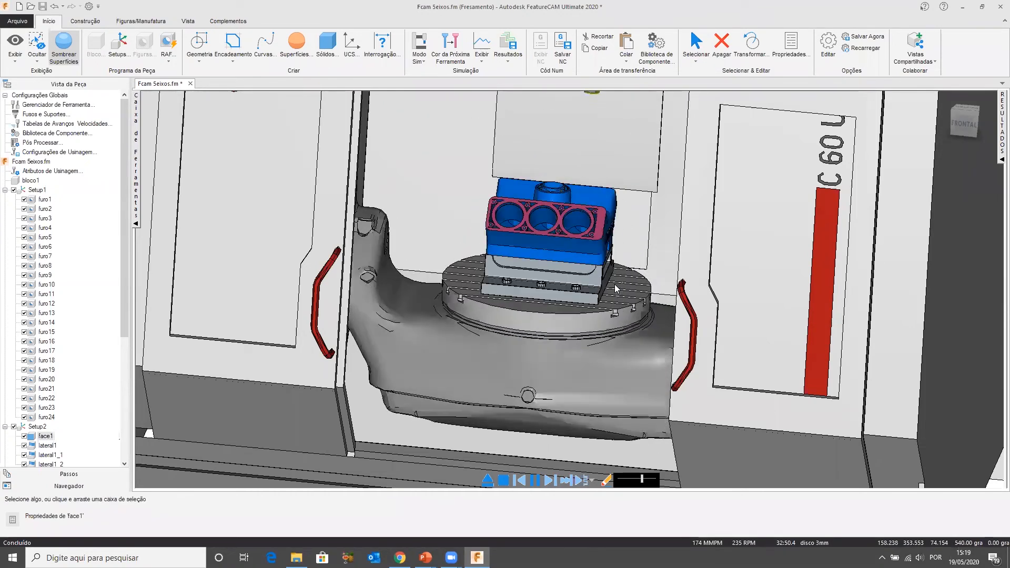
pyautogui.moveTo(620, 230); pyautogui.dragTo(568, 350, button='middle')
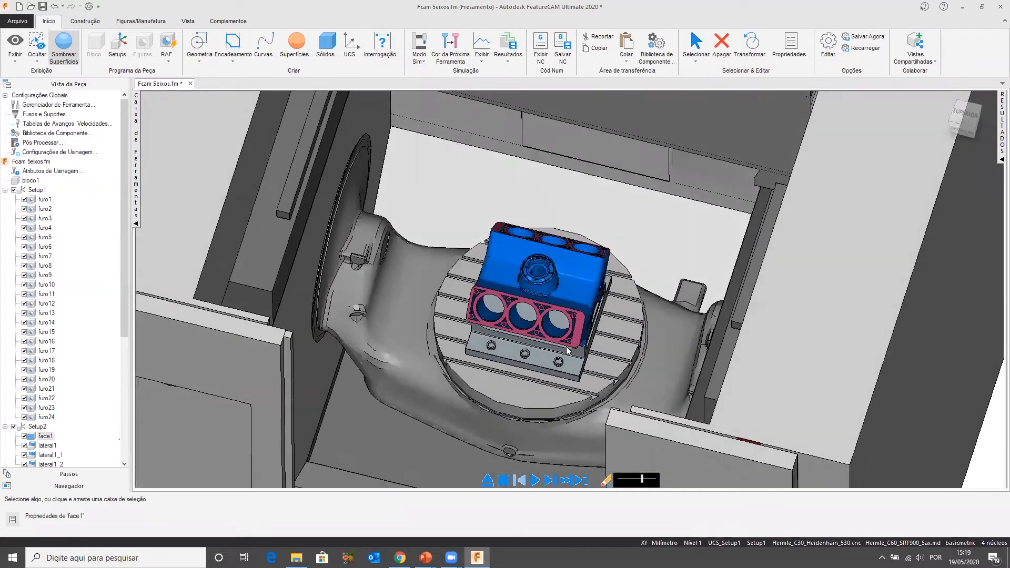
pyautogui.press('Escape')
# Examine the holes and bores on both cylinder banks from several sides of the engine block
pyautogui.scroll(5, 568, 314)
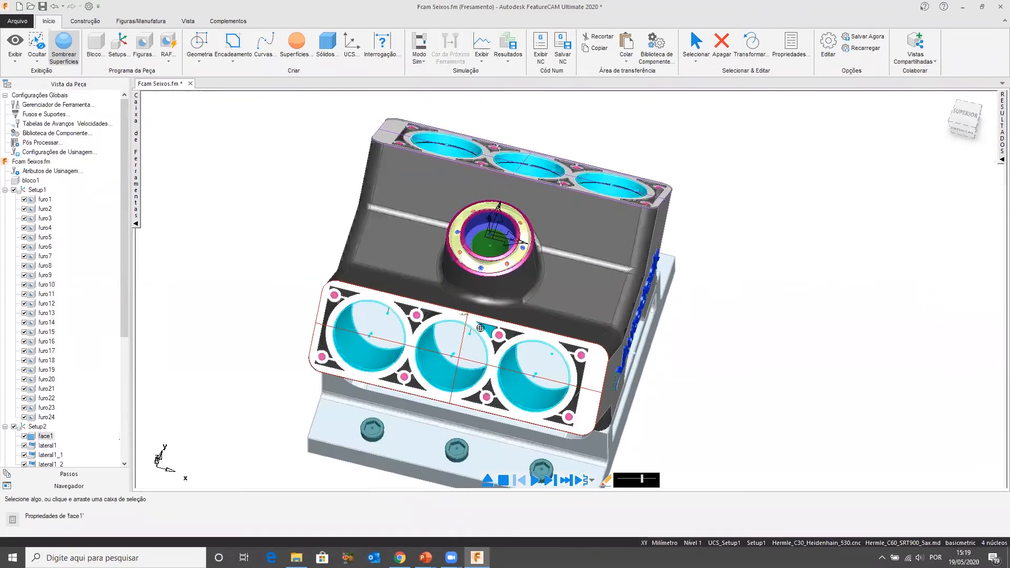
pyautogui.scroll(-4, 571, 322)
pyautogui.moveTo(547, 360); pyautogui.dragTo(327, 311, button='middle')
pyautogui.moveTo(635, 292); pyautogui.dragTo(267, 302, button='middle')
pyautogui.moveTo(700, 279); pyautogui.dragTo(636, 295, button='middle')
pyautogui.scroll(-4, 630, 282)
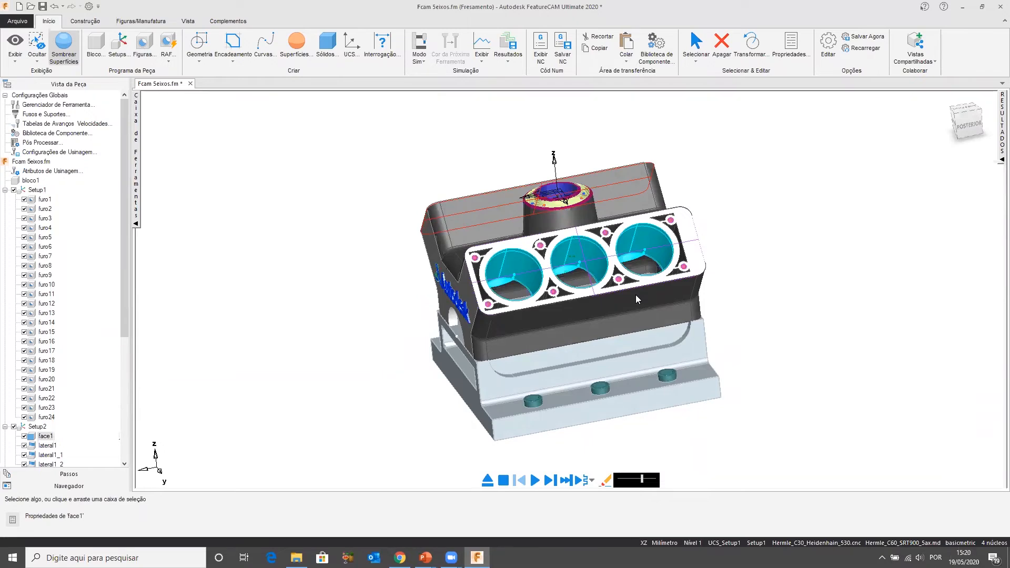
pyautogui.moveTo(625, 297); pyautogui.dragTo(621, 311, button='middle')
pyautogui.scroll(2, 556, 280)
pyautogui.scroll(2, 557, 280)
pyautogui.moveTo(557, 281); pyautogui.dragTo(793, 252, button='middle')
pyautogui.moveTo(529, 264); pyautogui.dragTo(579, 383, button='middle')
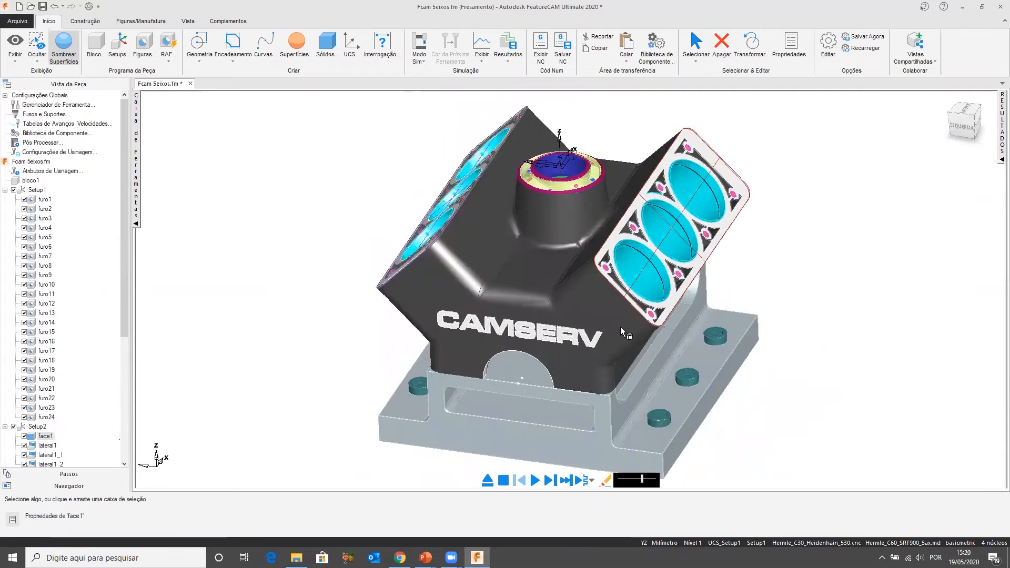
# Examine the ring faces, the curved recess and the small holes of the central flange up close
pyautogui.moveTo(621, 327); pyautogui.dragTo(587, 246, button='middle')
pyautogui.keyDown('shift'); pyautogui.moveTo(562, 200); pyautogui.dragTo(539, 292, button='middle'); pyautogui.keyUp('shift')
pyautogui.scroll(3, 535, 294)
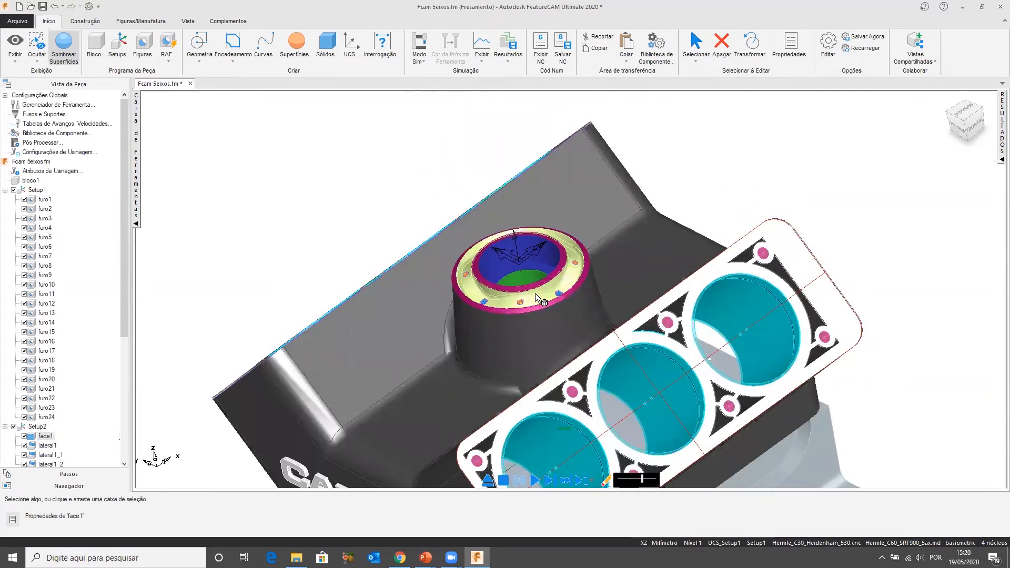
pyautogui.scroll(2, 535, 293)
pyautogui.scroll(-3, 535, 293)
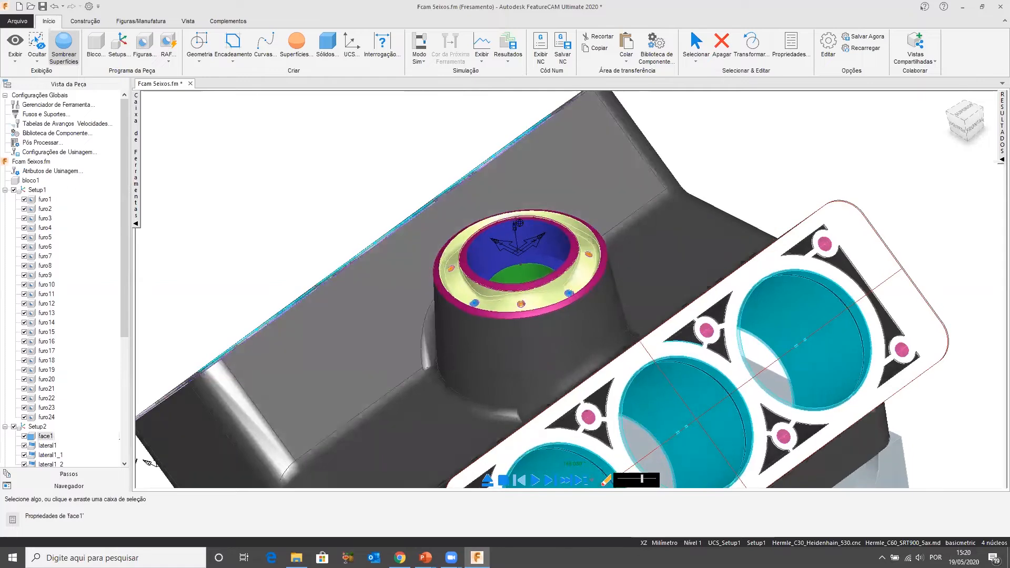
pyautogui.moveTo(594, 273); pyautogui.dragTo(574, 274, button='middle')
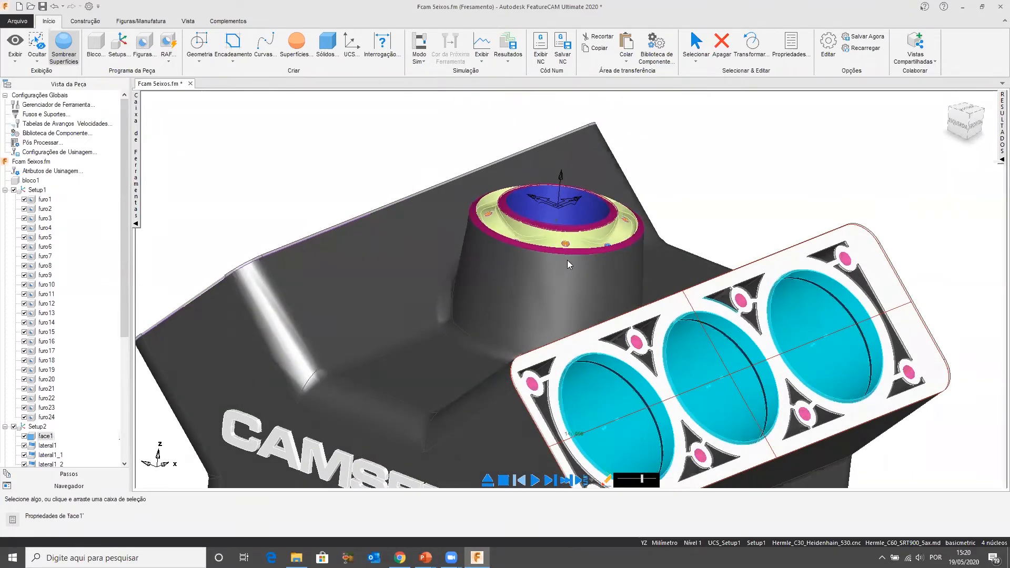
pyautogui.scroll(5, 568, 260)
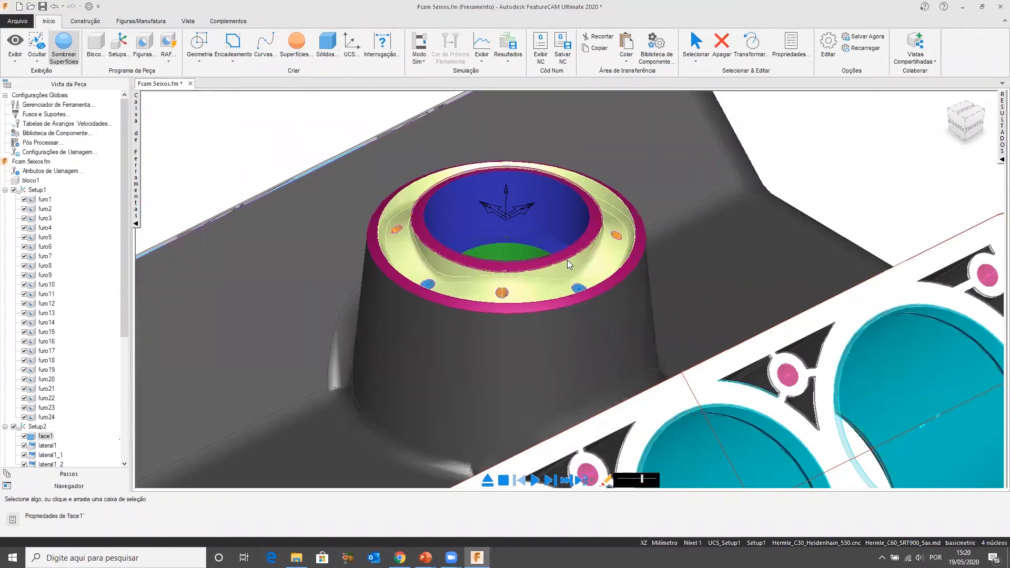
pyautogui.scroll(3, 561, 243)
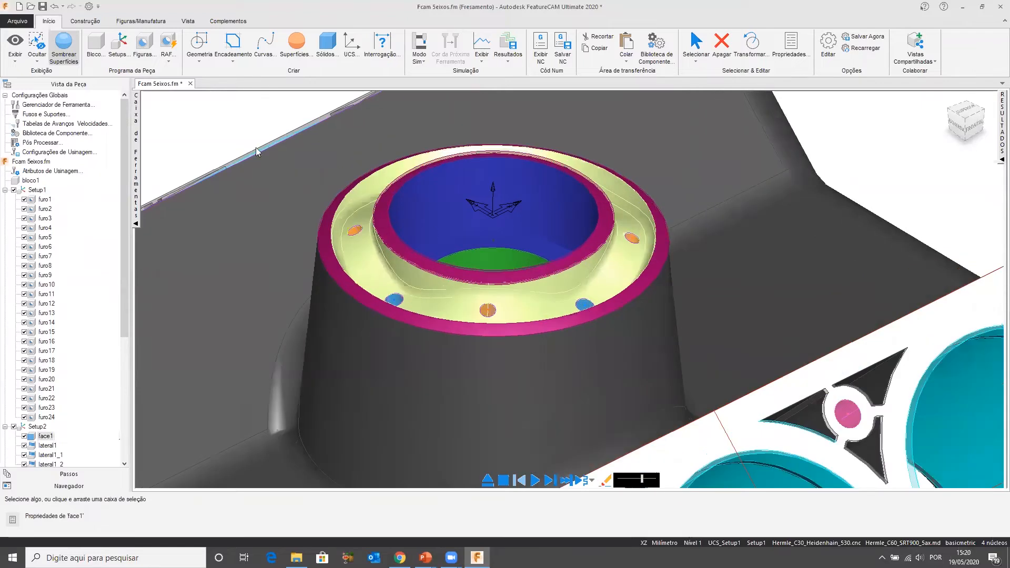
# Start a new feature and select the flat inner ring face around the central flange's bore
pyautogui.click(151, 49)
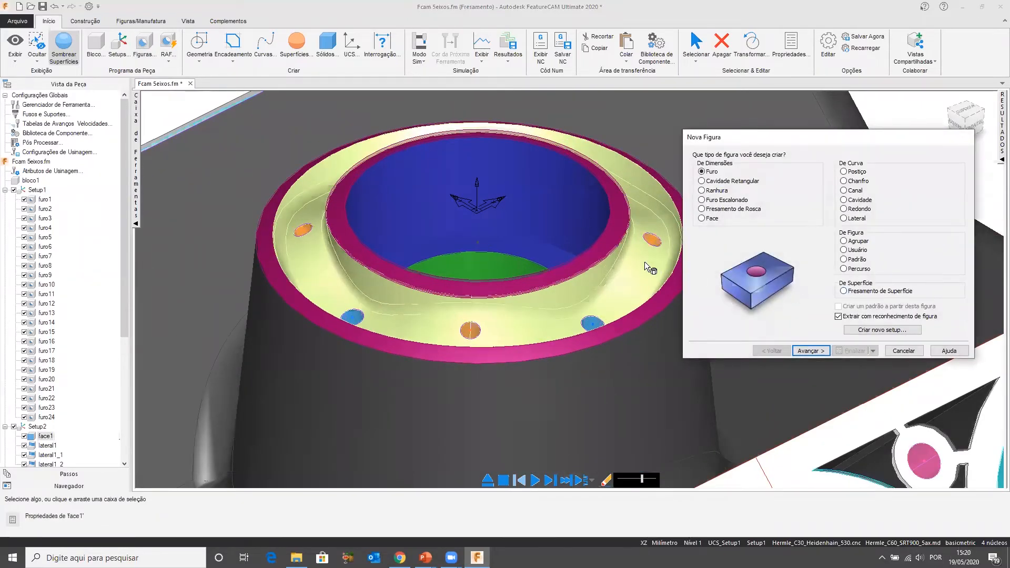
pyautogui.scroll(-2, 631, 264)
pyautogui.scroll(-2, 602, 266)
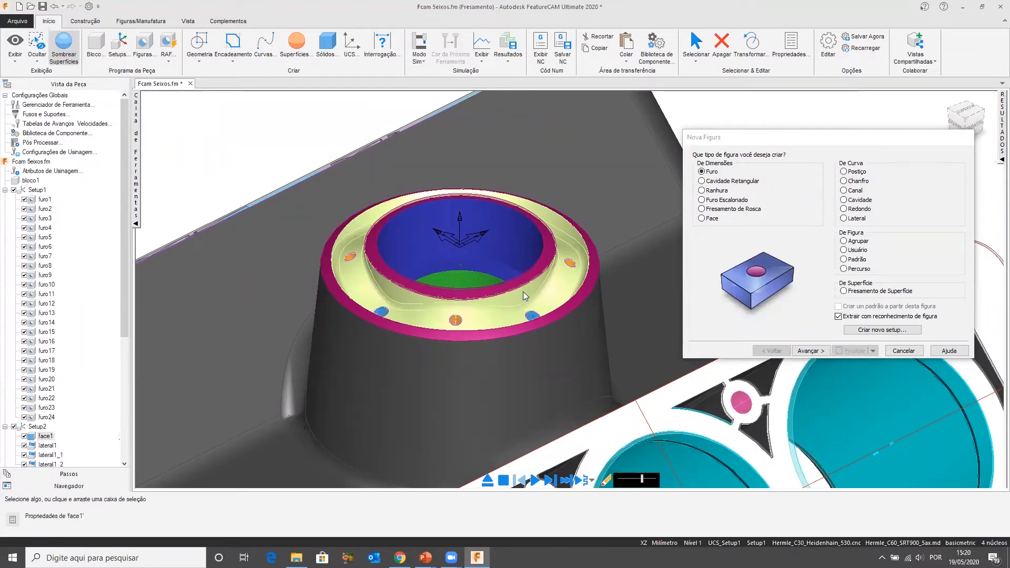
pyautogui.scroll(-2, 522, 292)
pyautogui.scroll(-2, 522, 291)
pyautogui.moveTo(541, 290); pyautogui.dragTo(549, 290, button='middle')
pyautogui.scroll(2, 511, 288)
pyautogui.scroll(1, 512, 288)
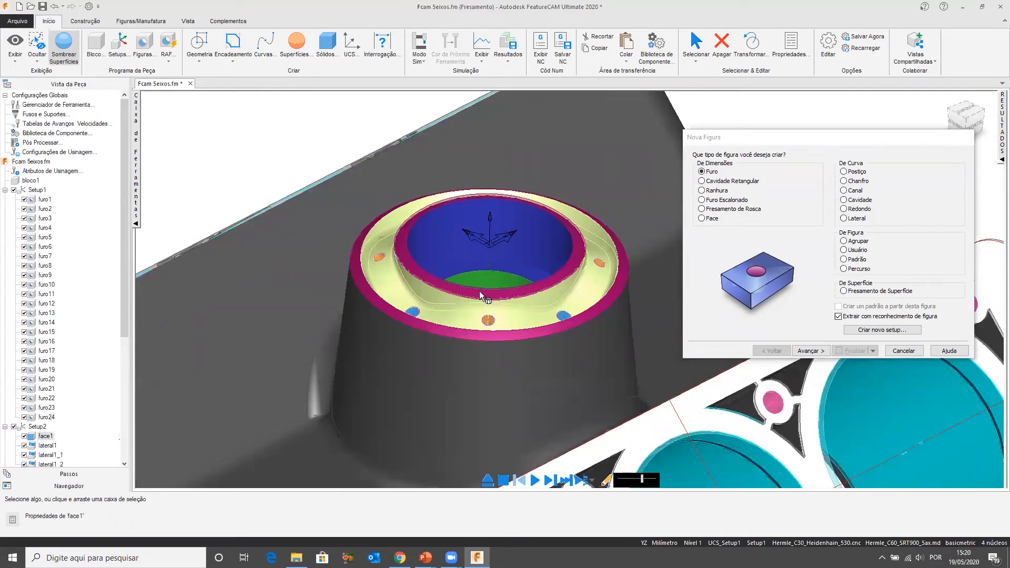
pyautogui.click(527, 291)
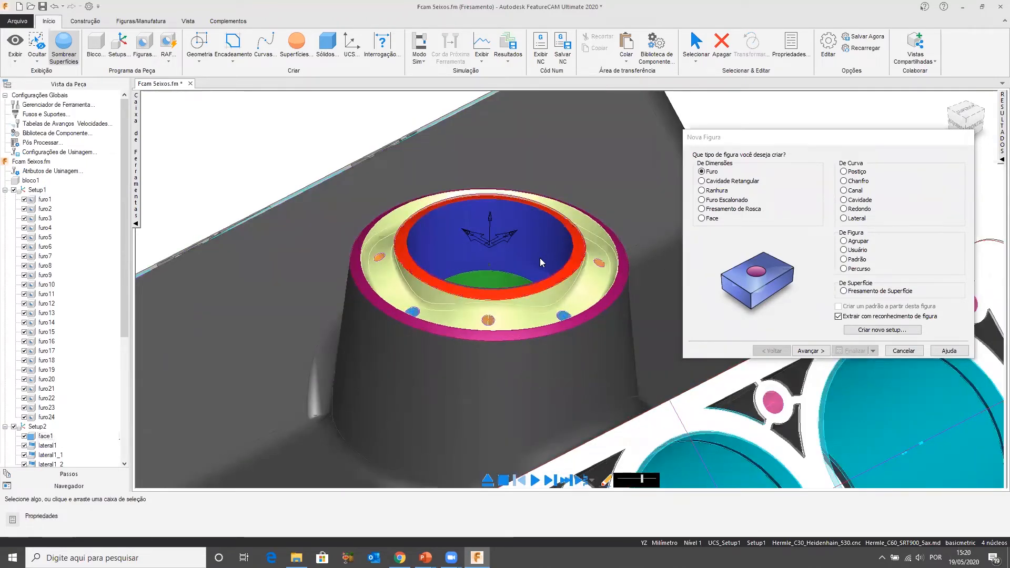
pyautogui.scroll(1, 540, 258)
# Change the new feature's type to surface milling and add the selected inner ring face as its part surface
pyautogui.click(816, 351)
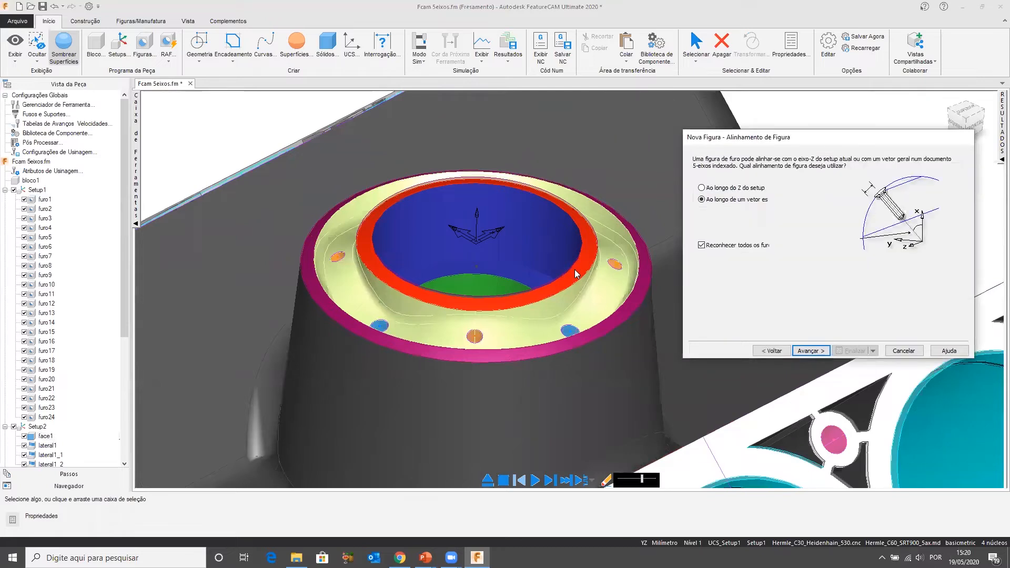
pyautogui.click(771, 351)
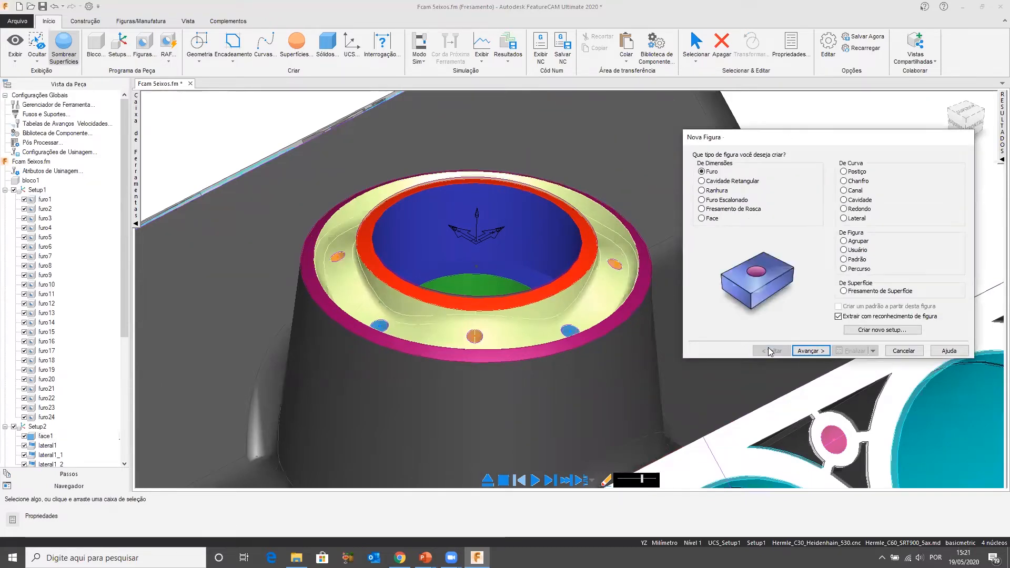
pyautogui.click(844, 291)
pyautogui.click(810, 351)
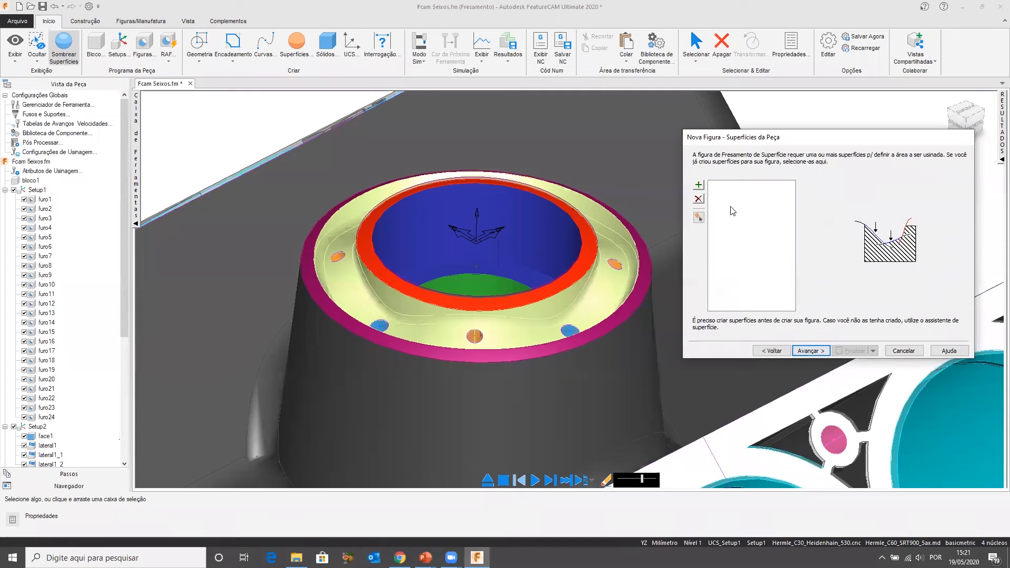
pyautogui.click(699, 185)
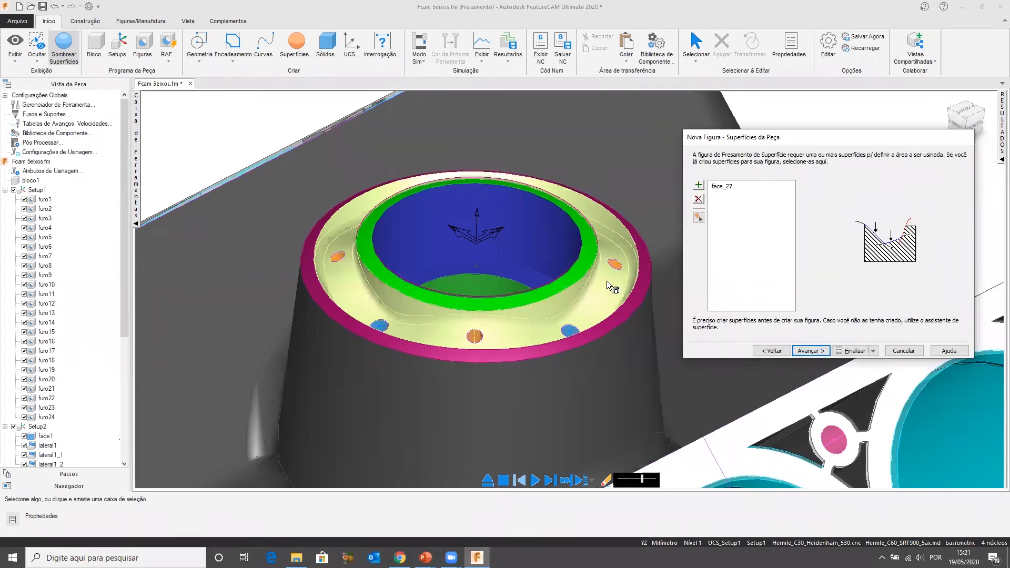
# Accept the inner ring face as the part surface and choose a single operation for the surface milling feature
pyautogui.scroll(-1, 607, 280)
pyautogui.moveTo(507, 288); pyautogui.dragTo(454, 290, button='middle')
pyautogui.scroll(1, 454, 290)
pyautogui.click(803, 352)
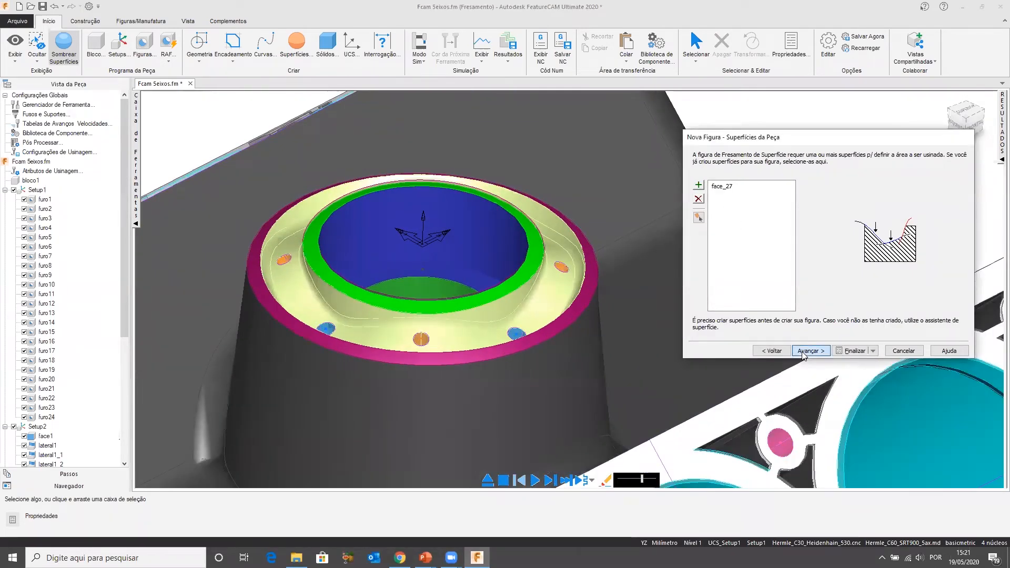
pyautogui.click(804, 354)
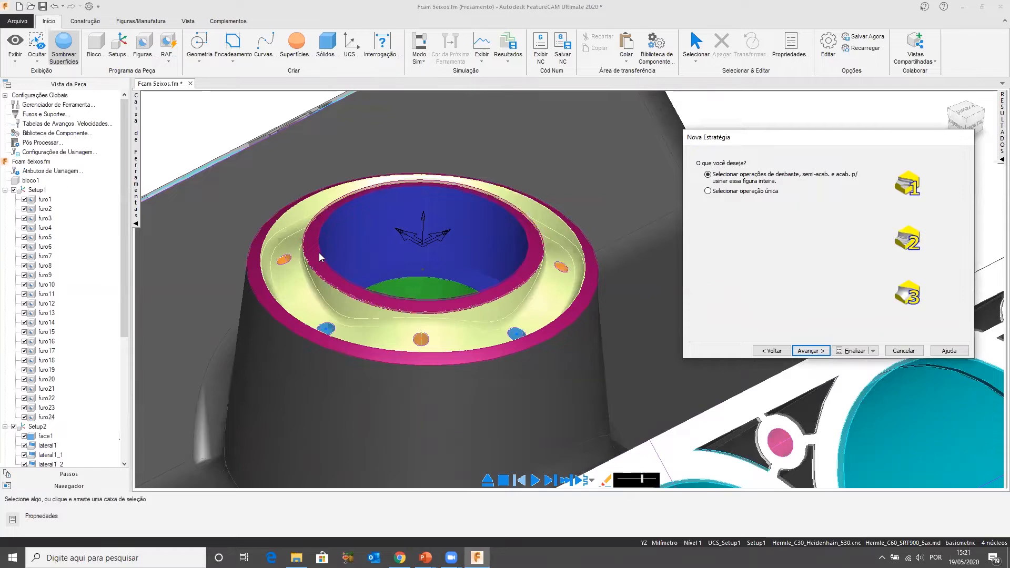
pyautogui.scroll(1, 318, 252)
pyautogui.click(718, 192)
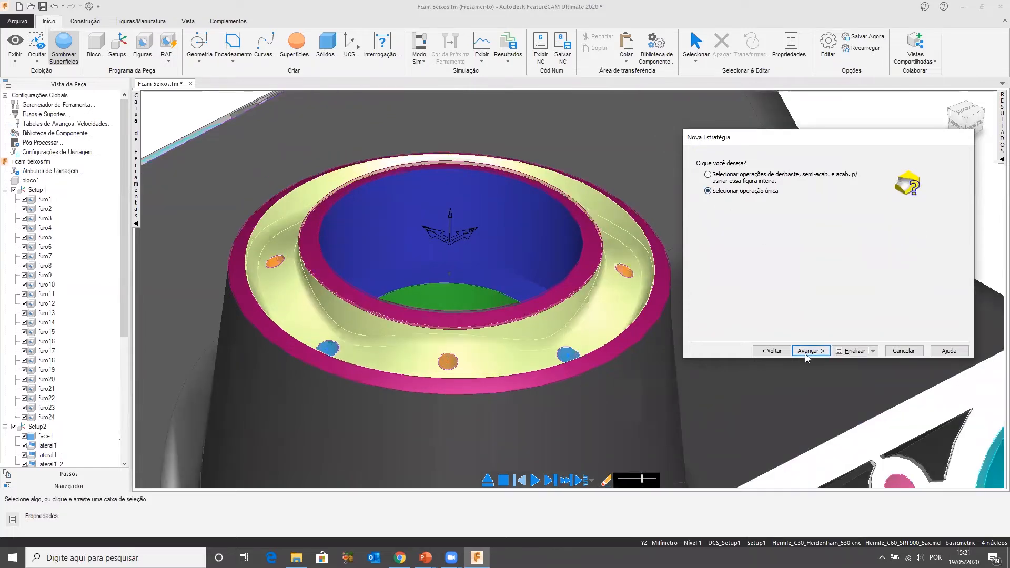
pyautogui.press('Return')
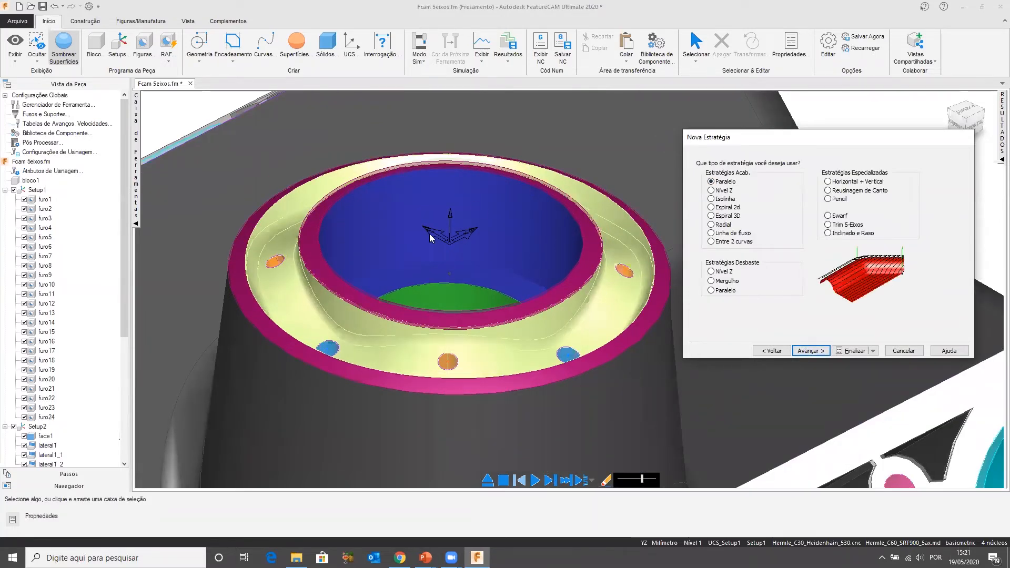
# Choose the Isoline finishing strategy with continuous spiral, create the surface milling feature and open its properties
pyautogui.scroll(-1, 424, 244)
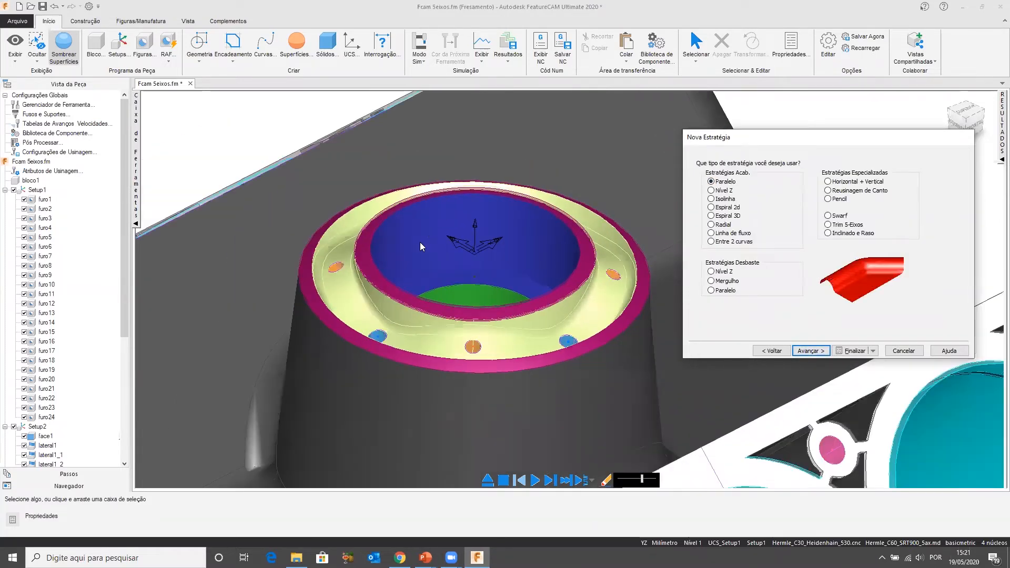
pyautogui.click(712, 199)
pyautogui.click(803, 352)
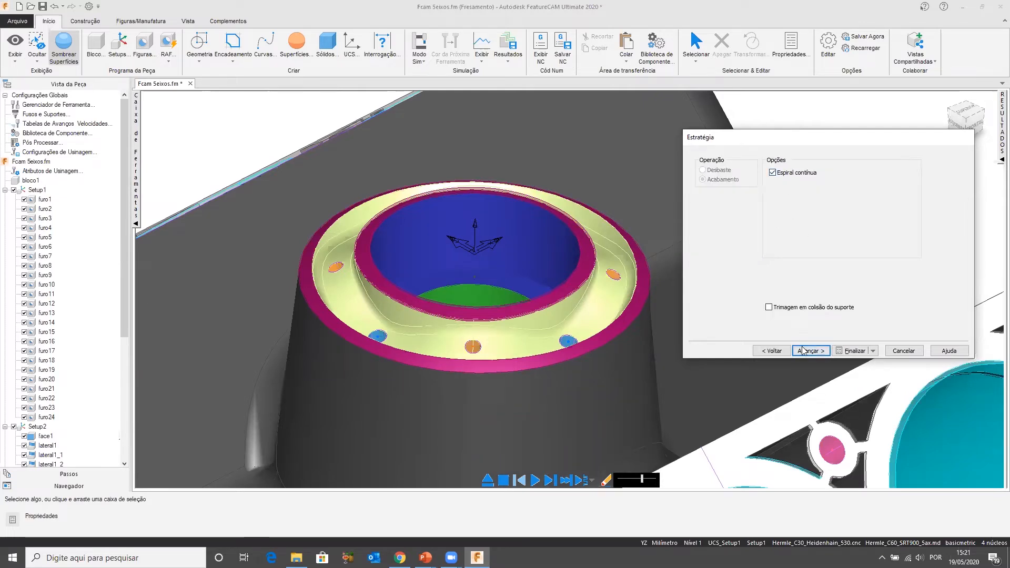
pyautogui.click(803, 351)
pyautogui.click(837, 350)
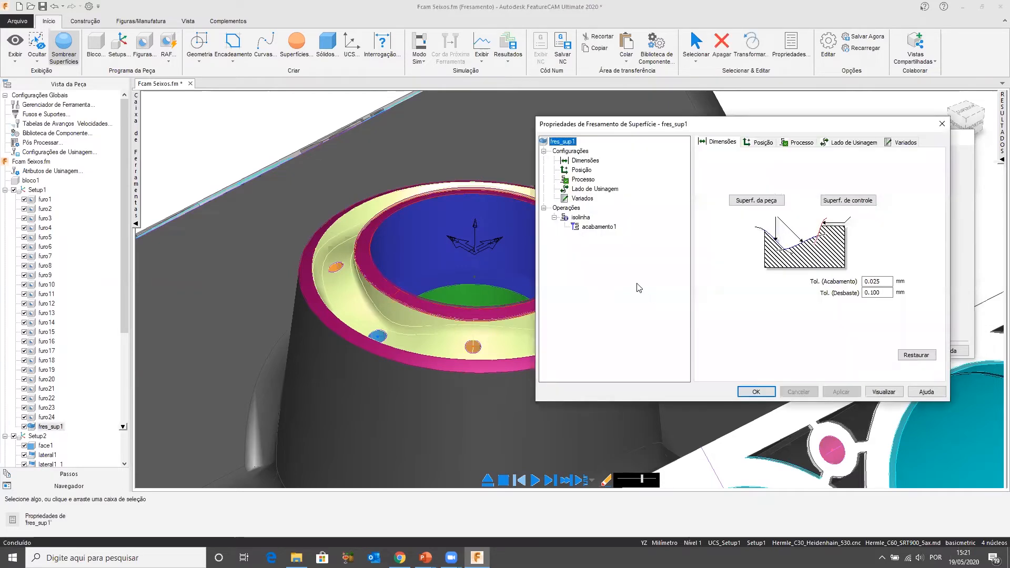
# Assign the ball-end mill Esf 5mm curta to the isoline finishing operation and apply the change
pyautogui.scroll(-3, 506, 247)
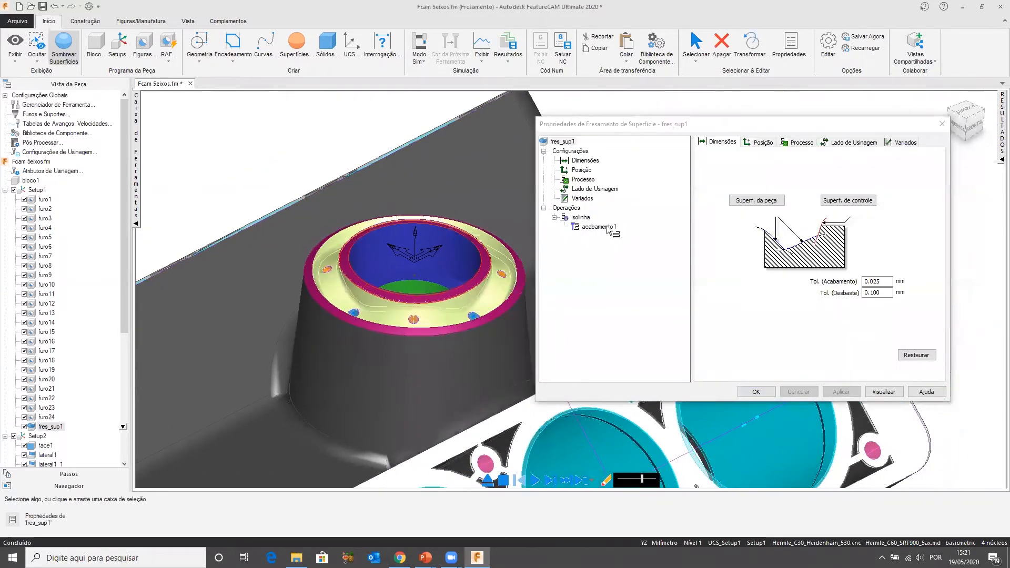
pyautogui.click(599, 227)
pyautogui.click(732, 262)
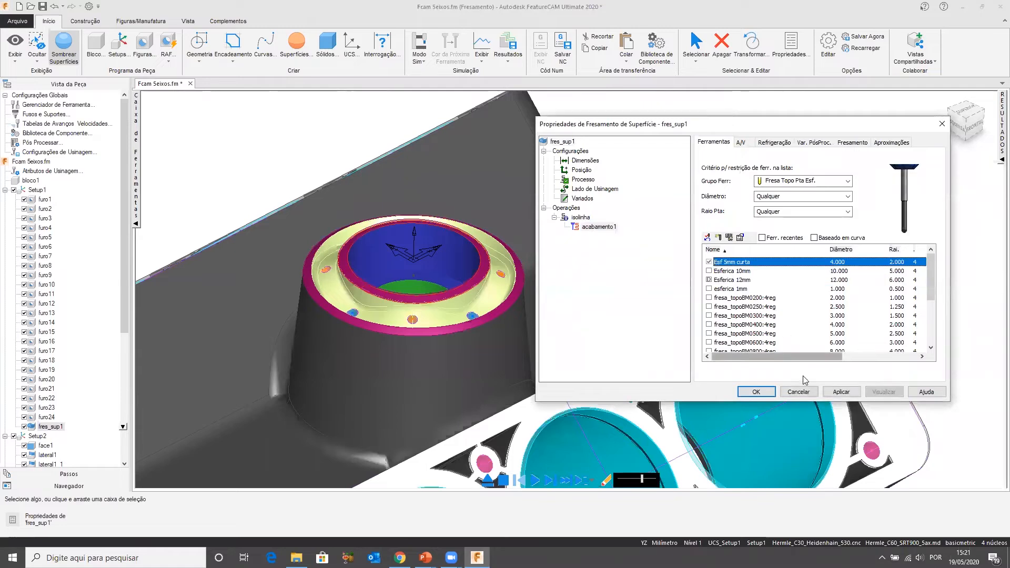
pyautogui.click(832, 393)
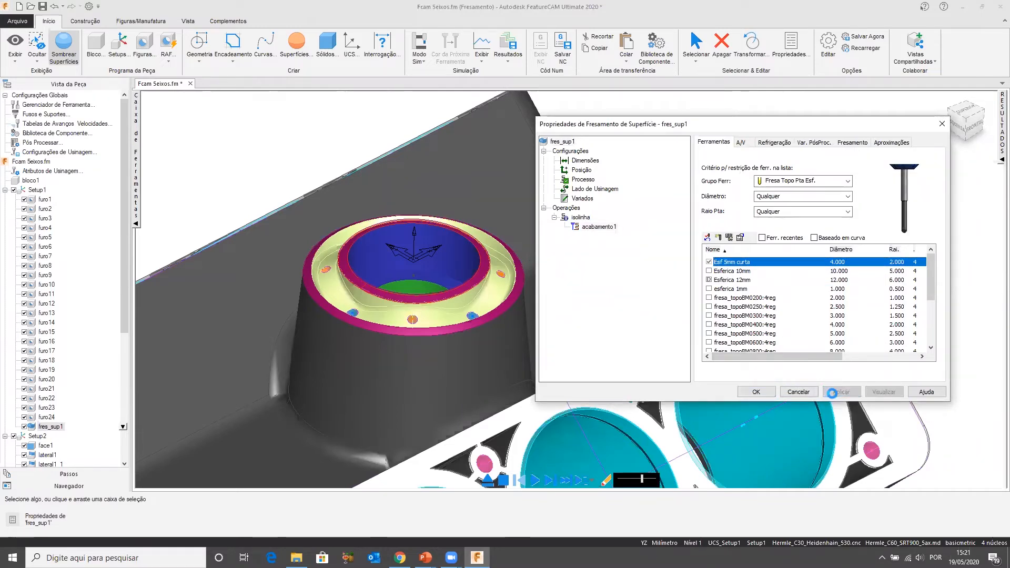
# Set the isoline finishing operation's stepover to 0.5 mm and confirm the feature's properties
pyautogui.click(853, 143)
pyautogui.click(727, 226)
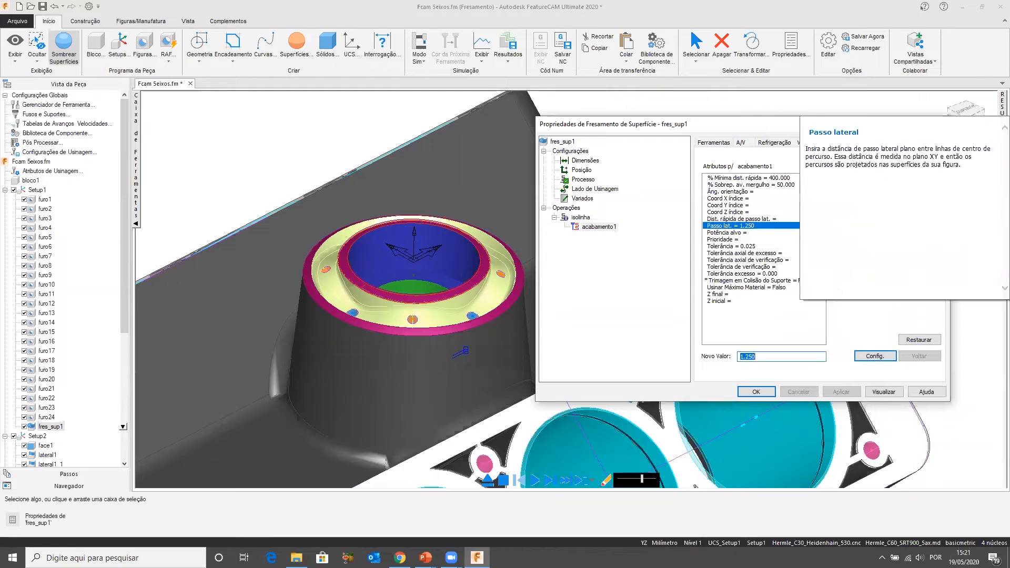
pyautogui.press('Return')
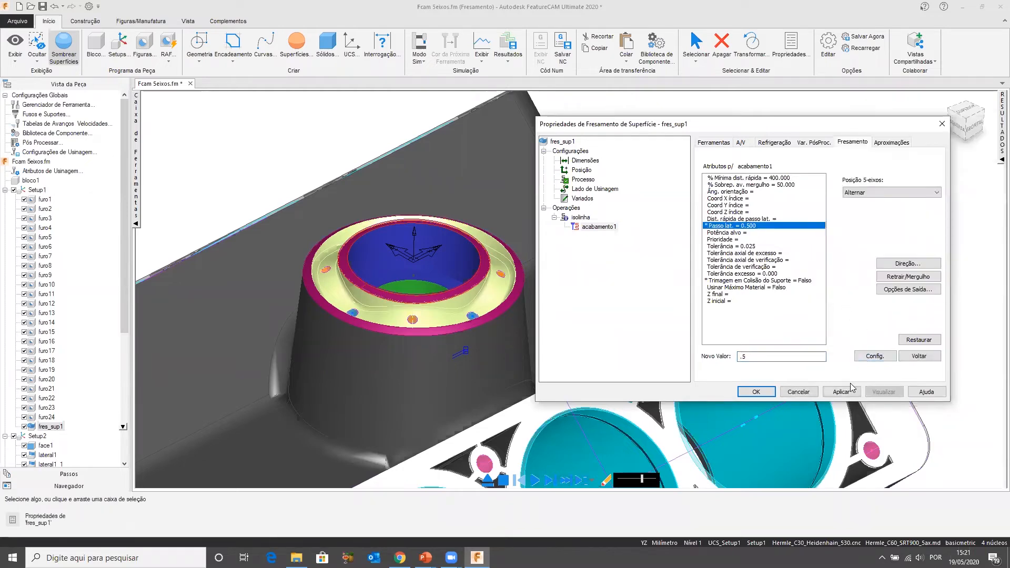
pyautogui.scroll(-2, 431, 264)
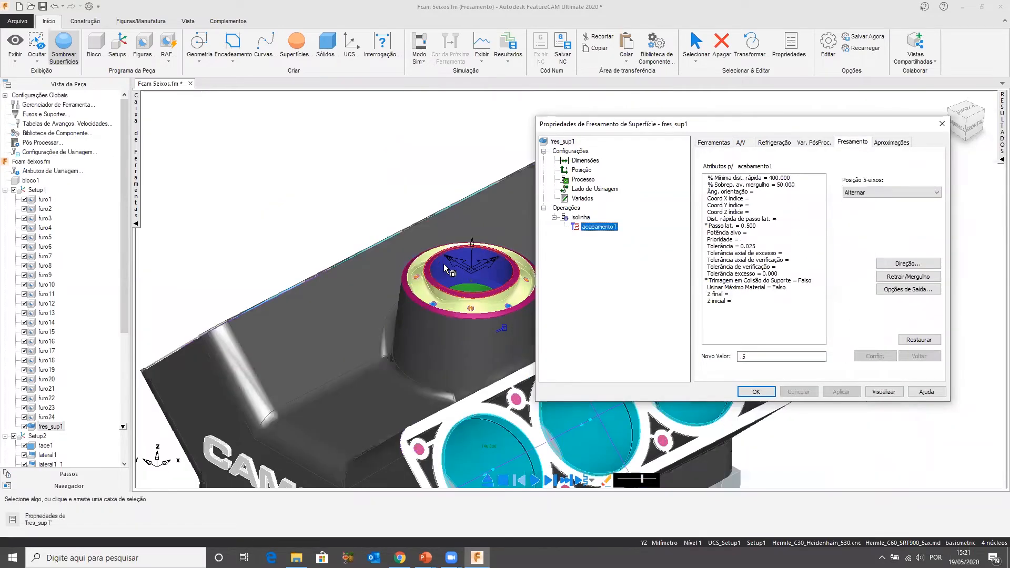
pyautogui.click(770, 390)
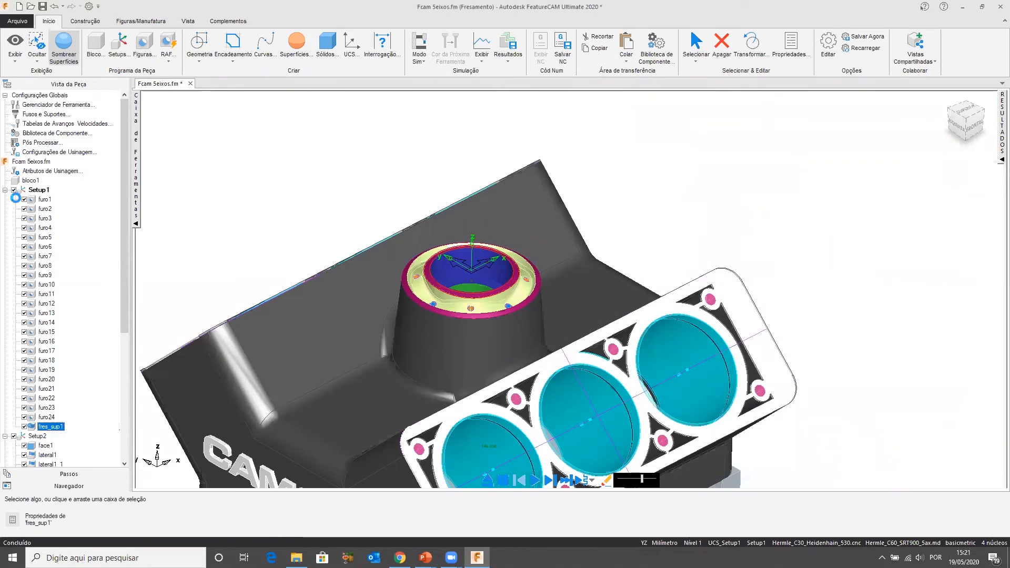
# Disable all features in Setup1, Setup2 and Setup3, and enable only the surface milling feature fres_sup1
pyautogui.click(14, 190)
pyautogui.click(13, 436)
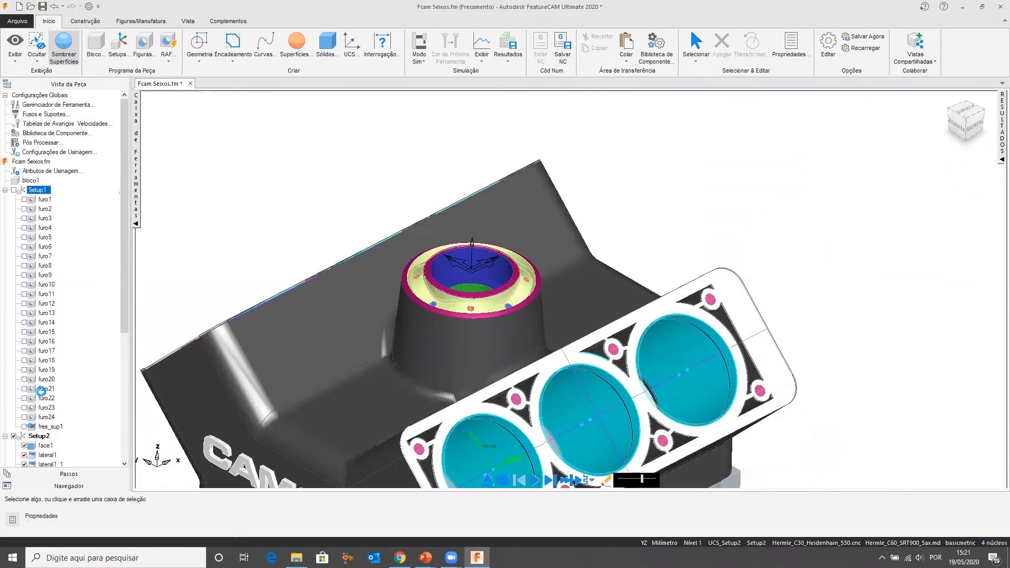
pyautogui.scroll(-2, 62, 352)
pyautogui.click(13, 427)
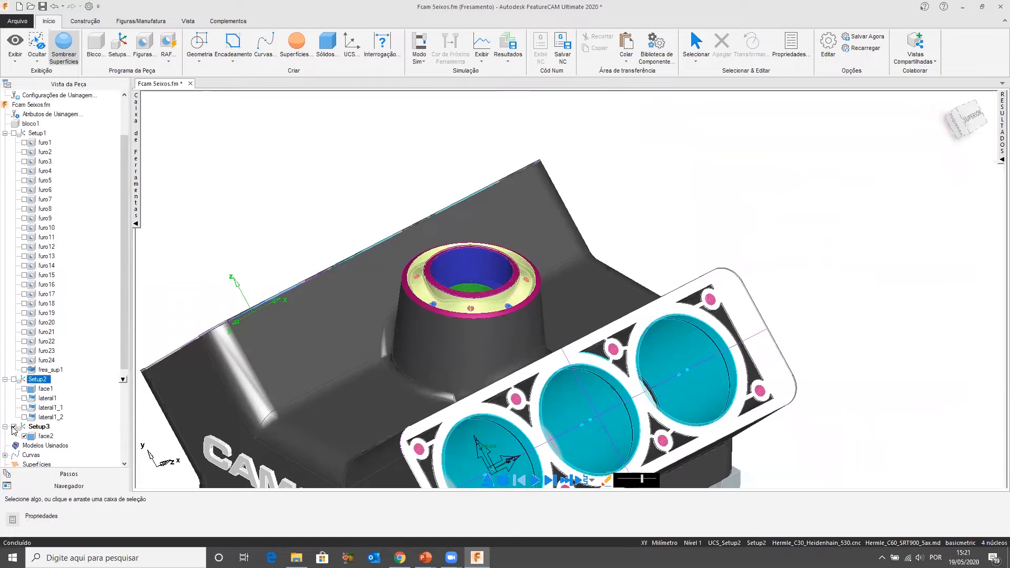
pyautogui.click(24, 370)
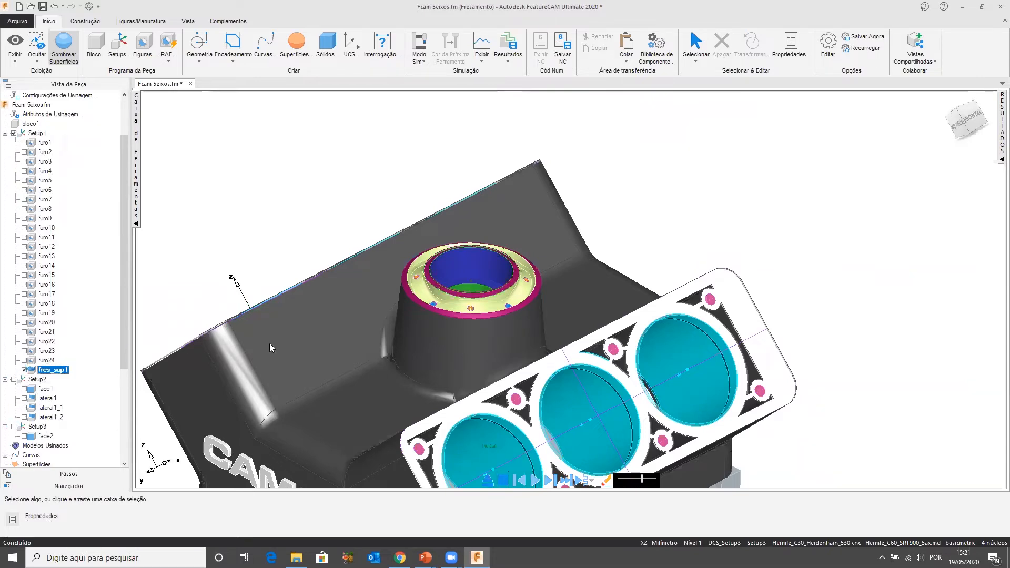
# Start simulating the central flange's surface milling and change the simulation mode from full machine to toolpath lines
pyautogui.scroll(2, 415, 334)
pyautogui.moveTo(426, 340); pyautogui.dragTo(415, 366, button='middle')
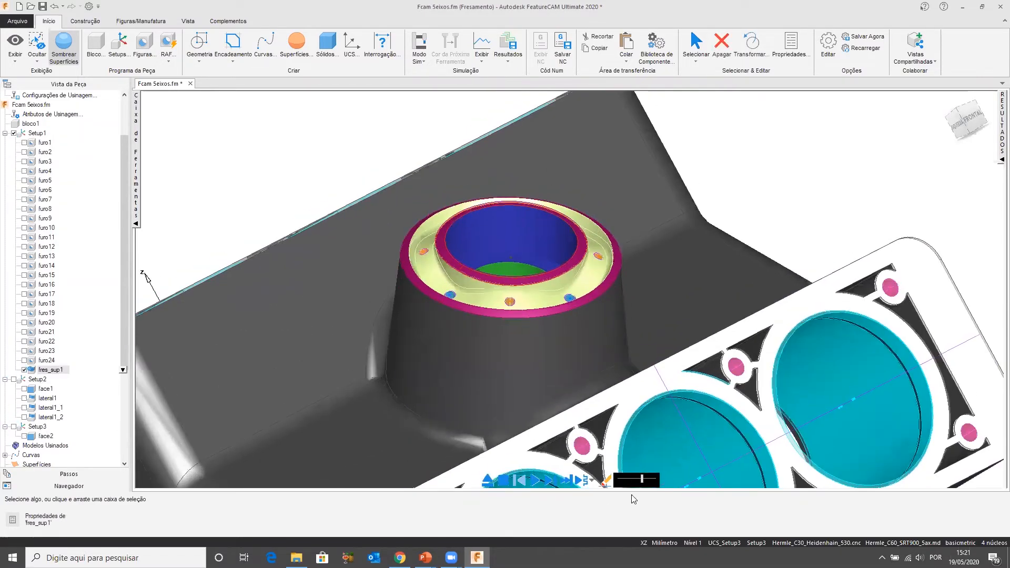
pyautogui.click(534, 480)
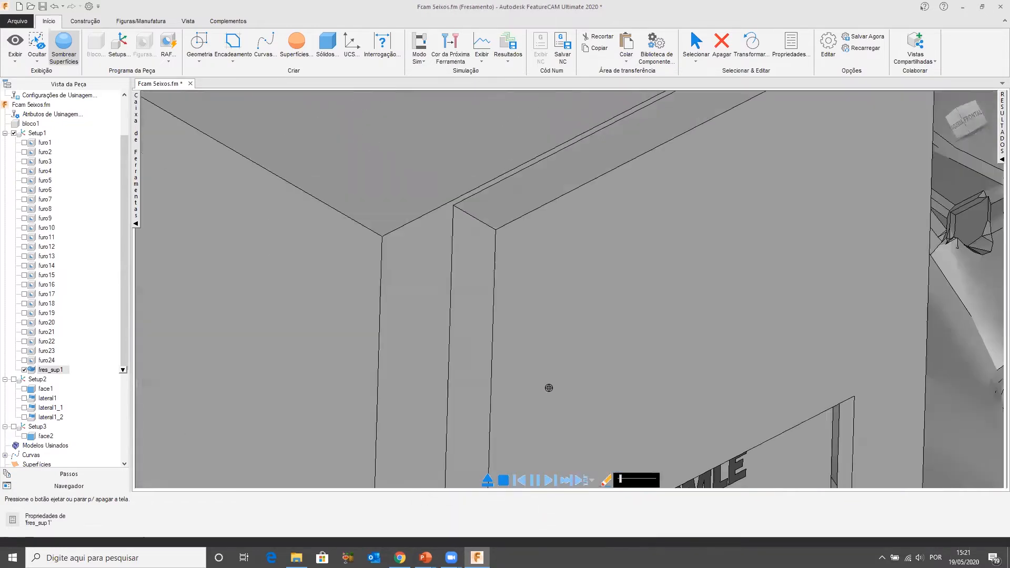
pyautogui.click(424, 50)
pyautogui.click(424, 62)
pyautogui.click(464, 112)
# Play the inner ring face's toolpath simulation, replay it up close at a higher speed, and stop it
pyautogui.click(556, 480)
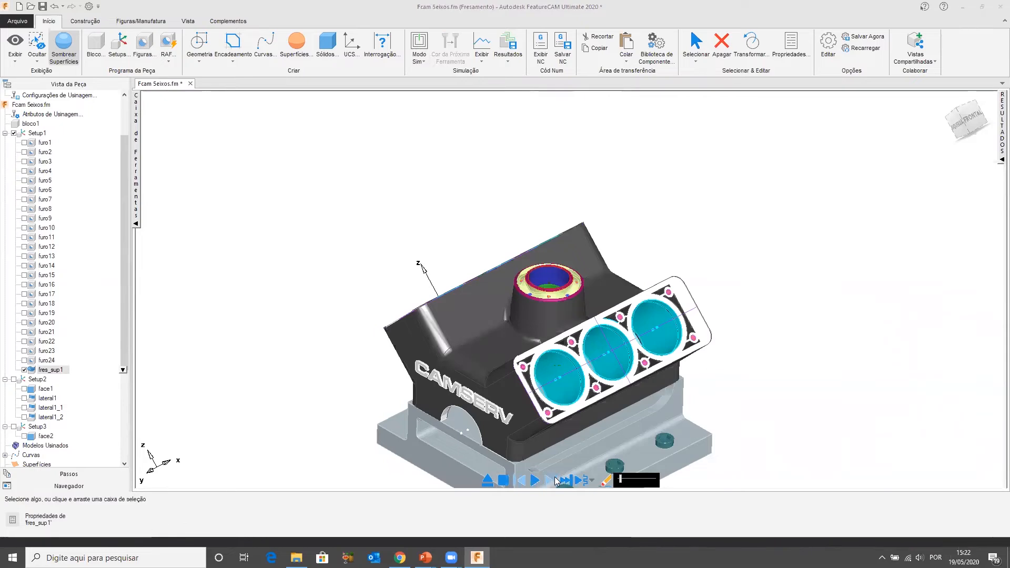
pyautogui.scroll(4, 529, 295)
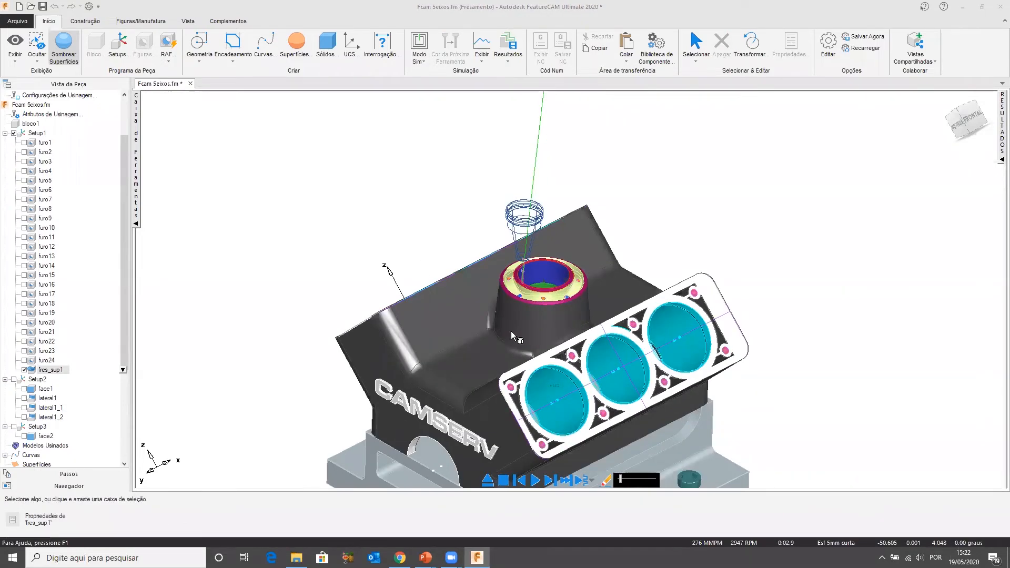
pyautogui.click(504, 481)
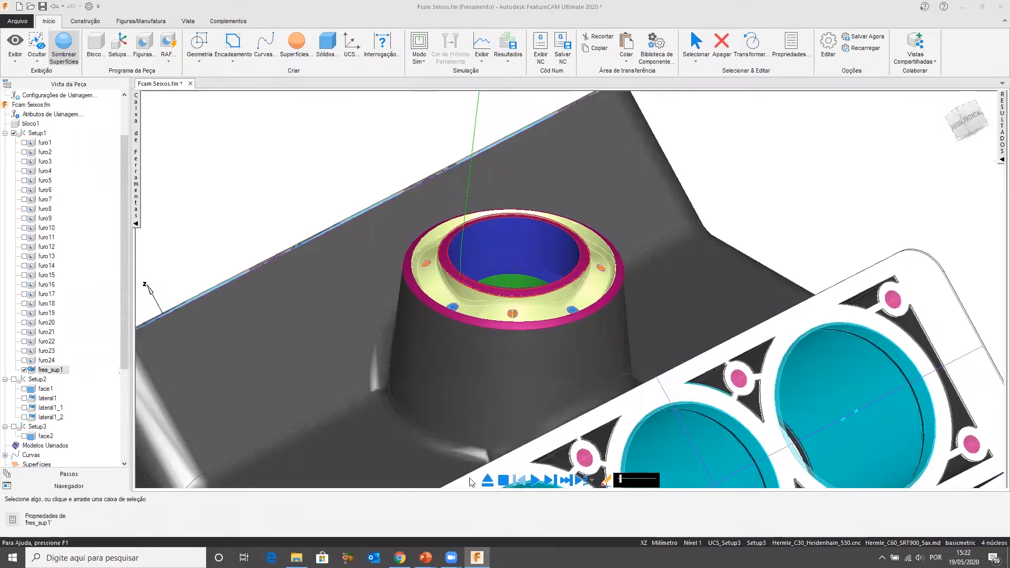
pyautogui.click(536, 481)
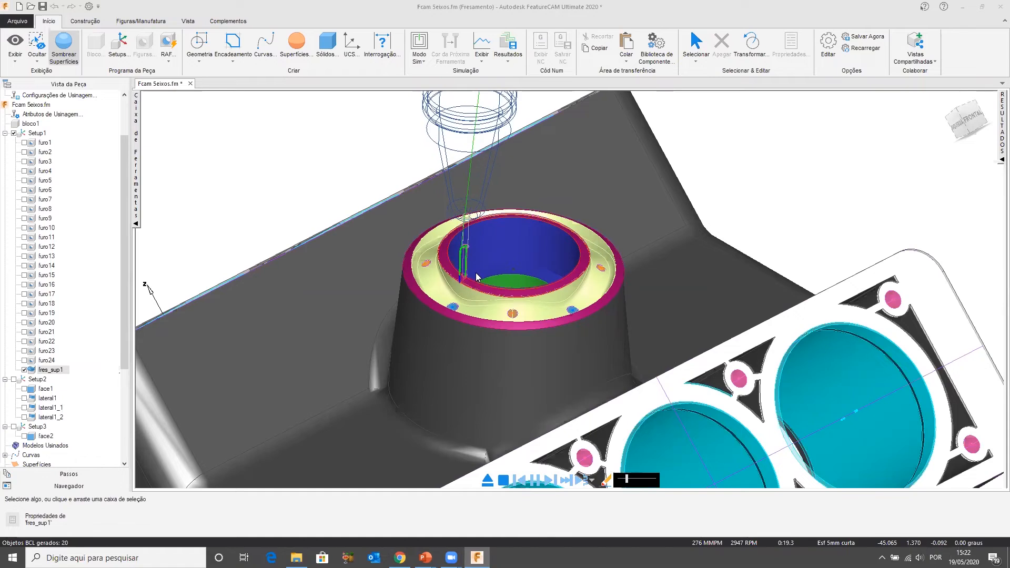
pyautogui.scroll(2, 475, 279)
pyautogui.scroll(2, 476, 272)
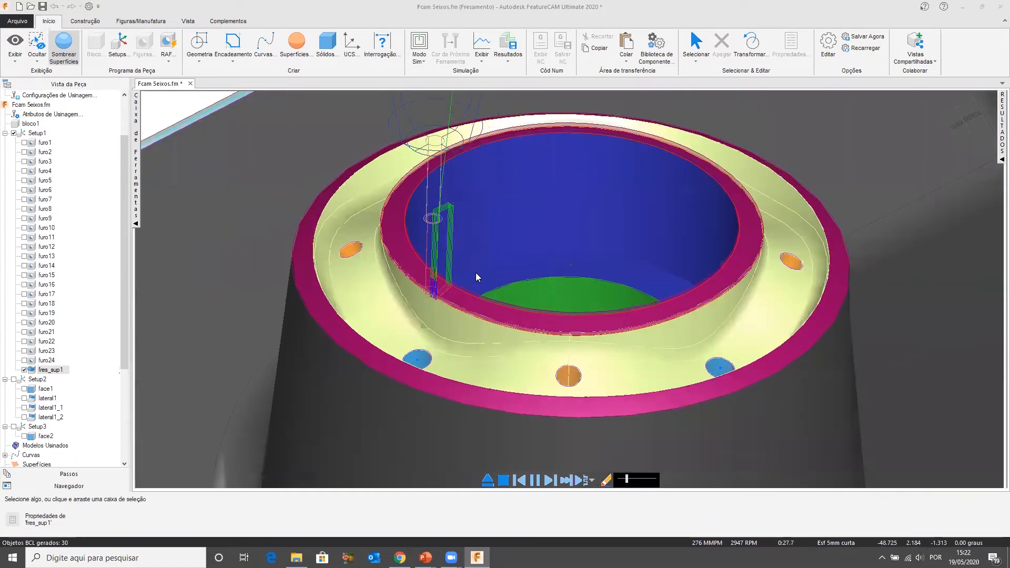
pyautogui.click(633, 479)
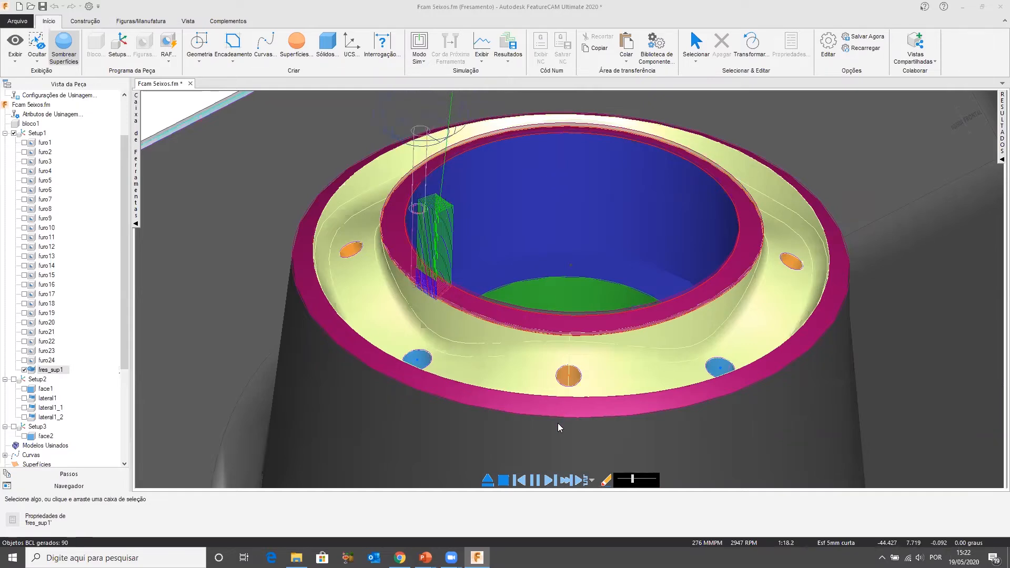
pyautogui.click(504, 479)
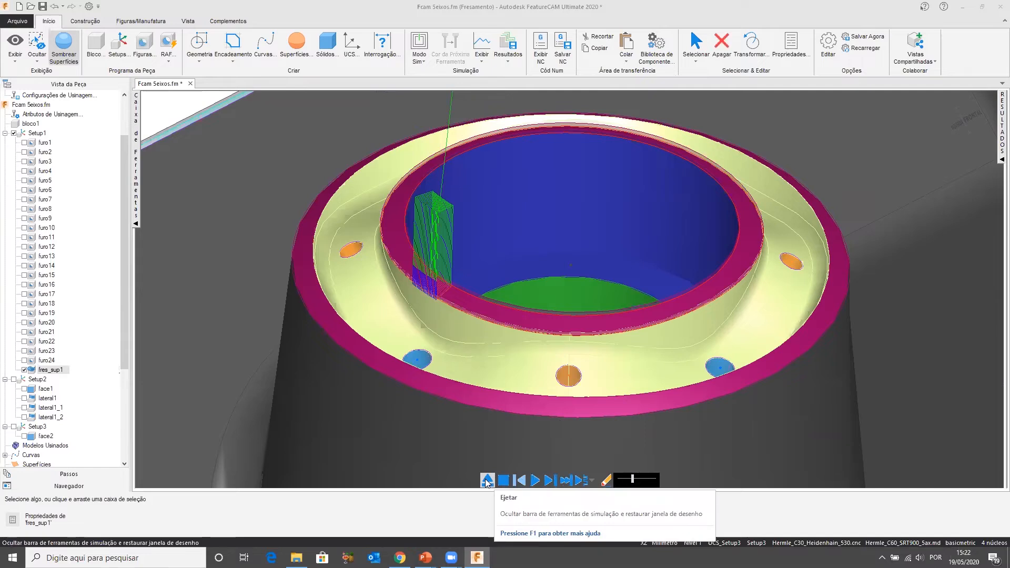
# Open the isoline operation's surface control settings for fres_sup1 and turn off surface shading to examine the ring face's direction arrows
pyautogui.doubleClick(50, 370)
pyautogui.click(581, 217)
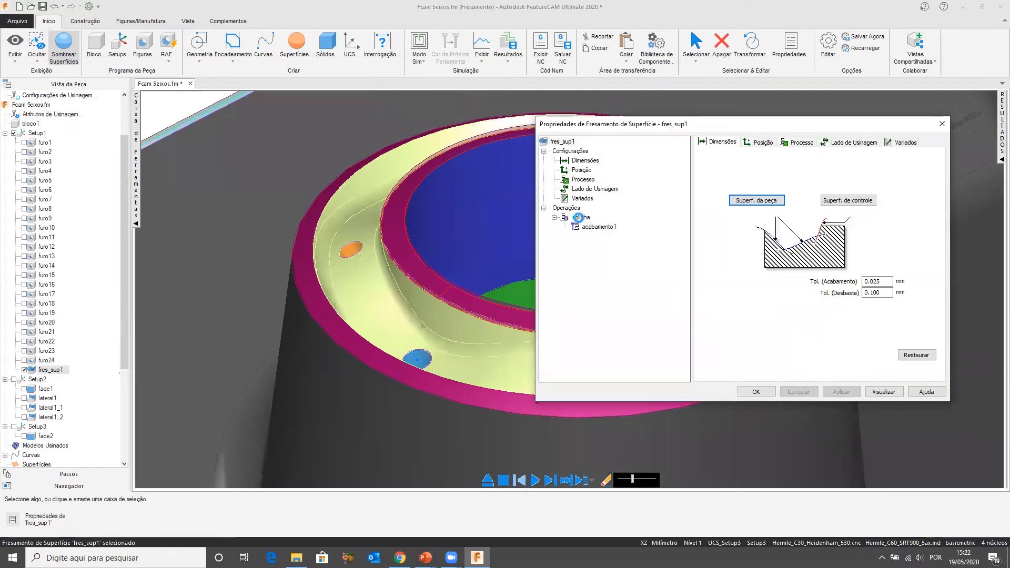
pyautogui.click(829, 143)
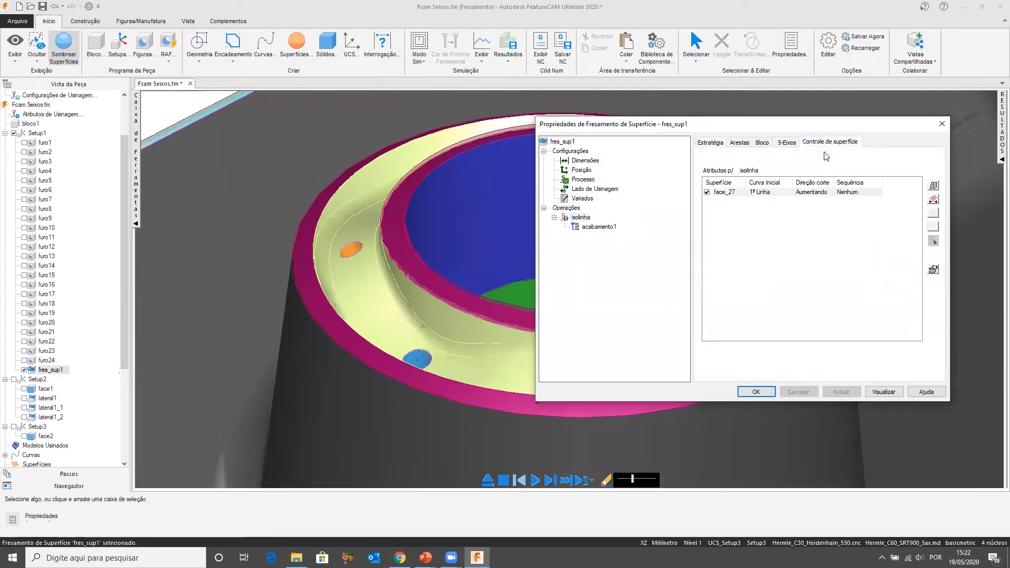
pyautogui.click(222, 156)
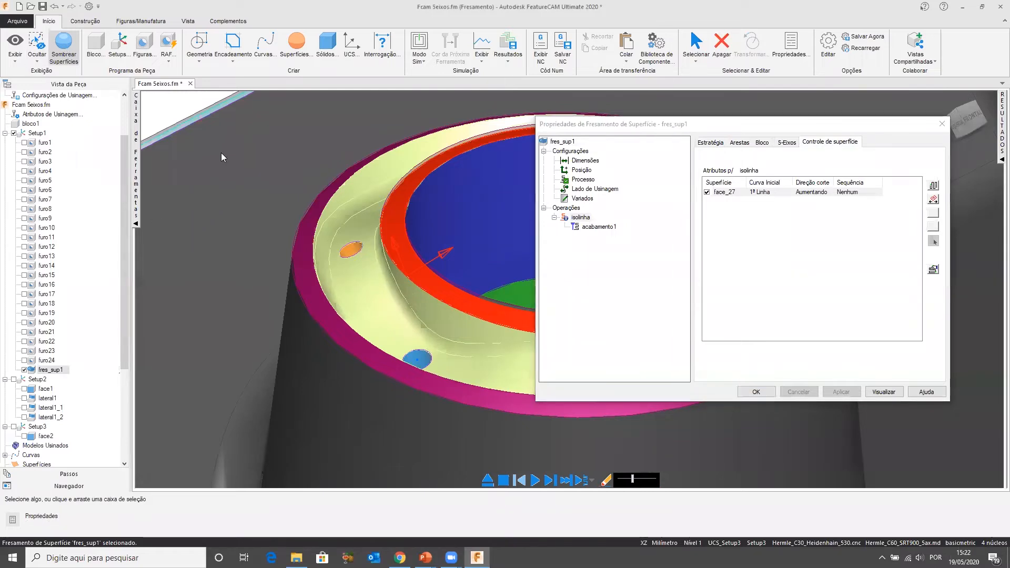
pyautogui.press('F8')
pyautogui.moveTo(405, 263); pyautogui.dragTo(316, 287, button='middle')
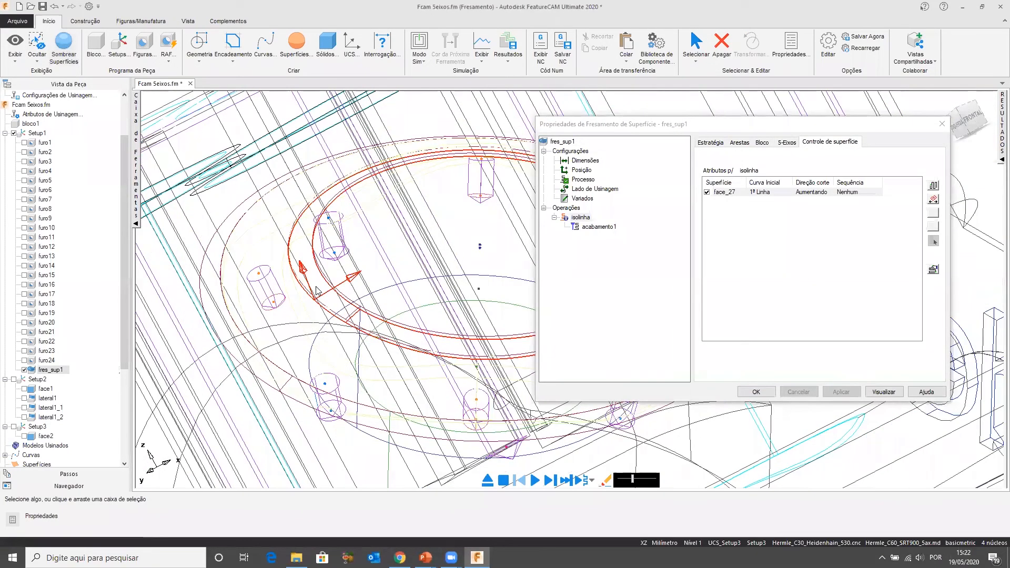
pyautogui.scroll(2, 379, 269)
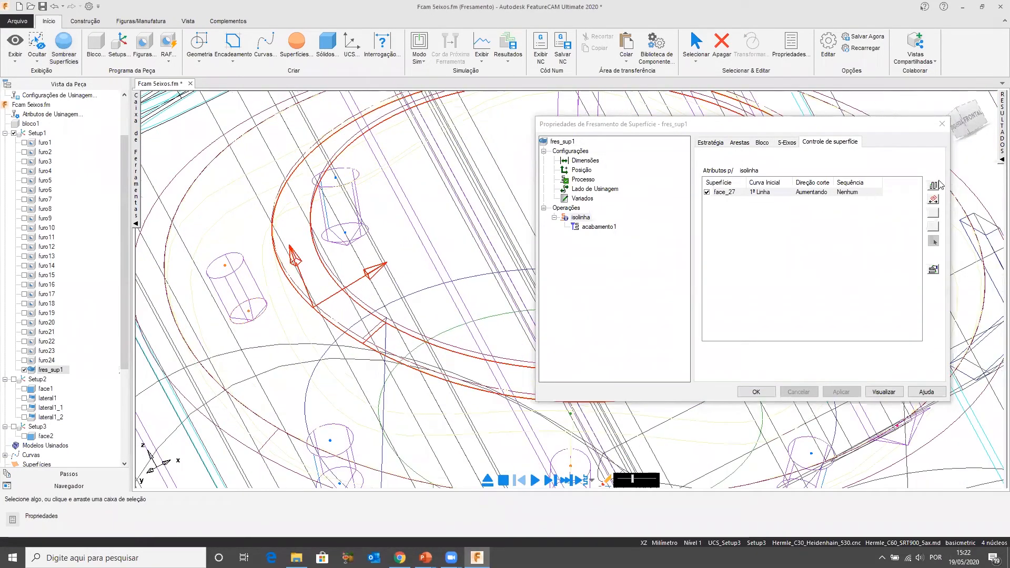
# Set the ring face's start curve to 1ª Coluna, confirm the properties, and simulate the revised toolpath at a higher speed
pyautogui.click(934, 187)
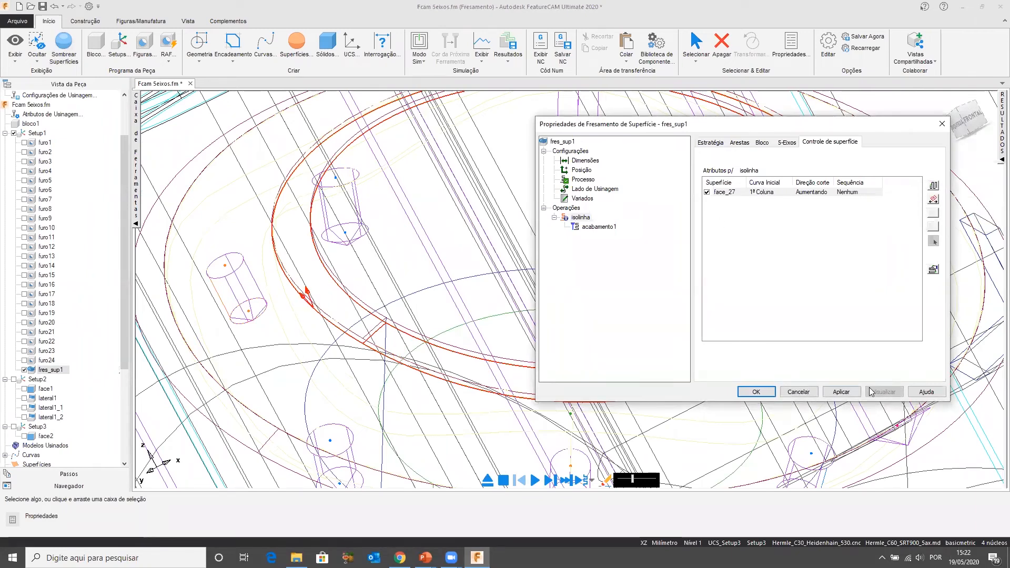
pyautogui.click(838, 393)
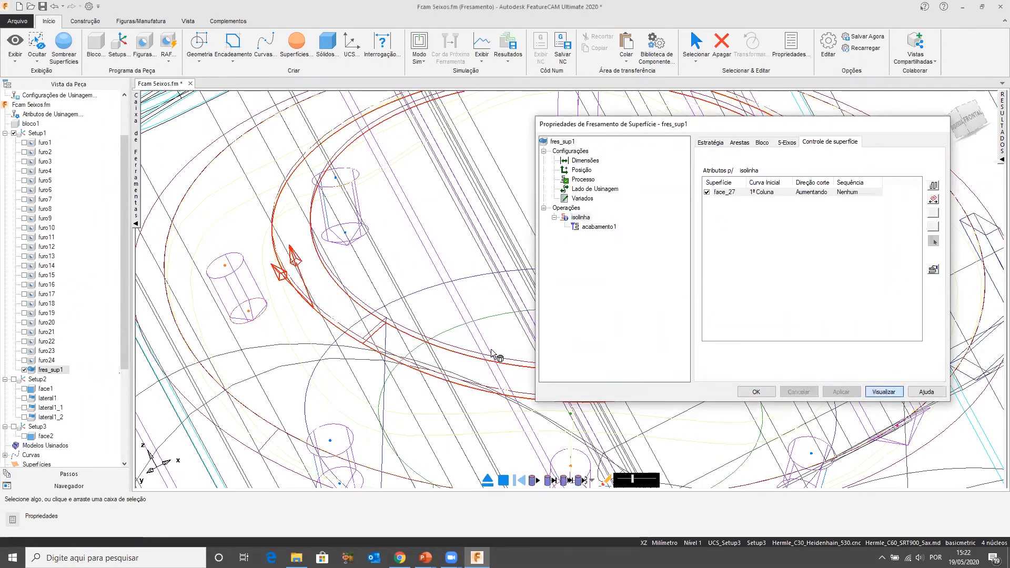
pyautogui.click(756, 392)
pyautogui.click(538, 481)
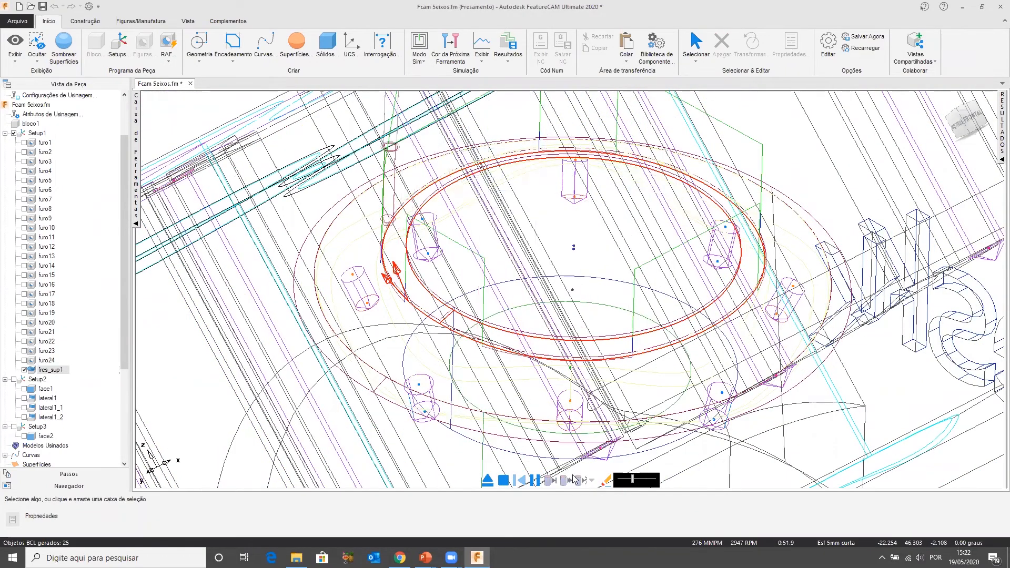
pyautogui.click(641, 478)
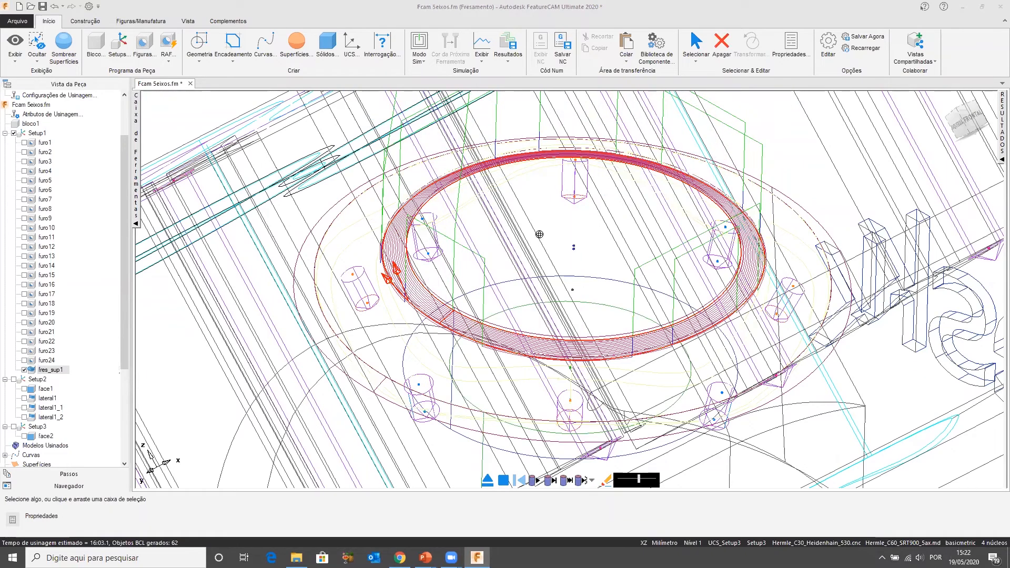
# Activate Setup1 and view the central flange's ring face toolpath up close from the front
pyautogui.scroll(-2, 539, 234)
pyautogui.scroll(-2, 533, 220)
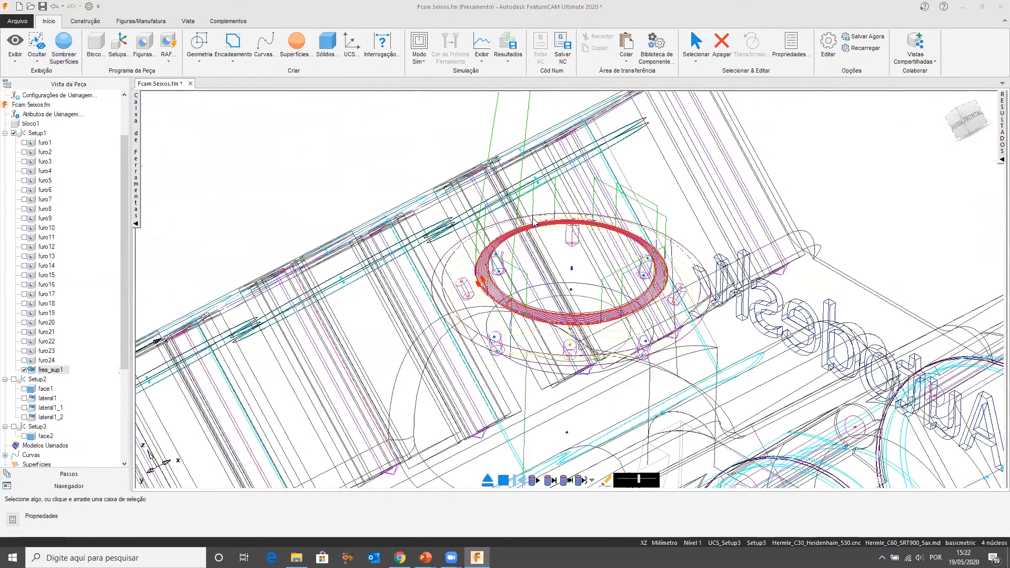
pyautogui.click(90, 184)
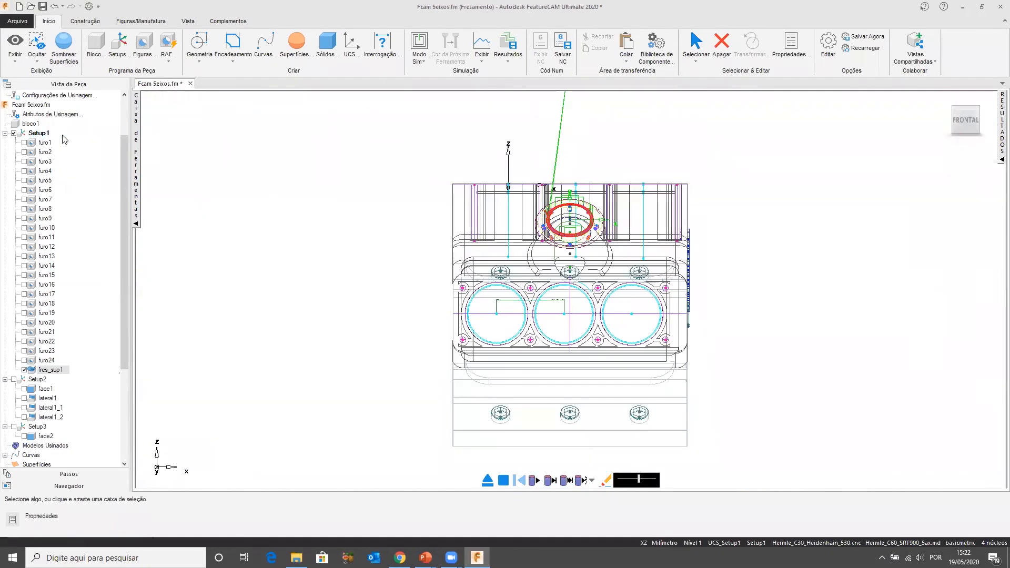
pyautogui.click(44, 135)
pyautogui.moveTo(416, 192); pyautogui.dragTo(479, 211, button='middle')
pyautogui.scroll(3, 481, 212)
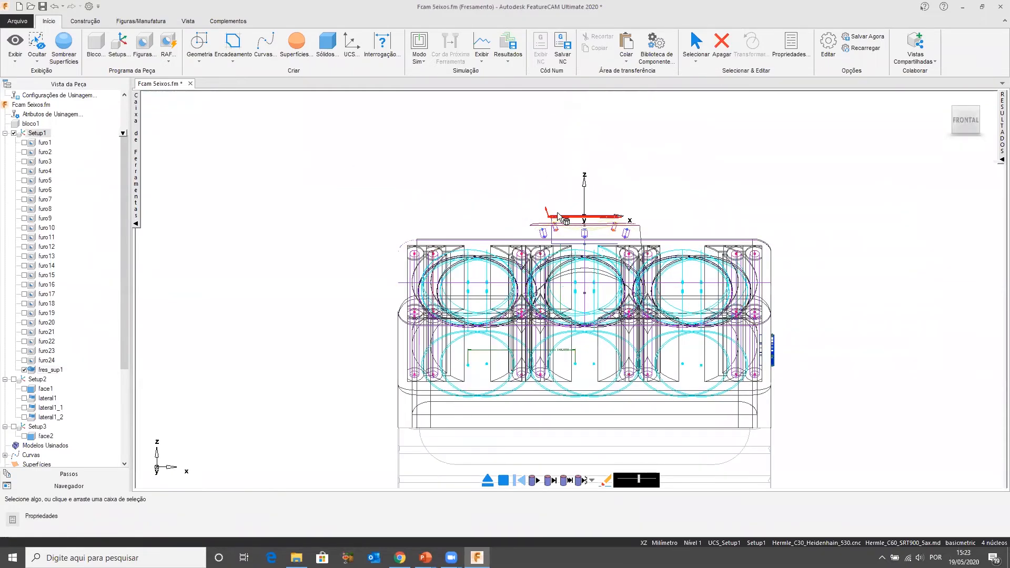
pyautogui.scroll(2, 559, 217)
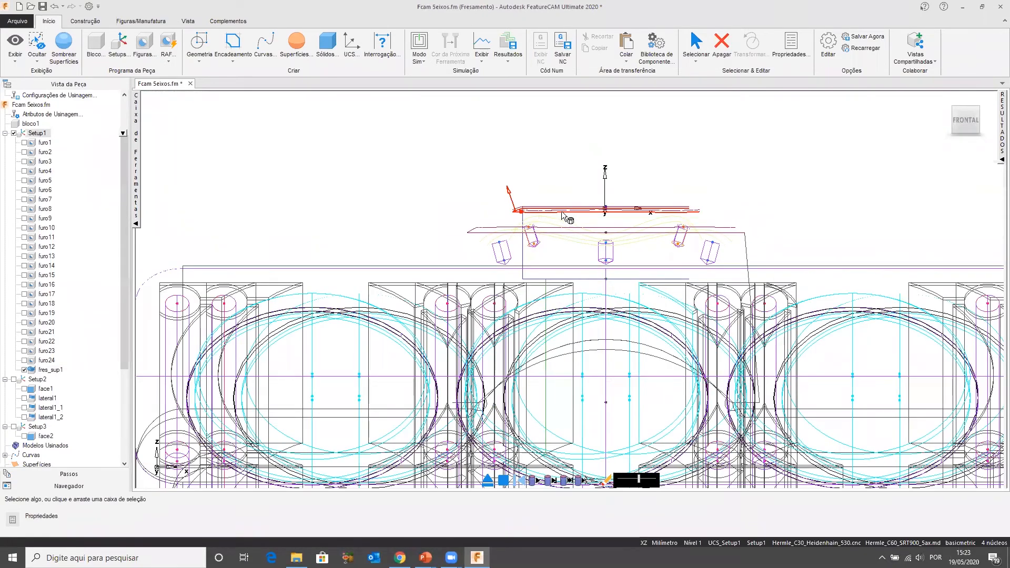
# Set the 5-axis orientation of fres_sup1's isoline operation to Usar Aprox. e Incl. and apply the change
pyautogui.doubleClick(51, 370)
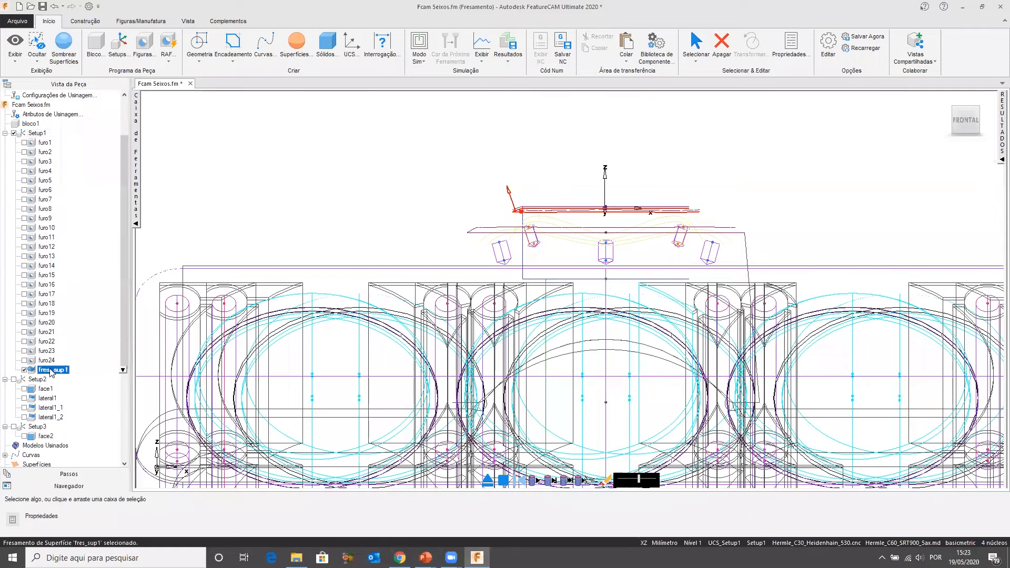
pyautogui.click(584, 217)
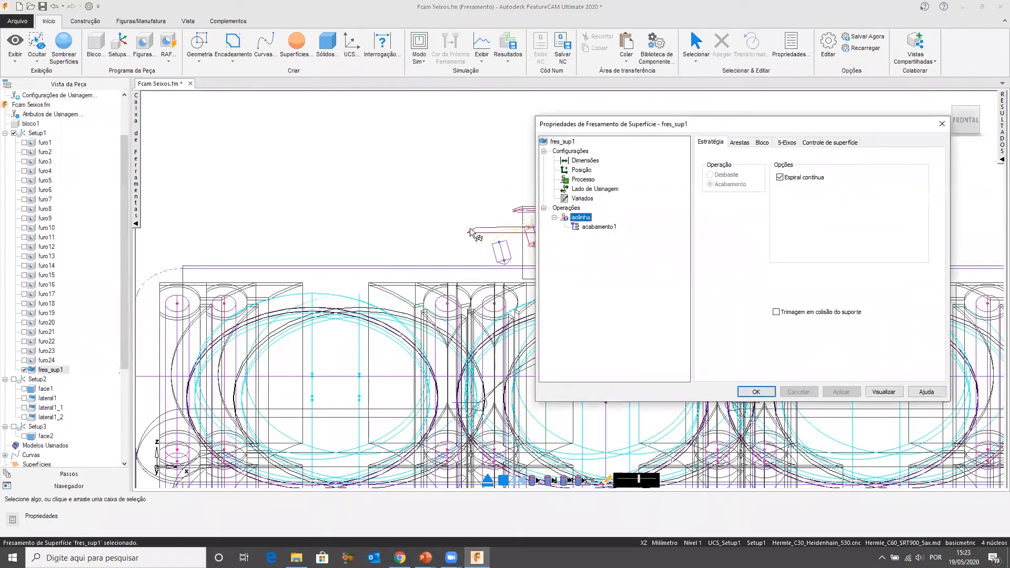
pyautogui.scroll(-1, 341, 226)
pyautogui.moveTo(516, 218); pyautogui.dragTo(341, 225, button='middle')
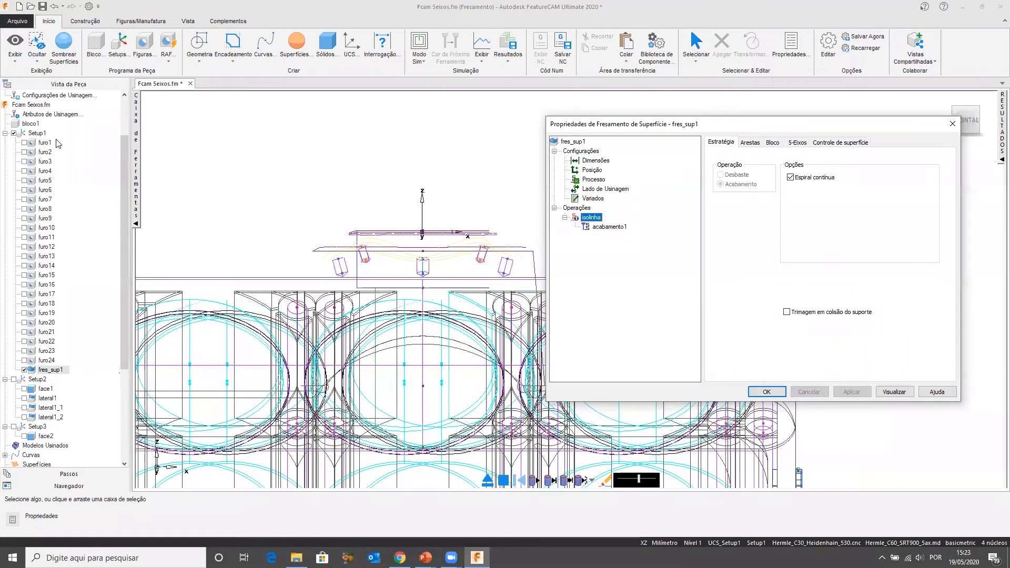
pyautogui.moveTo(368, 206); pyautogui.dragTo(381, 216, button='middle')
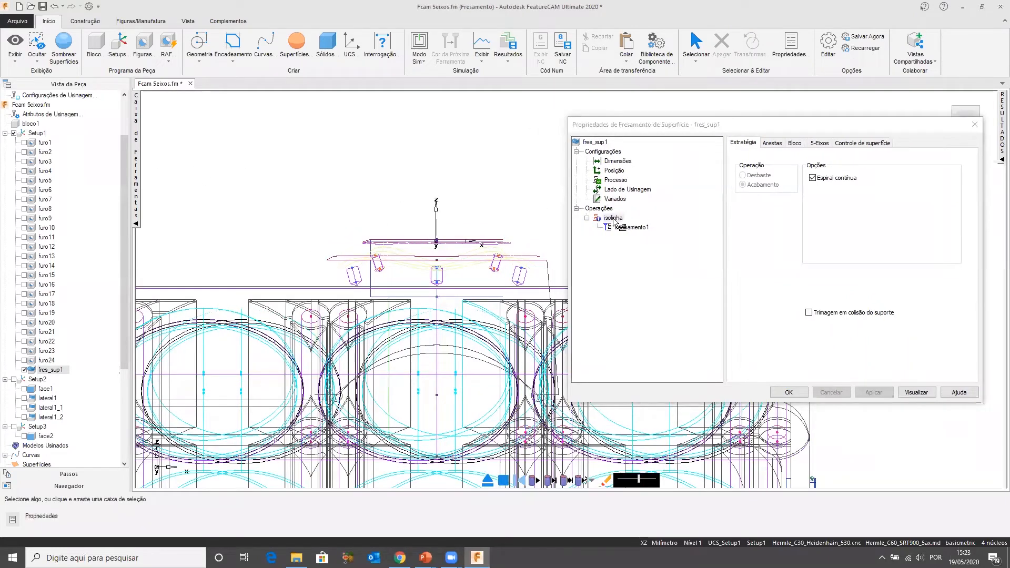
pyautogui.click(817, 144)
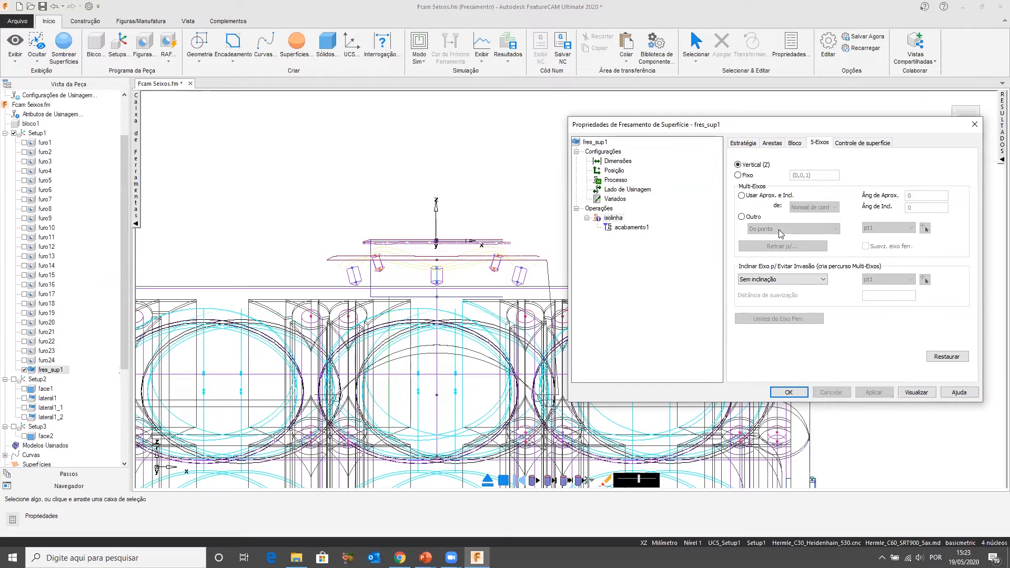
pyautogui.click(760, 195)
pyautogui.click(871, 392)
# Preview the ring face's multi-axis toolpath at a lower speed and examine it from an angled view
pyautogui.click(911, 393)
pyautogui.moveTo(637, 482); pyautogui.dragTo(631, 483)
pyautogui.click(536, 480)
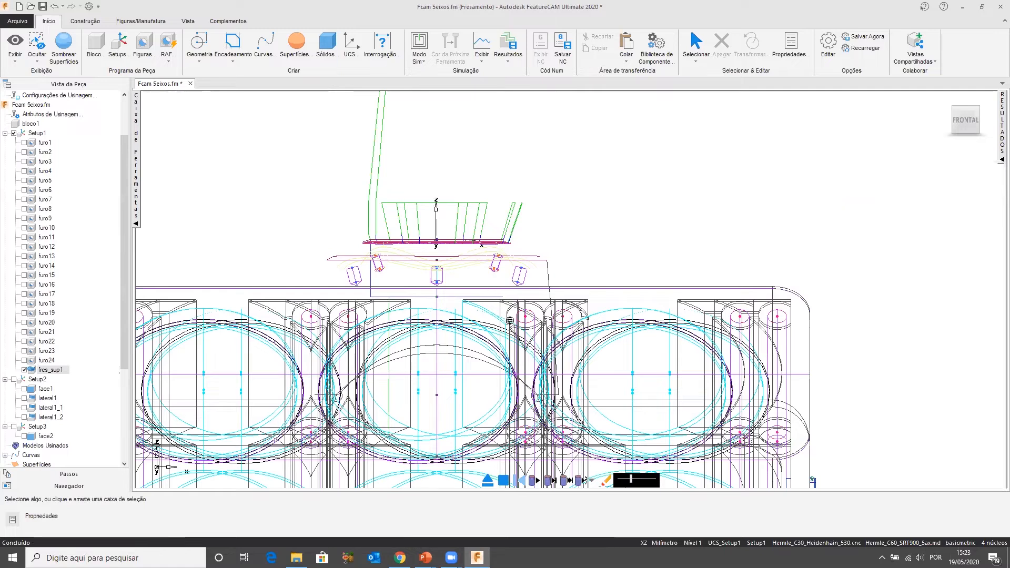
pyautogui.moveTo(510, 321); pyautogui.dragTo(573, 289, button='middle')
pyautogui.moveTo(497, 251); pyautogui.dragTo(500, 255, button='middle')
pyautogui.scroll(-3, 469, 215)
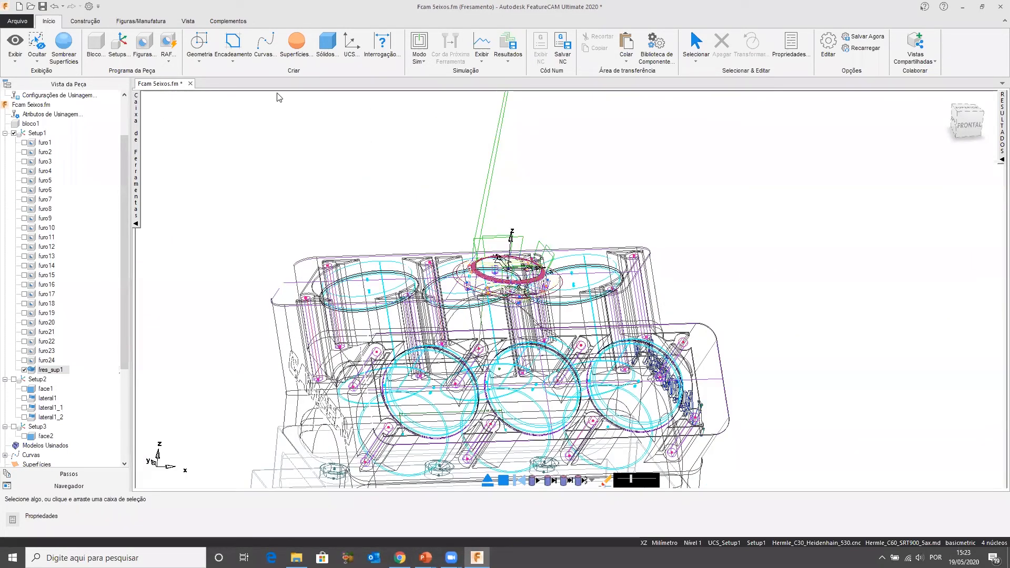
# Stop the centerline simulation, change the simulation mode to Máquina, and start simulating Setup1 on the machine
pyautogui.click(416, 59)
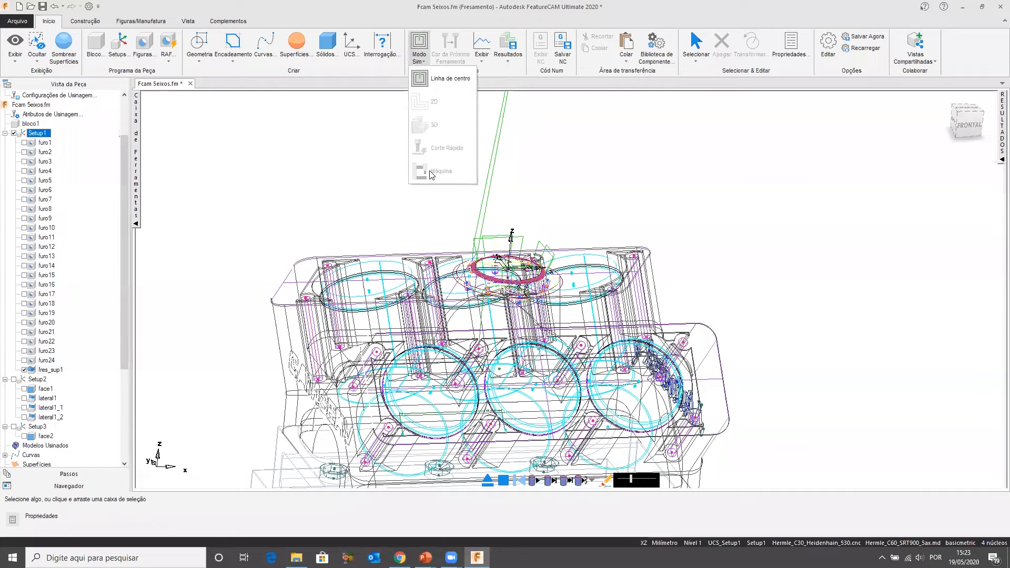
pyautogui.click(406, 172)
pyautogui.click(501, 478)
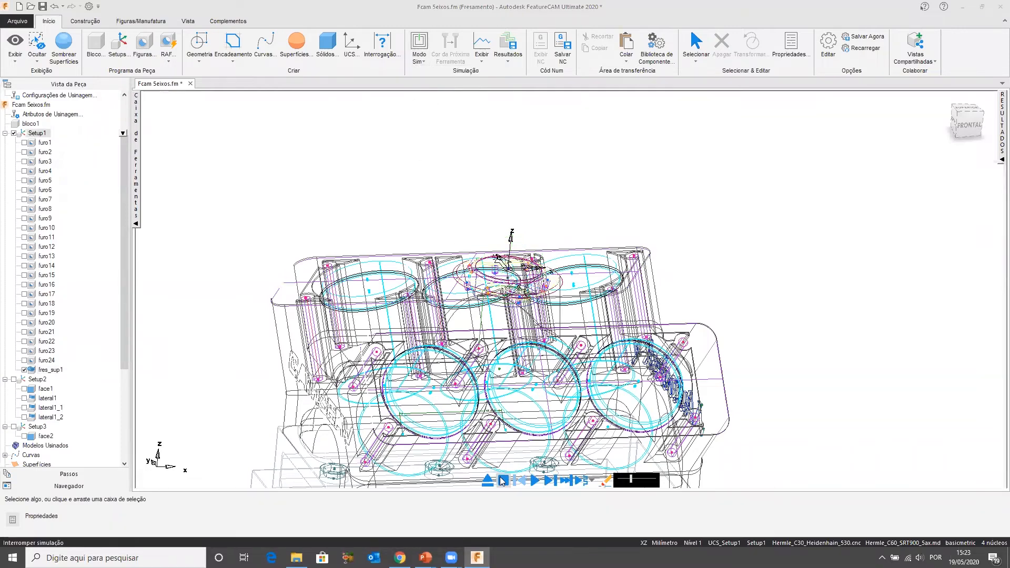
pyautogui.click(420, 59)
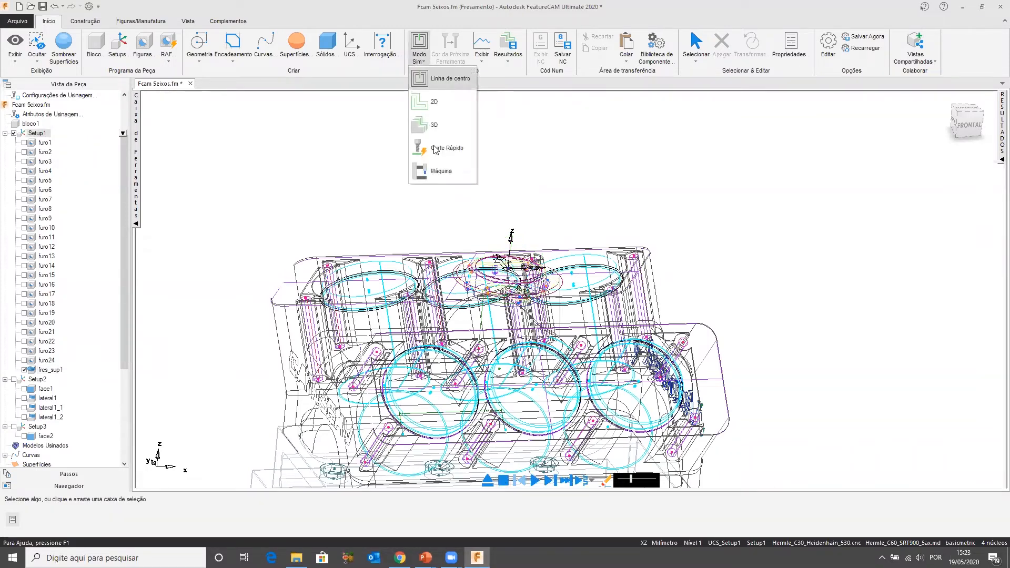
pyautogui.click(435, 170)
pyautogui.click(549, 480)
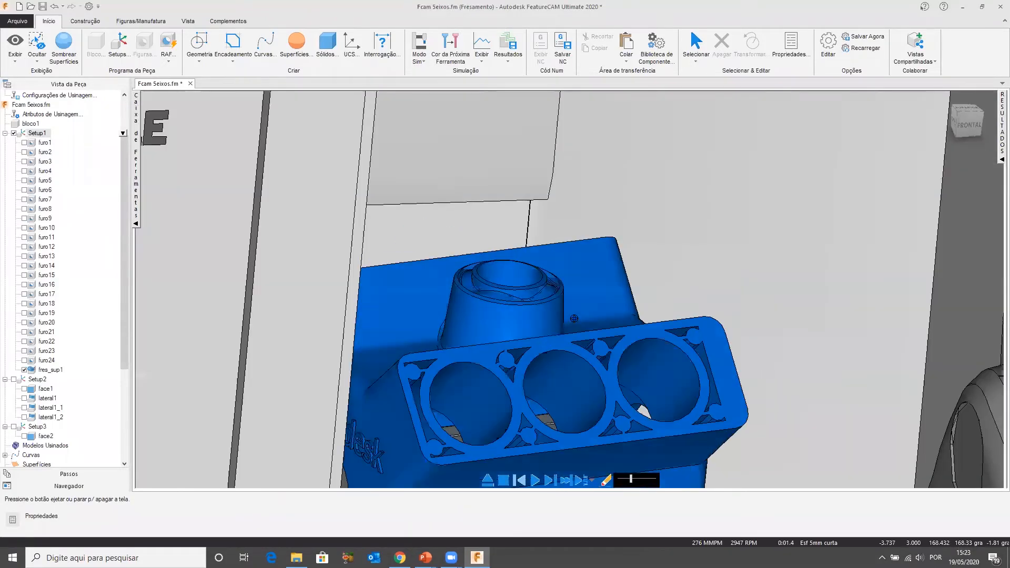
# Play the ring face's 5-axis machine simulation at a higher speed, examine the table and tool motion up close, and stop it
pyautogui.scroll(-6, 514, 304)
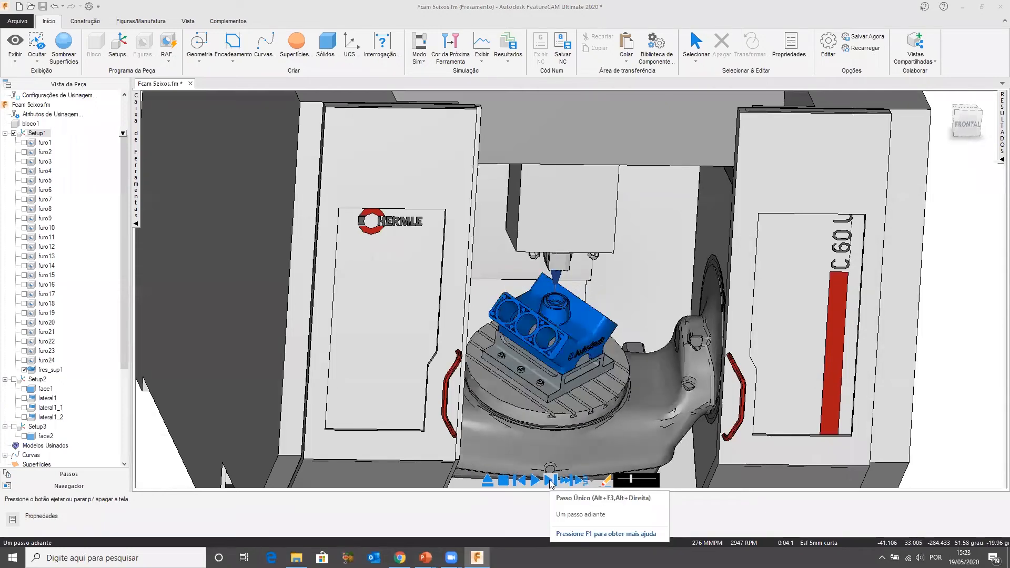
pyautogui.scroll(4, 593, 469)
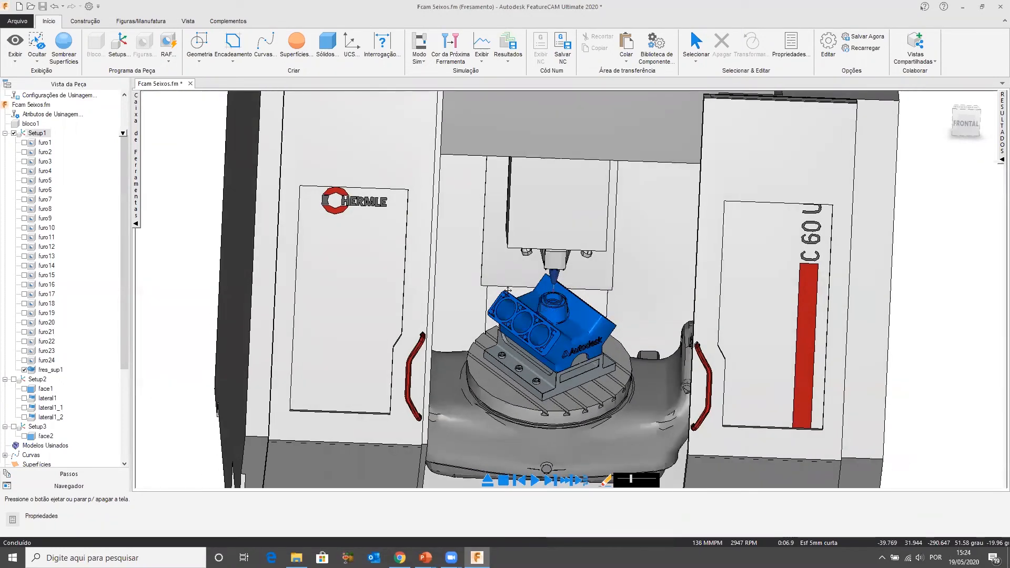
pyautogui.scroll(3, 593, 468)
pyautogui.click(535, 480)
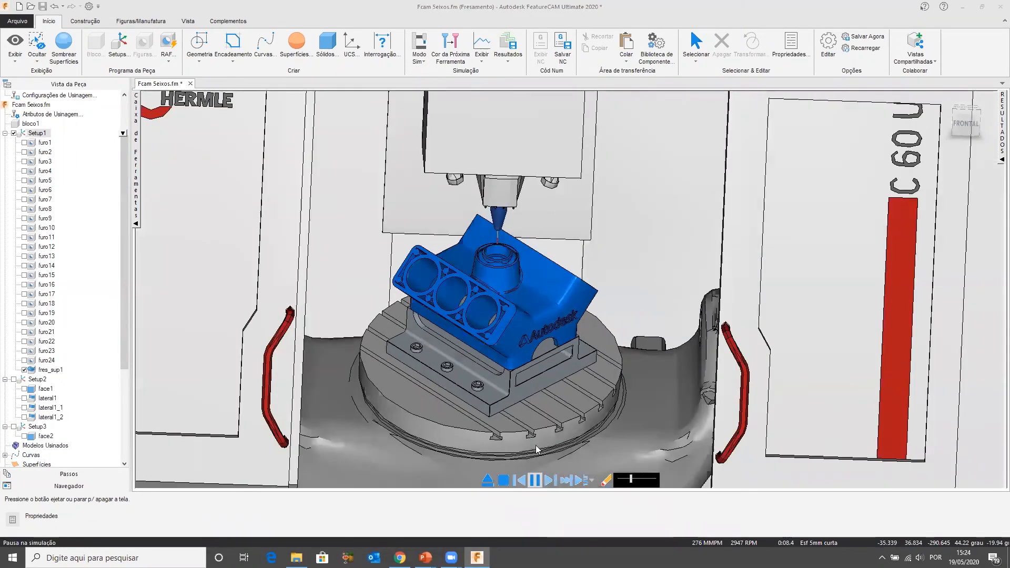
pyautogui.scroll(3, 483, 220)
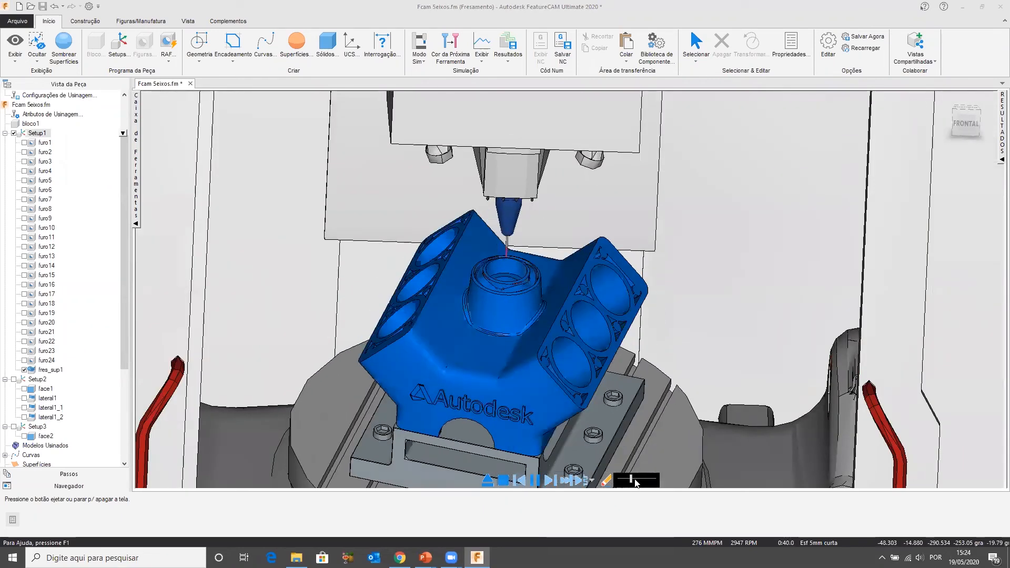
pyautogui.moveTo(632, 479); pyautogui.dragTo(645, 478)
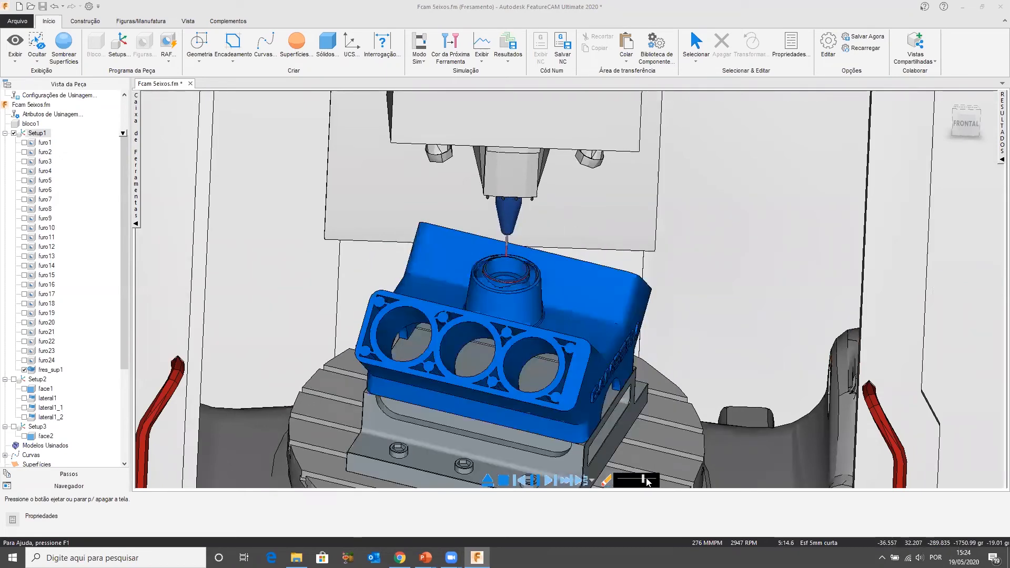
pyautogui.moveTo(644, 479); pyautogui.dragTo(640, 479)
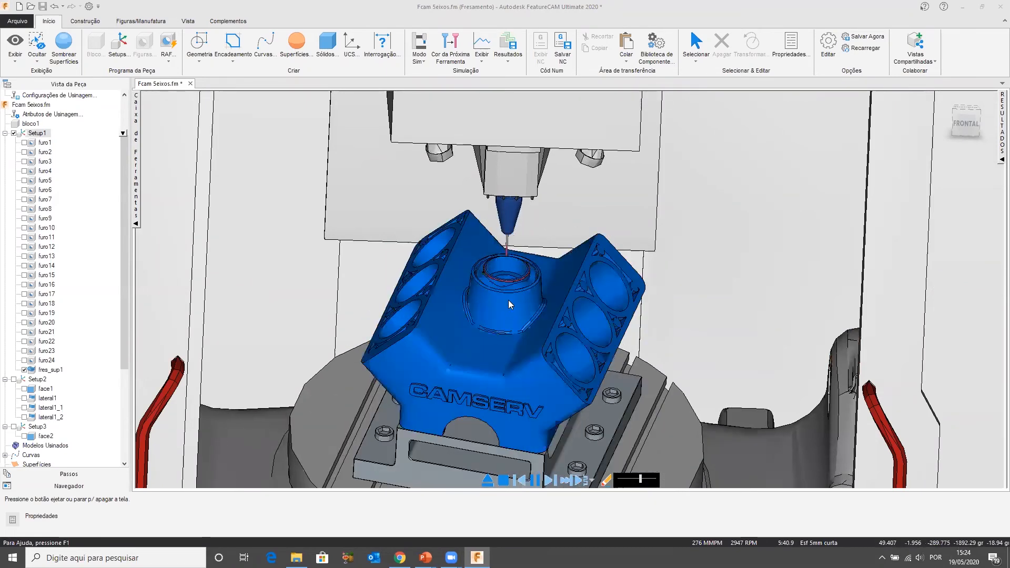
pyautogui.scroll(5, 510, 299)
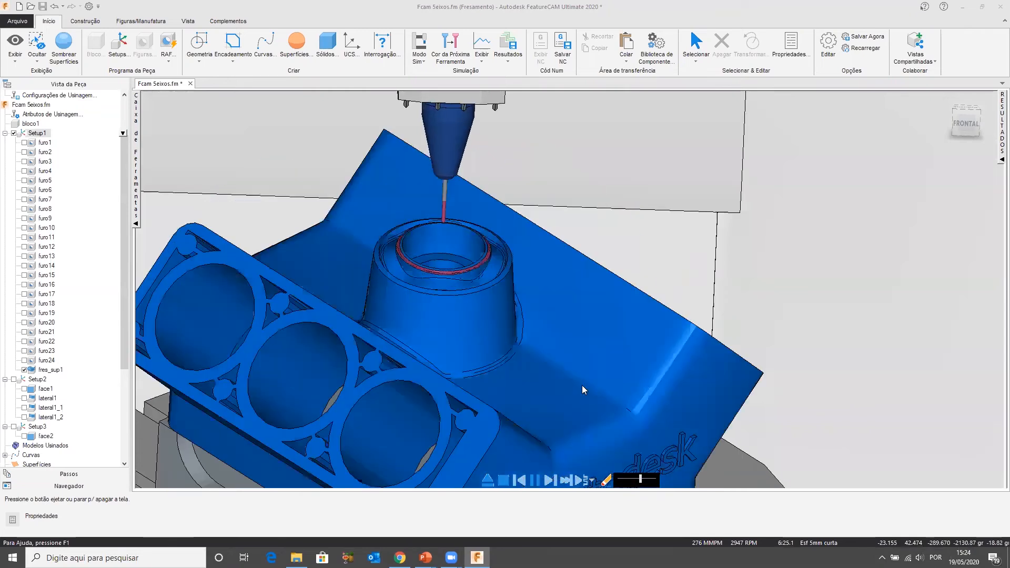
pyautogui.click(504, 480)
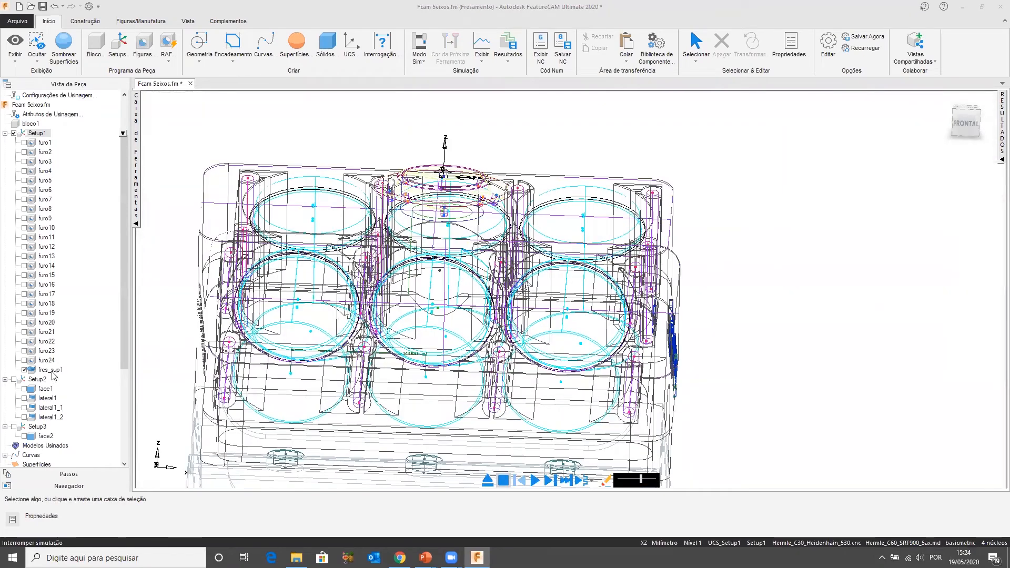
# Set Âng de Aprox. to 20 in the isoline operation's 5-axis settings for fres_sup1 and confirm the properties
pyautogui.doubleClick(51, 370)
pyautogui.click(613, 218)
pyautogui.click(819, 143)
pyautogui.click(432, 251)
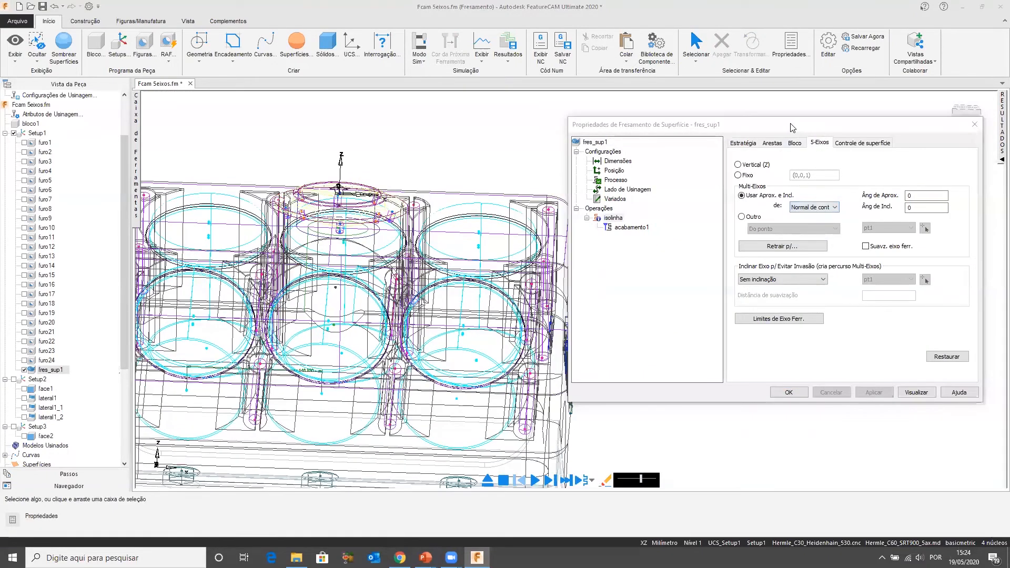
pyautogui.moveTo(792, 128); pyautogui.dragTo(738, 127)
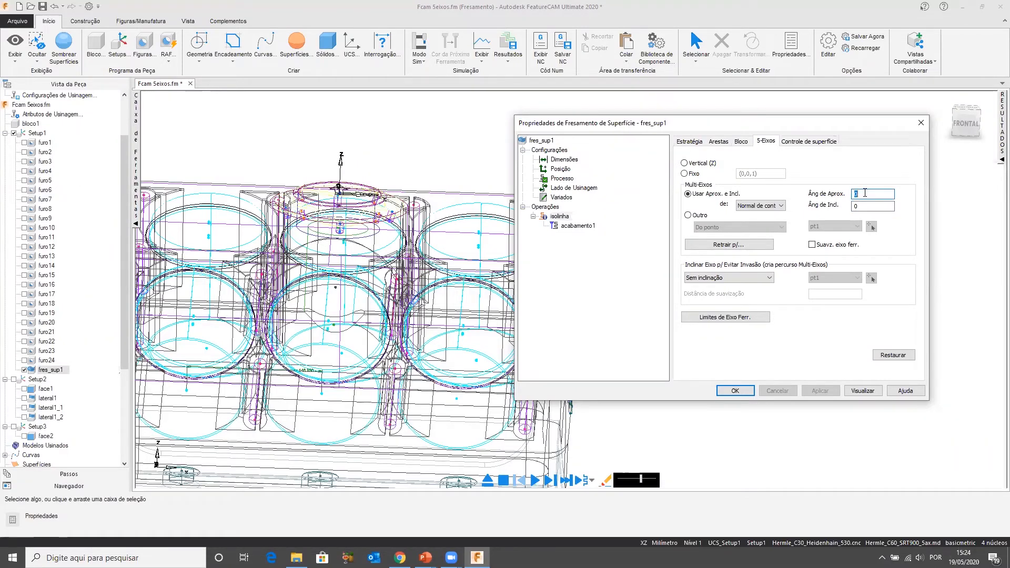
pyautogui.write('0')
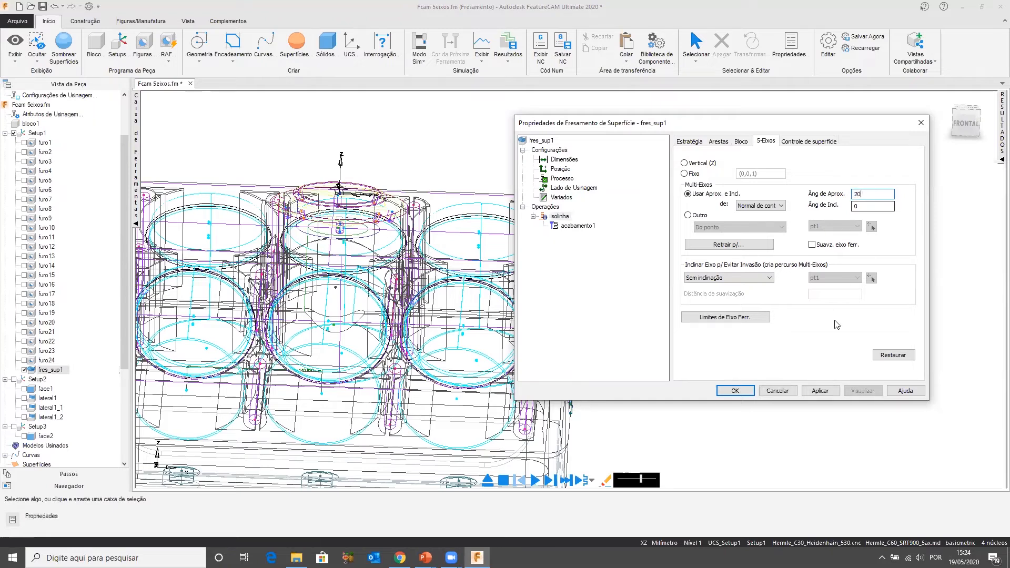
pyautogui.click(814, 389)
pyautogui.click(736, 391)
# Simulate the ring face's milling on the machine with the new approach angle, and stop the simulation
pyautogui.scroll(-5, 703, 300)
pyautogui.moveTo(496, 256); pyautogui.dragTo(505, 276, button='middle')
pyautogui.click(547, 480)
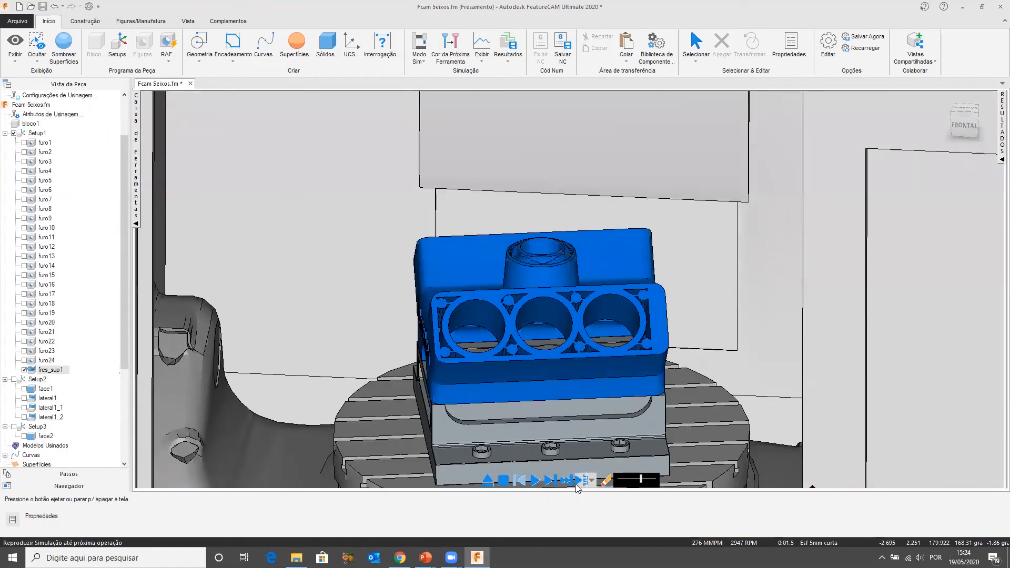
pyautogui.click(577, 483)
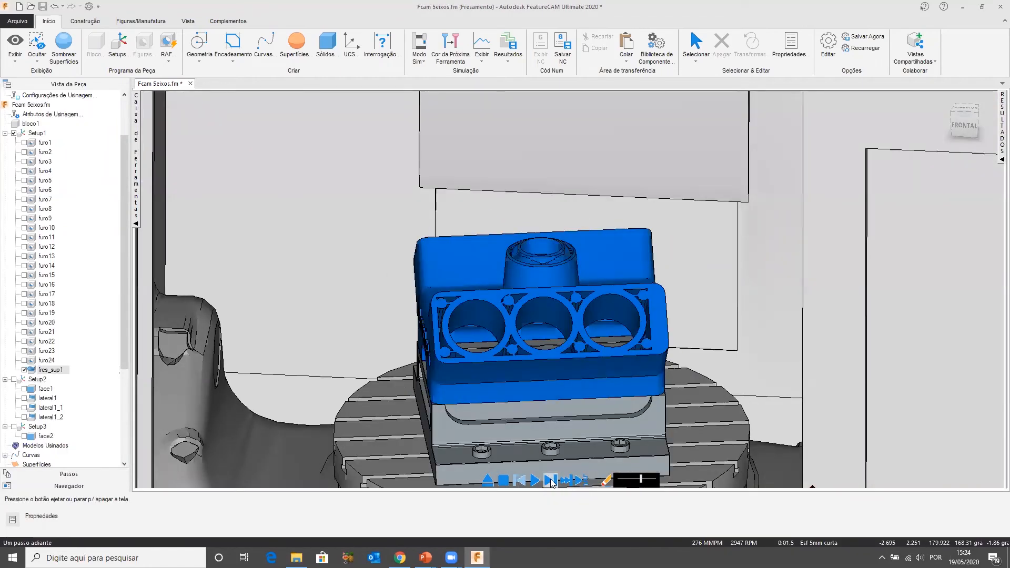
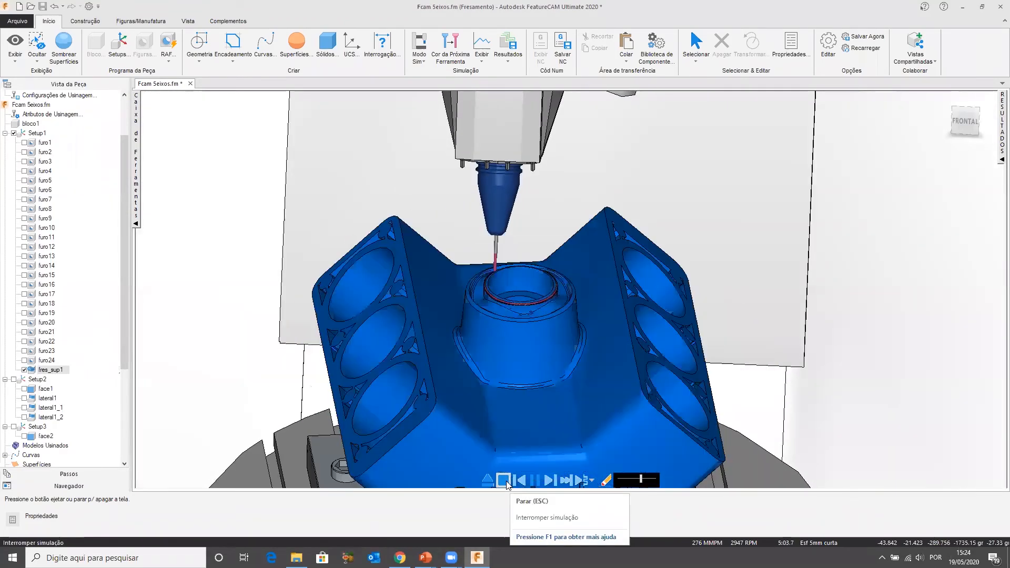
pyautogui.click(504, 481)
# Examine the Outro tool-axis options in the isoline operation's 5-axis settings for fres_sup1 and close the properties without applying changes
pyautogui.doubleClick(427, 260)
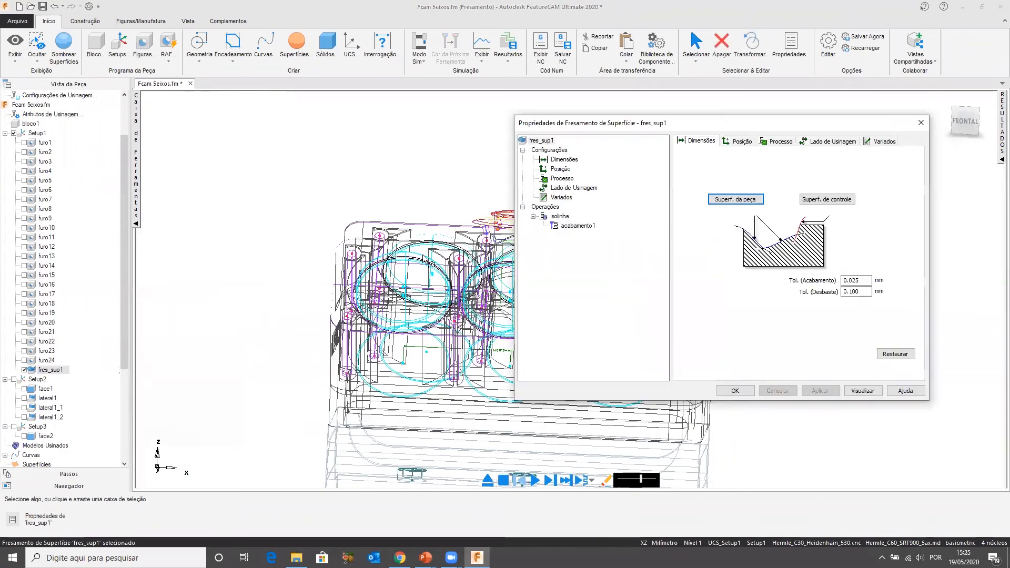
pyautogui.click(558, 217)
pyautogui.click(772, 144)
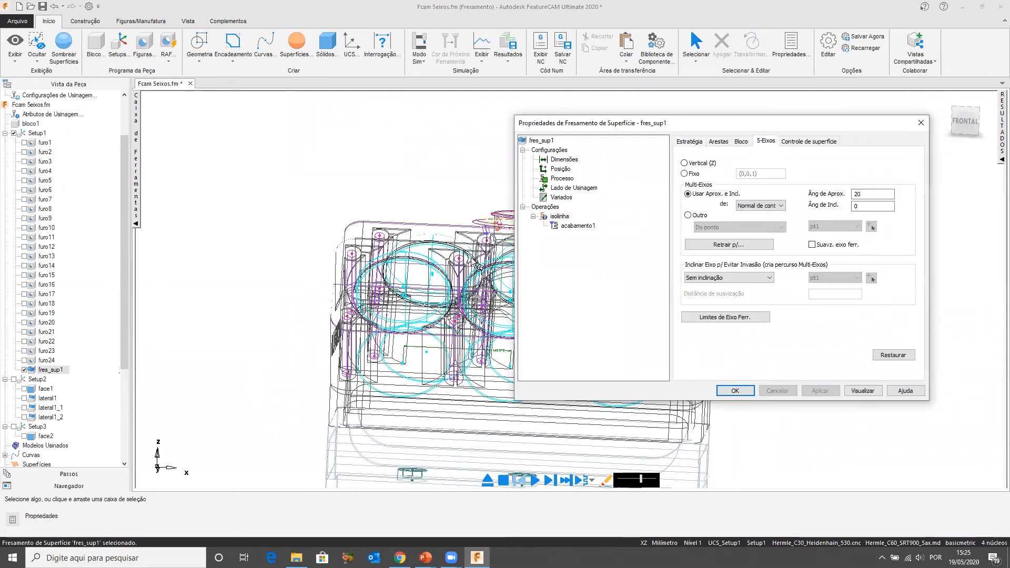
pyautogui.moveTo(639, 122); pyautogui.dragTo(534, 89)
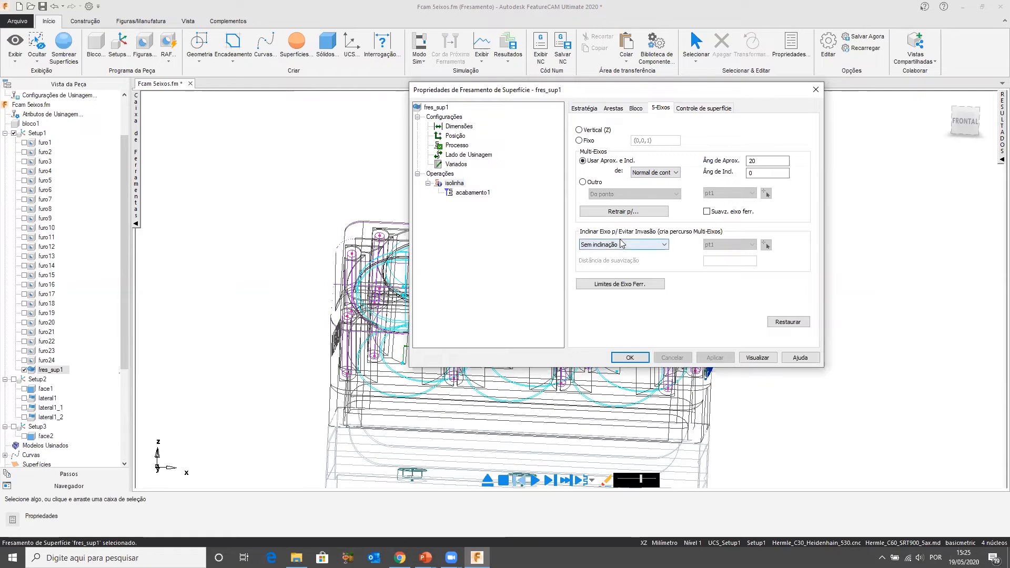
pyautogui.moveTo(641, 96); pyautogui.dragTo(646, 105)
pyautogui.click(587, 191)
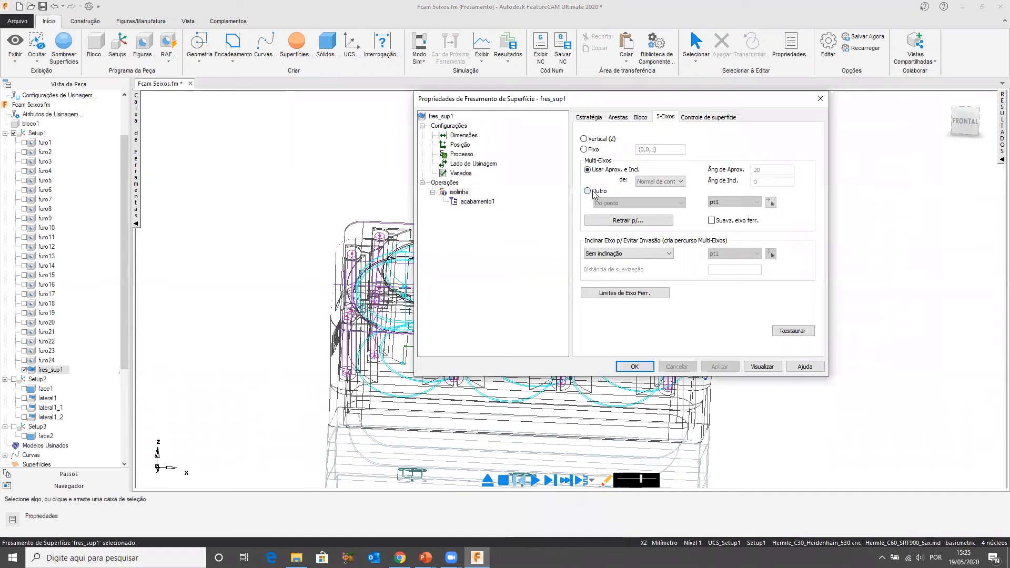
pyautogui.click(681, 203)
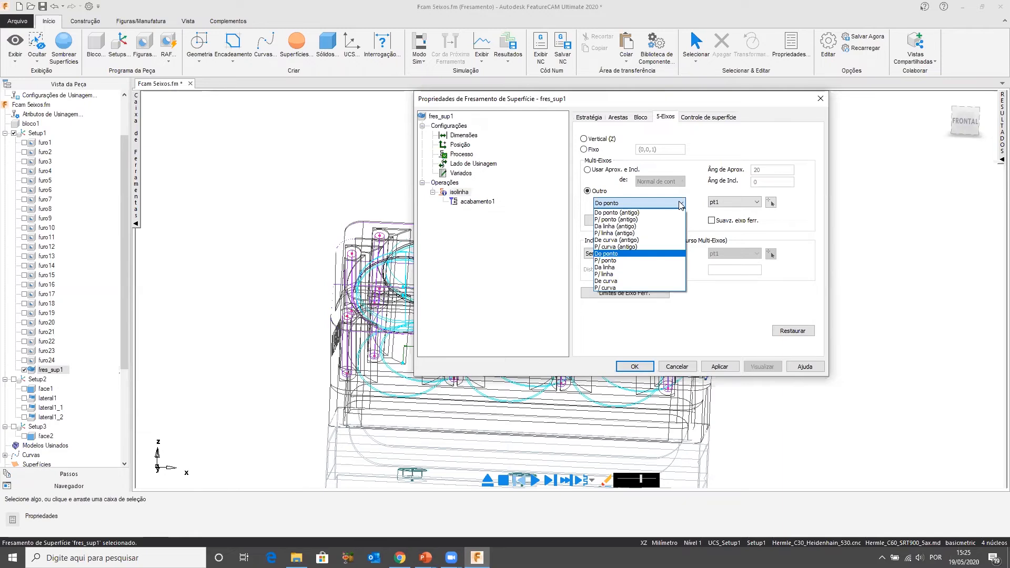
pyautogui.click(824, 108)
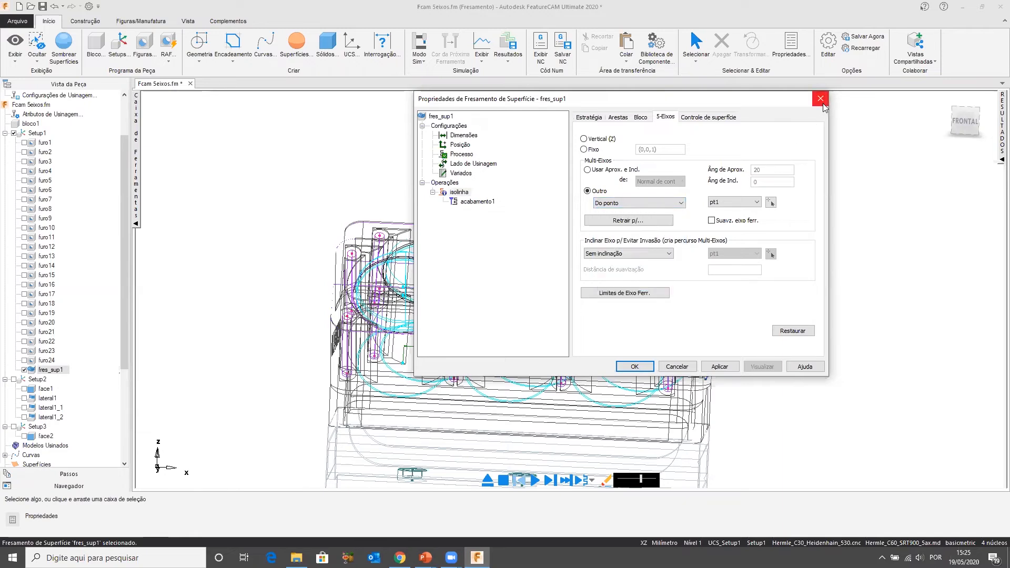
# Close the fres_sup1 properties and shade the model's surfaces, with the central flange in close view
pyautogui.click(824, 106)
pyautogui.click(623, 261)
pyautogui.moveTo(631, 295)
pyautogui.mouseDown(button='middle')
pyautogui.moveTo(574, 309)
pyautogui.moveTo(510, 368)
pyautogui.moveTo(523, 351)
pyautogui.mouseUp(button='middle')
pyautogui.press('F3')
pyautogui.moveTo(550, 271)
pyautogui.mouseDown(button='middle')
pyautogui.moveTo(557, 249)
pyautogui.moveTo(565, 317)
pyautogui.moveTo(523, 329)
pyautogui.moveTo(463, 381)
pyautogui.mouseUp(button='middle')
pyautogui.scroll(5, 556, 248)
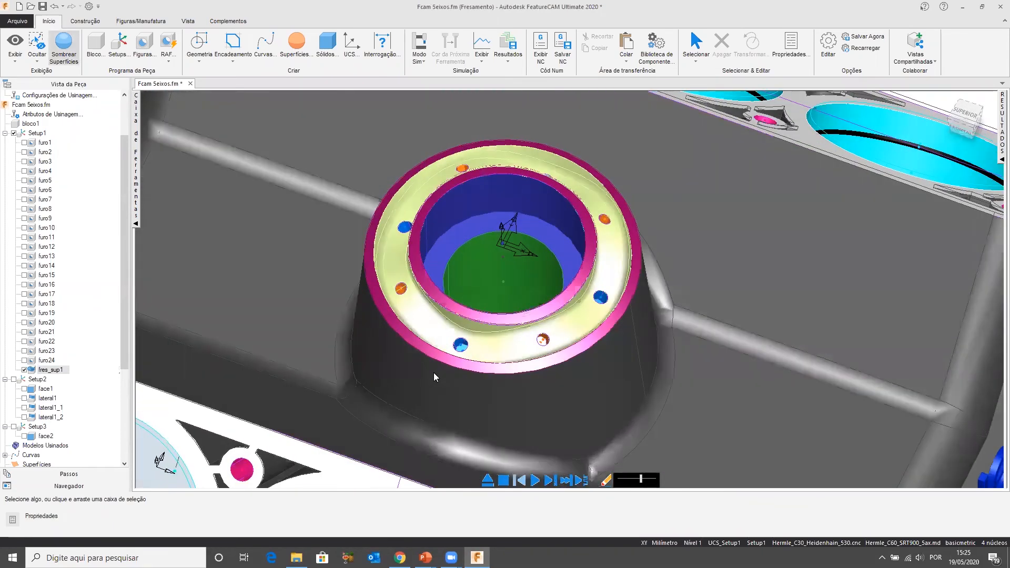
# Select the central flange's ring face with the bolt holes and leave it as the only shaded surface
pyautogui.scroll(2, 436, 375)
pyautogui.click(453, 342)
pyautogui.scroll(-3, 505, 309)
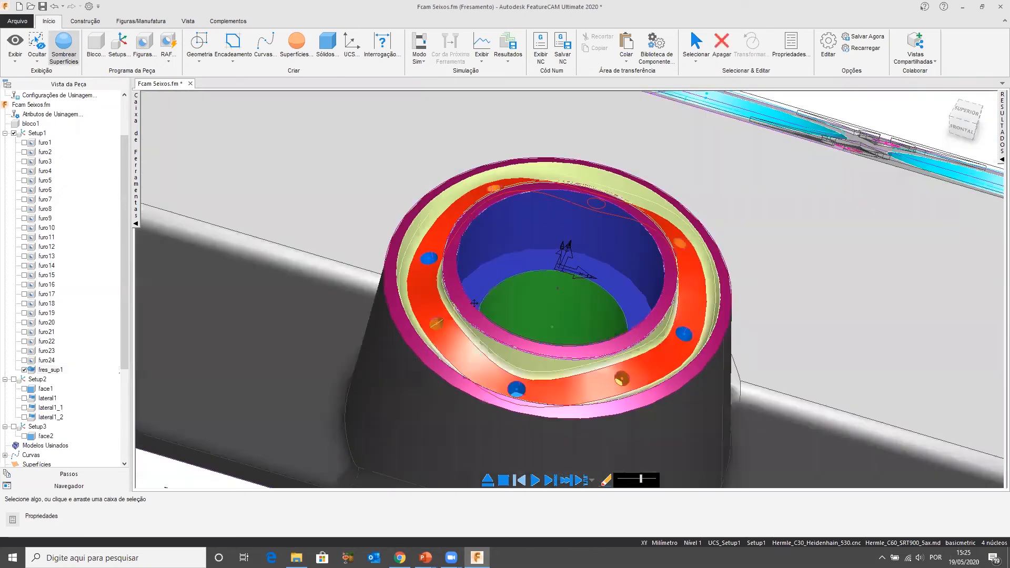
pyautogui.scroll(3, 505, 310)
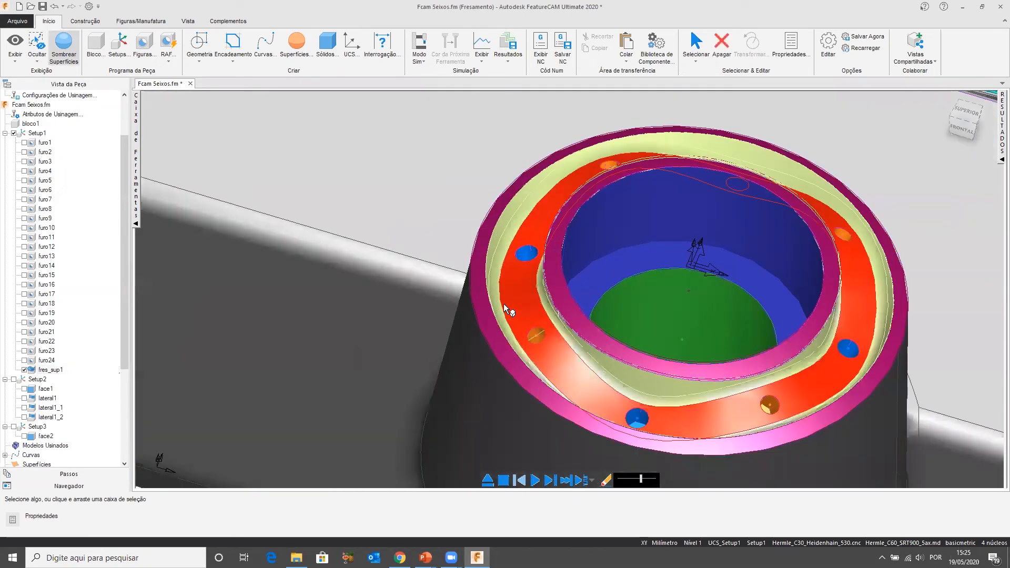
pyautogui.click(518, 317)
pyautogui.scroll(3, 533, 289)
pyautogui.scroll(-1, 626, 376)
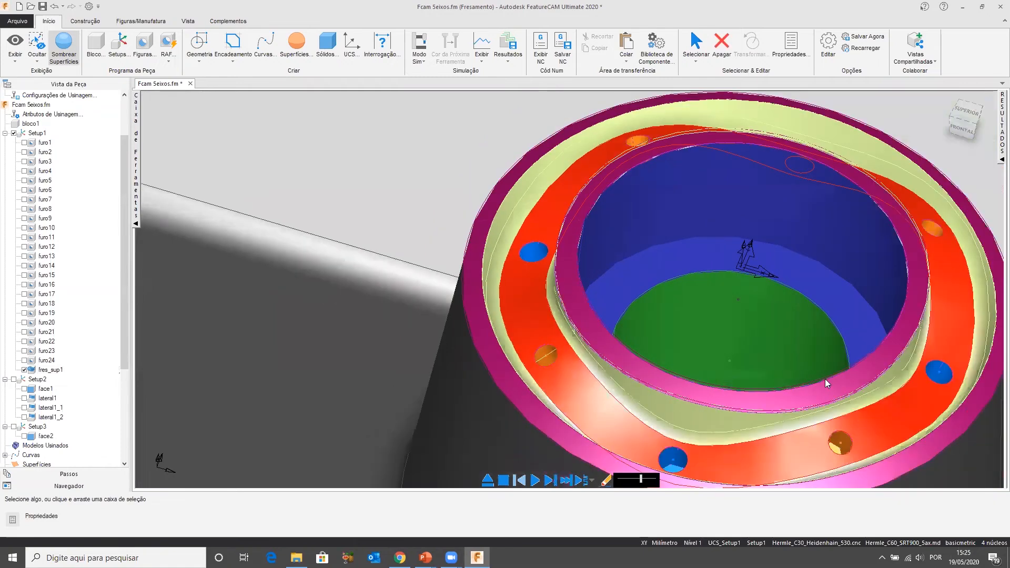
pyautogui.moveTo(826, 381); pyautogui.dragTo(771, 372, button='middle')
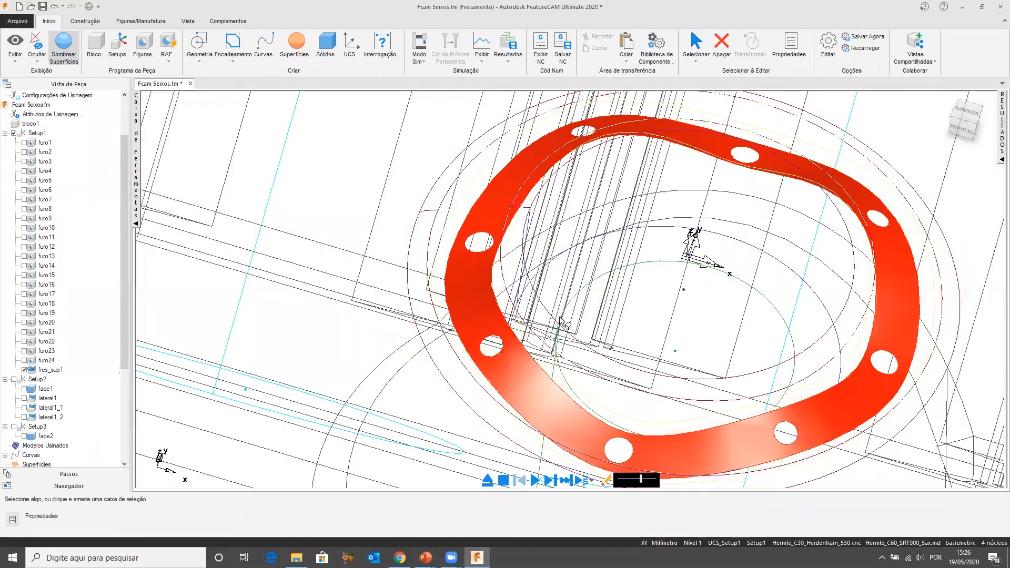
pyautogui.scroll(-5, 579, 309)
pyautogui.click(264, 244)
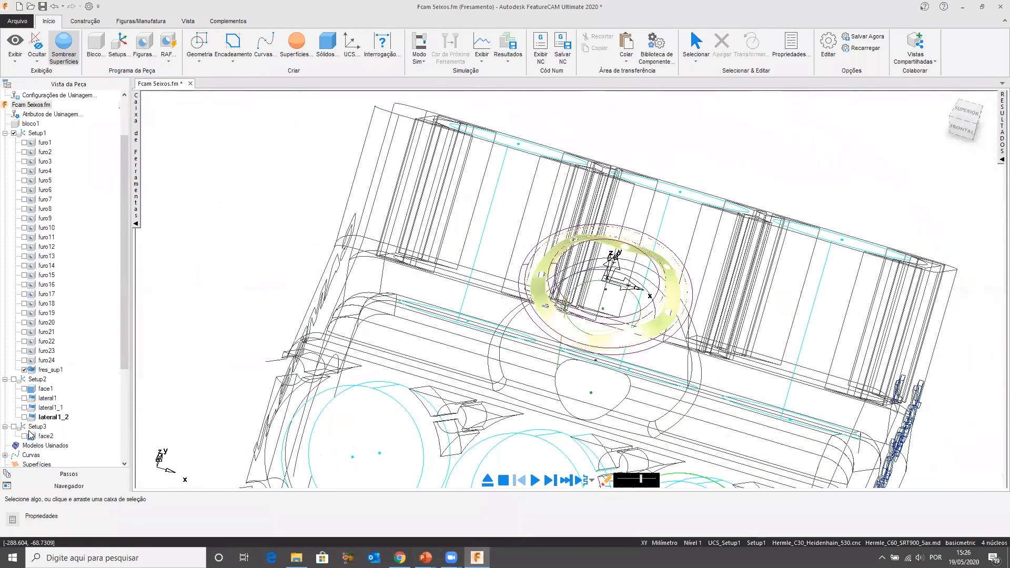
# Hide the Bloco level and isolate the flange's ring face in the view
pyautogui.scroll(-5, 31, 435)
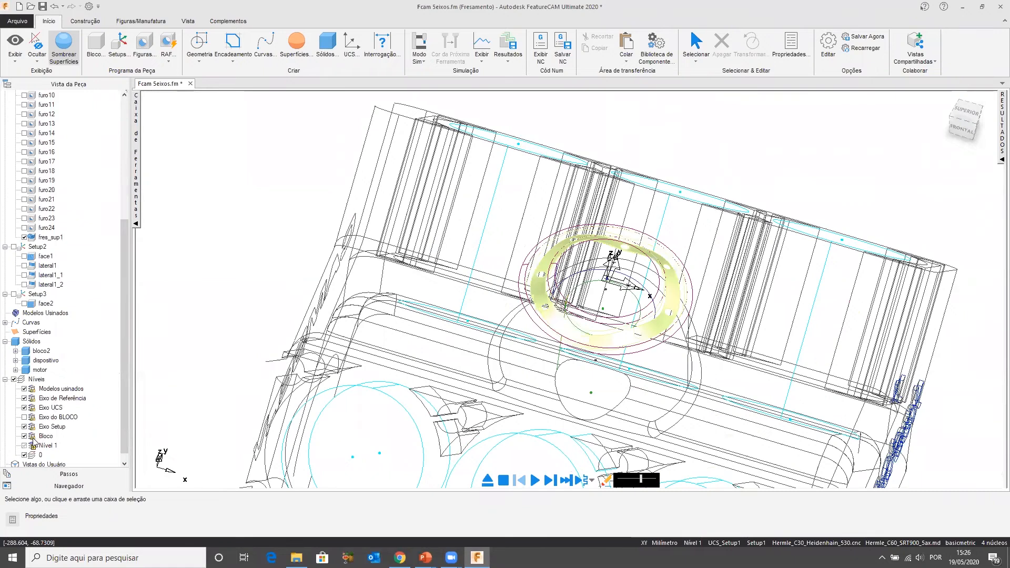
pyautogui.click(25, 437)
pyautogui.scroll(3, 537, 301)
pyautogui.moveTo(536, 301); pyautogui.dragTo(444, 209, button='middle')
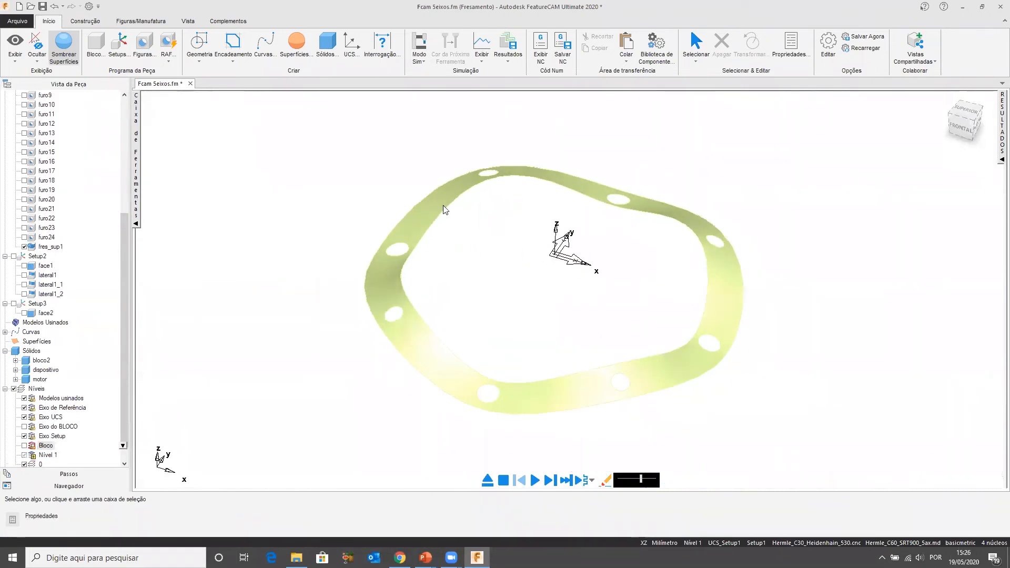
# Start untrimming the ring face as a new surface, with the option Destrimar aresta(s)
pyautogui.click(147, 22)
pyautogui.click(92, 23)
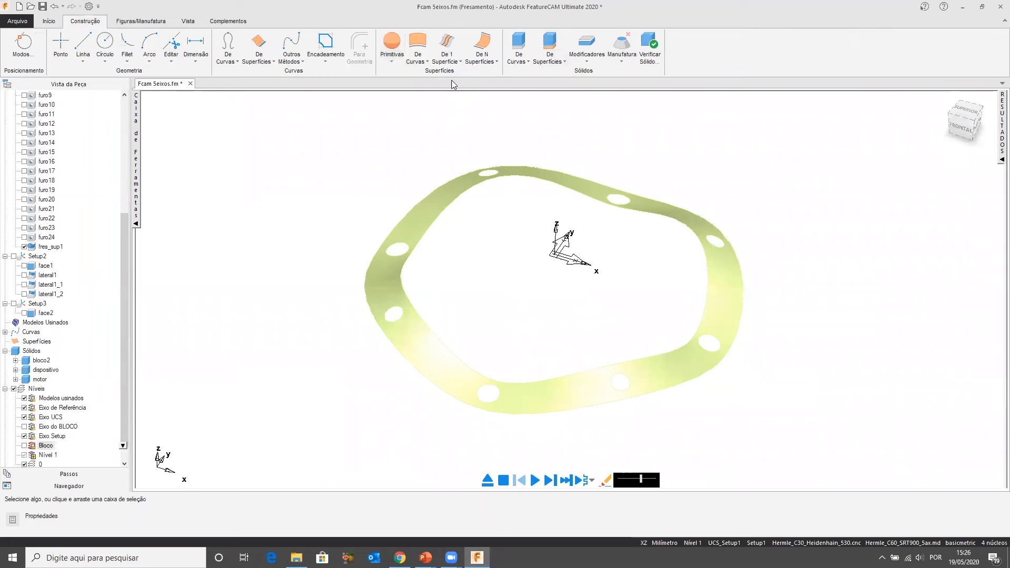
pyautogui.click(447, 55)
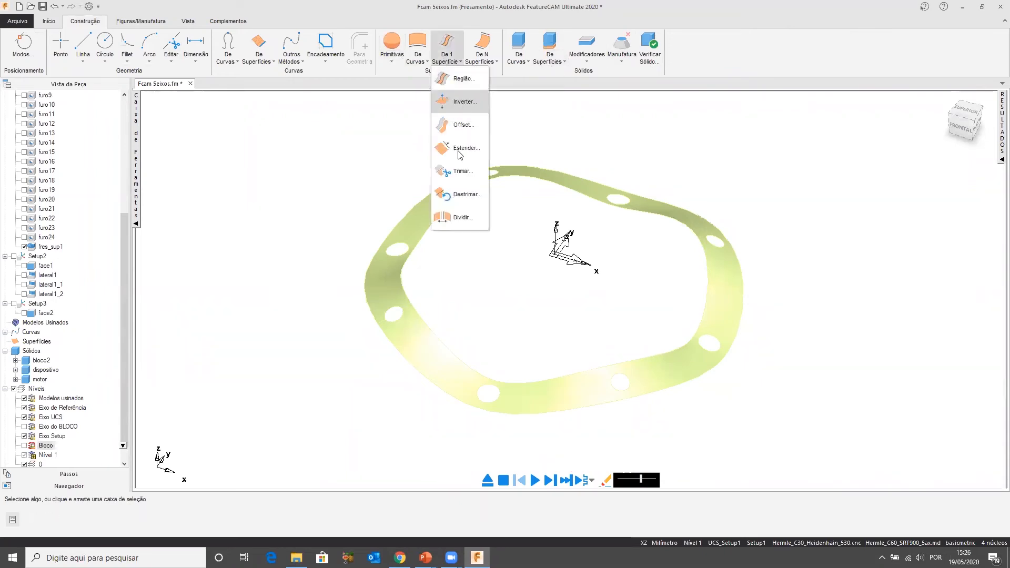
pyautogui.click(448, 195)
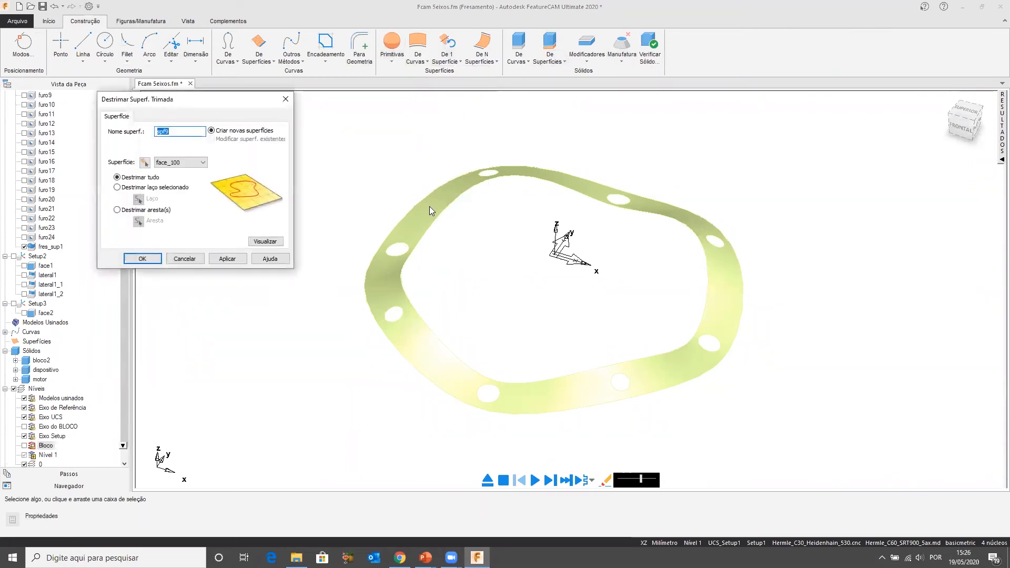
pyautogui.moveTo(429, 206); pyautogui.dragTo(444, 207, button='middle')
pyautogui.click(145, 163)
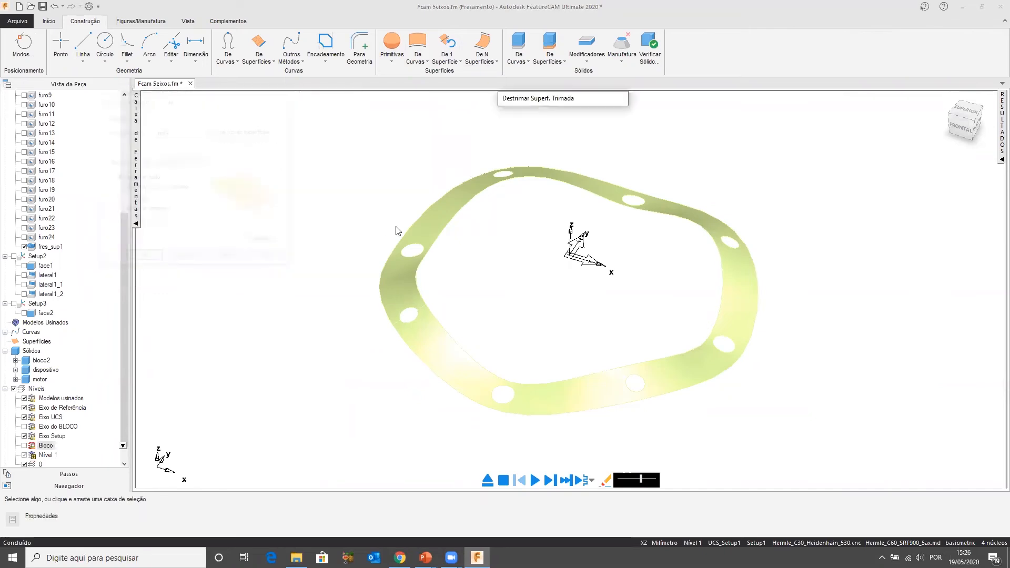
pyautogui.click(436, 241)
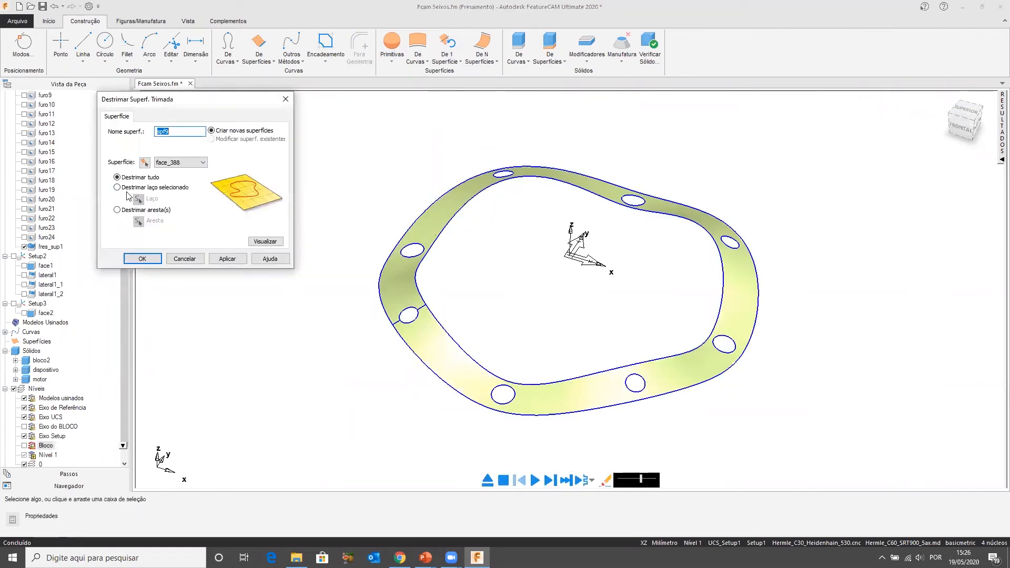
pyautogui.click(117, 210)
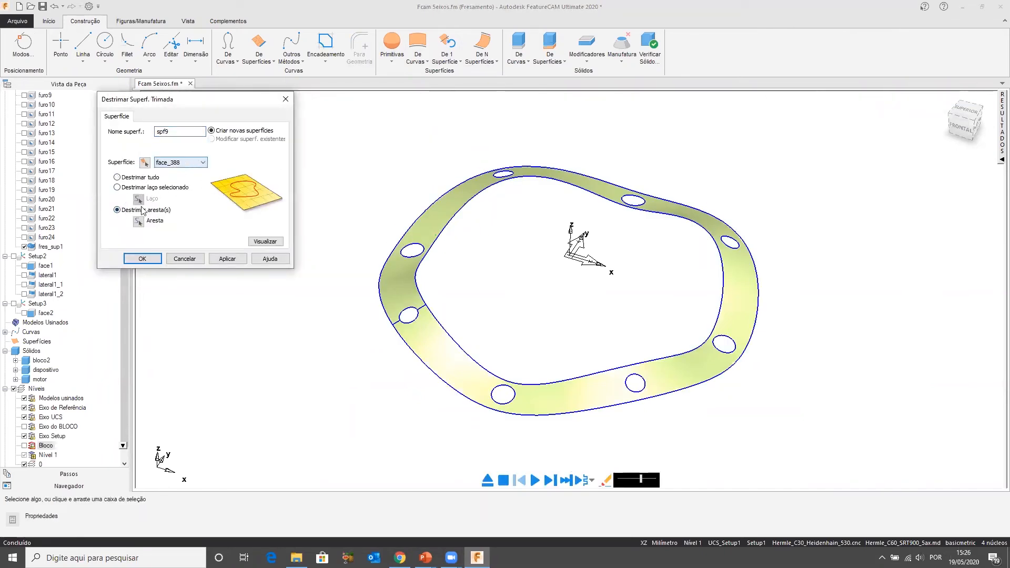
# Pick the edges of all eight holes in the ring face and create the untrimmed surface
pyautogui.click(138, 221)
pyautogui.scroll(3, 398, 249)
pyautogui.click(462, 230)
pyautogui.click(564, 130)
pyautogui.click(790, 188)
pyautogui.click(928, 243)
pyautogui.click(918, 393)
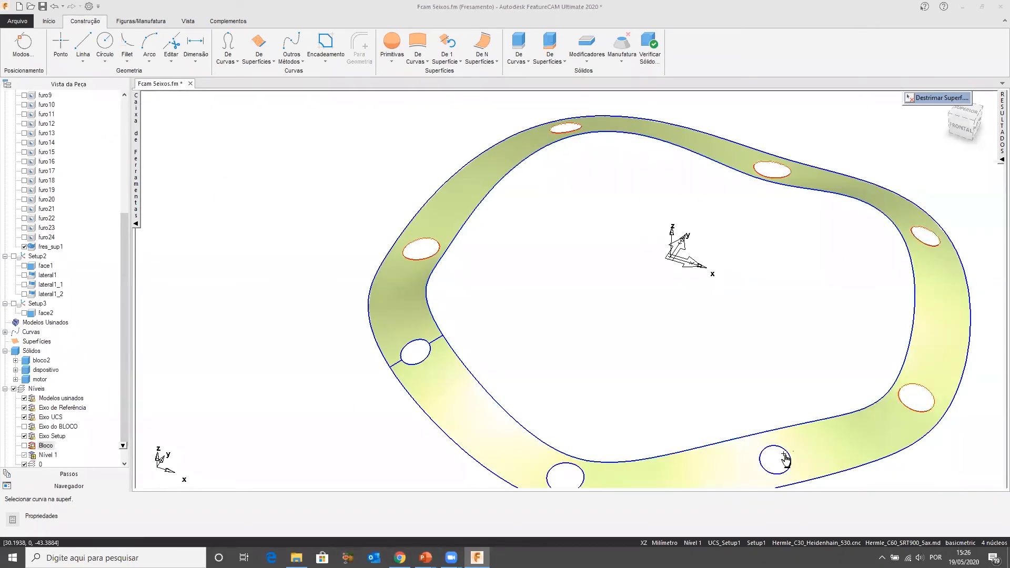
pyautogui.moveTo(648, 454); pyautogui.dragTo(624, 321, button='middle')
pyautogui.click(542, 331)
pyautogui.click(401, 229)
pyautogui.click(397, 216)
pyautogui.scroll(-4, 446, 208)
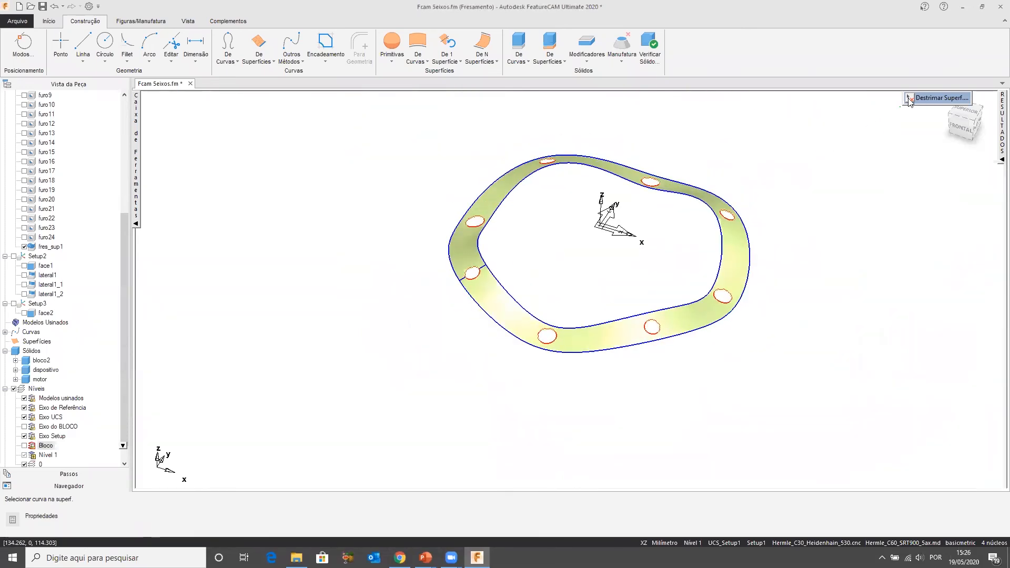
pyautogui.click(227, 260)
pyautogui.click(142, 258)
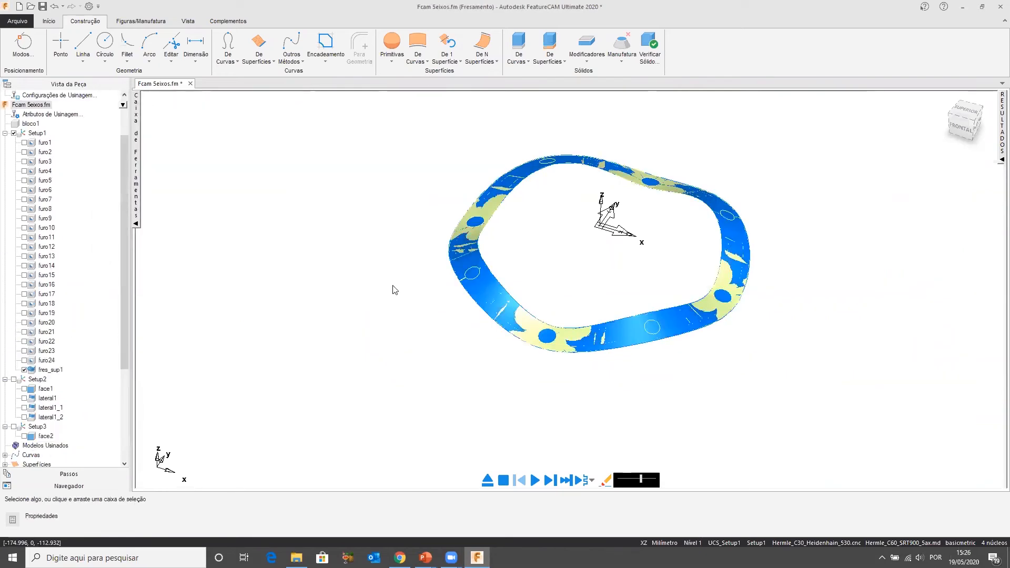
# Hide the original ring face and keep only the new hole-free surface displayed
pyautogui.click(472, 277)
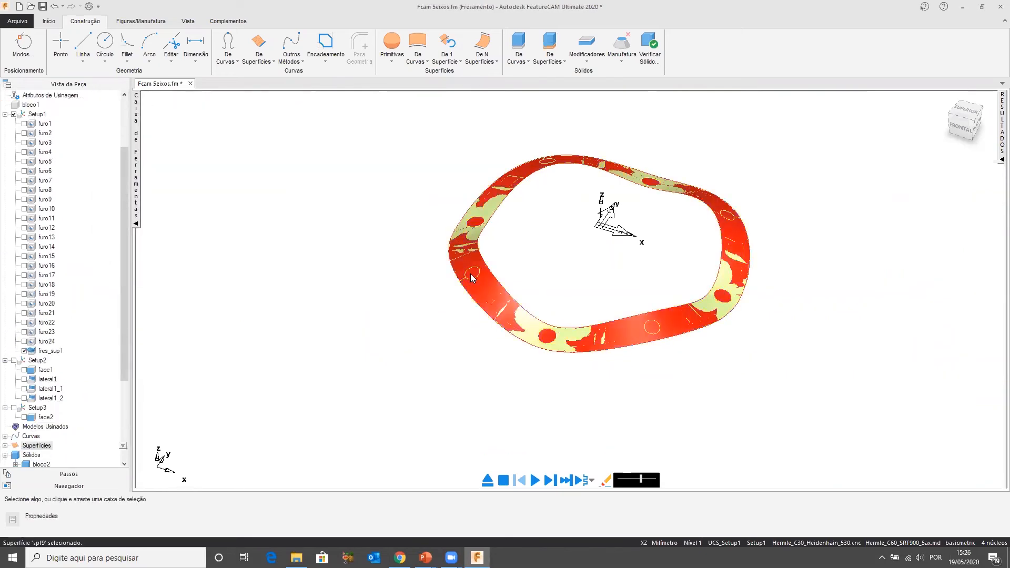
pyautogui.click(414, 289)
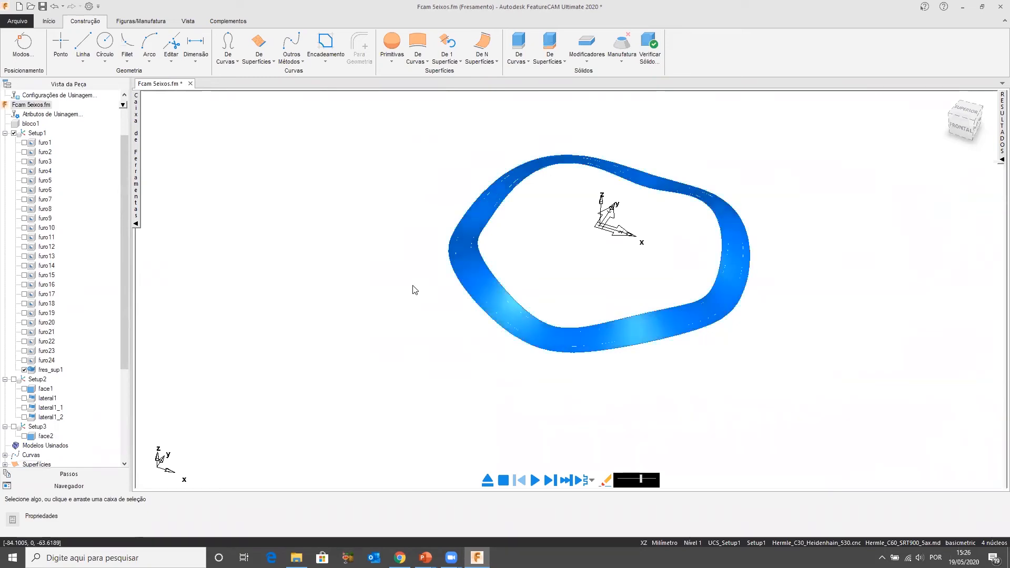
pyautogui.moveTo(414, 289); pyautogui.dragTo(464, 246, button='middle')
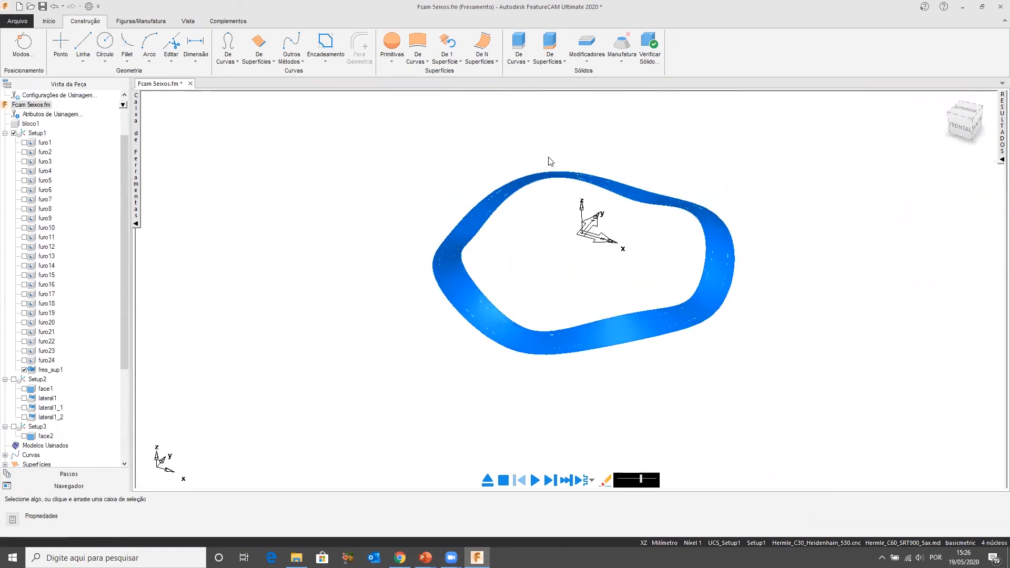
pyautogui.moveTo(504, 298); pyautogui.dragTo(488, 293, button='middle')
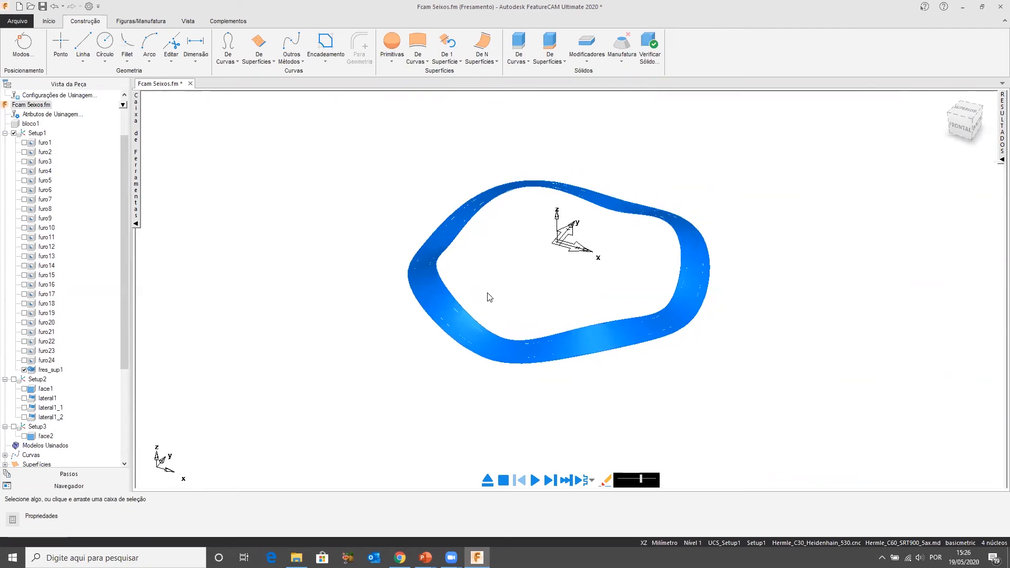
# Create a new Fresamento de Superfície feature and add the hole-free ring surface to it
pyautogui.click(49, 22)
pyautogui.click(148, 41)
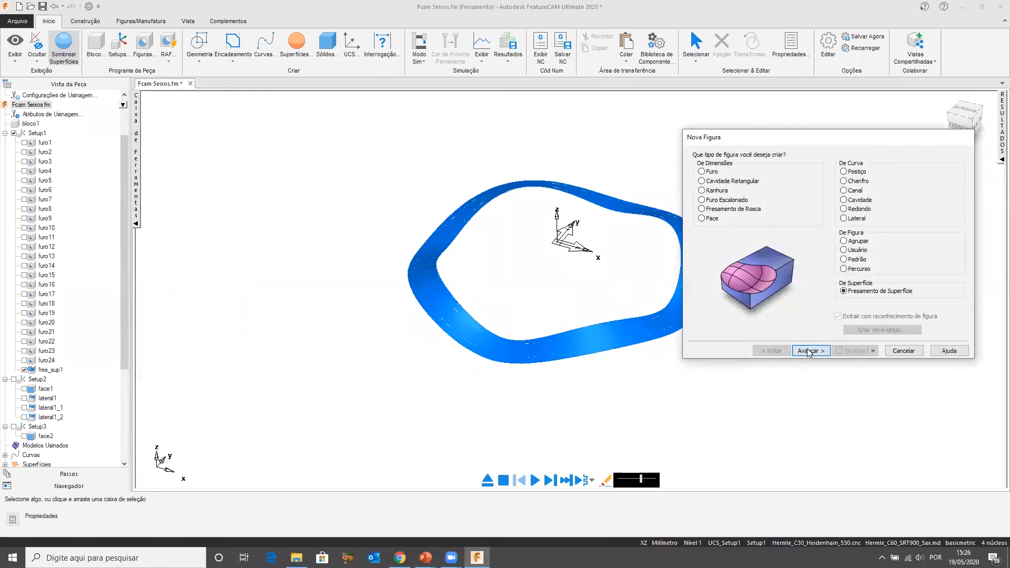
pyautogui.click(809, 351)
pyautogui.click(656, 200)
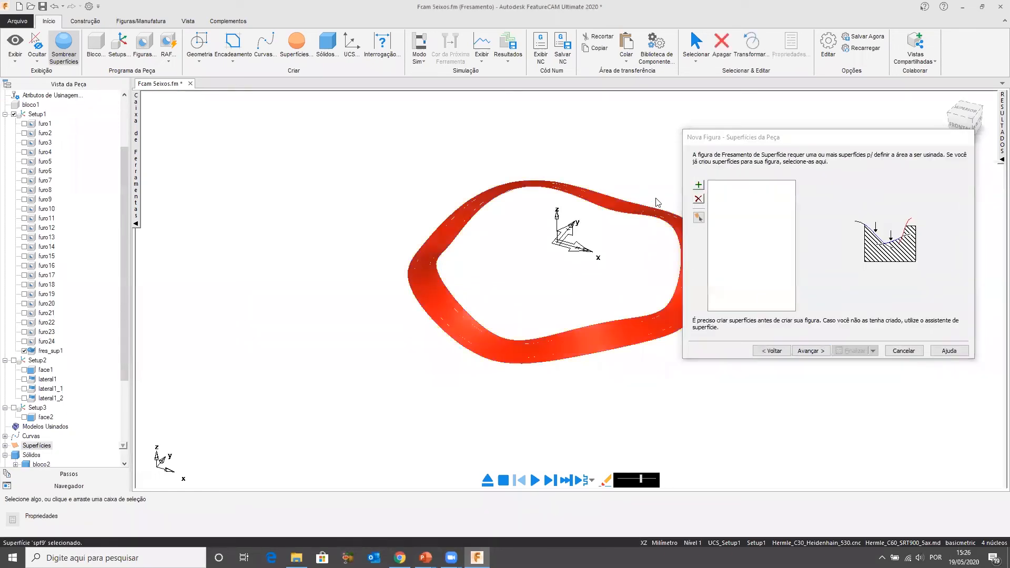
pyautogui.click(699, 188)
pyautogui.click(811, 351)
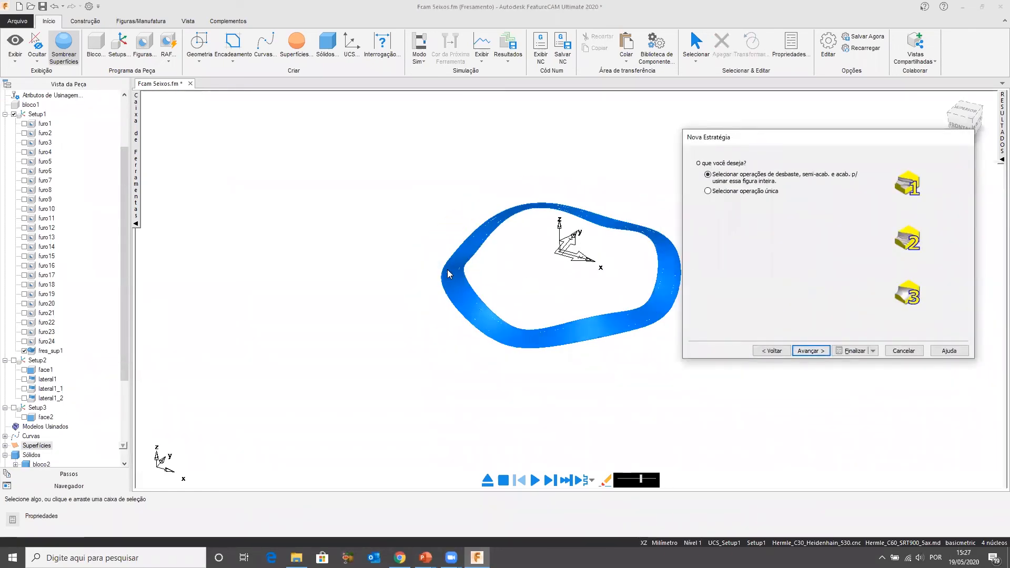
# Choose a single operation for the new feature with the Entre 2 curvas finishing strategy
pyautogui.click(708, 191)
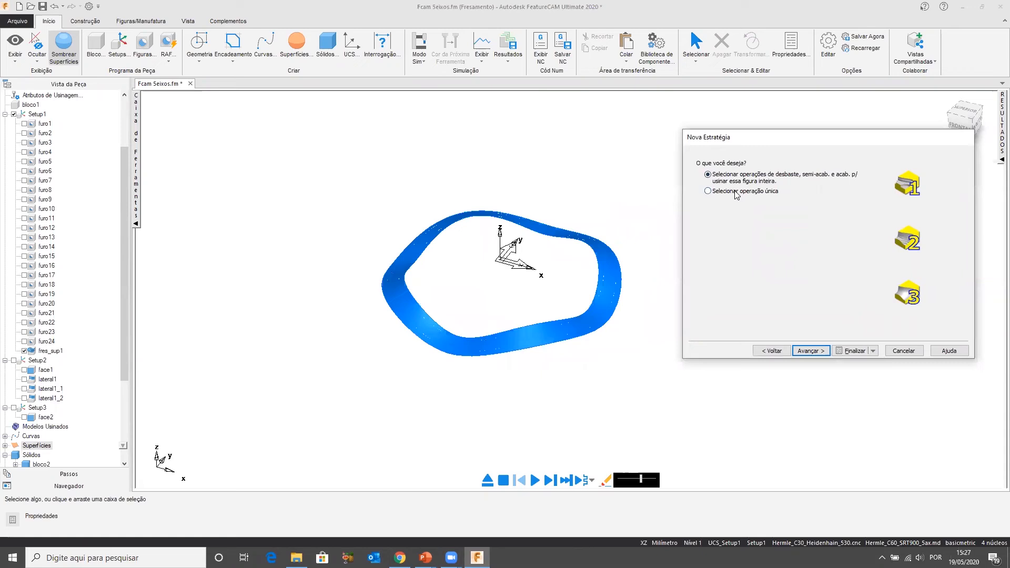
pyautogui.click(805, 351)
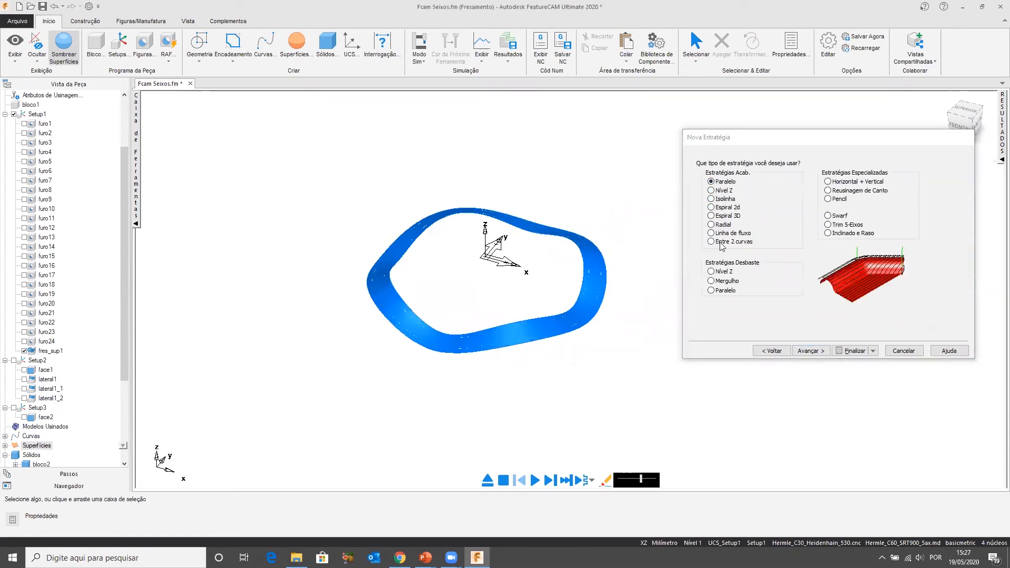
pyautogui.click(713, 242)
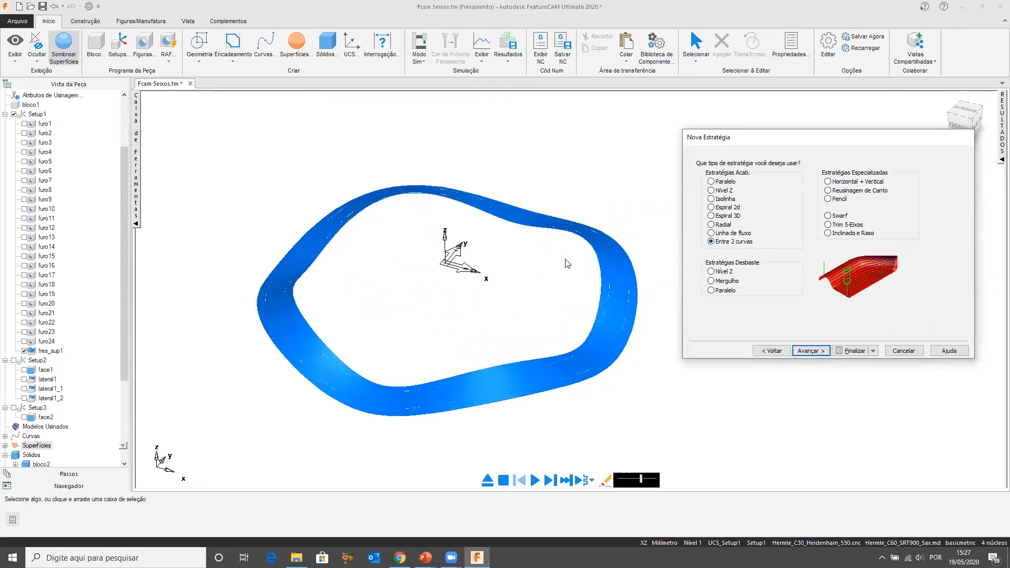
pyautogui.click(811, 351)
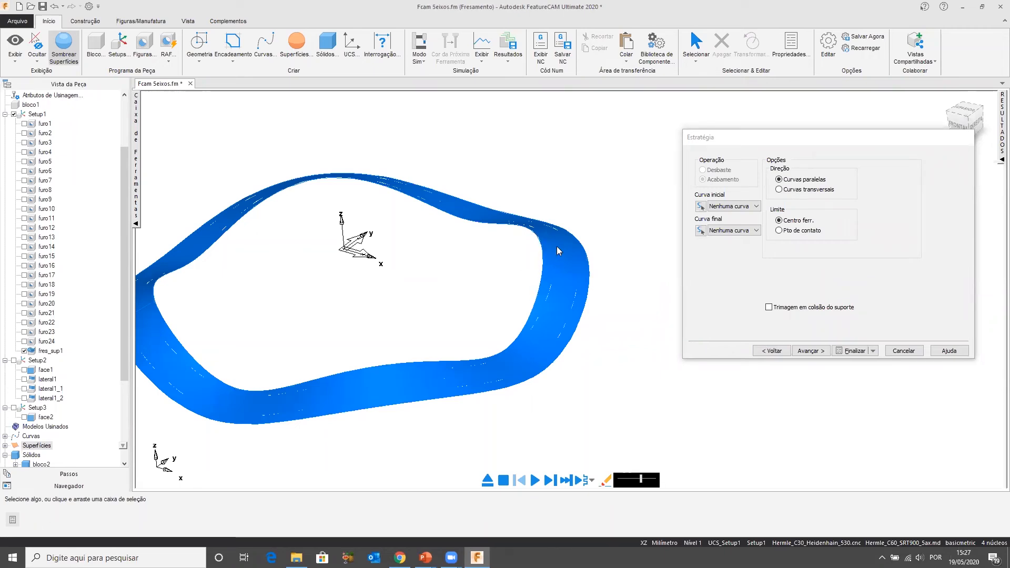
# Create a surface-edge curve along the inner edge of the hole-free ring surface
pyautogui.scroll(-2, 588, 256)
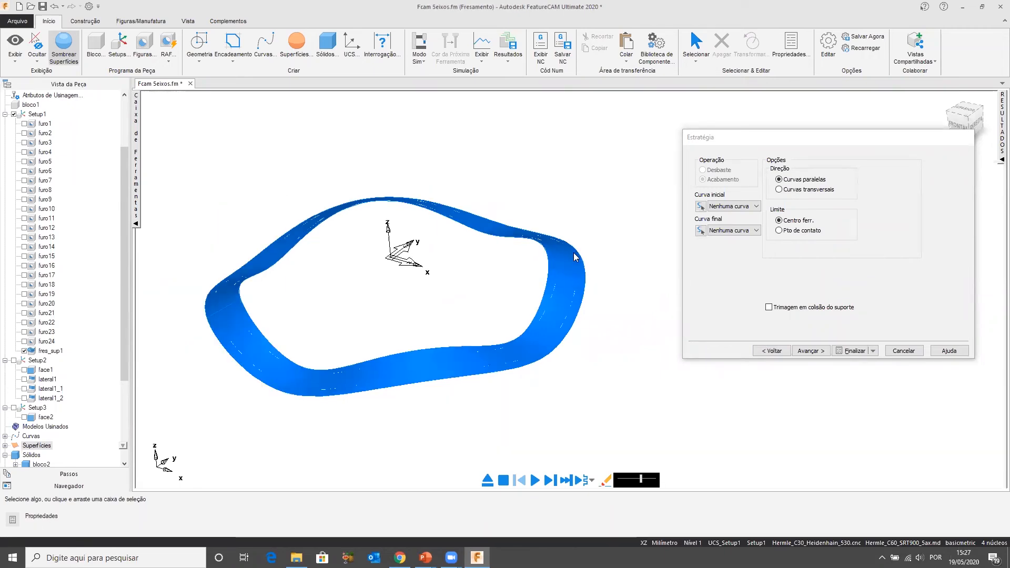
pyautogui.click(85, 21)
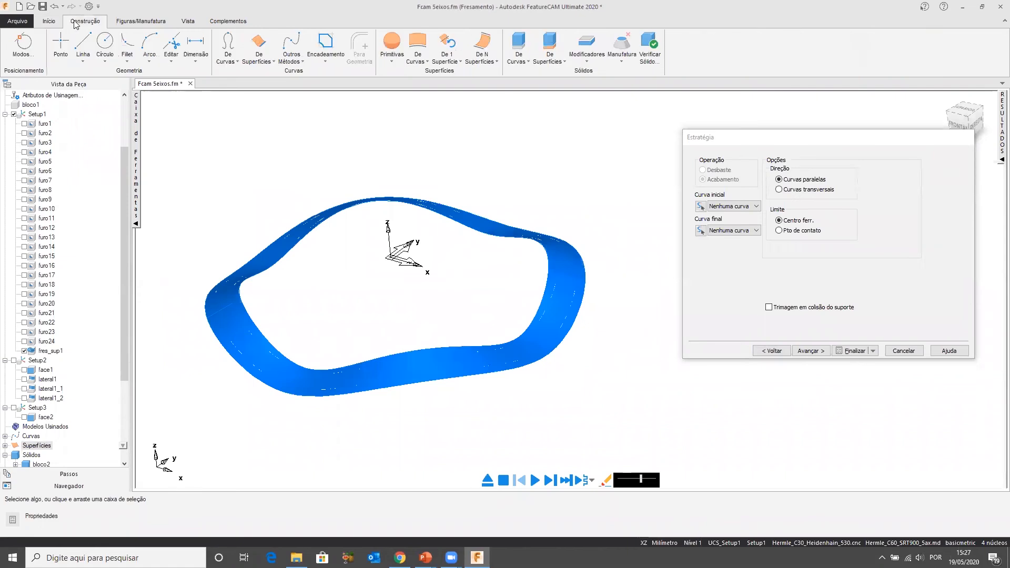
pyautogui.click(261, 48)
pyautogui.click(337, 100)
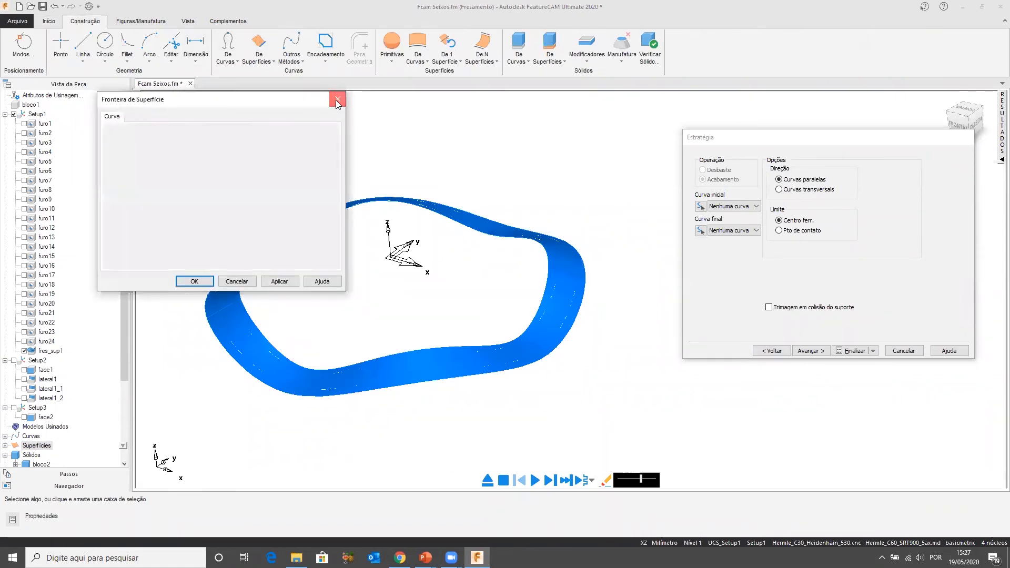
pyautogui.click(259, 60)
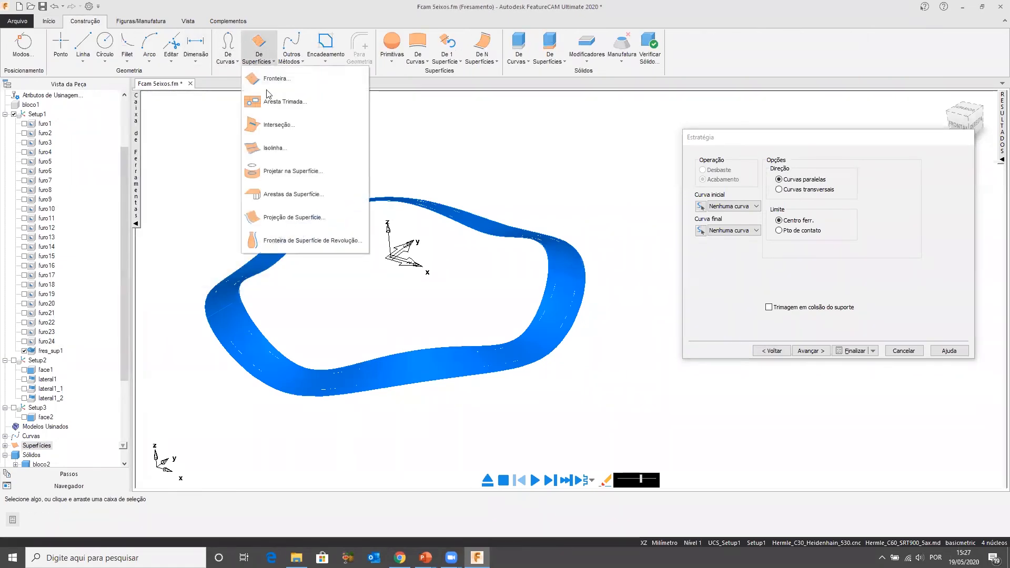
pyautogui.click(262, 201)
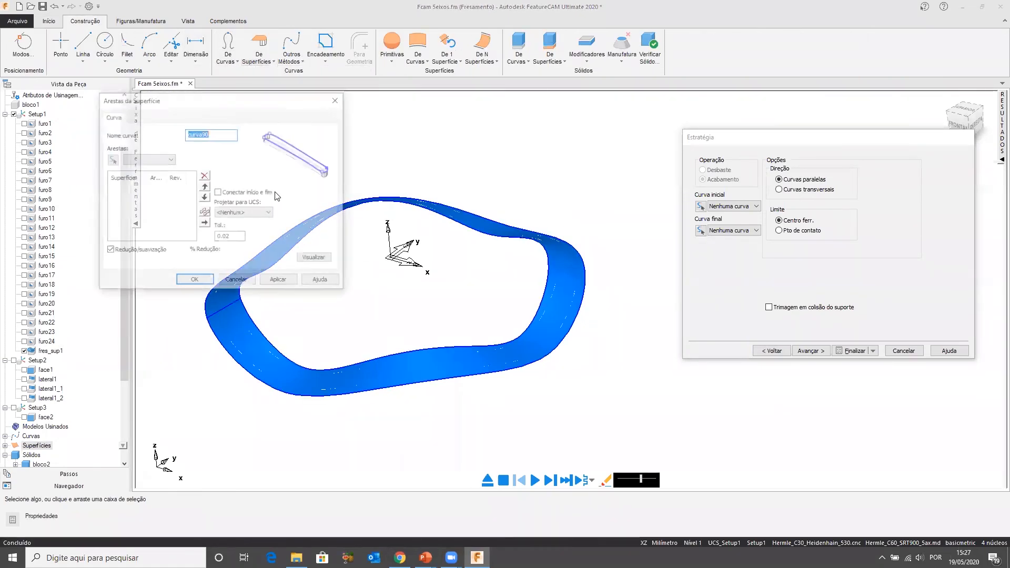
pyautogui.click(113, 159)
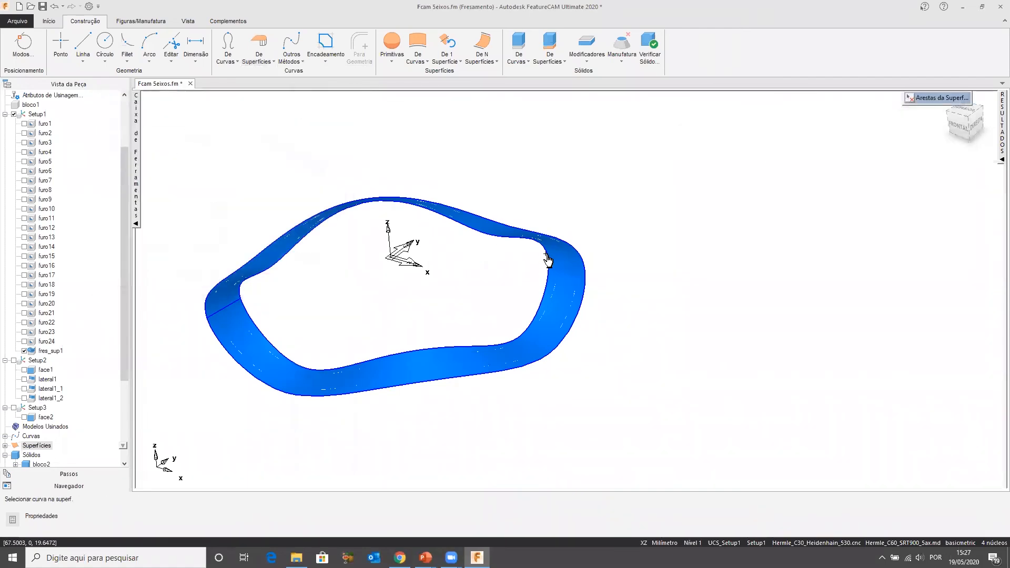
pyautogui.click(910, 98)
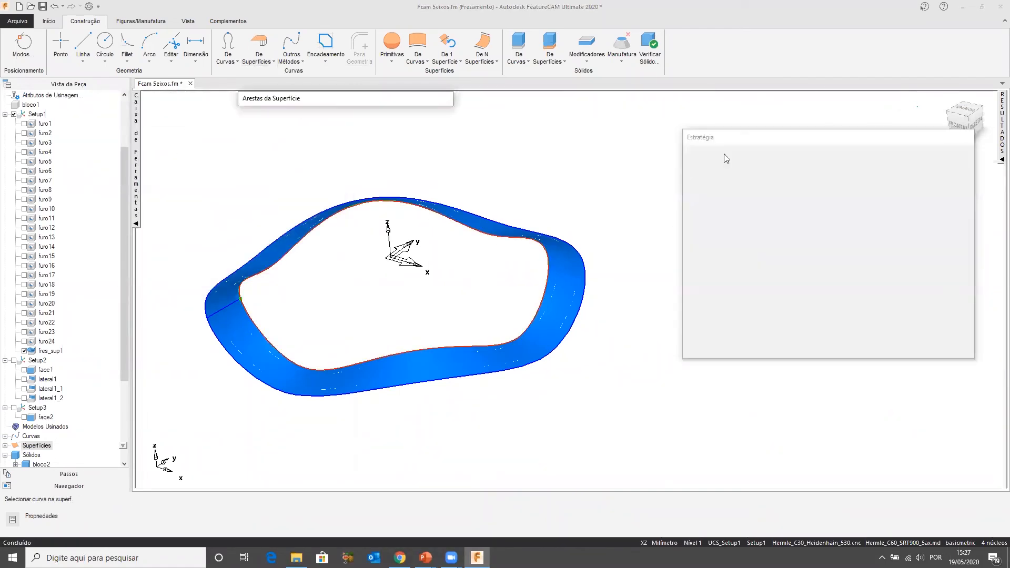
pyautogui.click(278, 282)
pyautogui.click(299, 221)
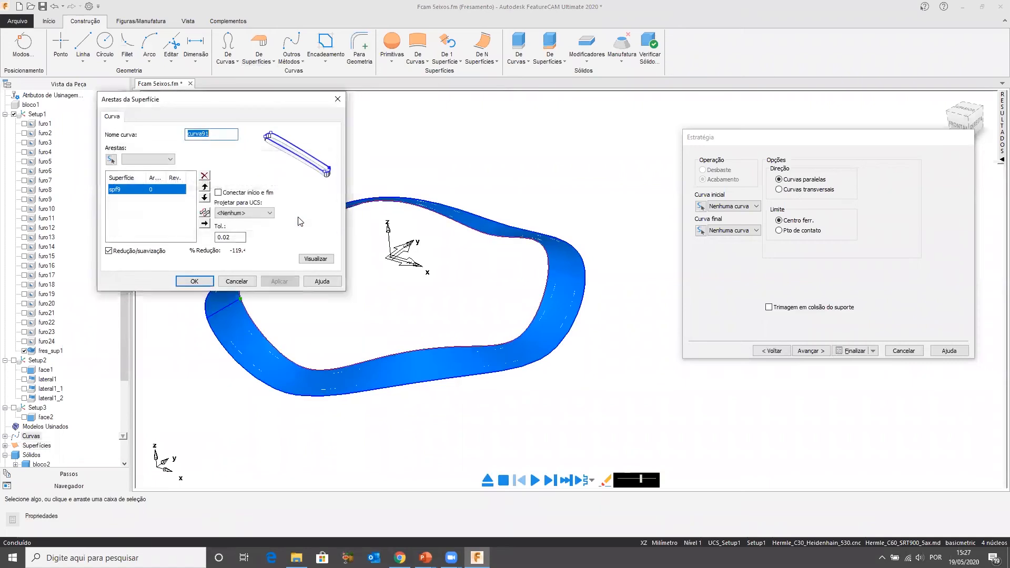
pyautogui.click(204, 282)
# Create a second surface-edge curve along the outer edge of the ring surface
pyautogui.click(259, 47)
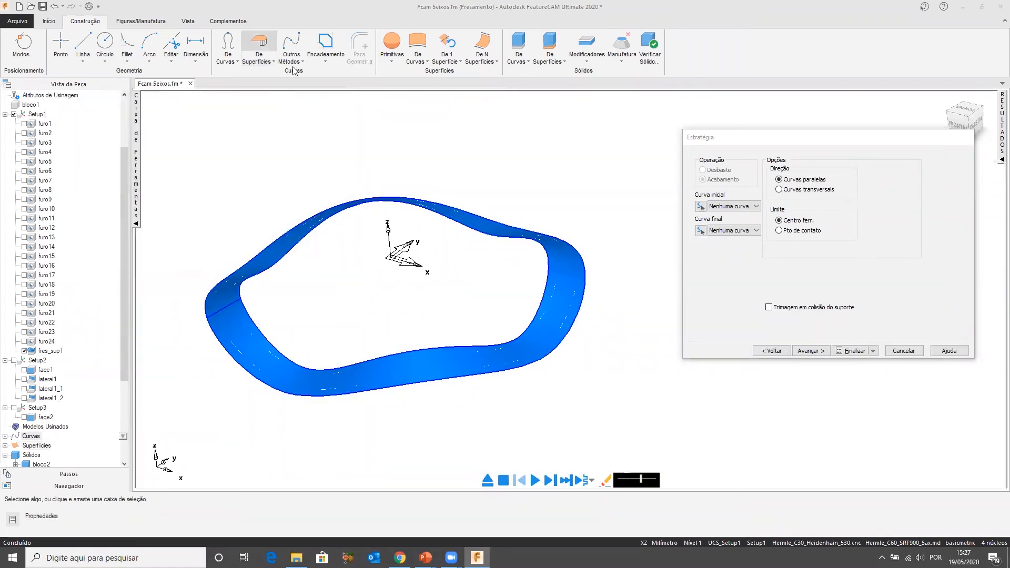
pyautogui.click(113, 159)
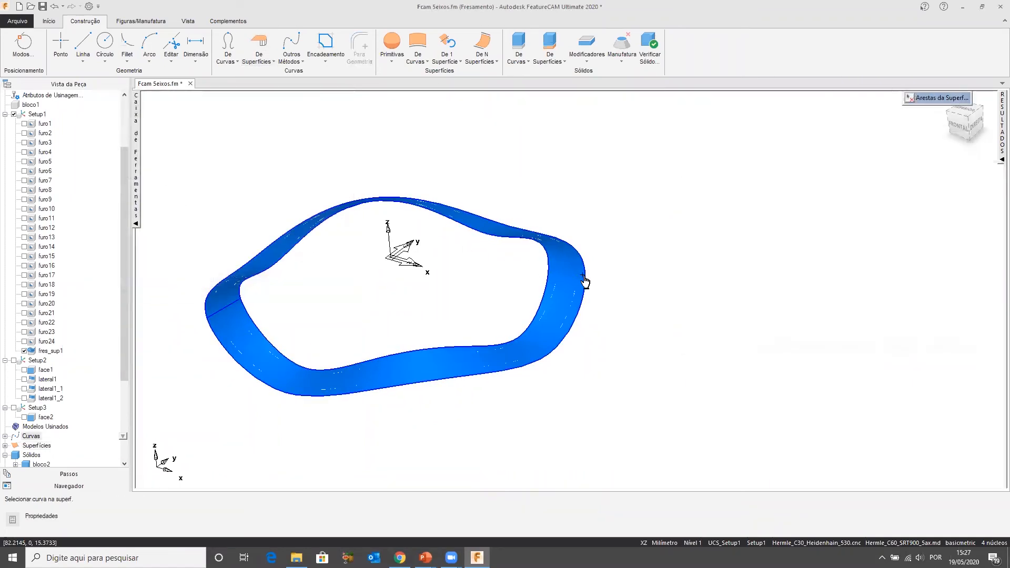
pyautogui.click(590, 275)
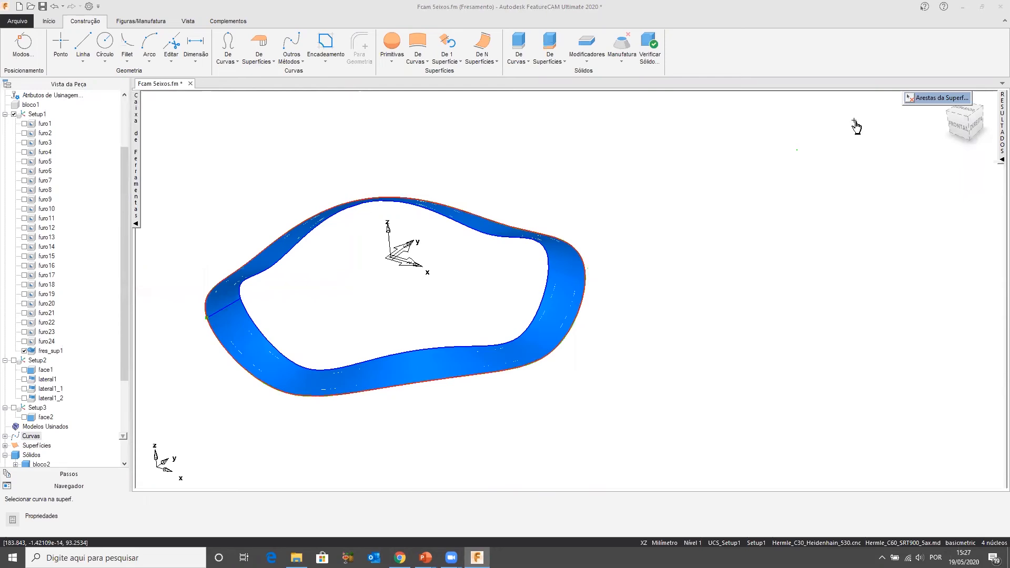
pyautogui.click(911, 98)
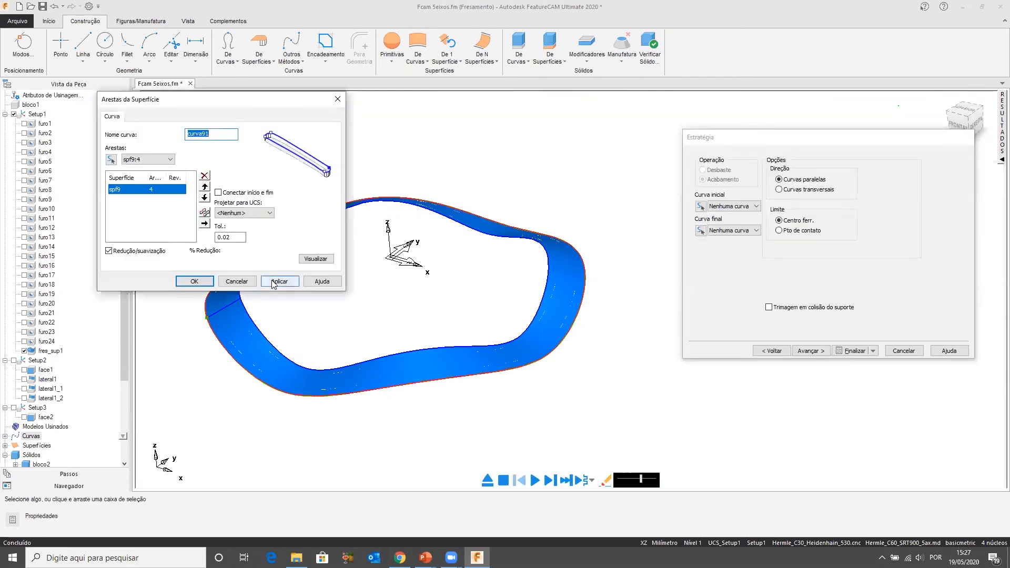
pyautogui.click(273, 284)
pyautogui.click(301, 223)
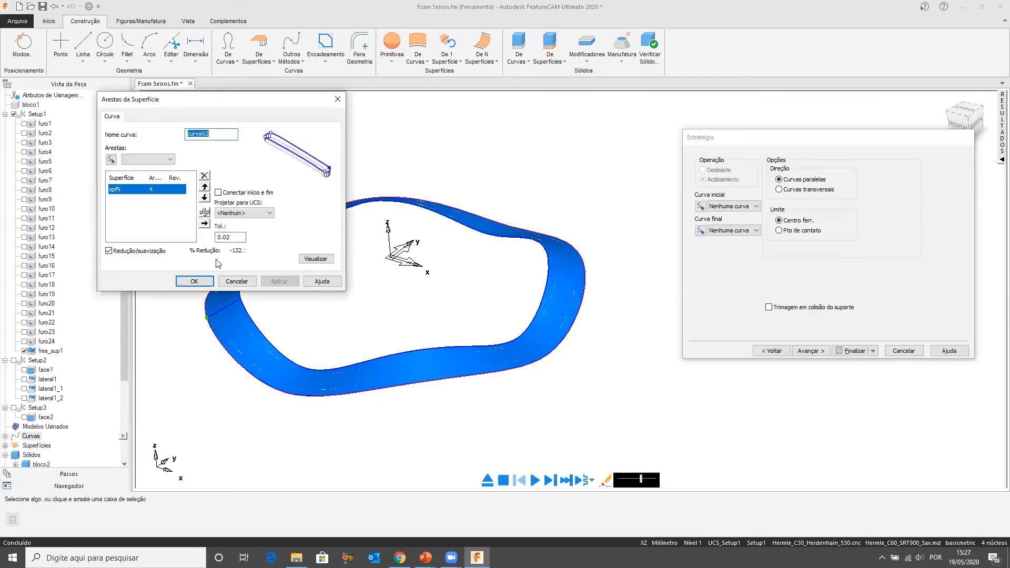
pyautogui.click(195, 281)
# Set the inner edge curve as Curva inicial and the outer edge curve as Curva final, and complete the strategy definition
pyautogui.moveTo(526, 295); pyautogui.dragTo(545, 313, button='middle')
pyautogui.scroll(3, 545, 313)
pyautogui.moveTo(433, 199); pyautogui.dragTo(537, 248, button='middle')
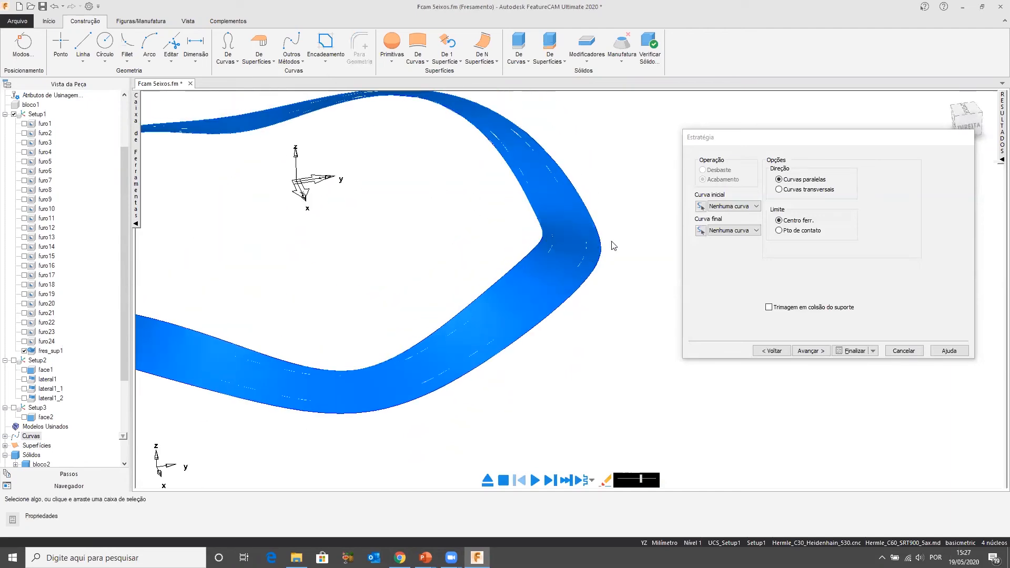
pyautogui.click(701, 207)
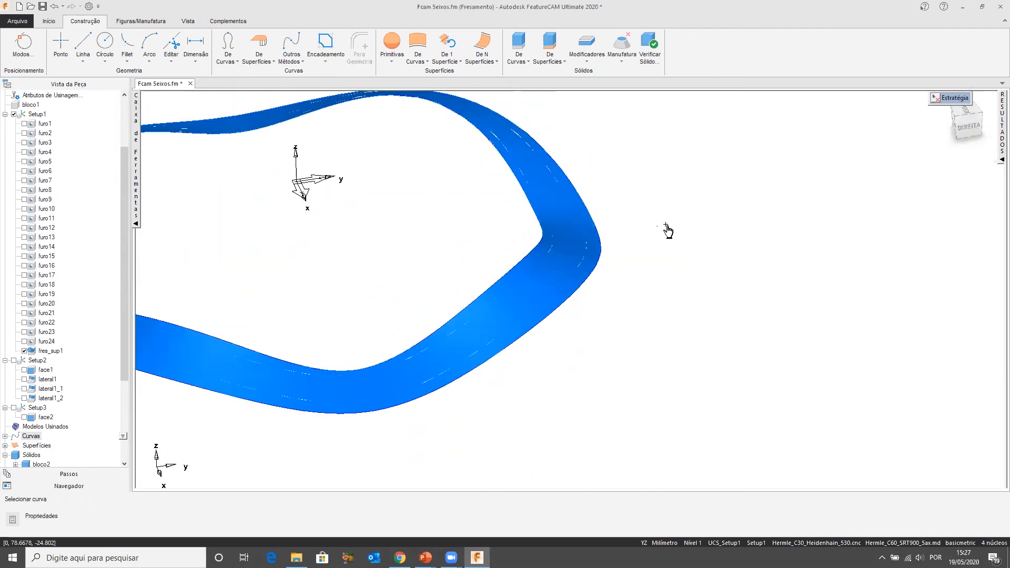
pyautogui.click(541, 252)
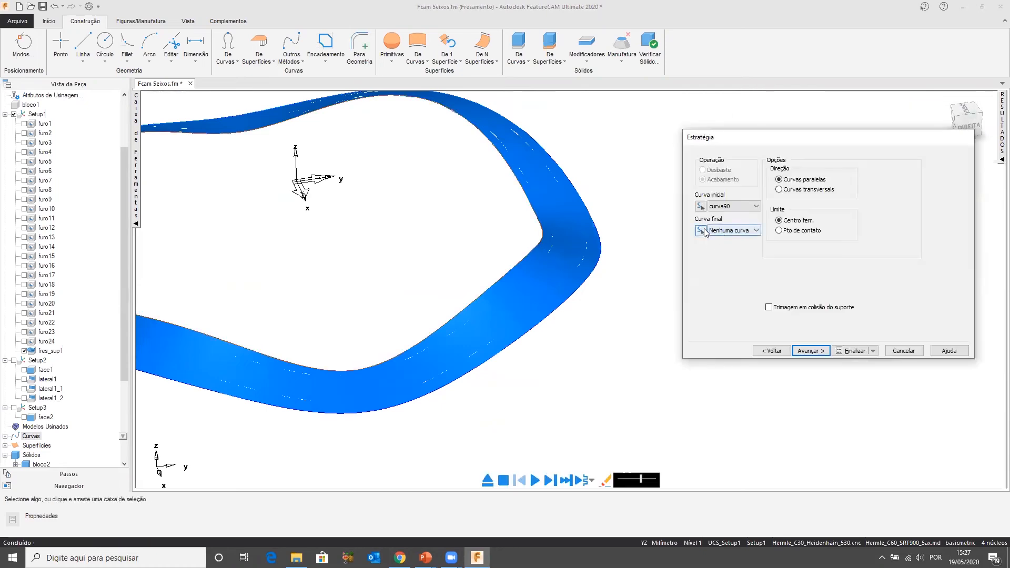
pyautogui.click(690, 232)
pyautogui.click(600, 259)
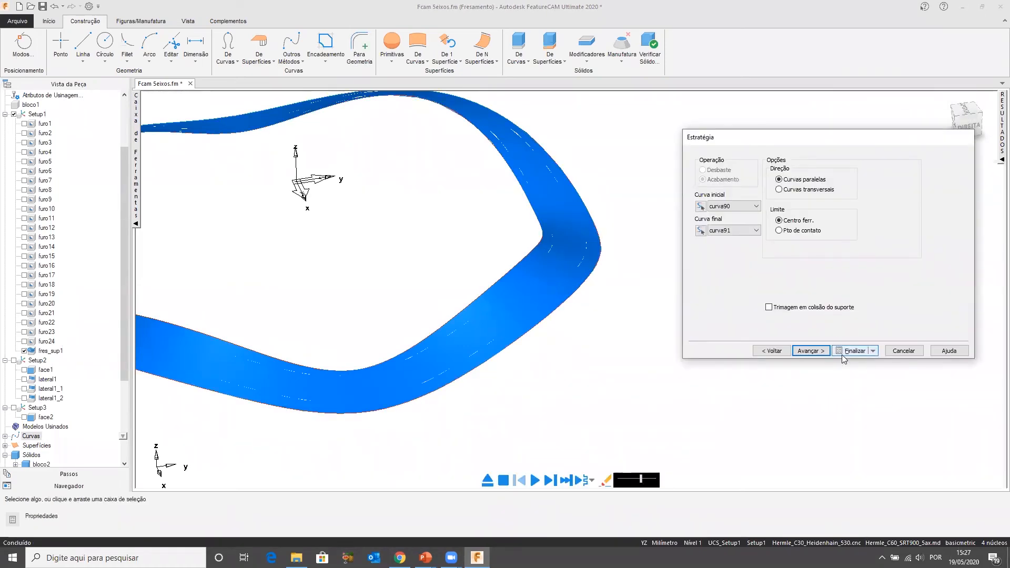
pyautogui.click(813, 351)
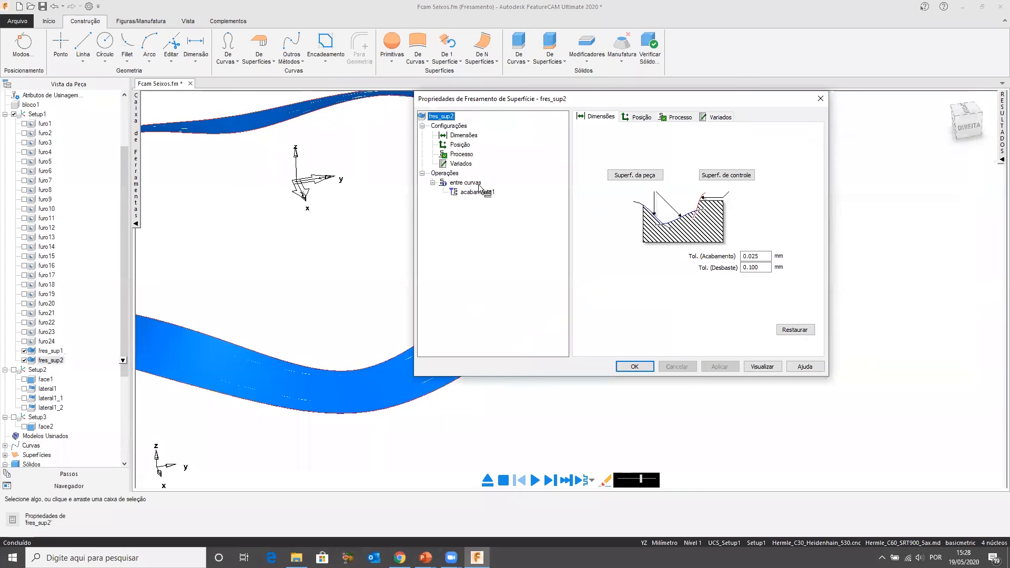
# Assign the Esf 5mm curta ball end mill to the ring's acabamento1 operation
pyautogui.click(503, 193)
pyautogui.click(589, 237)
pyautogui.click(719, 367)
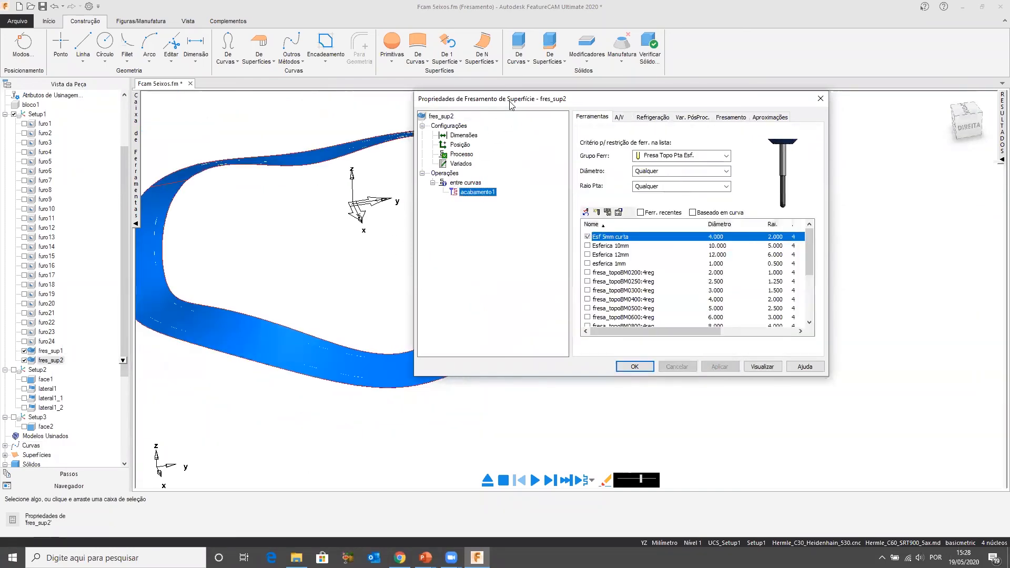
# Simulate the ring's between-curves finishing toolpath with the vertical tool axis, adjusting the playback speed, and exit the simulation
pyautogui.scroll(-2, 519, 214)
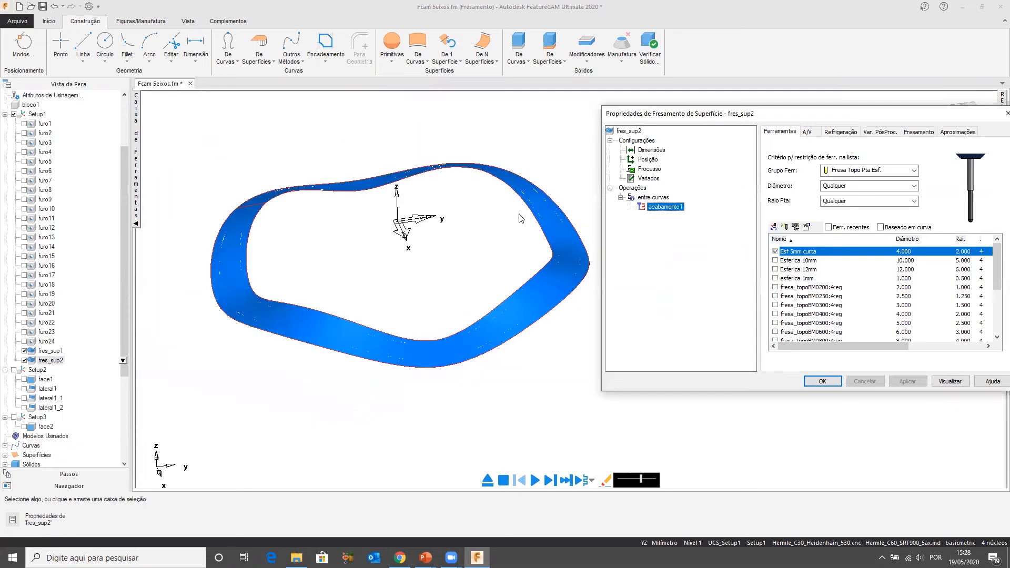
pyautogui.click(826, 380)
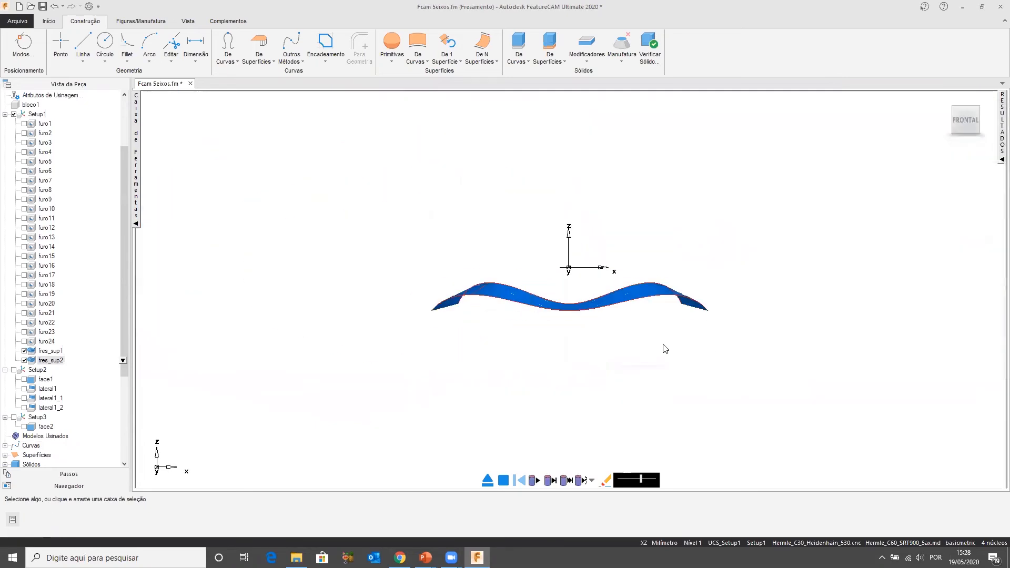
pyautogui.moveTo(641, 481); pyautogui.dragTo(622, 481)
pyautogui.click(535, 481)
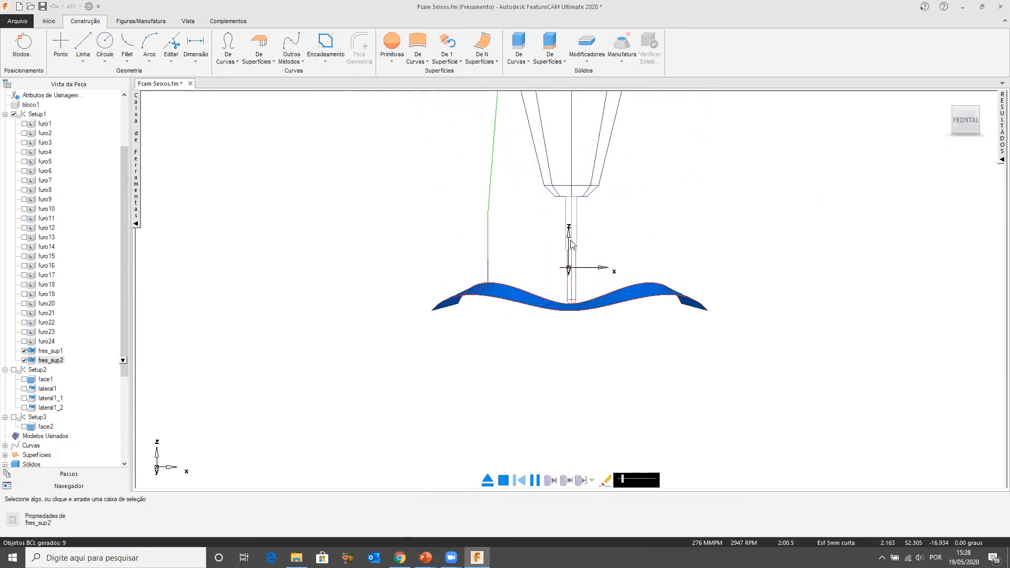
pyautogui.moveTo(580, 320); pyautogui.dragTo(581, 324, button='middle')
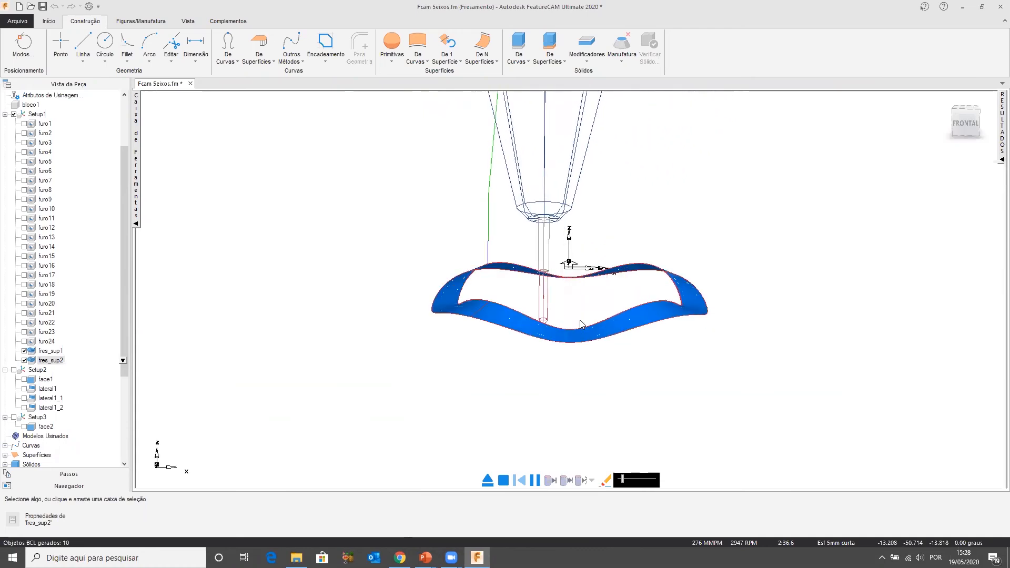
pyautogui.click(632, 477)
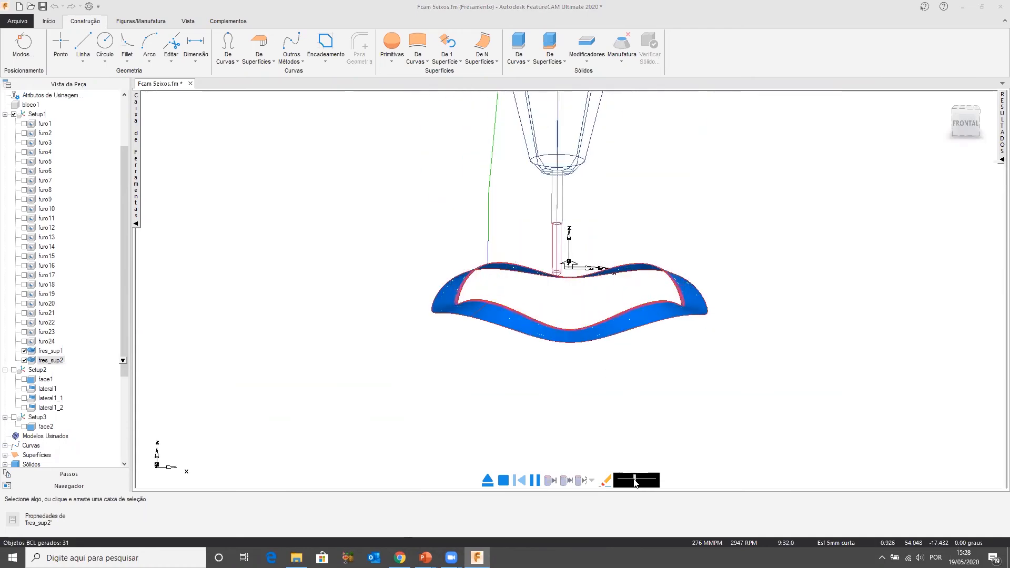
pyautogui.moveTo(673, 274); pyautogui.dragTo(584, 363, button='middle')
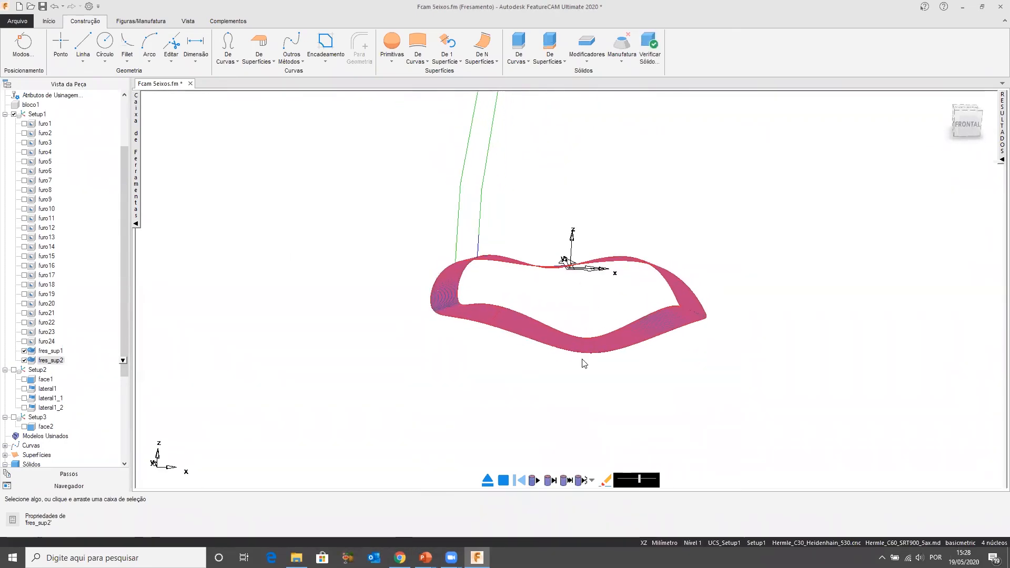
pyautogui.click(488, 480)
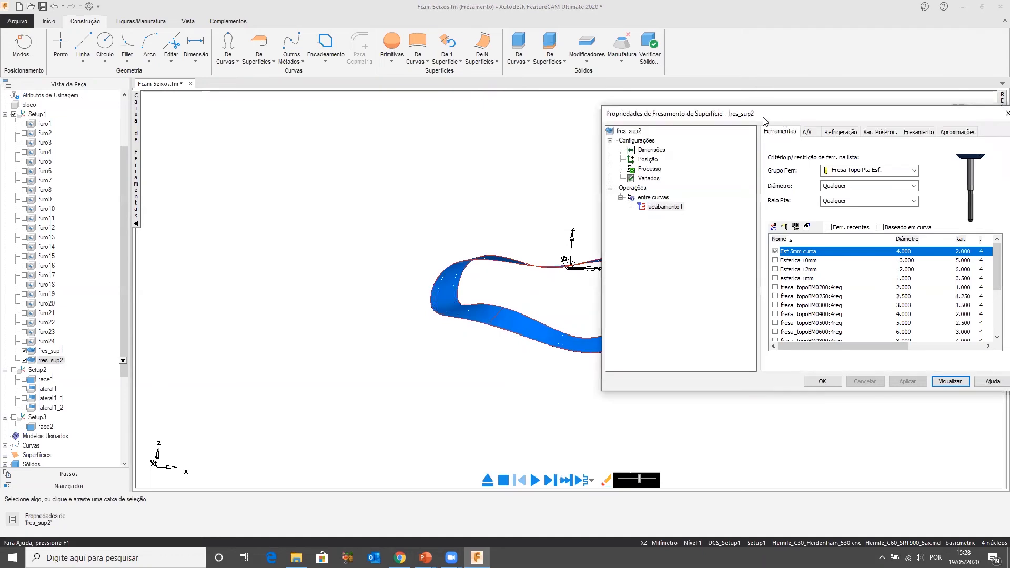
# Set the between-curves operation's multi-axis tool orientation to Usar Aprox. e Incl. from Vertical, with an inclination angle of 15
pyautogui.moveTo(763, 117); pyautogui.dragTo(297, 113)
pyautogui.scroll(-1, 582, 273)
pyautogui.moveTo(647, 301); pyautogui.dragTo(777, 274, button='middle')
pyautogui.scroll(1, 731, 291)
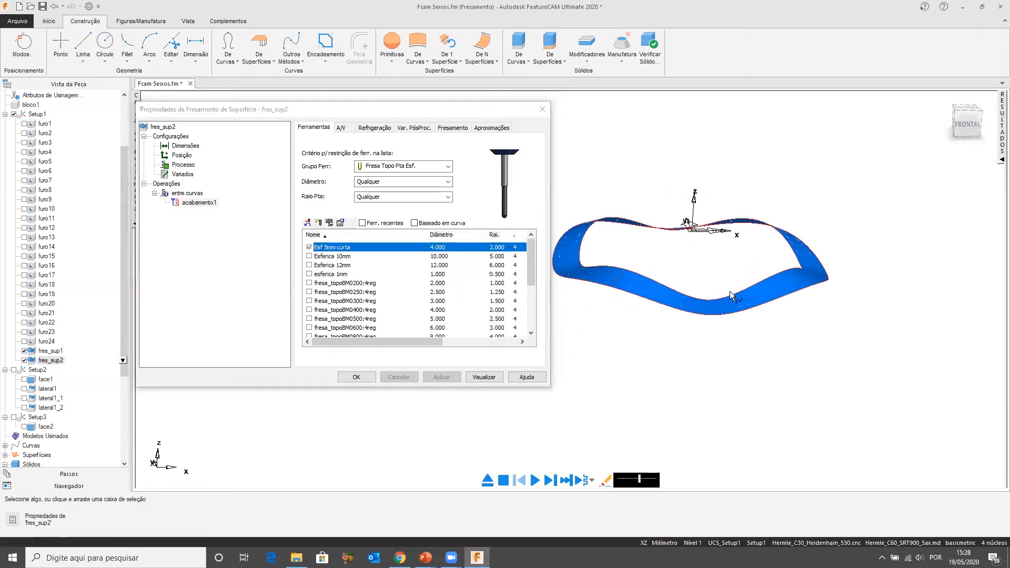
pyautogui.click(187, 193)
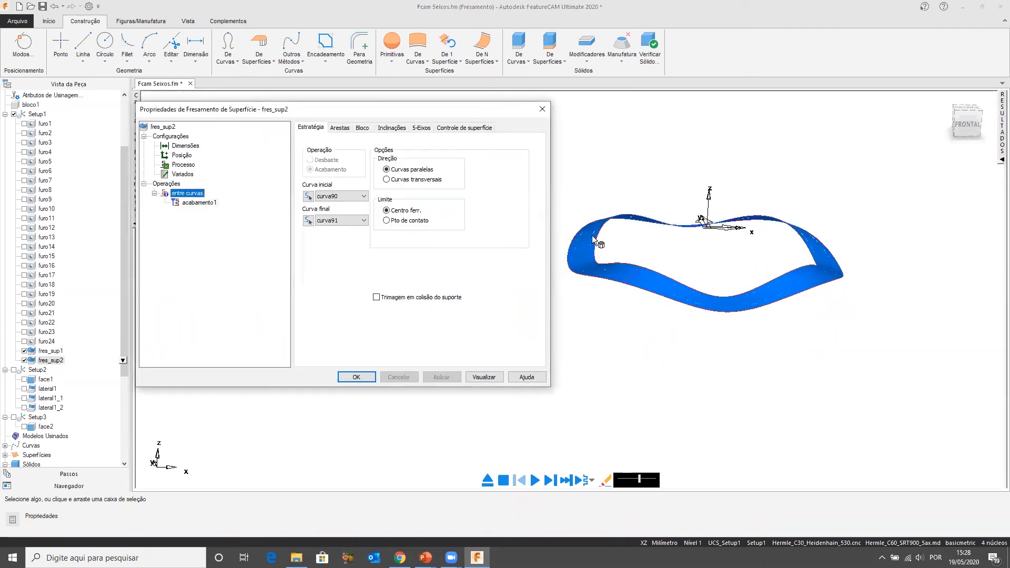
pyautogui.moveTo(593, 240); pyautogui.dragTo(656, 253, button='middle')
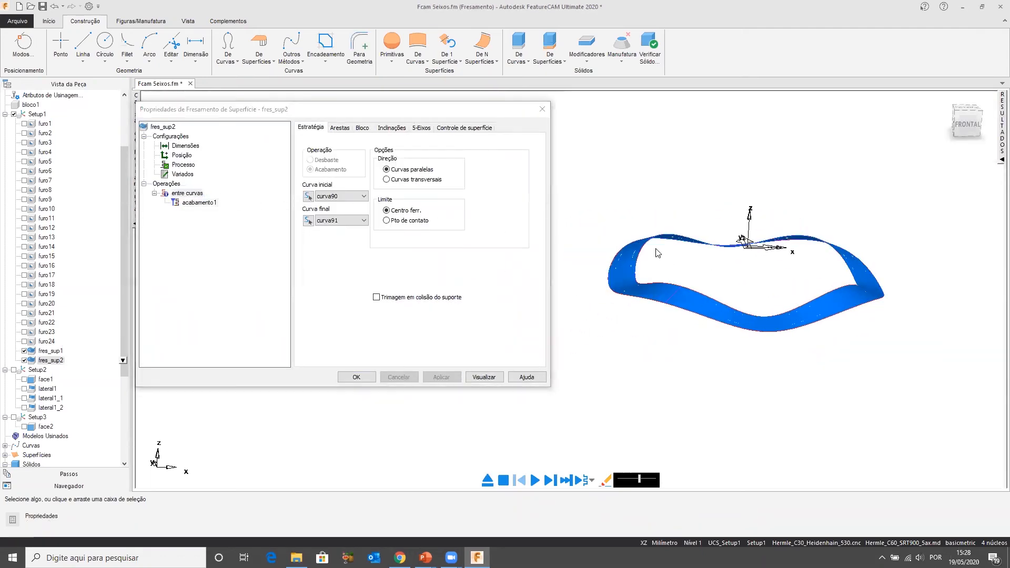
pyautogui.click(421, 128)
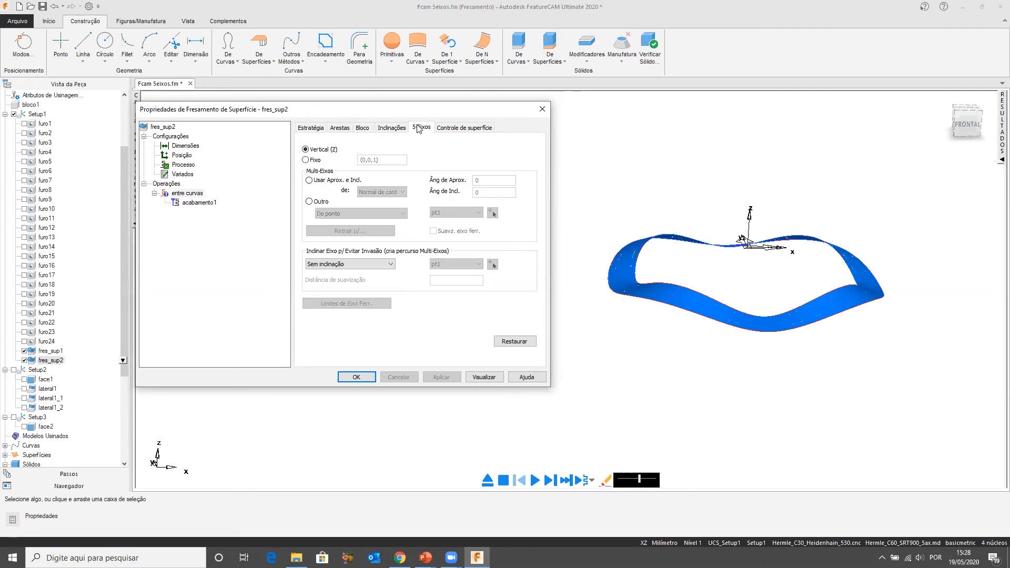
pyautogui.moveTo(665, 283); pyautogui.dragTo(640, 265, button='middle')
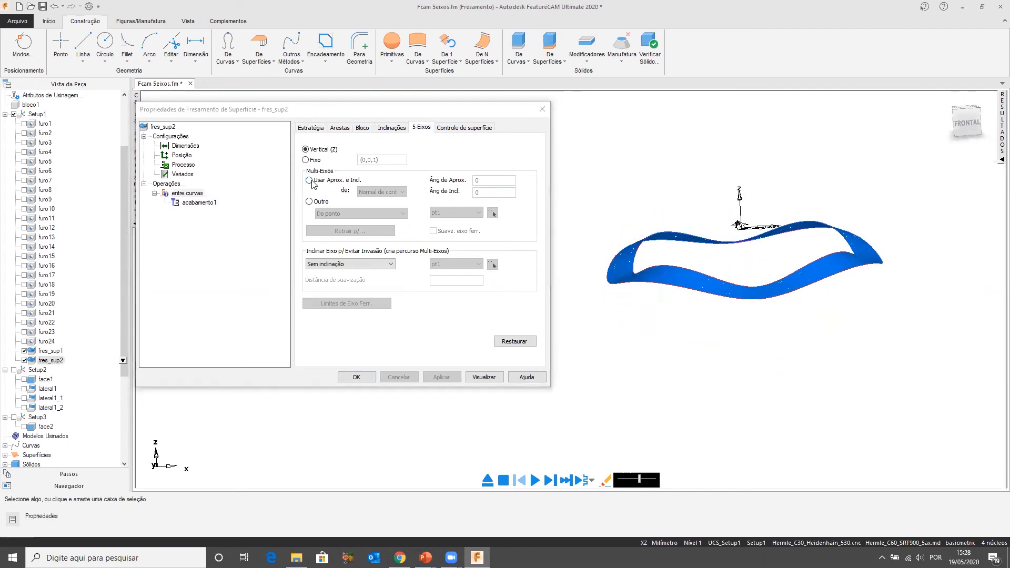
pyautogui.click(309, 181)
pyautogui.click(381, 192)
pyautogui.click(380, 209)
pyautogui.doubleClick(483, 192)
pyautogui.write('15')
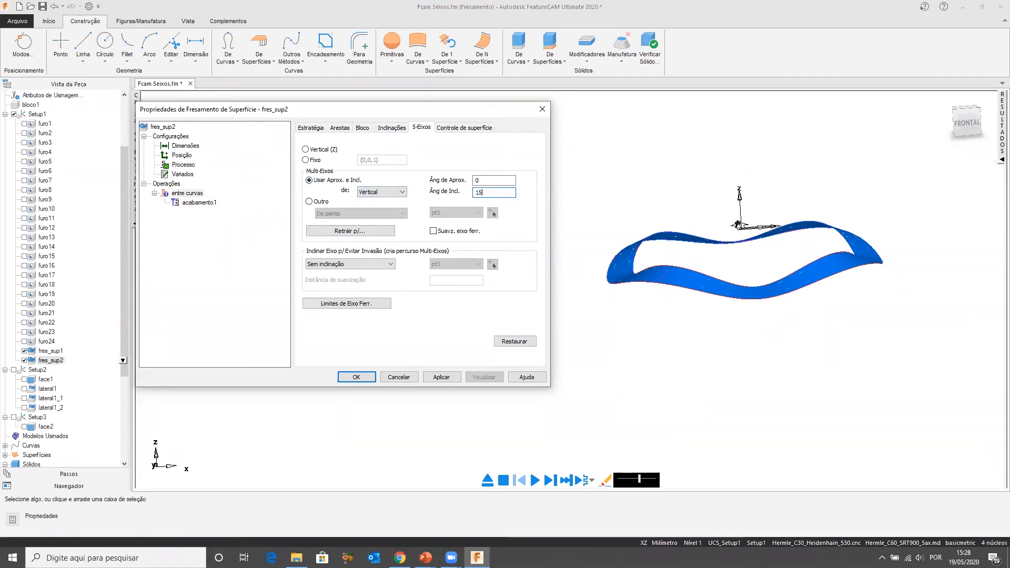
pyautogui.click(442, 378)
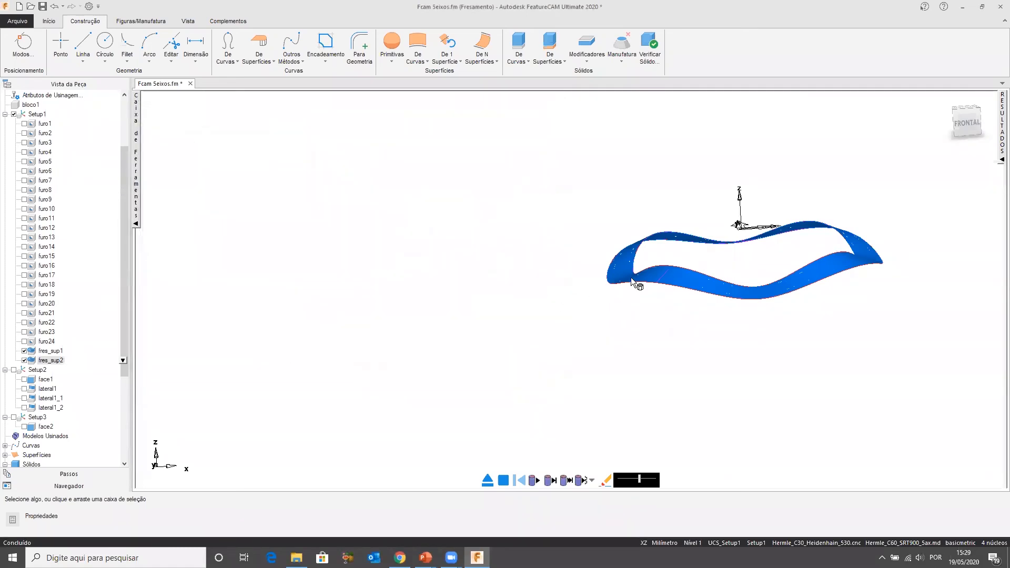
# Simulate the ring's finishing toolpath with the inclined tool axis from the front view at a slower speed
pyautogui.moveTo(661, 263); pyautogui.dragTo(605, 274, button='middle')
pyautogui.hotkey('ctrl', '2')
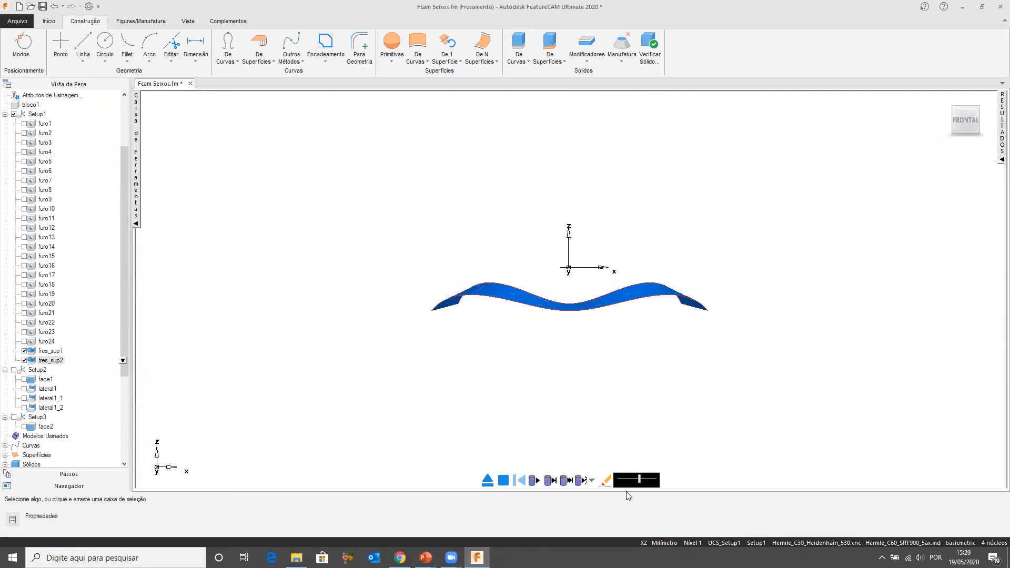
pyautogui.moveTo(639, 480); pyautogui.dragTo(633, 479)
pyautogui.click(549, 481)
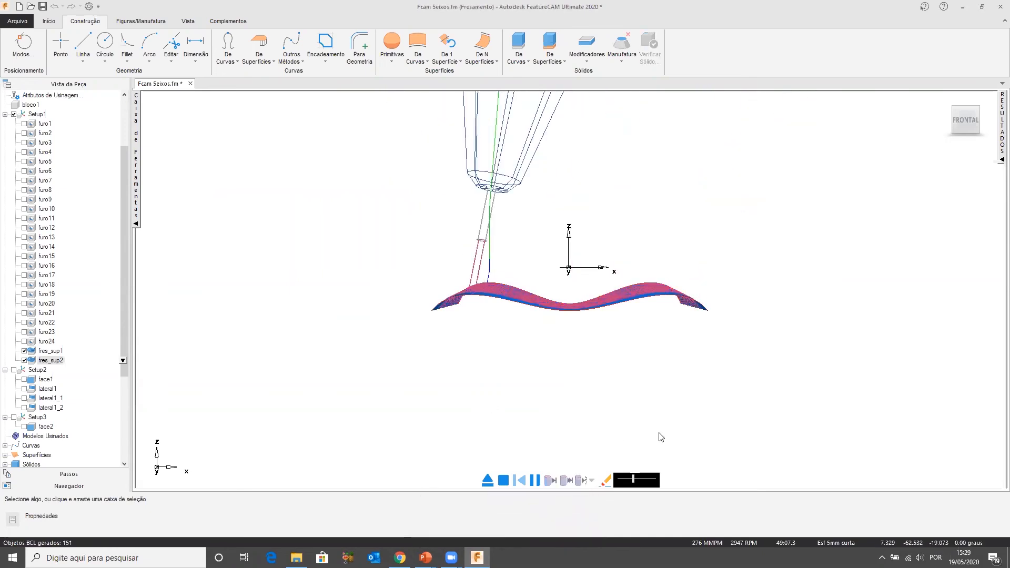
# Replay the ring's inclined-axis finishing simulation at progressively slower playback speeds, and exit the simulation
pyautogui.moveTo(633, 479); pyautogui.dragTo(627, 480)
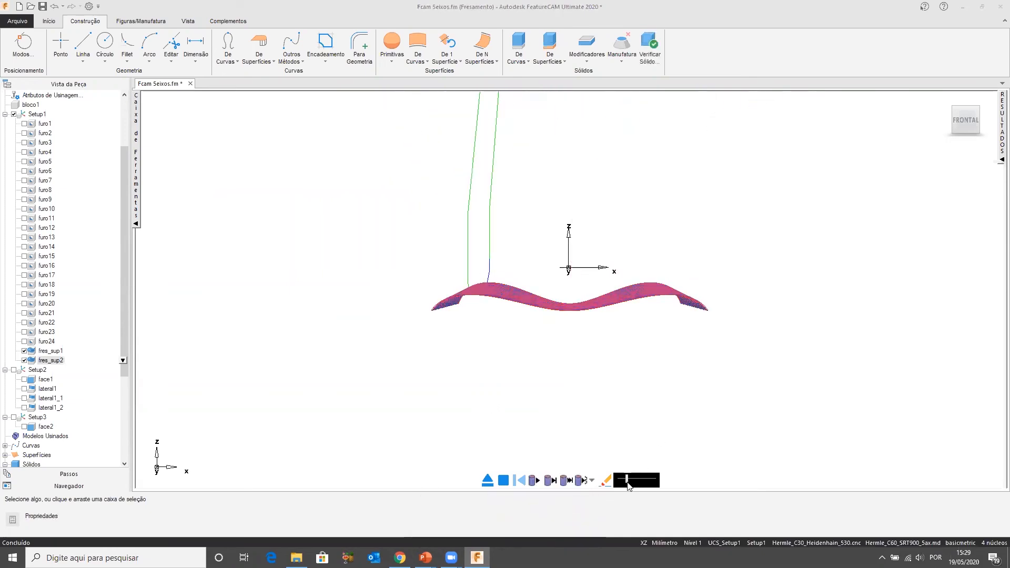
pyautogui.click(536, 481)
pyautogui.moveTo(627, 480); pyautogui.dragTo(620, 481)
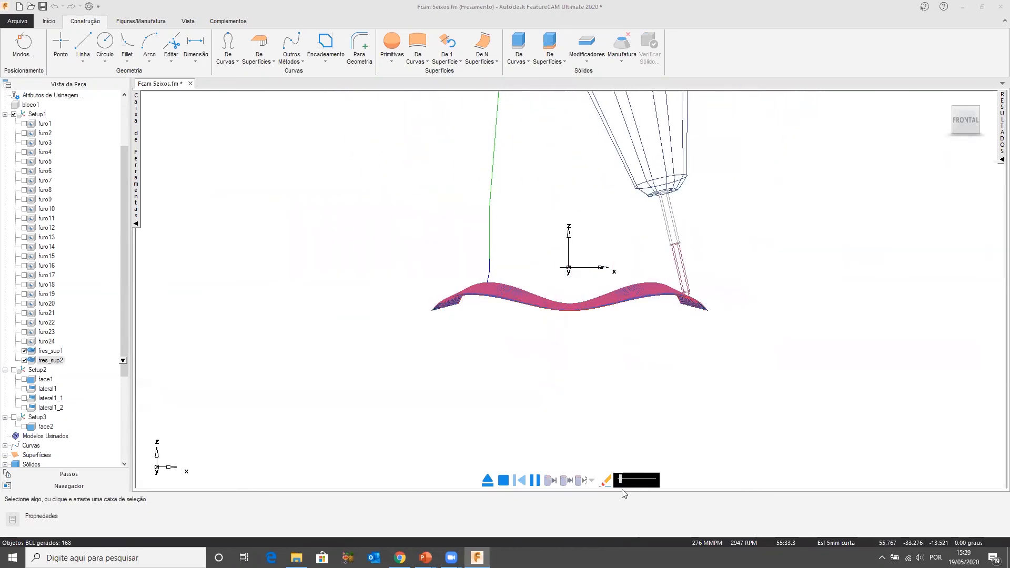
pyautogui.click(490, 483)
pyautogui.click(614, 508)
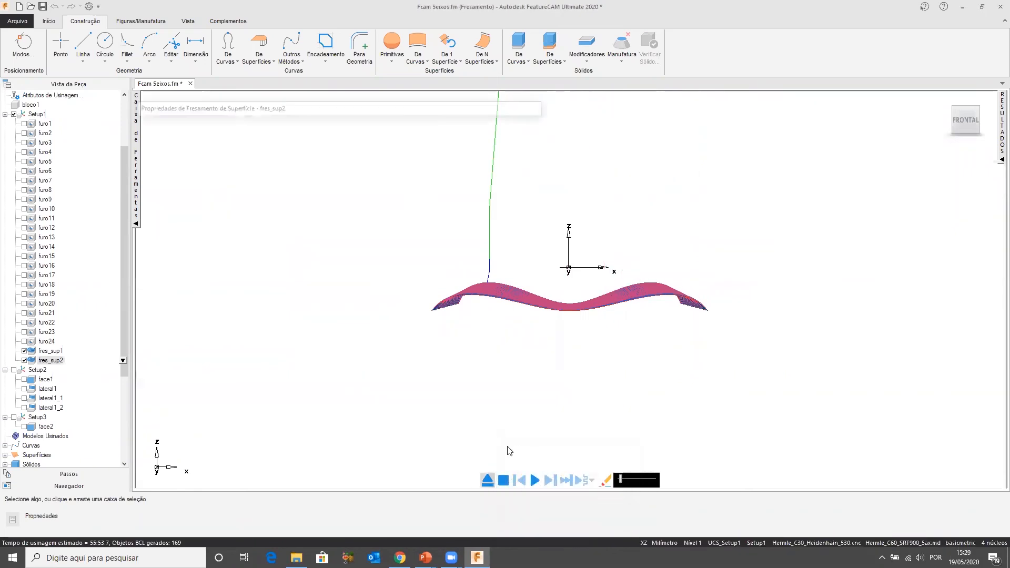
# Set the inclination angle of the ring's between-curves operation to -15 and apply it
pyautogui.click(476, 192)
pyautogui.write('-15')
pyautogui.click(450, 378)
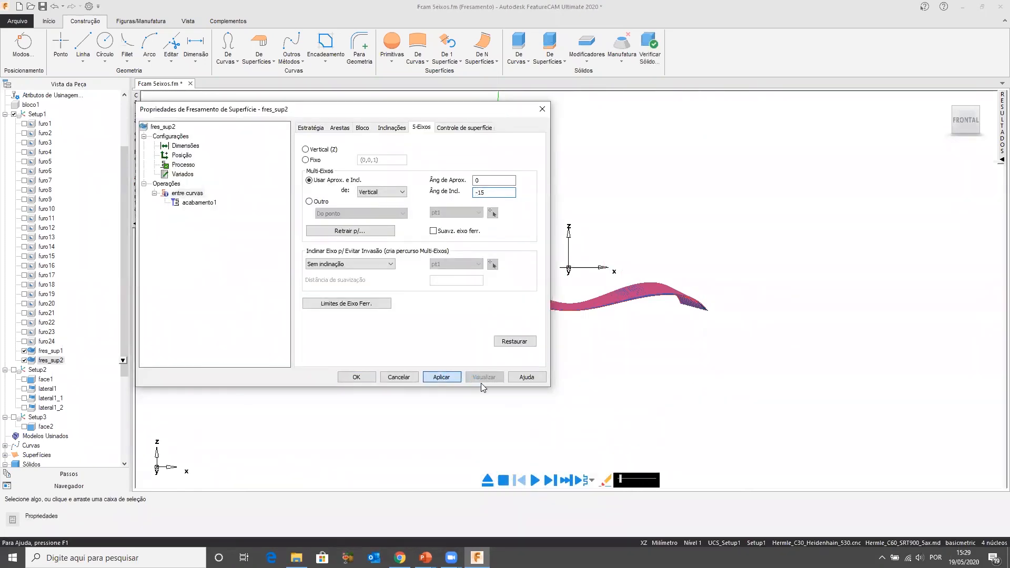
# Simulate the ring's finishing toolpath with the reversed tool inclination, viewing it from several angles at a faster playback speed, and stop the simulation
pyautogui.click(483, 377)
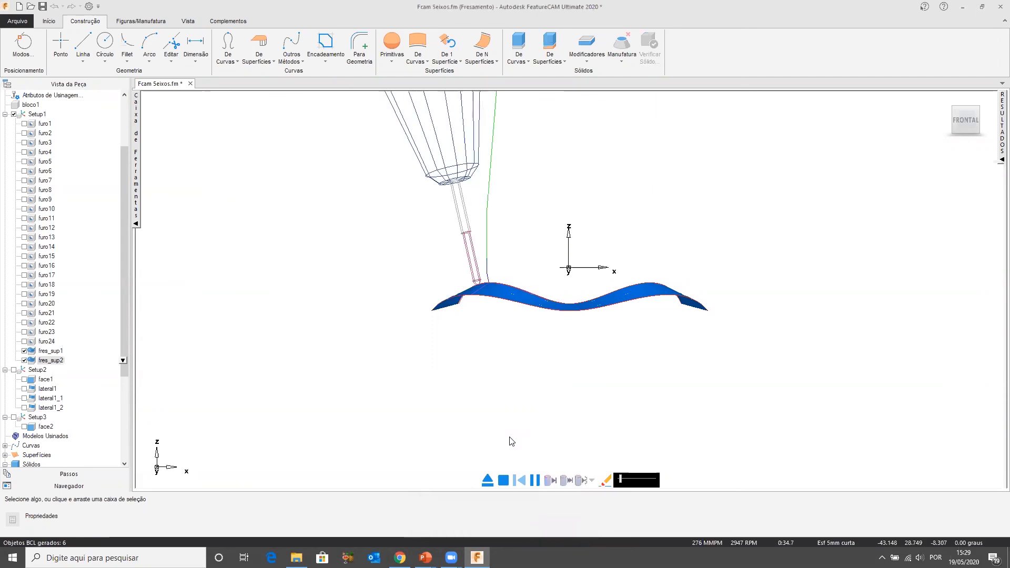
pyautogui.moveTo(505, 287); pyautogui.dragTo(317, 357, button='middle')
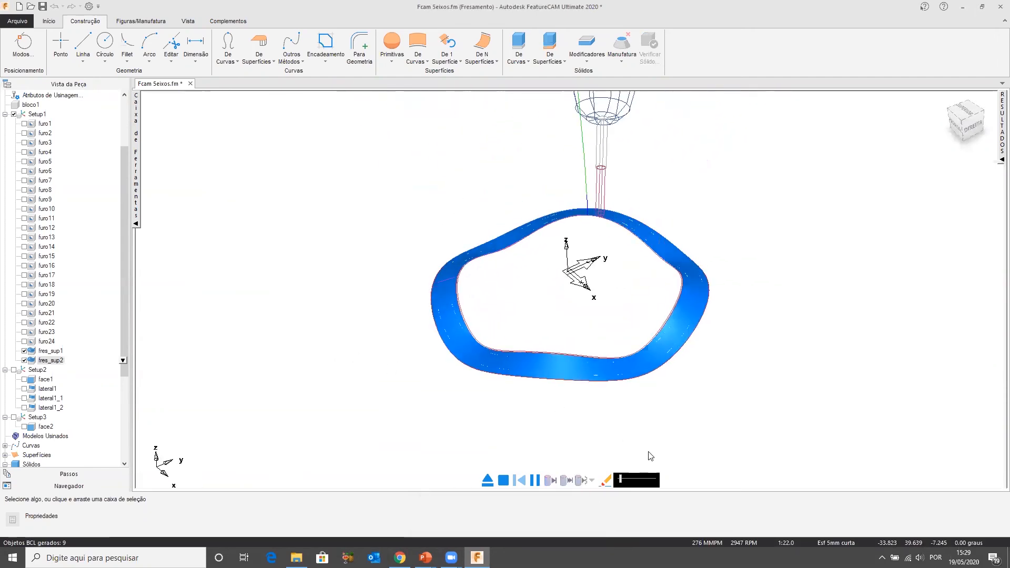
pyautogui.moveTo(621, 480); pyautogui.dragTo(648, 481)
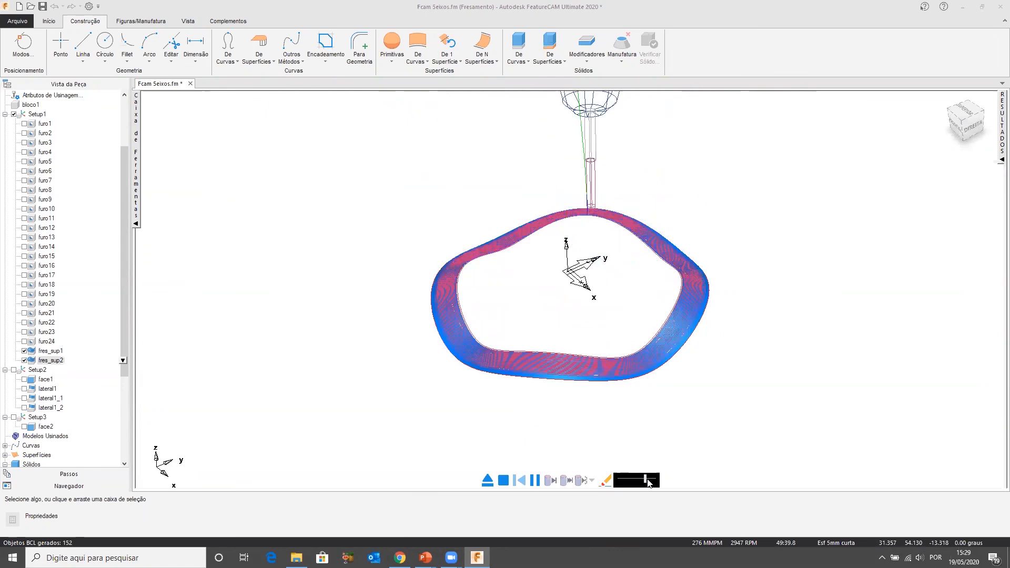
pyautogui.moveTo(616, 348); pyautogui.dragTo(720, 317, button='middle')
pyautogui.keyDown('shift'); pyautogui.moveTo(634, 318); pyautogui.dragTo(586, 321, button='middle'); pyautogui.keyUp('shift')
pyautogui.moveTo(473, 324); pyautogui.dragTo(496, 343, button='middle')
pyautogui.press('Escape')
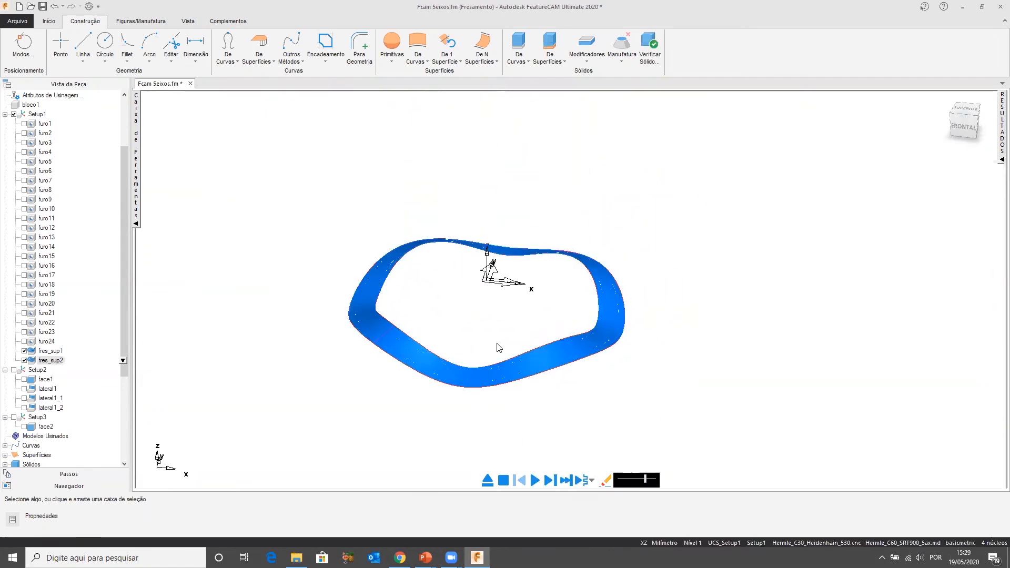
pyautogui.scroll(3, 484, 342)
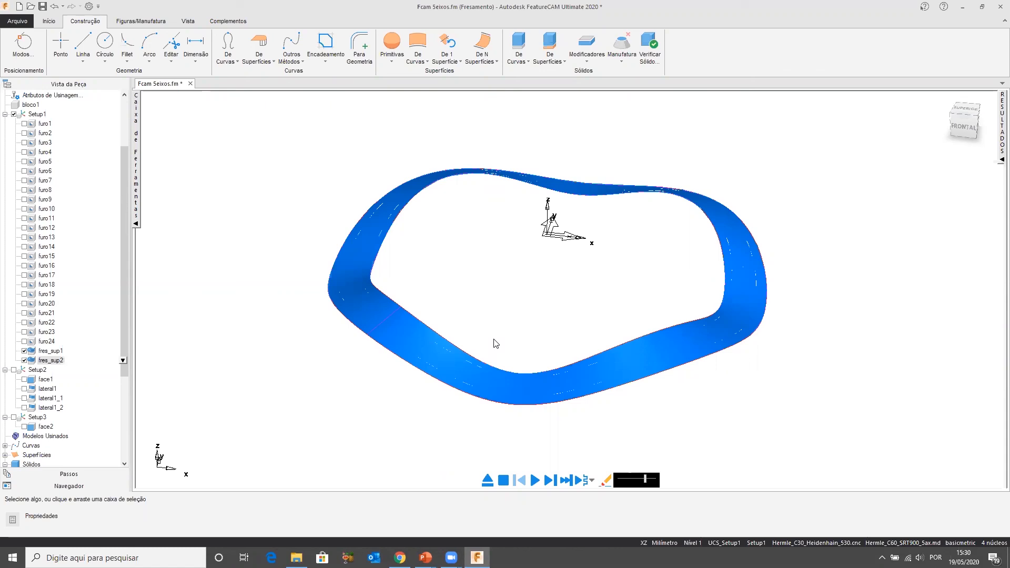
pyautogui.moveTo(471, 331); pyautogui.dragTo(379, 329, button='middle')
pyautogui.moveTo(477, 338); pyautogui.dragTo(757, 371, button='middle')
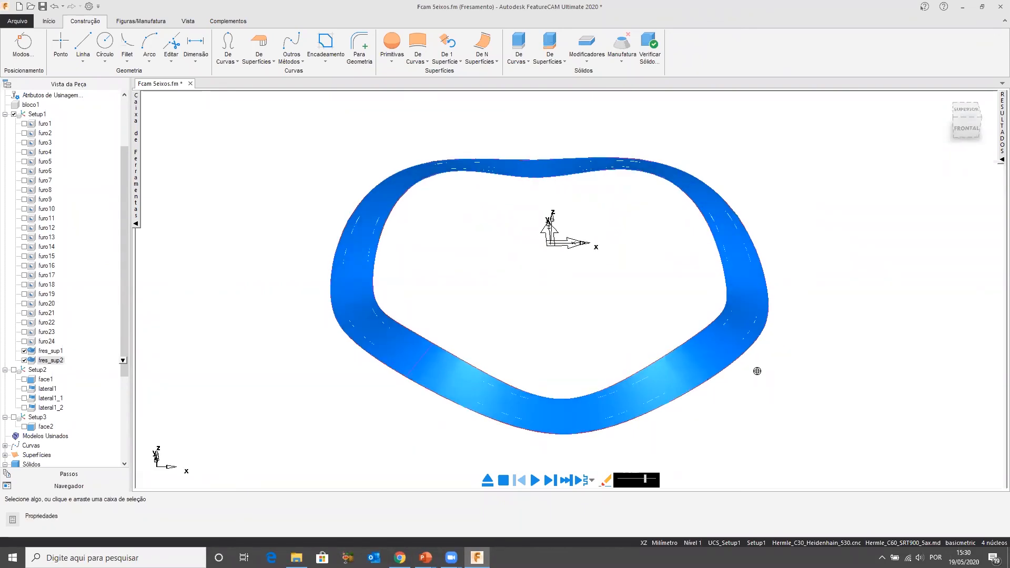
pyautogui.moveTo(656, 402); pyautogui.dragTo(639, 349, button='middle')
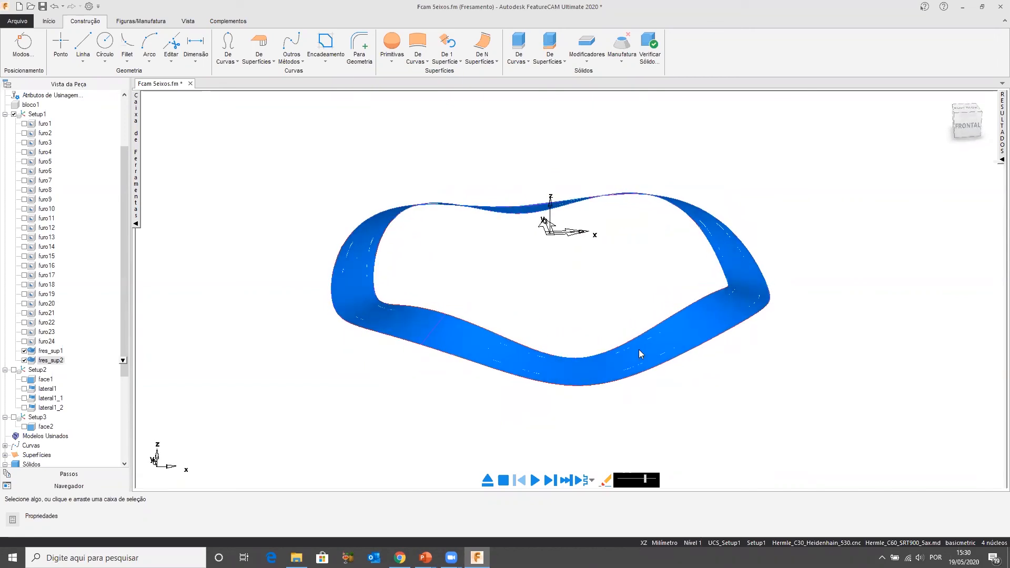
# Switch to the presentation window showing the Camserv Autodesk Gold Partner slide
pyautogui.press('super+Tab')
pyautogui.click(696, 173)
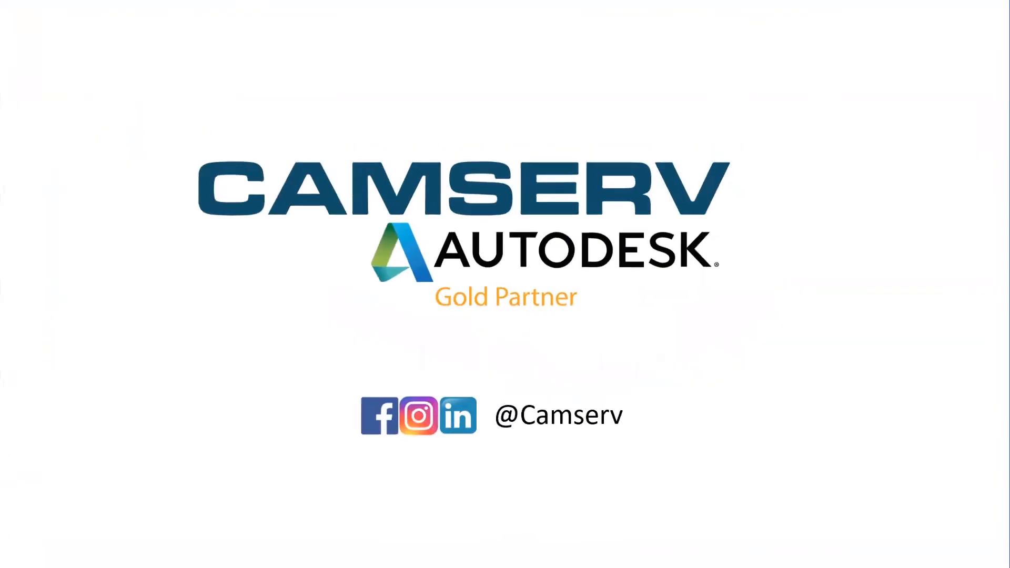